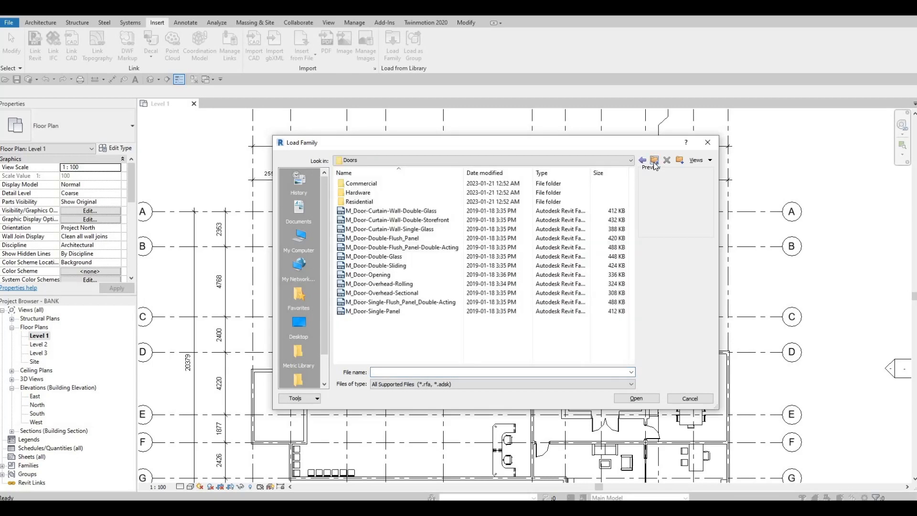
left_click(655, 161)
double_click(362, 265)
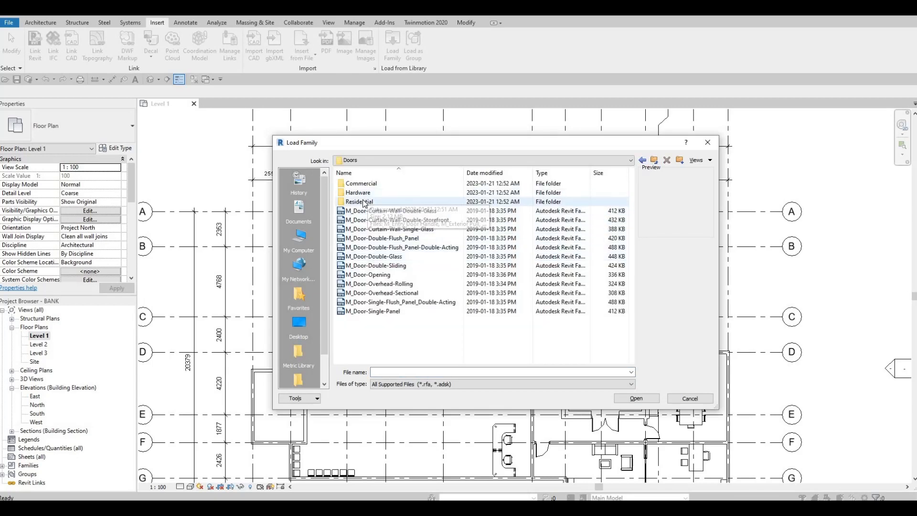
double_click(362, 202)
left_click(389, 256)
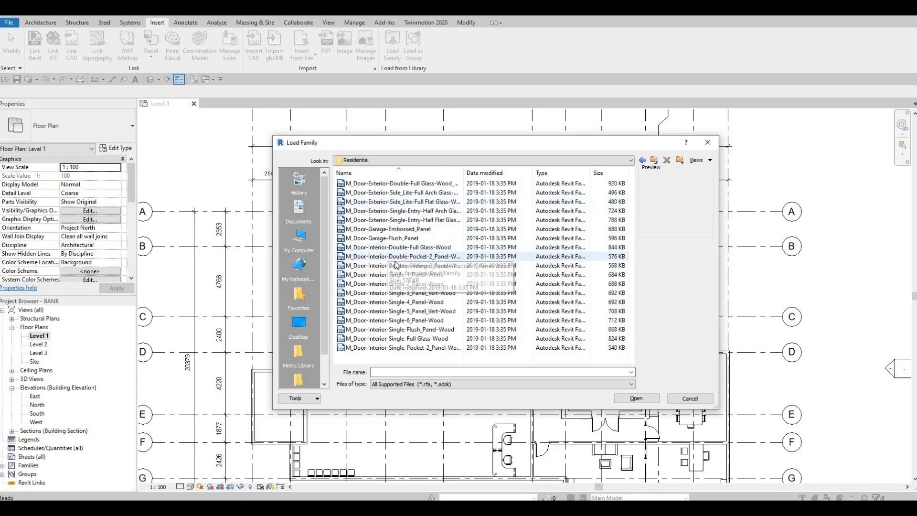
key("Escape")
key("Escape")
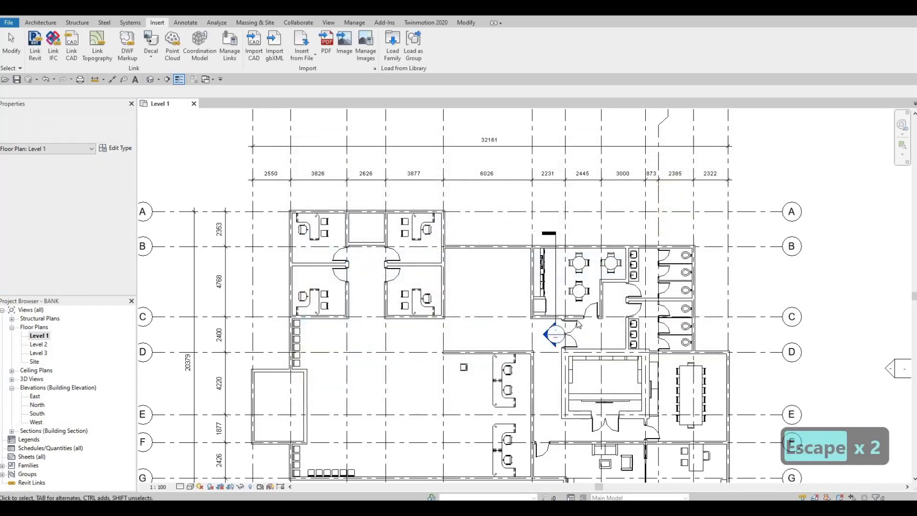
middle_click_drag(657, 441, 590, 330)
left_click(590, 328)
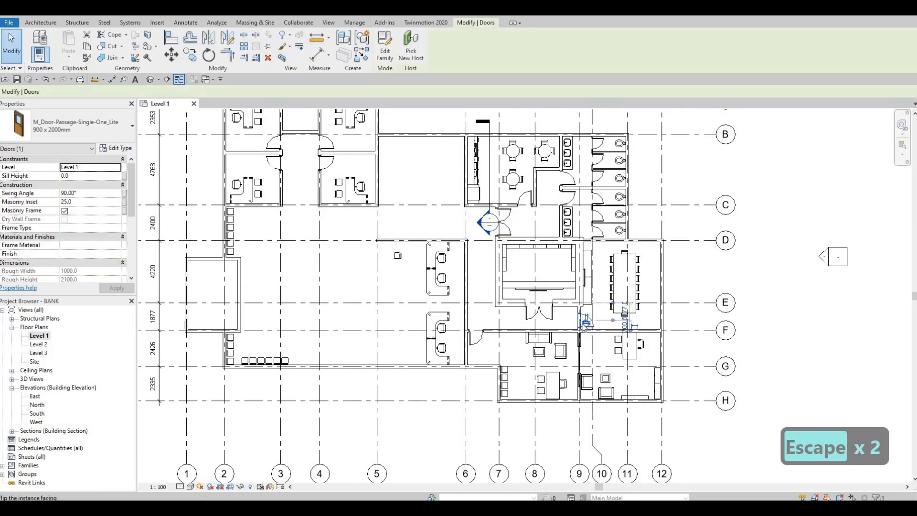
key("Escape")
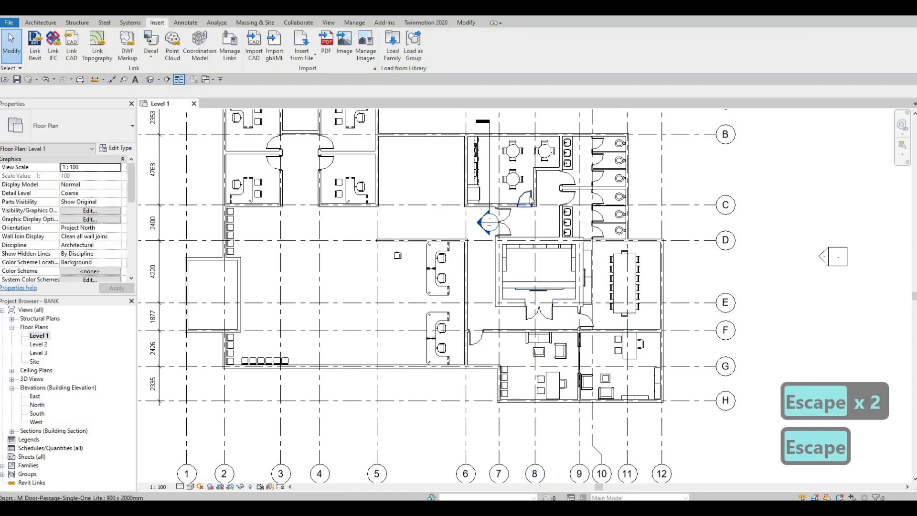
left_click(554, 194)
key("Escape")
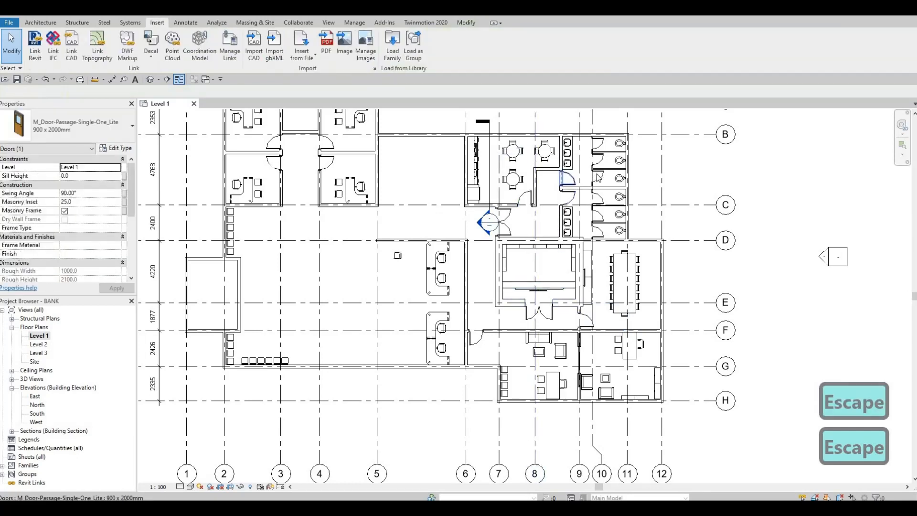
Step: Place a 750 x 2000mm single-panel wood door matching the toilet stalls in the small room's lower wall, about 600 mm from grid 3
left_click(599, 178)
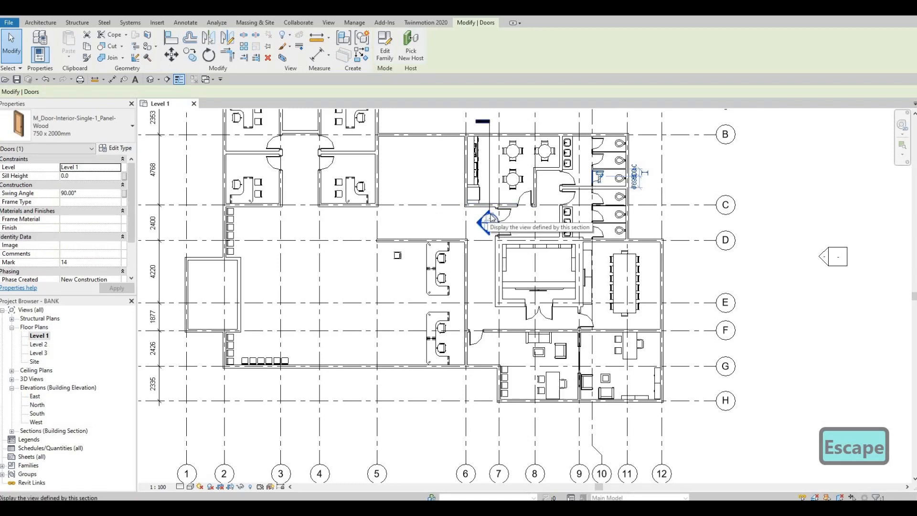
key("c")
key("s")
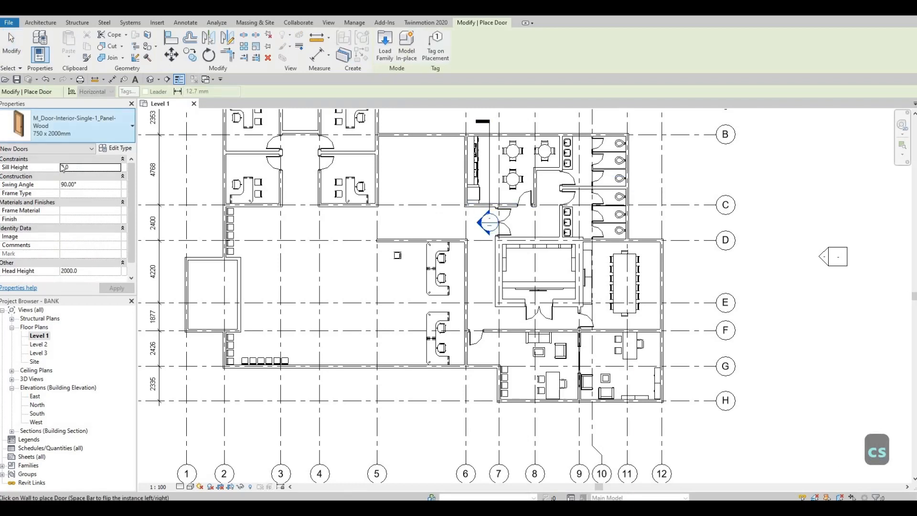
left_click(122, 131)
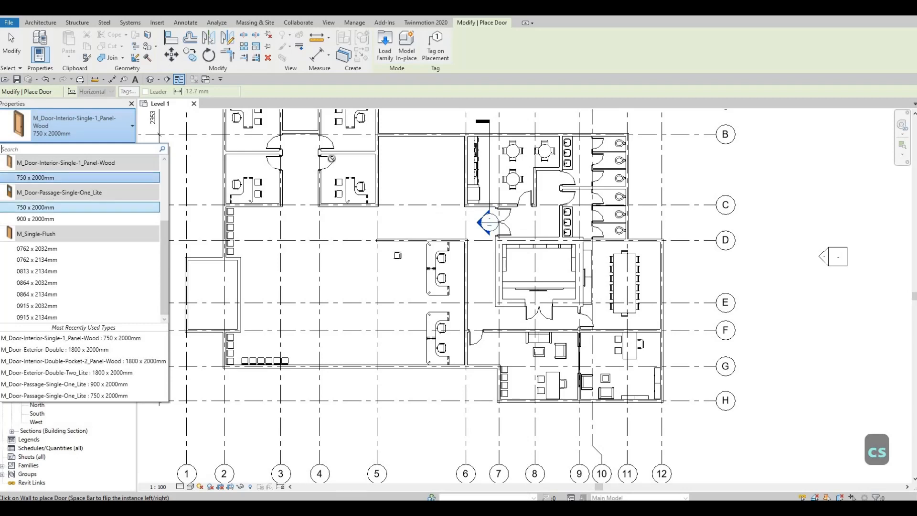
key("Escape")
scroll(257, 260, "up", 6)
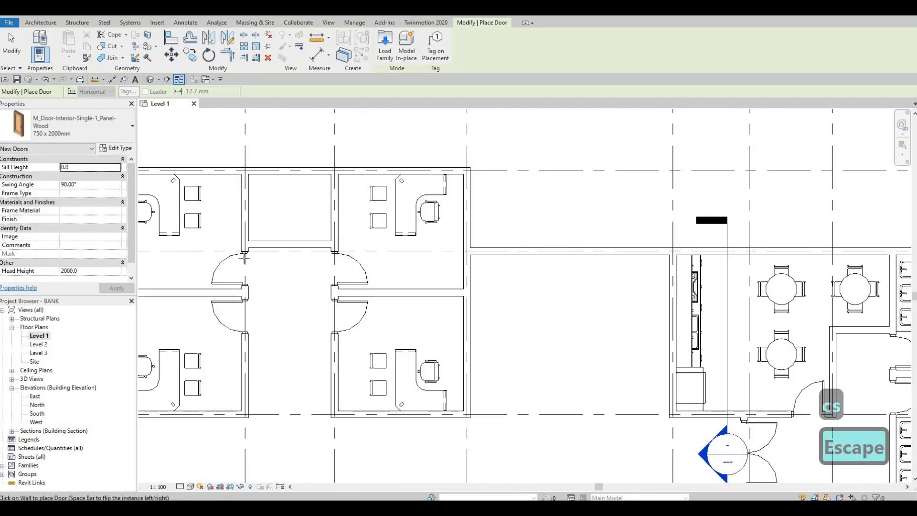
key("space")
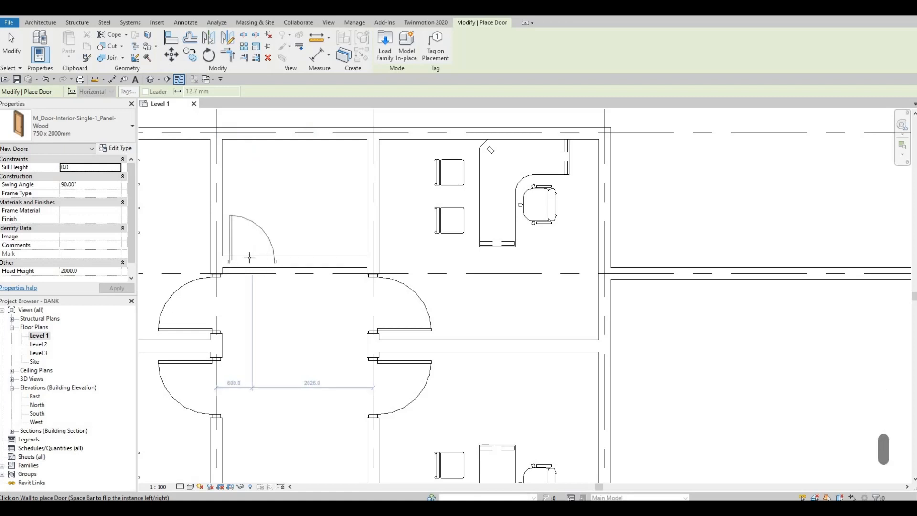
left_click(256, 244)
key("Escape")
Step: Nudge the new small-room door two increments along its wall toward grid 3
key("Escape")
left_click(263, 234)
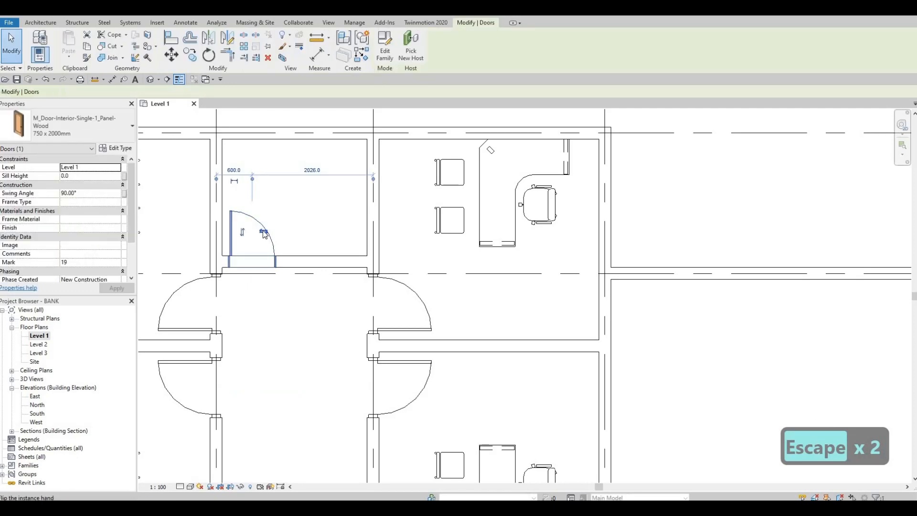
key("Left")
key("Left")
key("Escape")
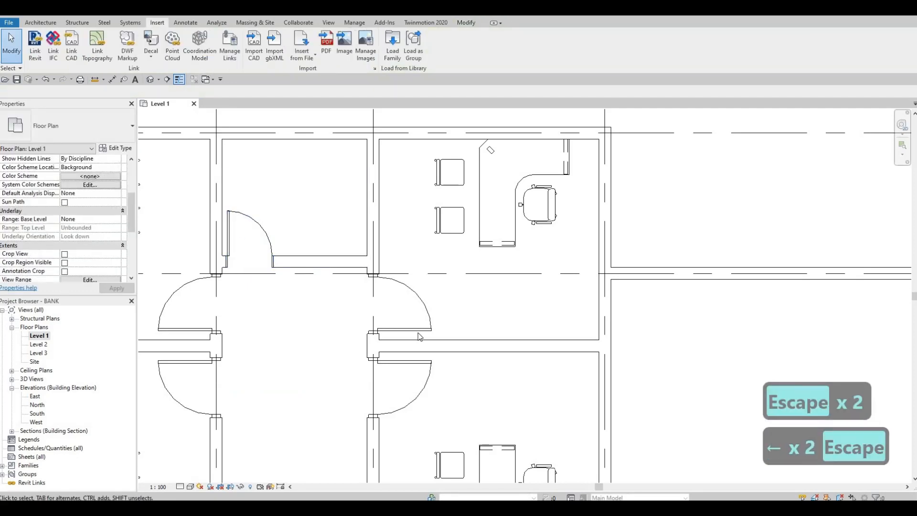
Step: Extend the office wall on grid 5 from grid C down to the horizontal wall on grid D
scroll(414, 334, "down", 3)
middle_click_drag(420, 334, 422, 311)
middle_click_drag(462, 354, 462, 295)
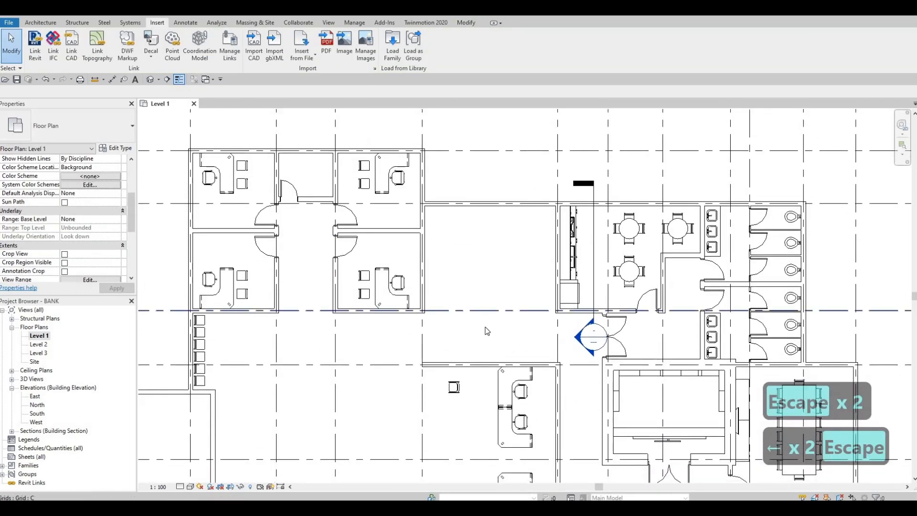
middle_click_drag(486, 328, 452, 287)
middle_click_drag(414, 329, 406, 292)
scroll(416, 288, "up", 4)
scroll(415, 282, "down", 1)
middle_click_drag(400, 253, 400, 245)
left_click(397, 244)
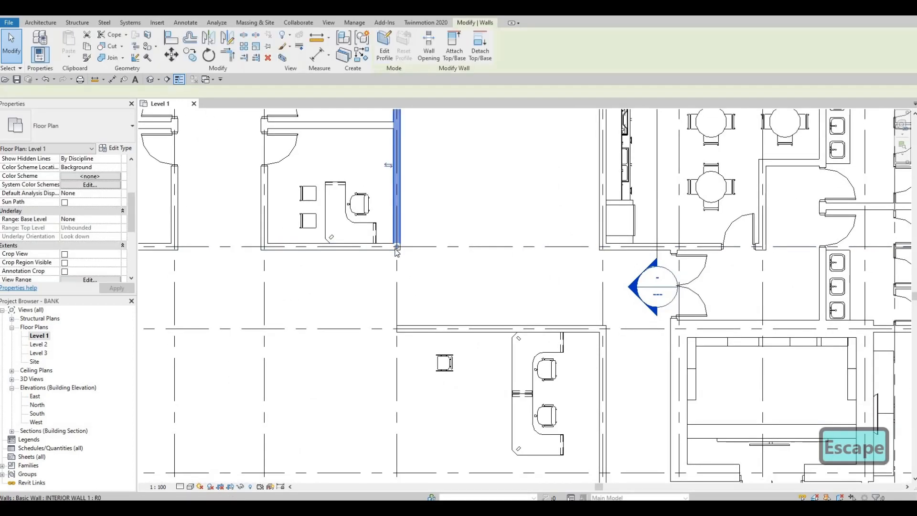
left_click_drag(397, 271, 398, 329)
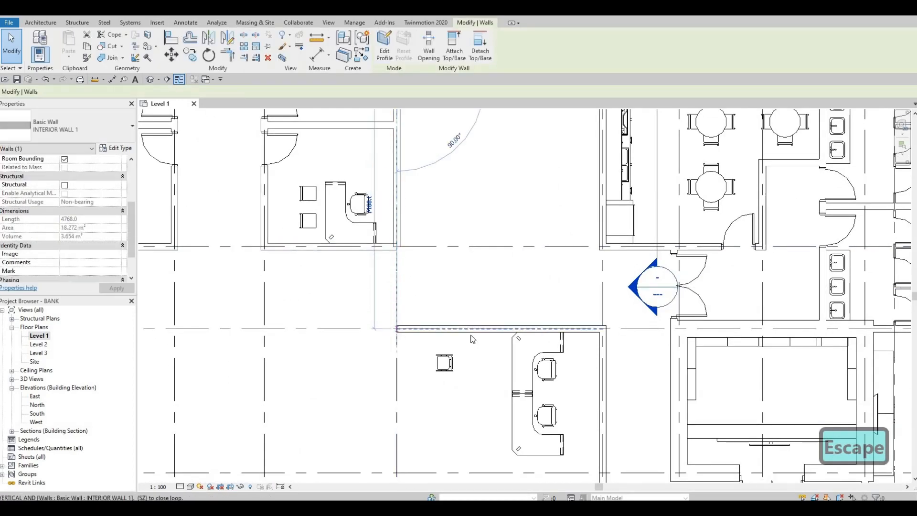
key("Escape")
Step: Extend the horizontal wall on grid D past grid 6 to meet the thick-walled room at grid 7
scroll(449, 287, "down", 3)
scroll(449, 286, "up", 1)
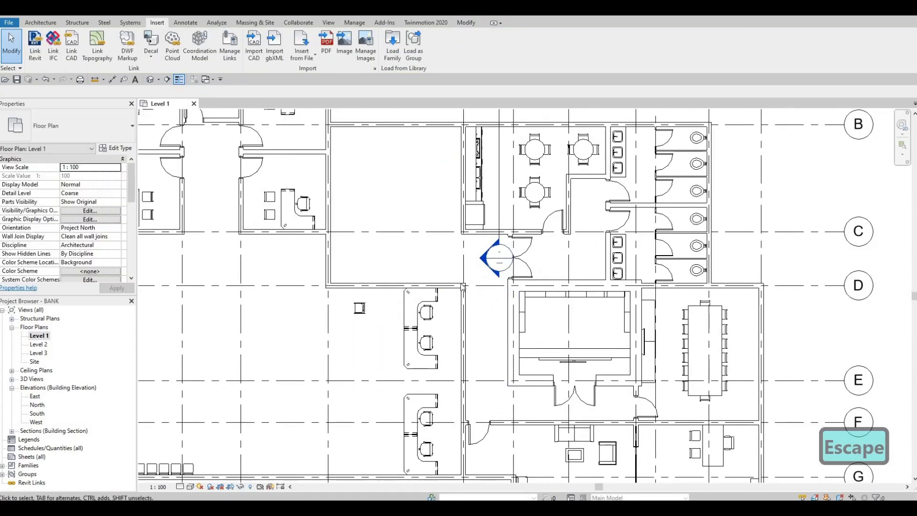
scroll(450, 287, "up", 2)
left_click(450, 285)
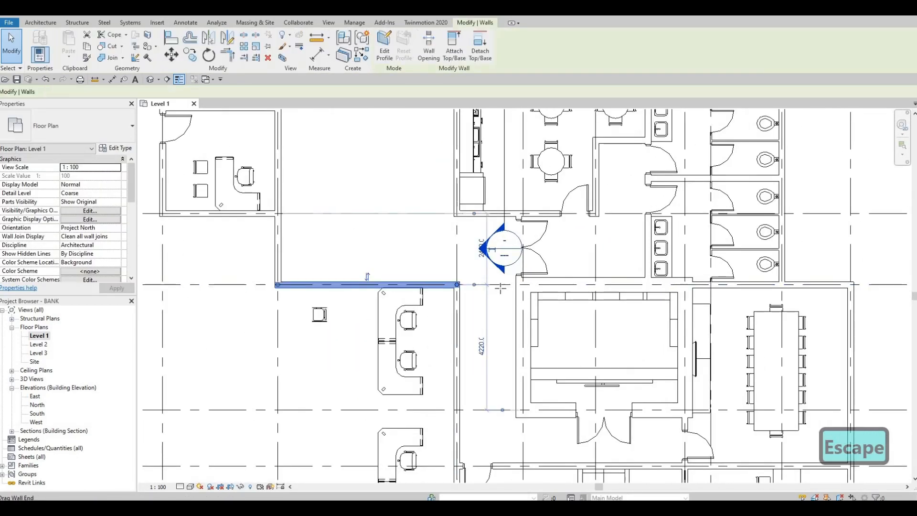
key("Escape")
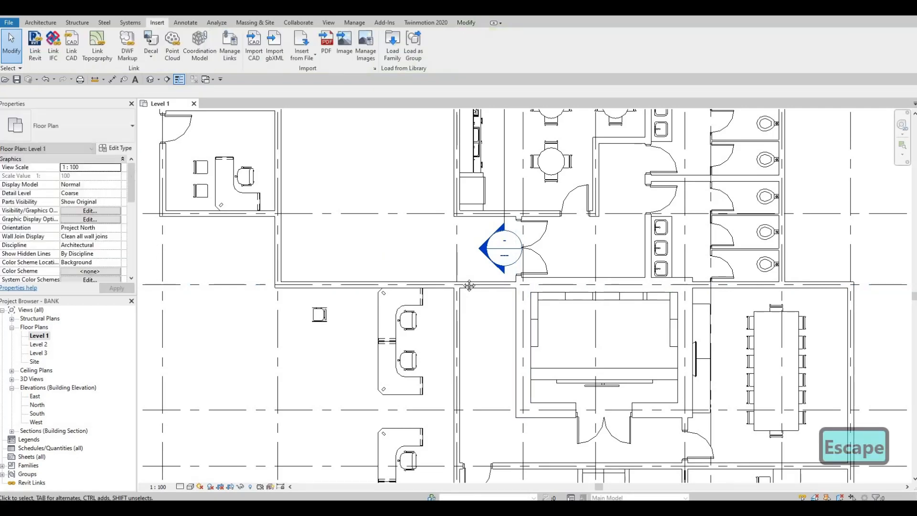
scroll(475, 298, "down", 1)
scroll(436, 303, "down", 2)
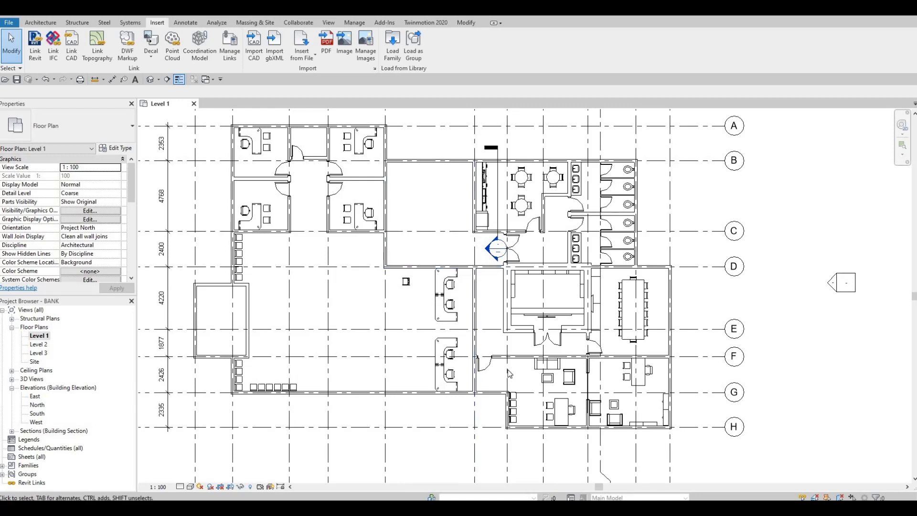
left_click(497, 355)
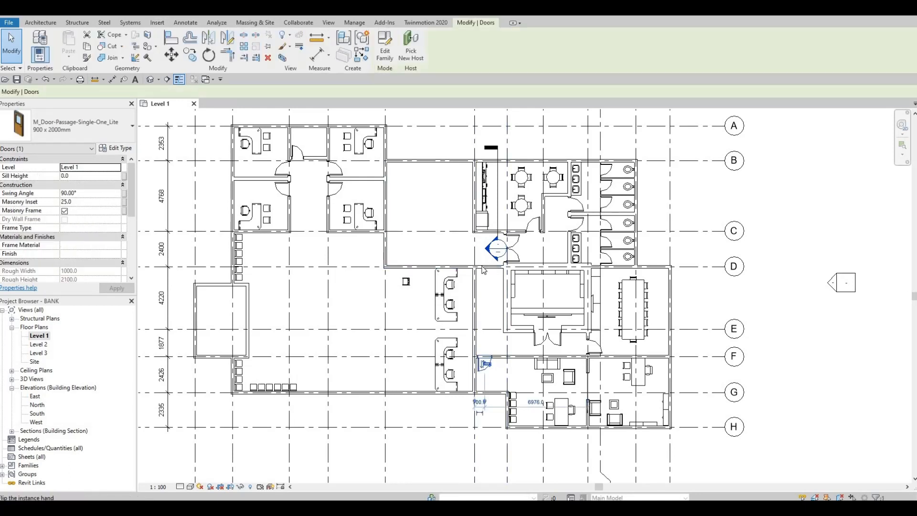
key("Escape")
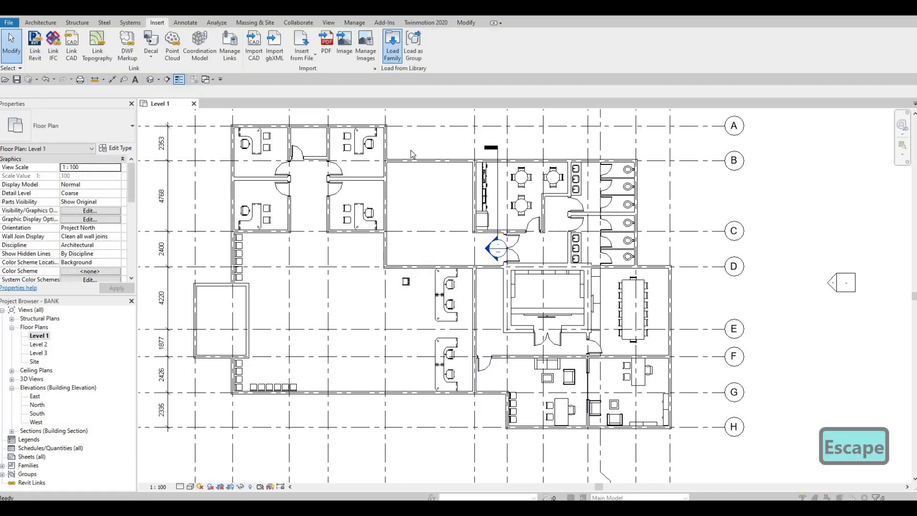
Step: Load the commercial door family M_Door-Passage-Single-Cold_Room with only its 900 x 2000mm type
left_click(392, 45)
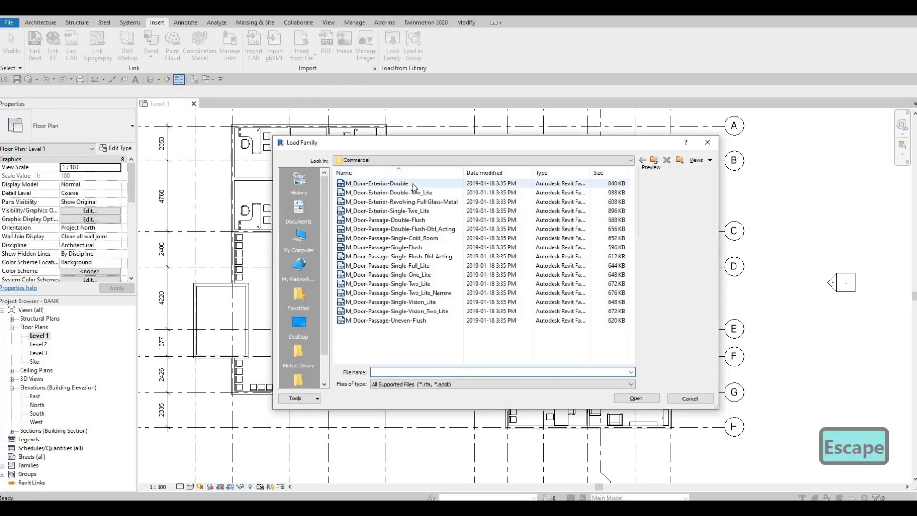
left_click(413, 185)
key("Down")
key("Down")
key("Down")
key("Down")
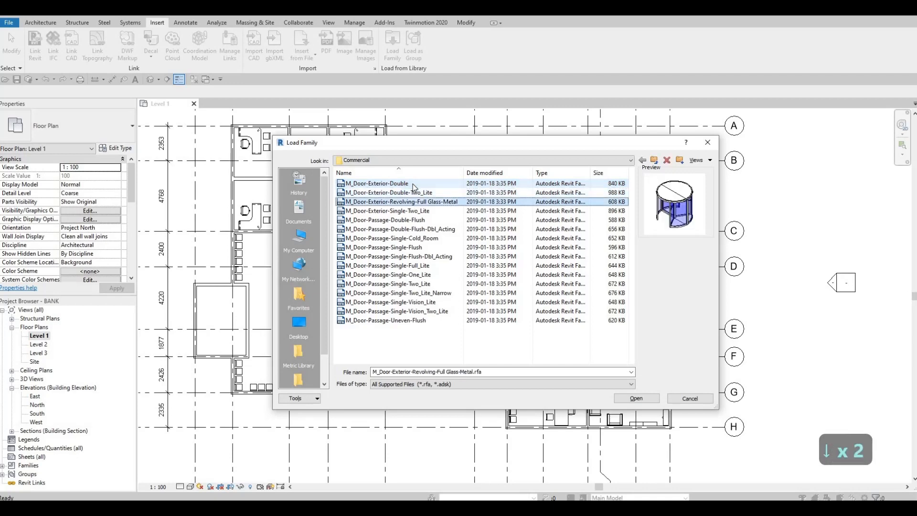
key("Down")
key("Down")
key("Down")
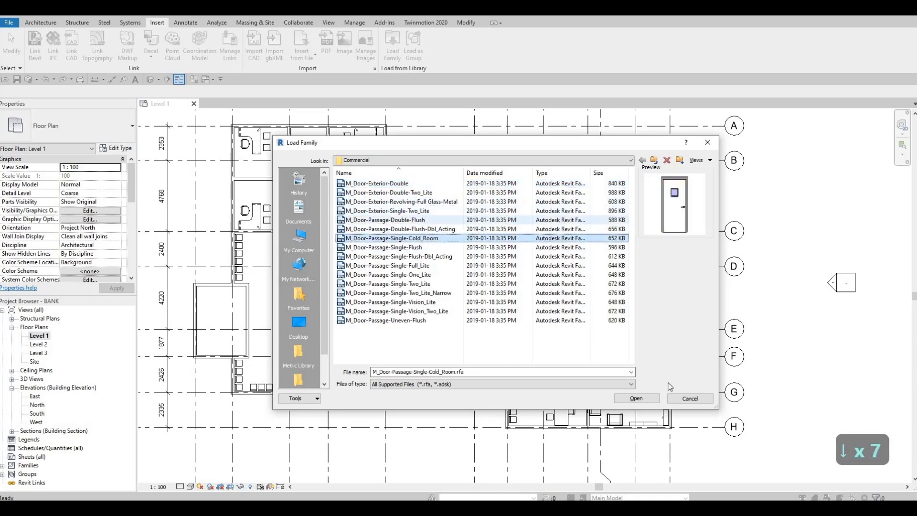
key("Return")
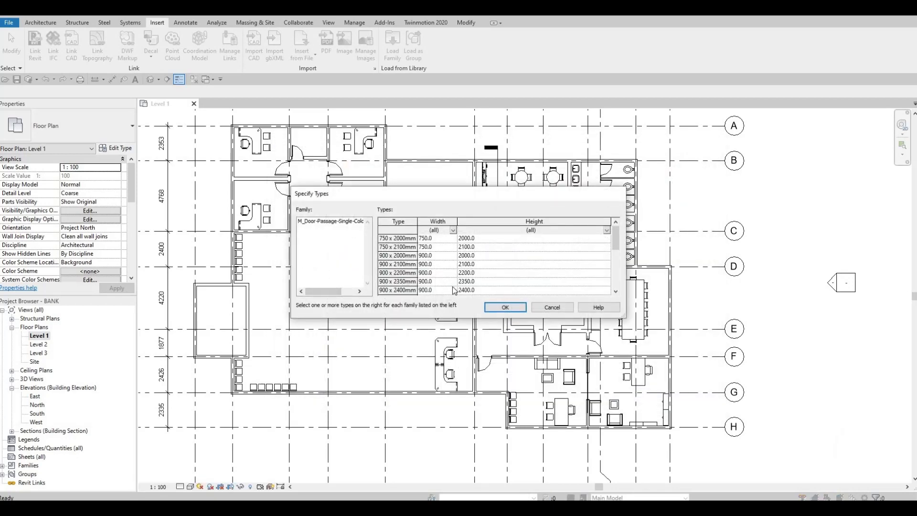
left_click(481, 256)
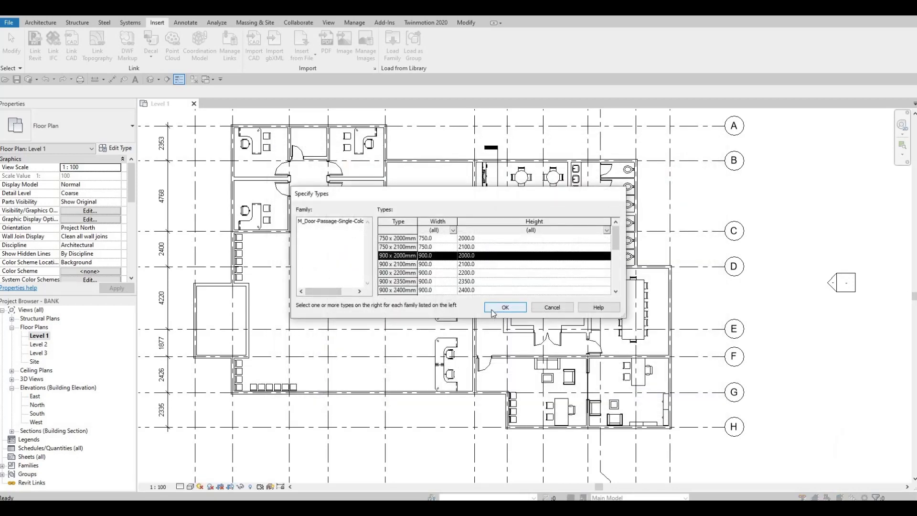
left_click(492, 309)
key("Escape")
key("Escape")
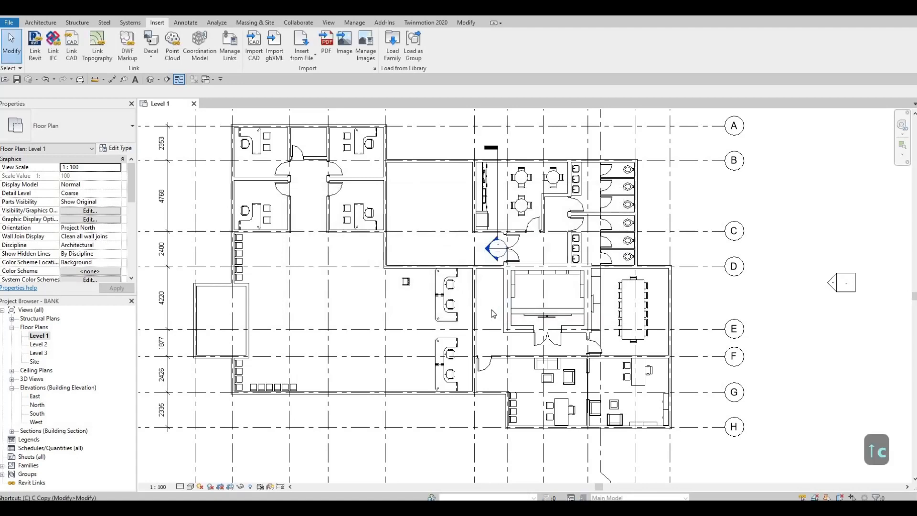
Step: Place a 900 x 2000mm cold room door in the grid D wall between grids 6 and 7, 700 mm from grid 6
scroll(473, 253, "up", 4)
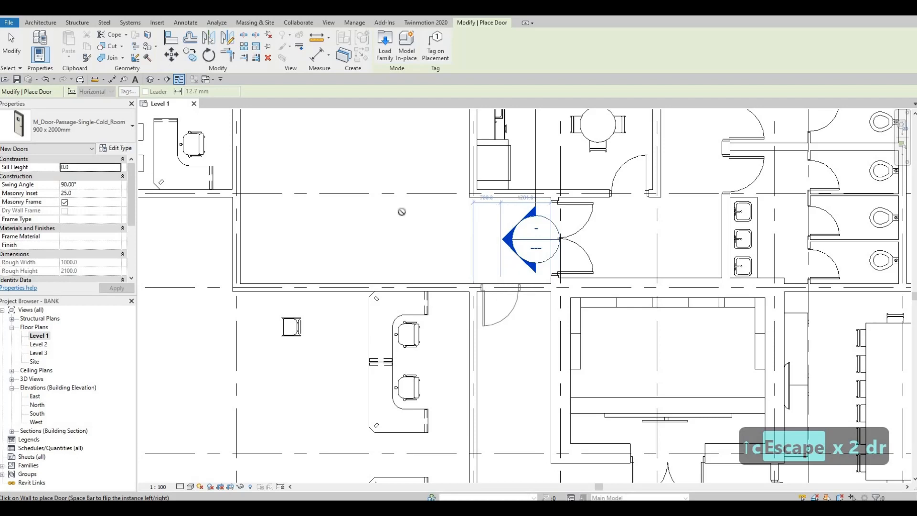
scroll(475, 249, "down", 3)
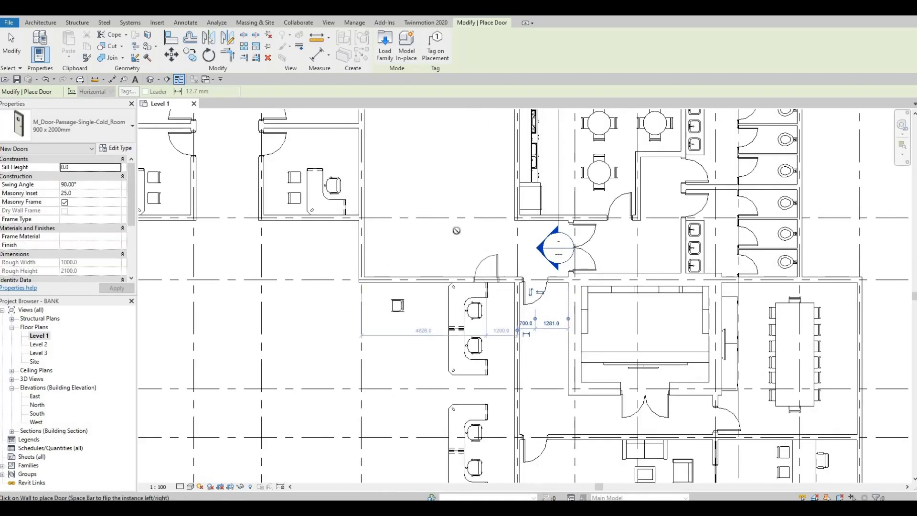
scroll(456, 231, "down", 2)
key("Escape")
key("Escape")
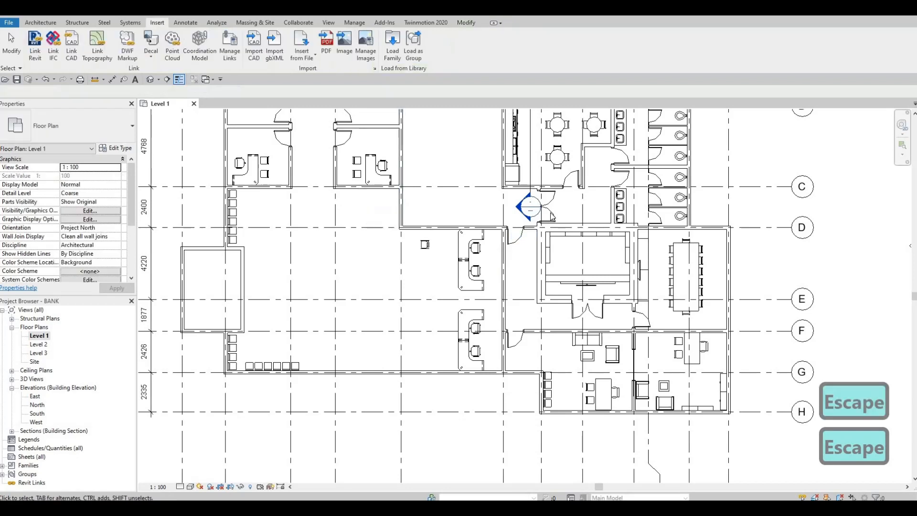
Step: Place an 1800 x 2000mm M_Door-Exterior-Double-Two_Lite door, matching the existing corridor door, in the grid 5 wall midway between grids C and D
left_click(551, 216)
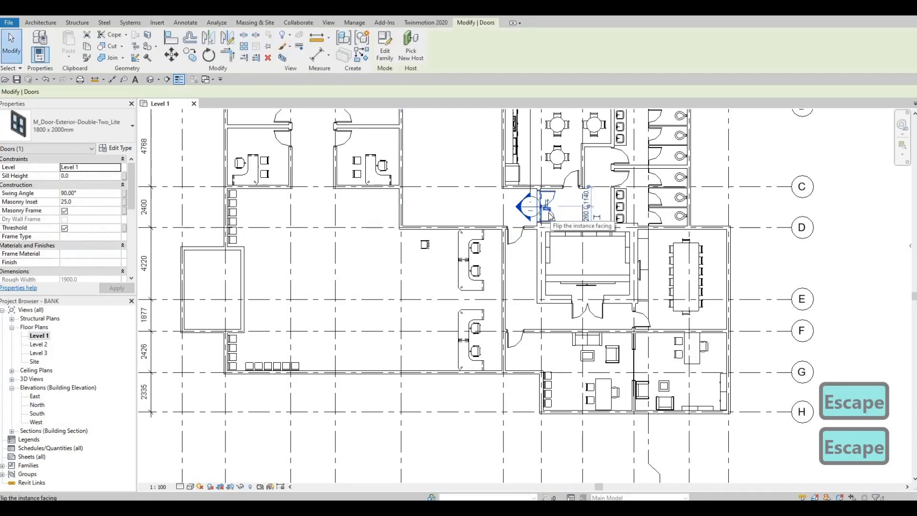
key("c")
key("s")
scroll(473, 205, "up", 2)
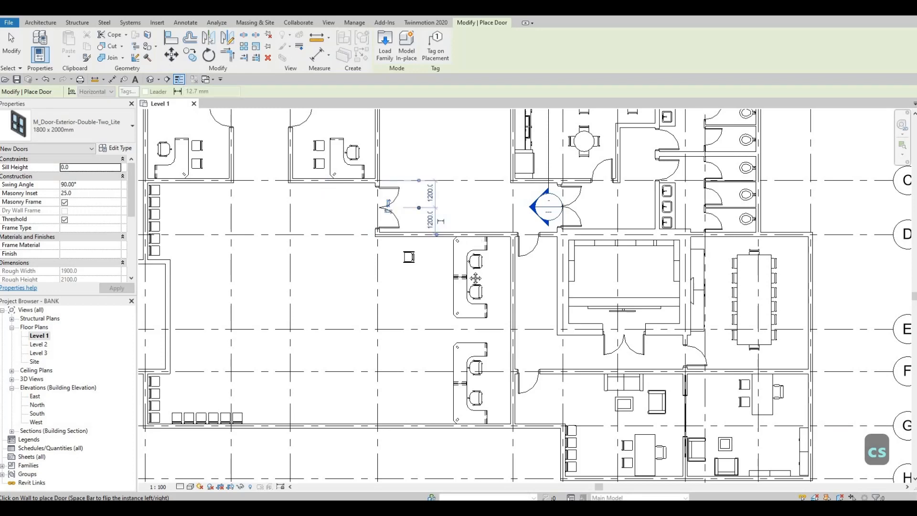
scroll(452, 225, "down", 3)
key("Escape")
key("Escape")
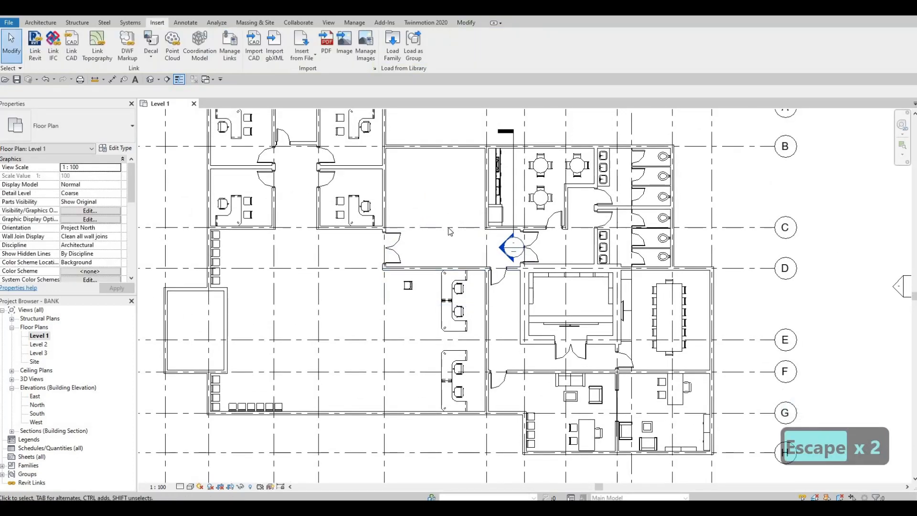
scroll(443, 211, "down", 1)
key("Escape")
key("Escape")
scroll(448, 231, "down", 1)
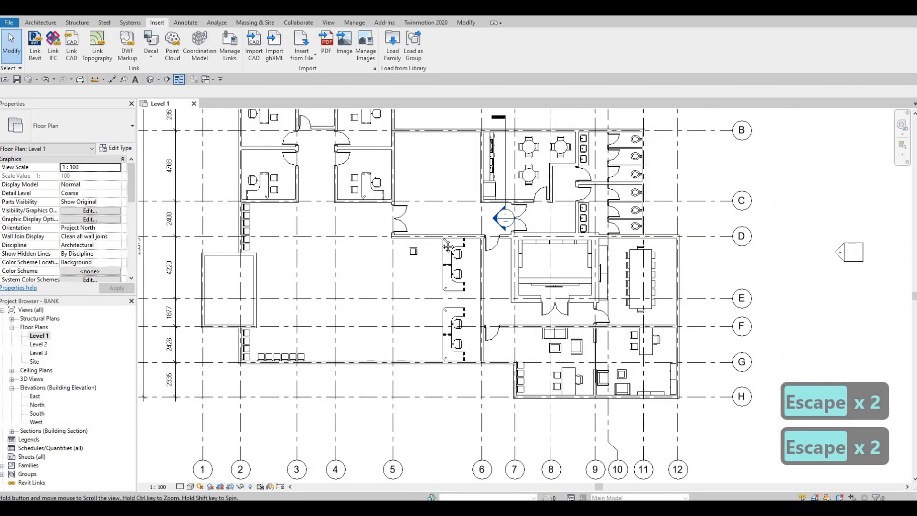
Step: Cut a rectangular wall opening about 2200 mm long in the grid 6 interior wall, across grid E
middle_click_drag(455, 273, 454, 224)
key("Escape")
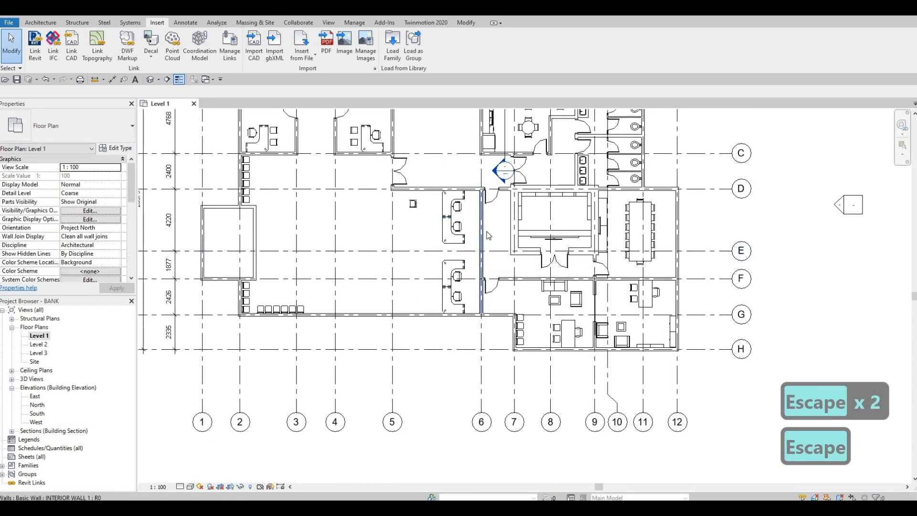
left_click(486, 253)
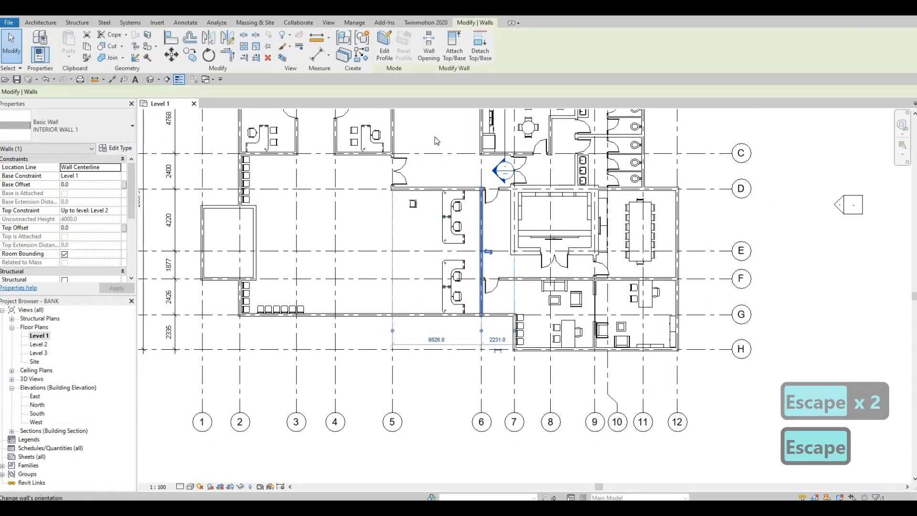
left_click(428, 48)
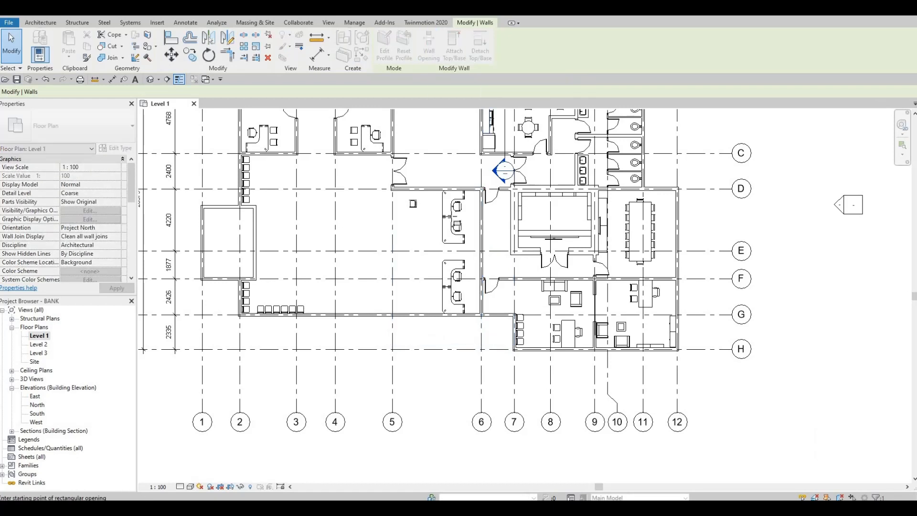
scroll(502, 248, "up", 5)
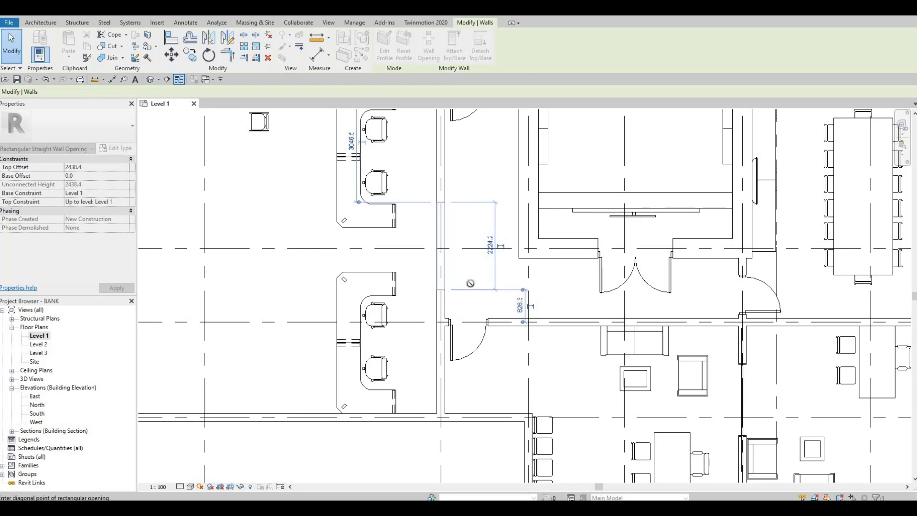
scroll(470, 283, "down", 5)
key("Escape")
key("Escape")
key("Escape")
scroll(448, 307, "up", 6)
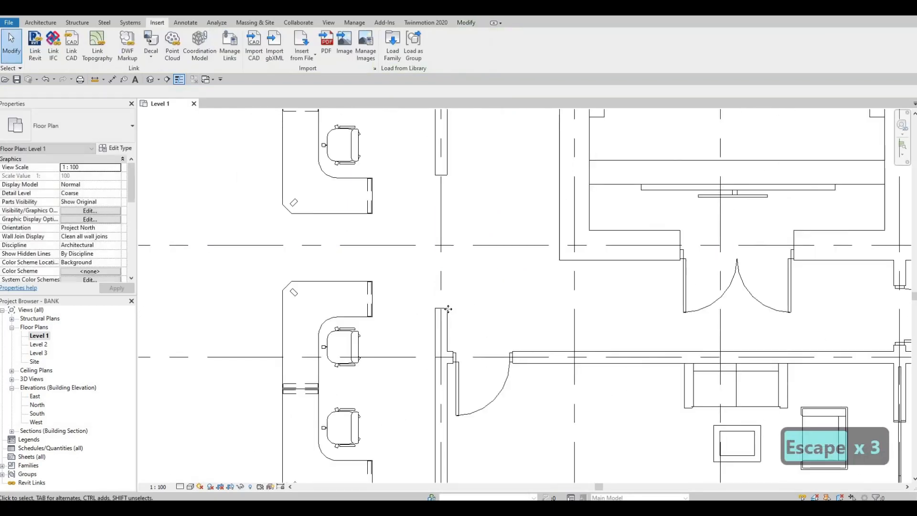
Step: Adjust the grid 6 wall opening's ends to make it 2200 mm long and start 700 mm from grid F
left_click(442, 305)
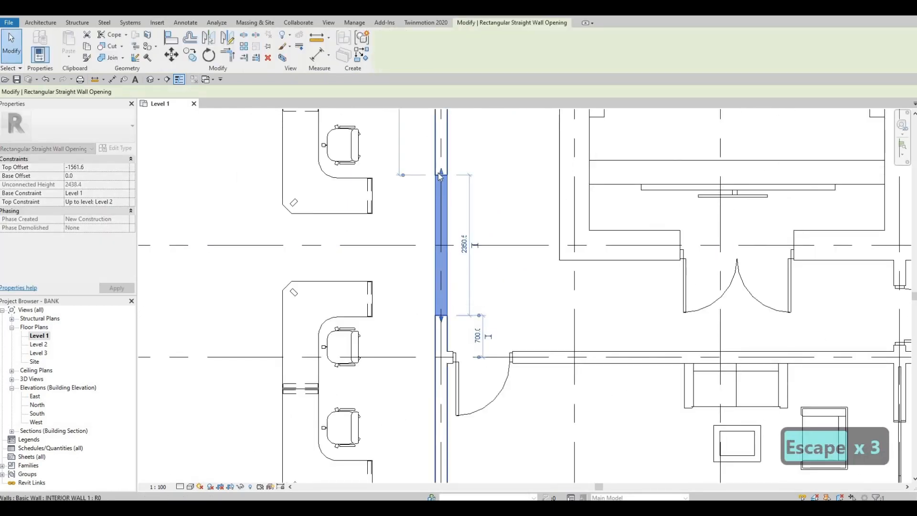
left_click_drag(440, 176, 441, 188)
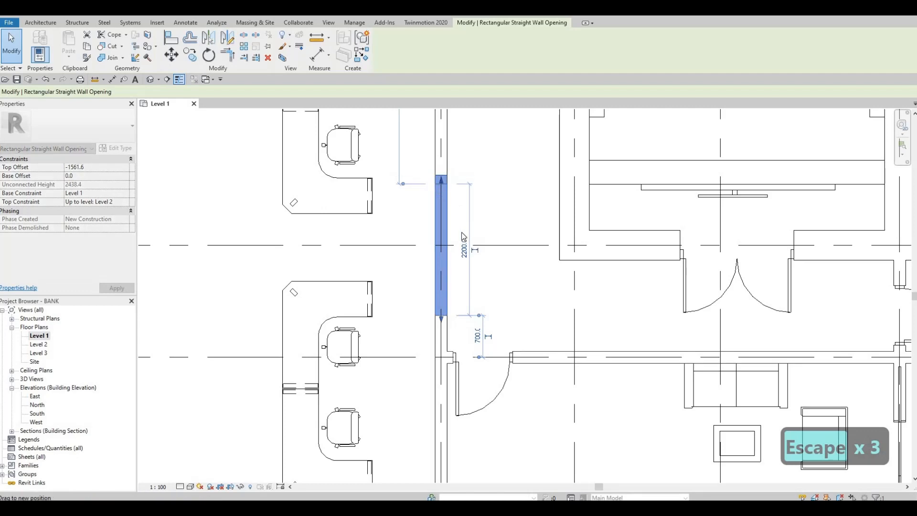
key("Escape")
scroll(443, 265, "down", 3)
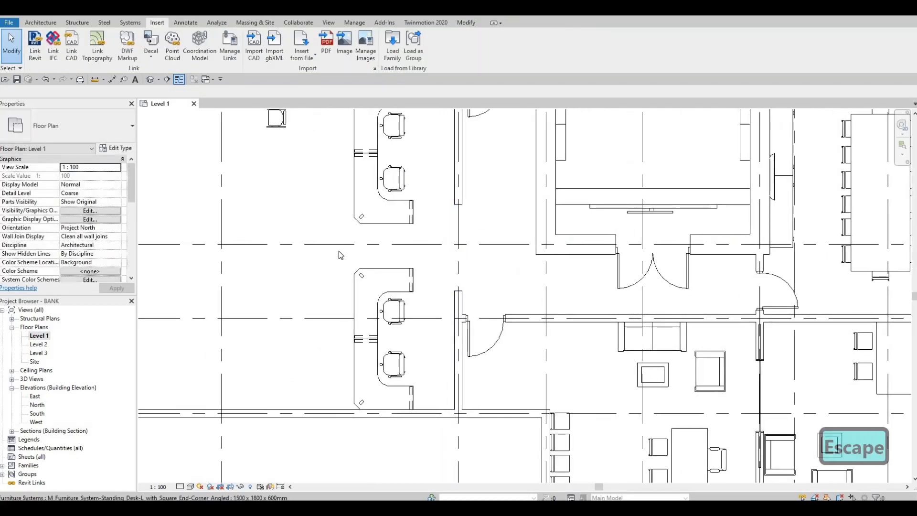
scroll(432, 275, "down", 2)
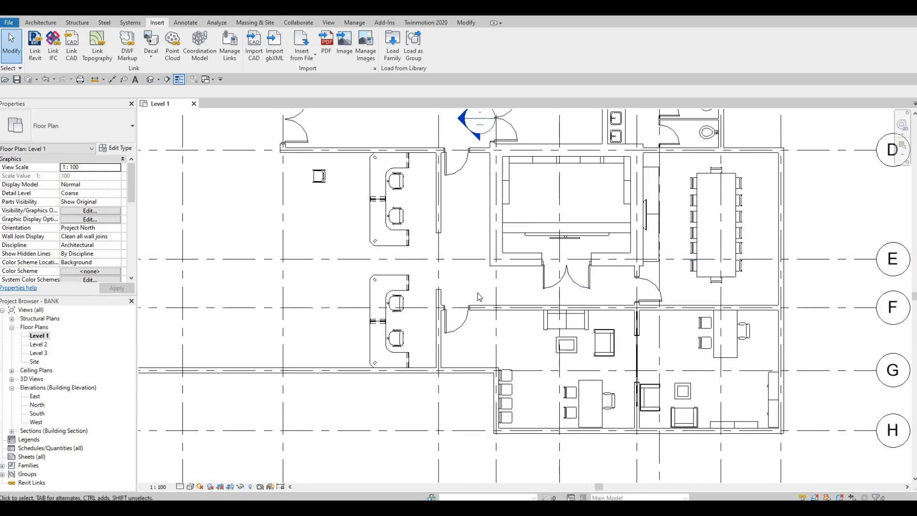
scroll(410, 276, "down", 2)
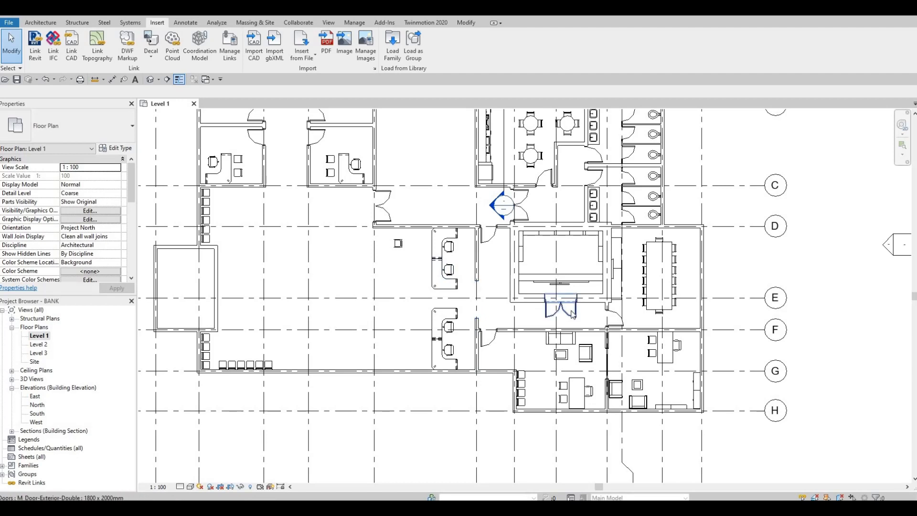
middle_click_drag(474, 299, 472, 267)
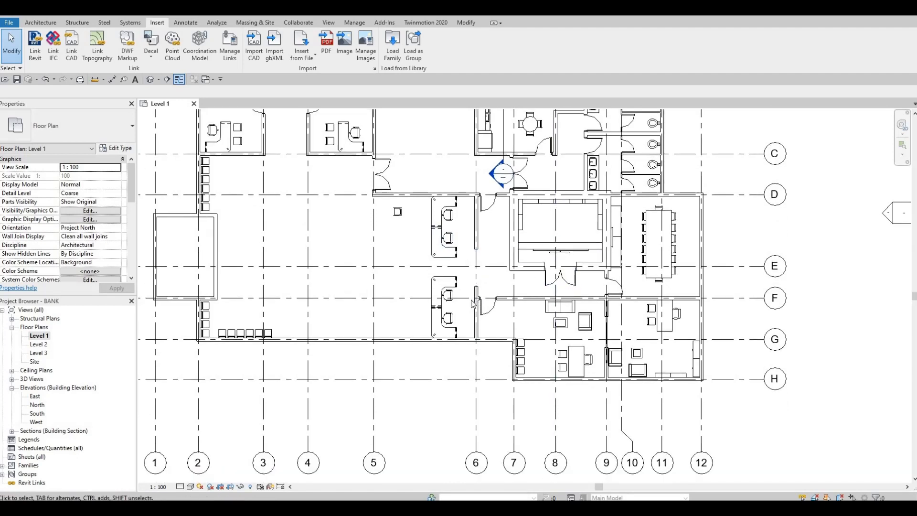
scroll(472, 304, "down", 2)
key("Escape")
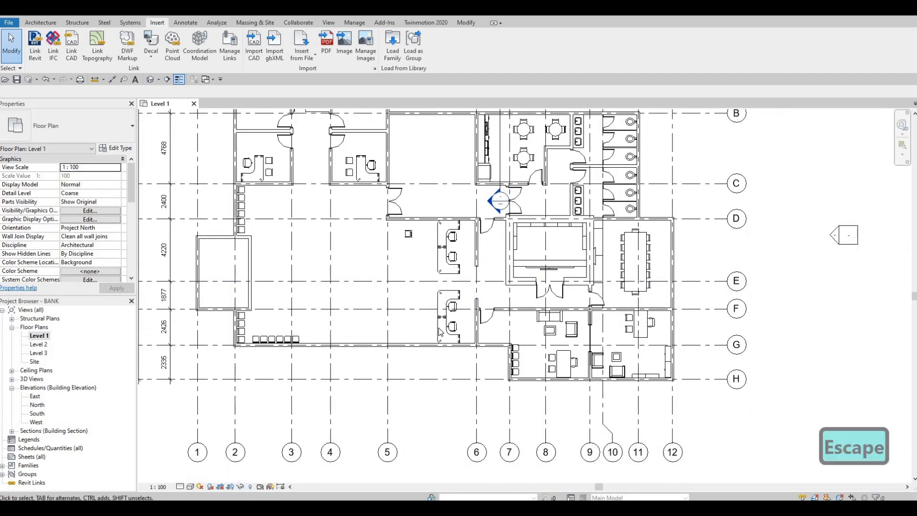
key("Escape")
scroll(415, 287, "down", 2)
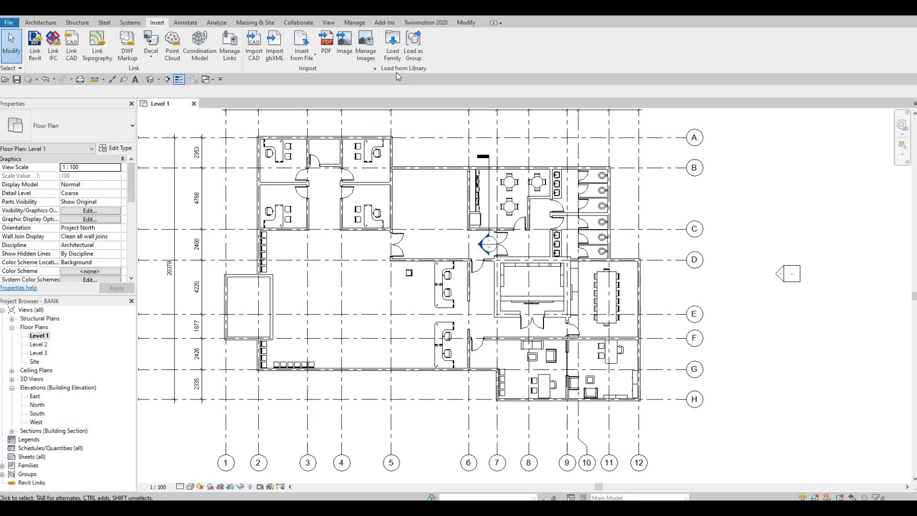
Step: Create an in-place model in the Generic Models category, accepting the default name
left_click(40, 23)
left_click(111, 53)
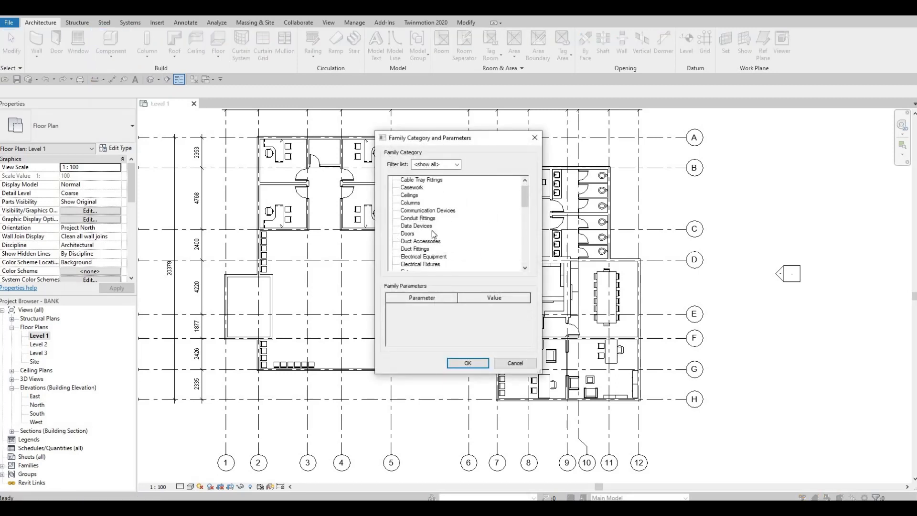
scroll(431, 233, "down", 2)
scroll(423, 257, "down", 1)
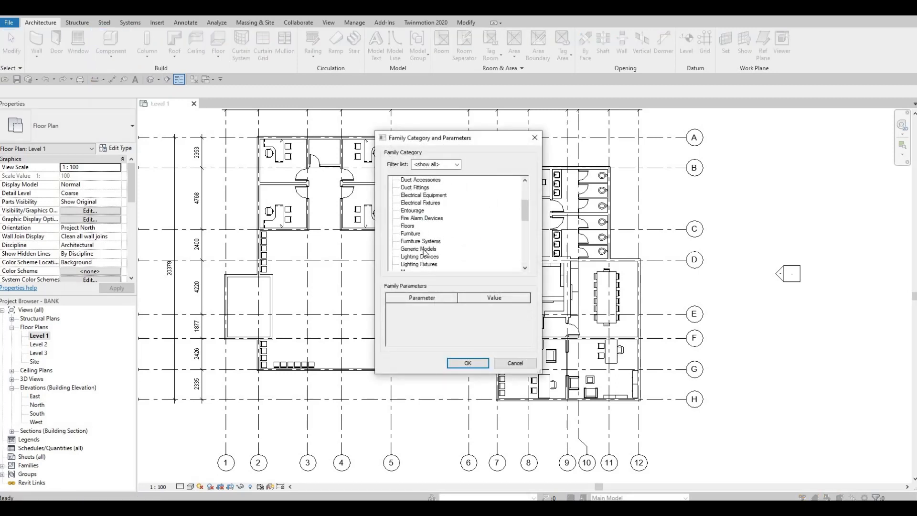
left_click(467, 363)
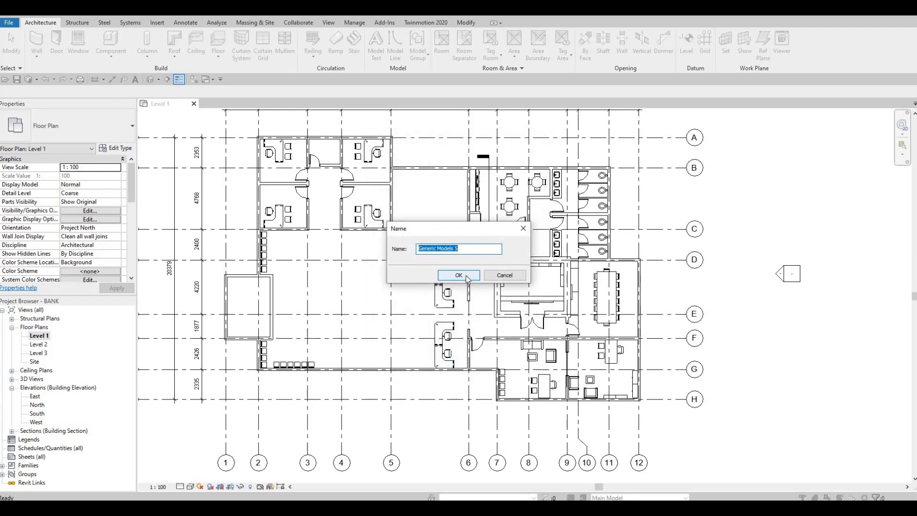
left_click(466, 275)
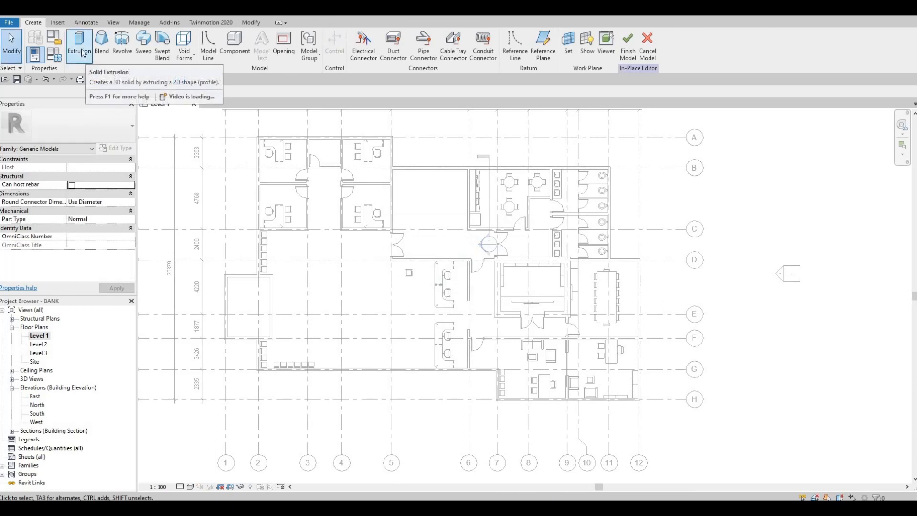
Step: Start a solid extrusion and assign it the Jarrah material from the Wood category of the AEC Materials library
left_click(82, 51)
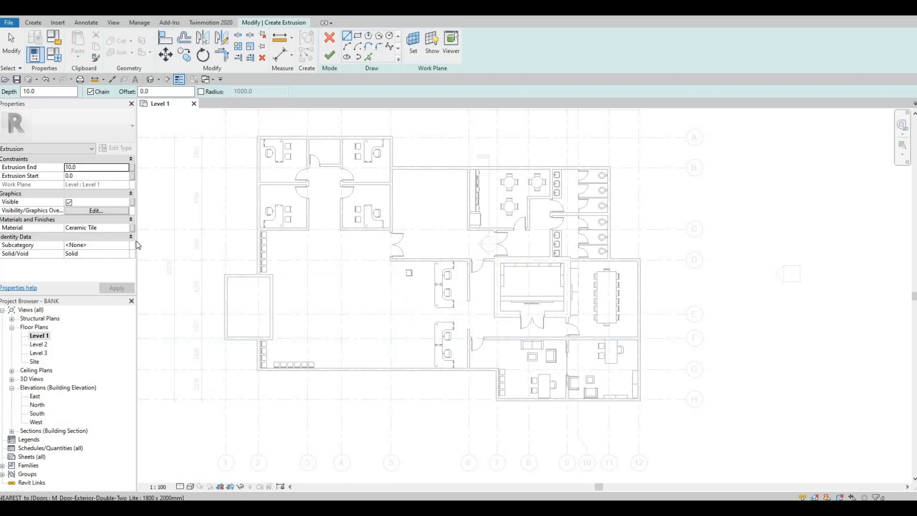
left_click(126, 230)
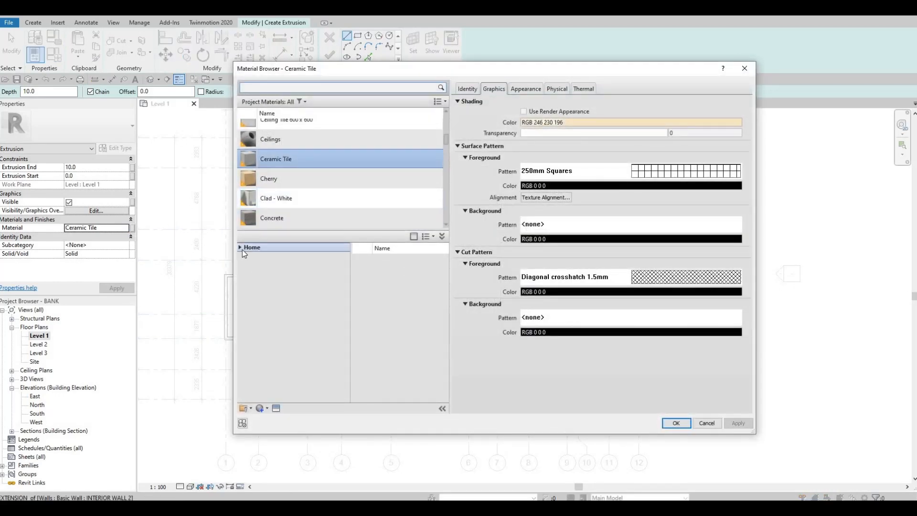
left_click(242, 249)
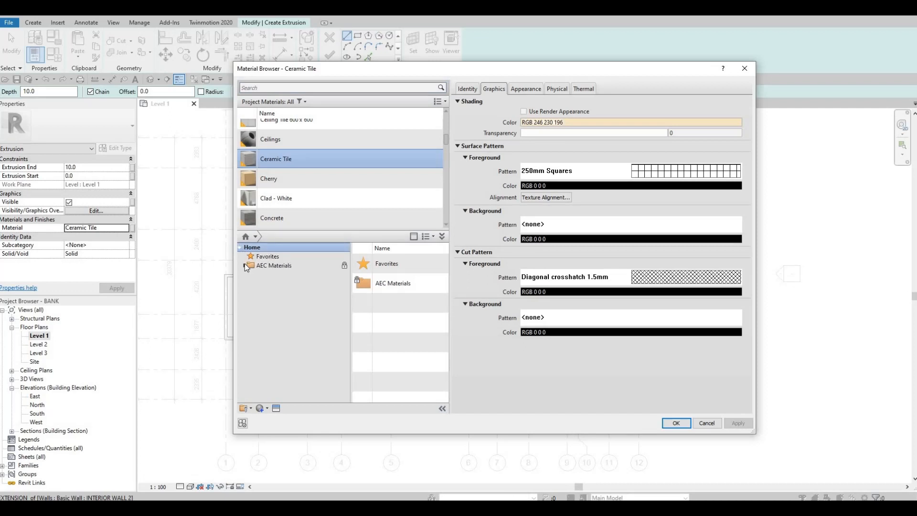
left_click(245, 266)
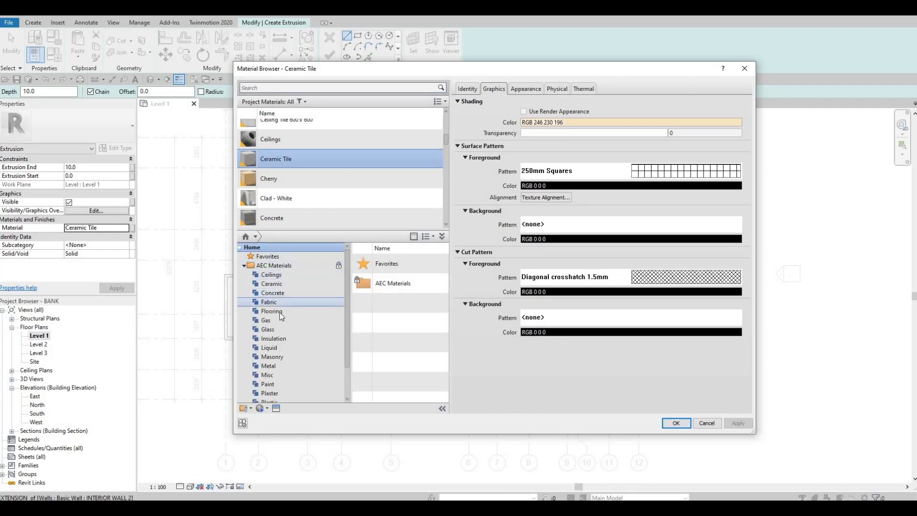
scroll(280, 312, "down", 1)
scroll(279, 312, "up", 1)
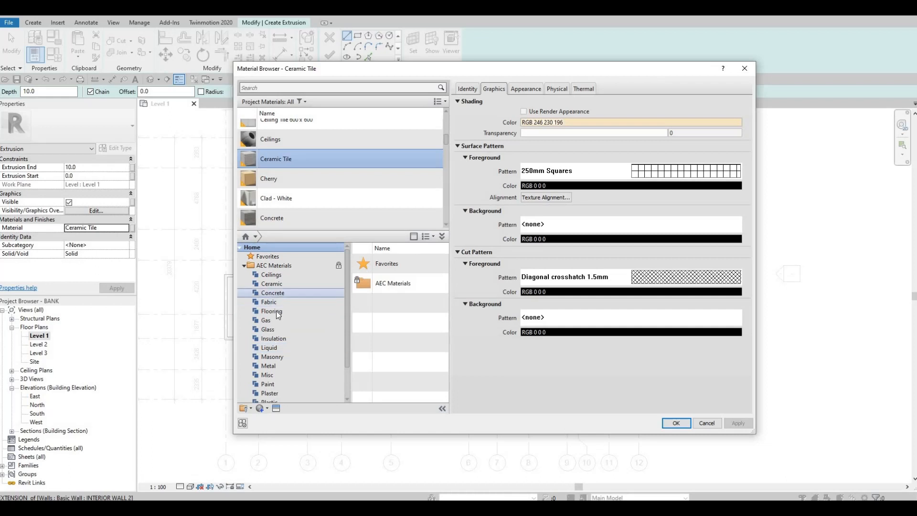
scroll(273, 356, "down", 1)
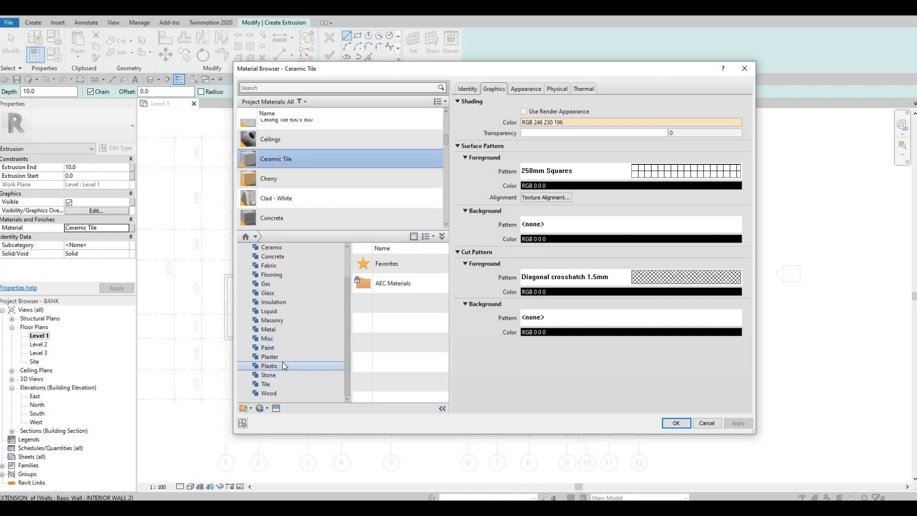
left_click(285, 365)
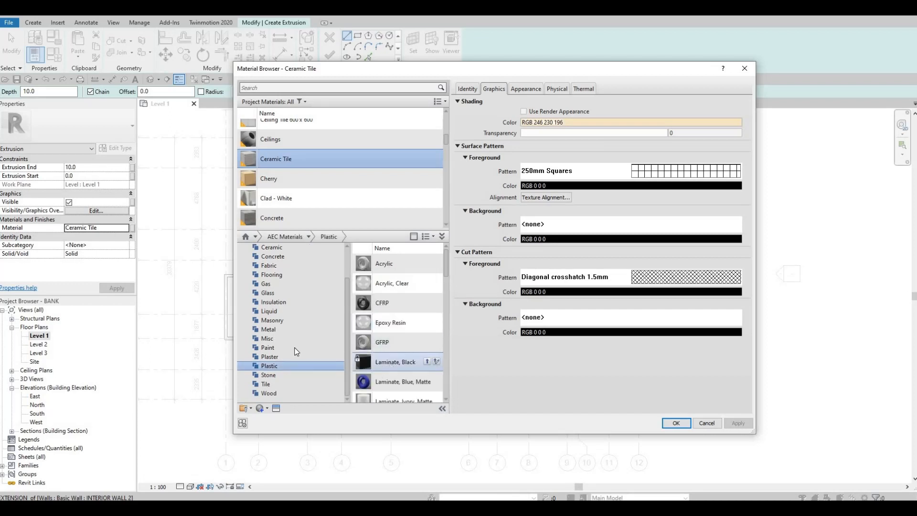
left_click(282, 391)
scroll(401, 370, "down", 3)
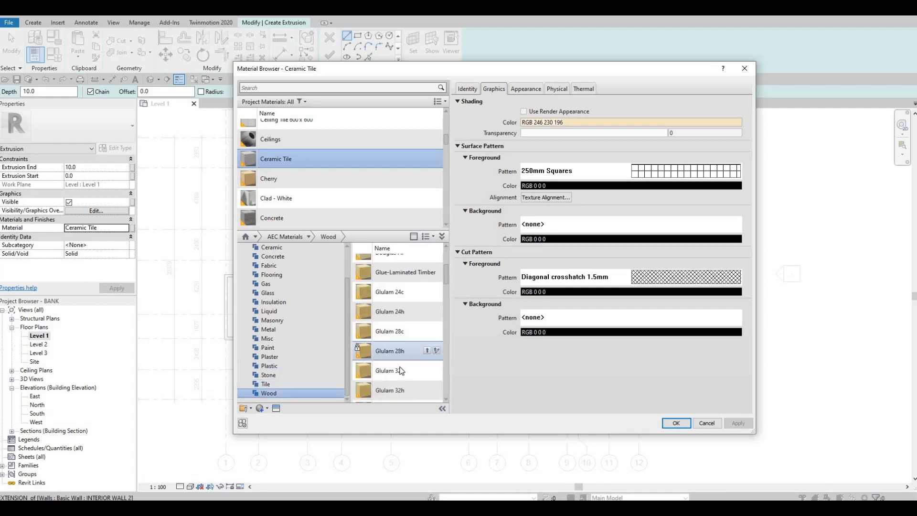
scroll(401, 370, "down", 3)
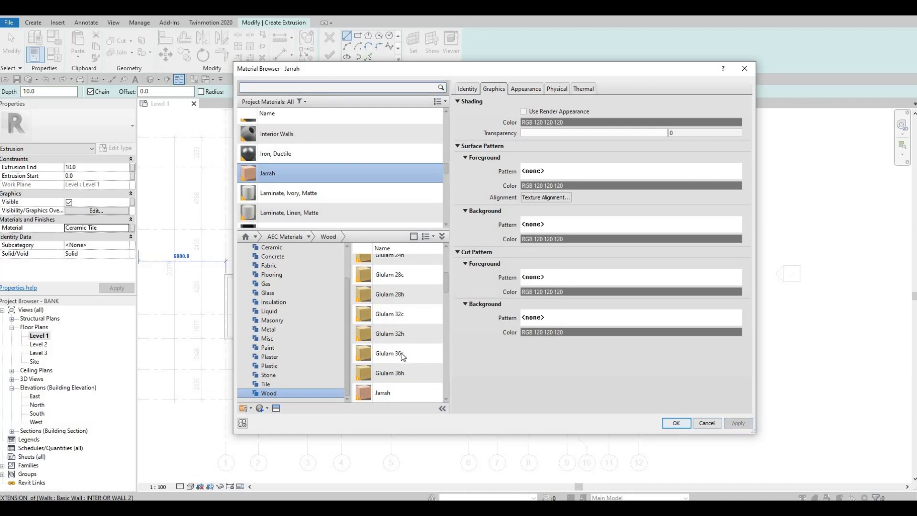
left_click(676, 424)
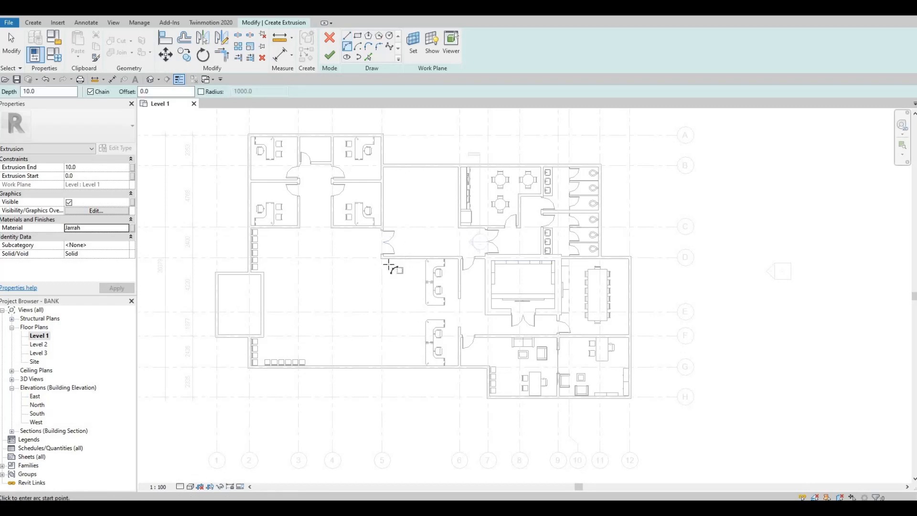
Step: Sketch an arc of about 74° along grid 5 from the grid D wall's end to the grid G wall, bulging toward grid 4
left_click(383, 367)
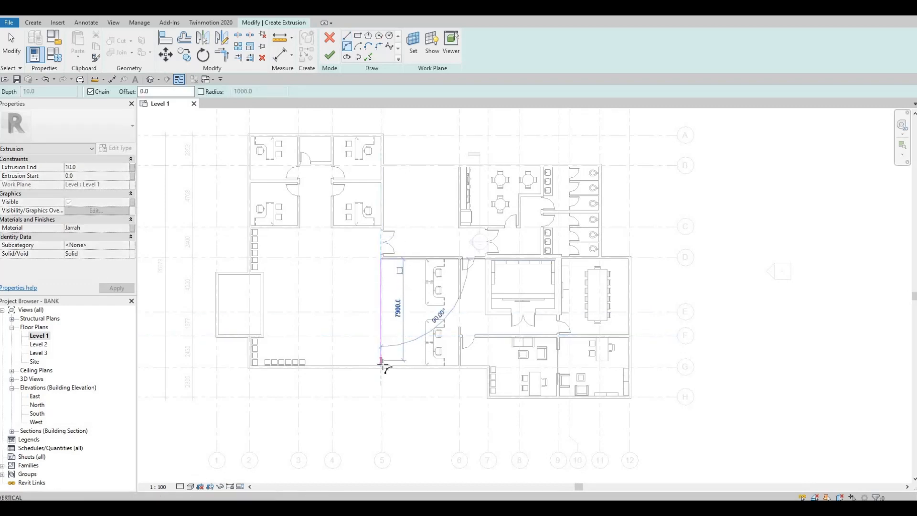
scroll(382, 372, "up", 4)
left_click(382, 371)
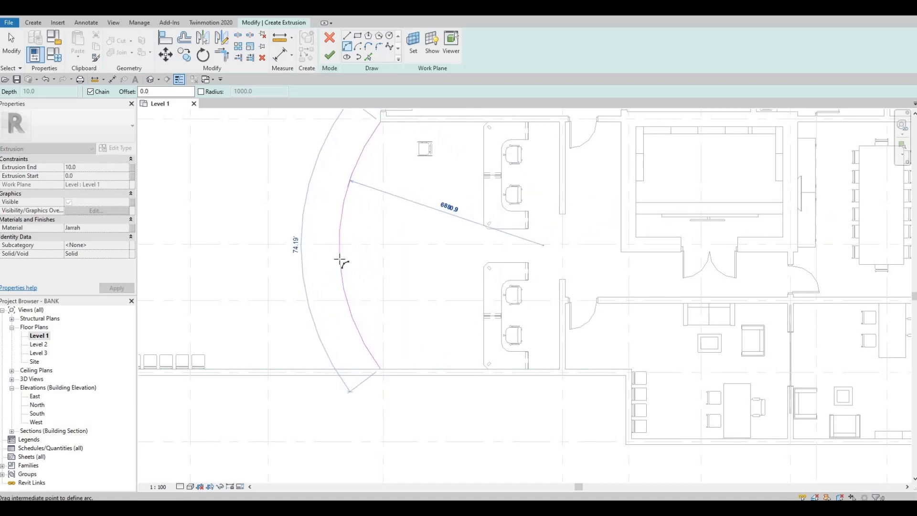
left_click(340, 260)
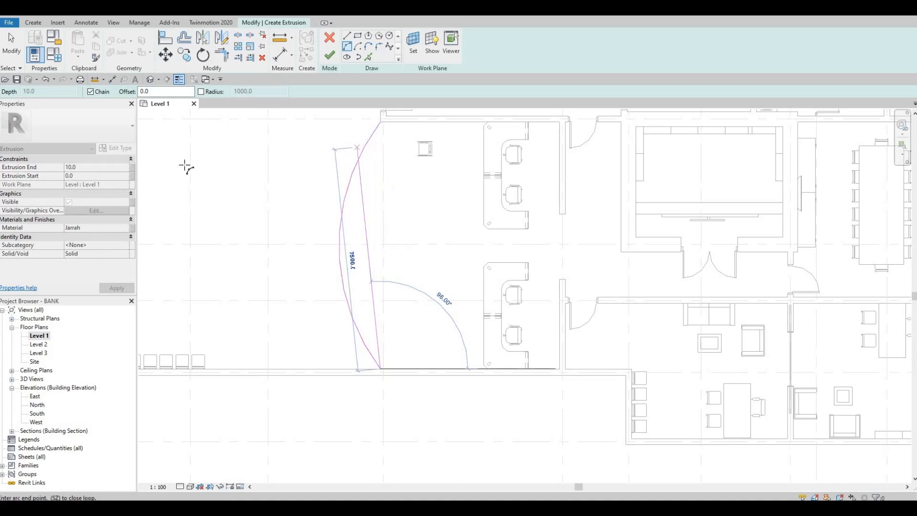
key("Escape")
Step: Set the extrusion end to 700 mm
left_click(96, 167)
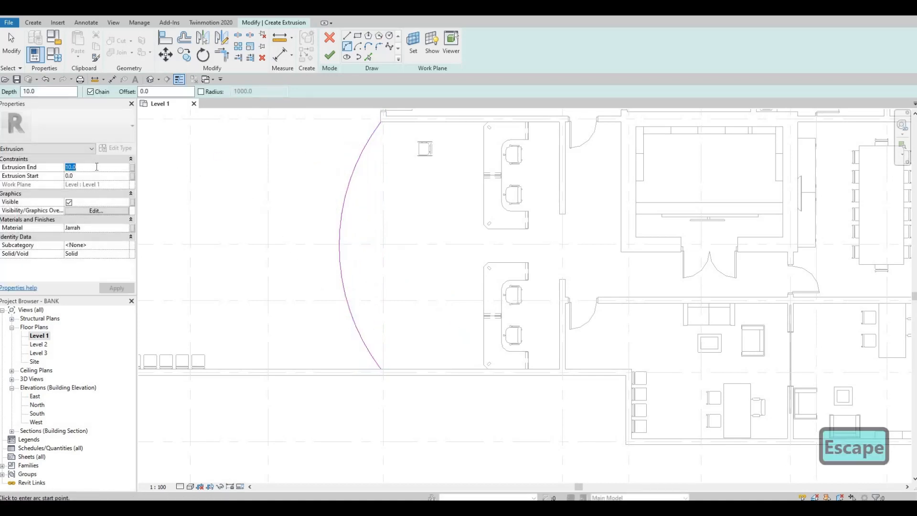
type("7")
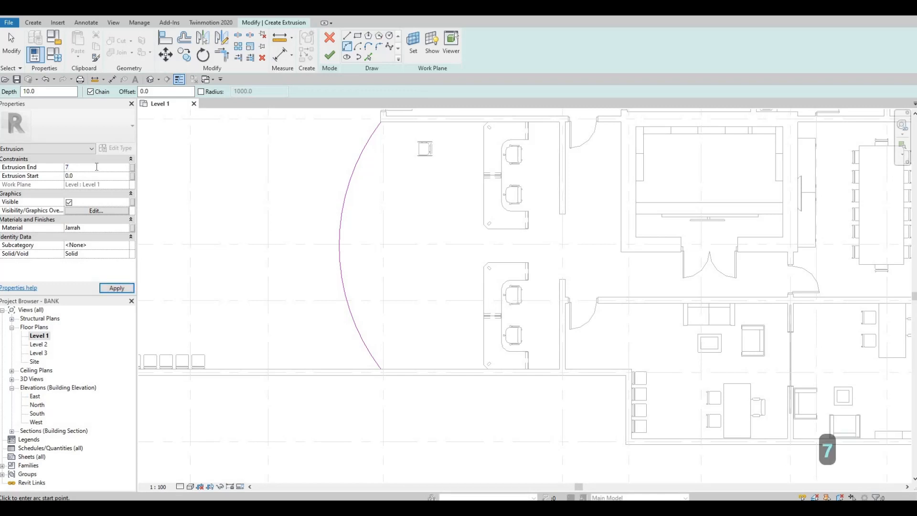
type("00")
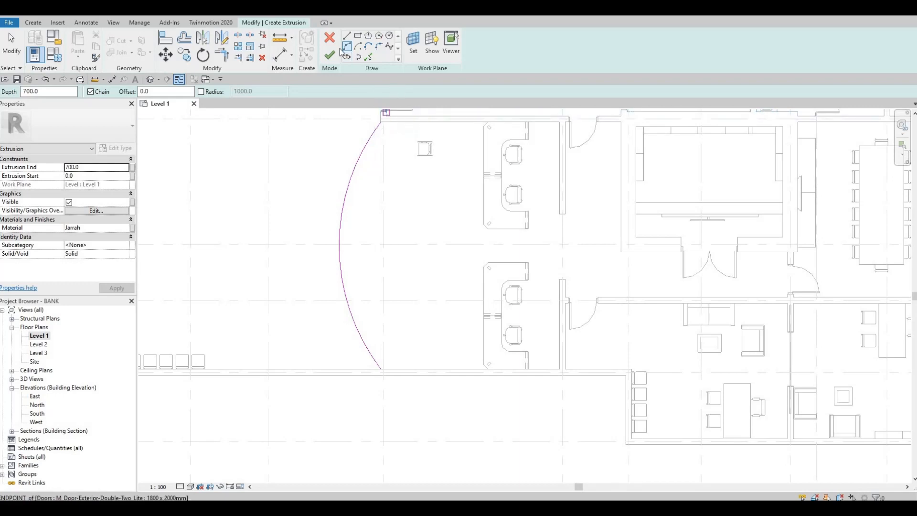
key("l")
key("i")
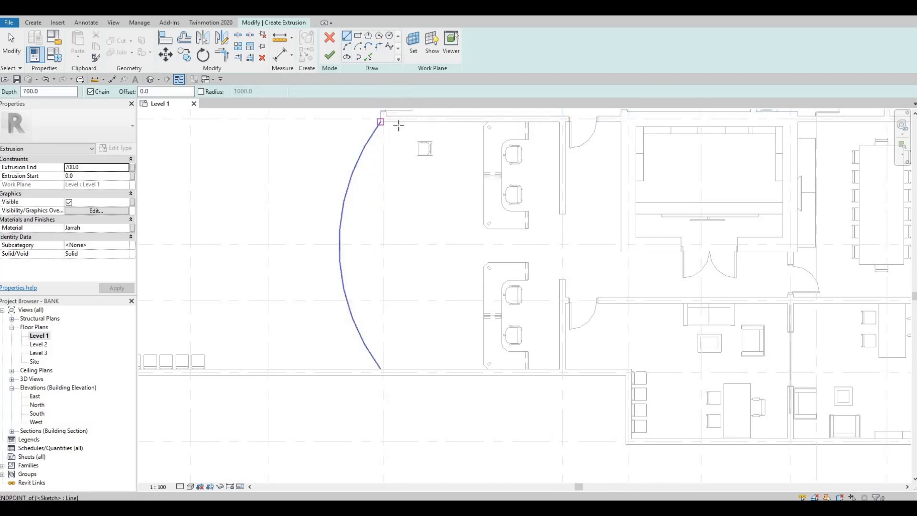
left_click(381, 123)
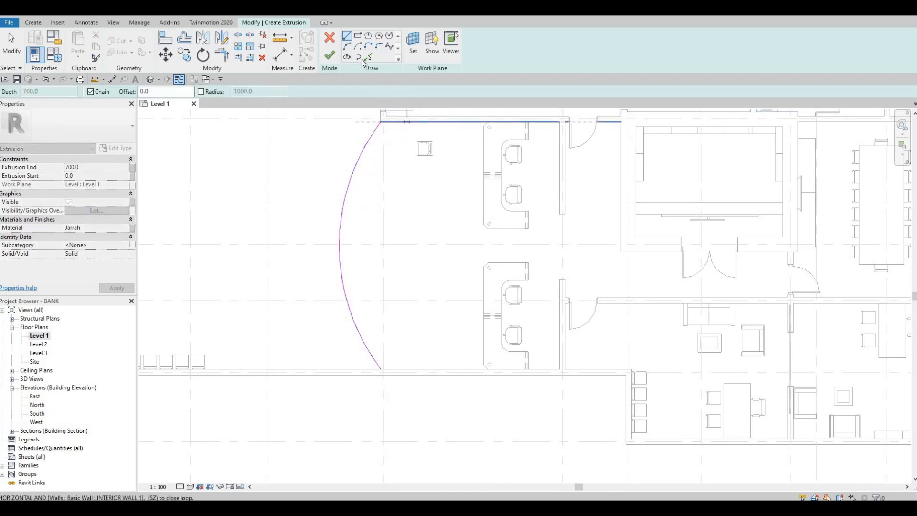
key("Escape")
Step: Sketch a second, inner arc of about 71° from the grid D wall to the grid G wall, nearly parallel to the first on the teller side
left_click(347, 46)
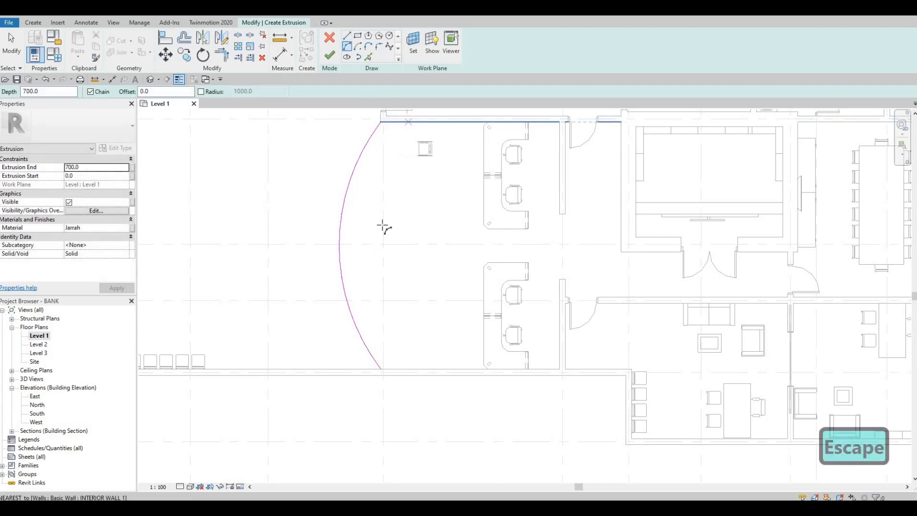
left_click(407, 122)
left_click(407, 369)
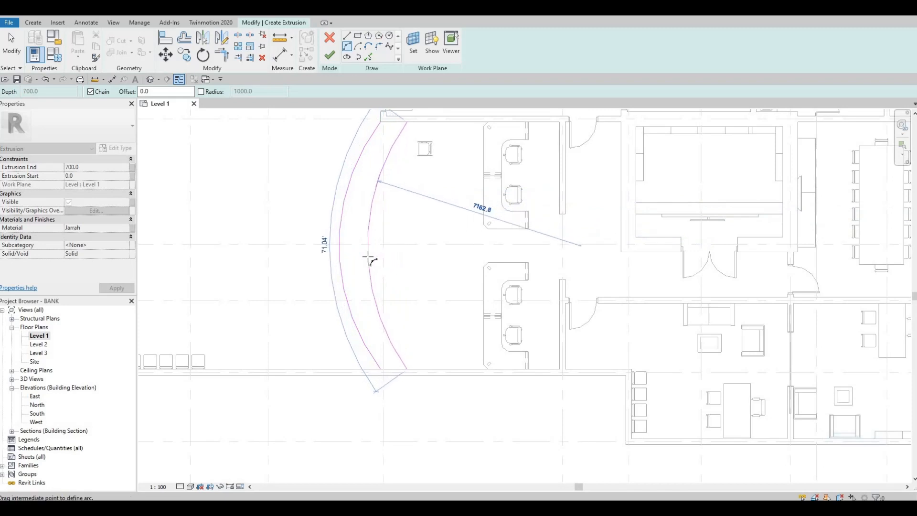
left_click(368, 245)
key("Escape")
Step: Close the counter profile with straight lines joining the two arcs' ends along both walls, and finish the 700 mm extrusion
left_click(348, 36)
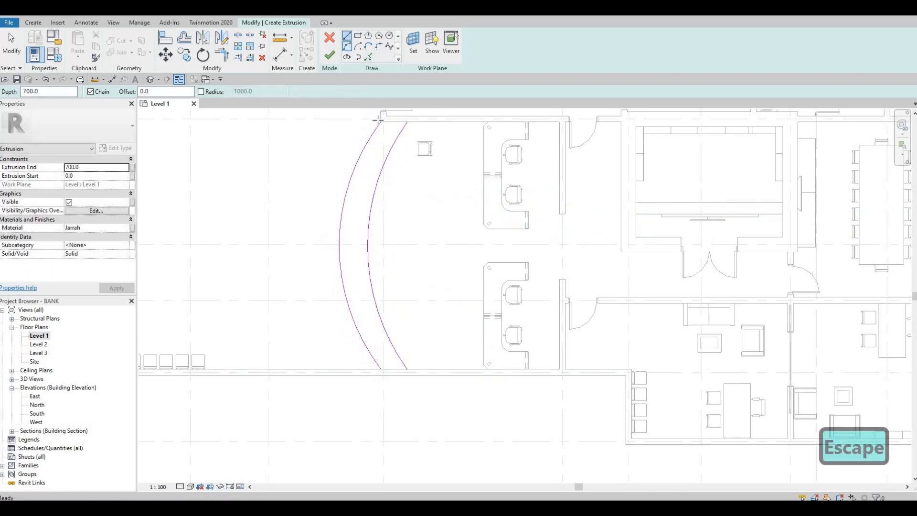
left_click(407, 121)
left_click(380, 122)
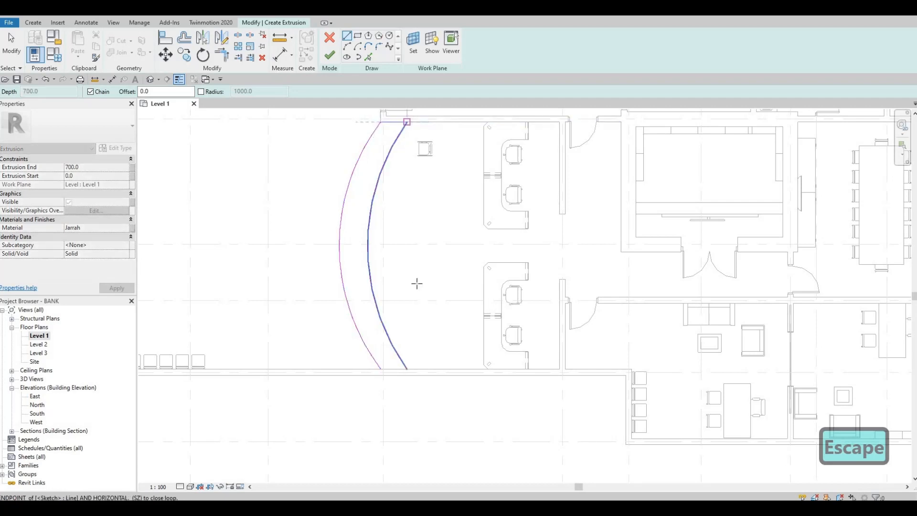
key("Escape")
left_click(381, 368)
left_click(406, 369)
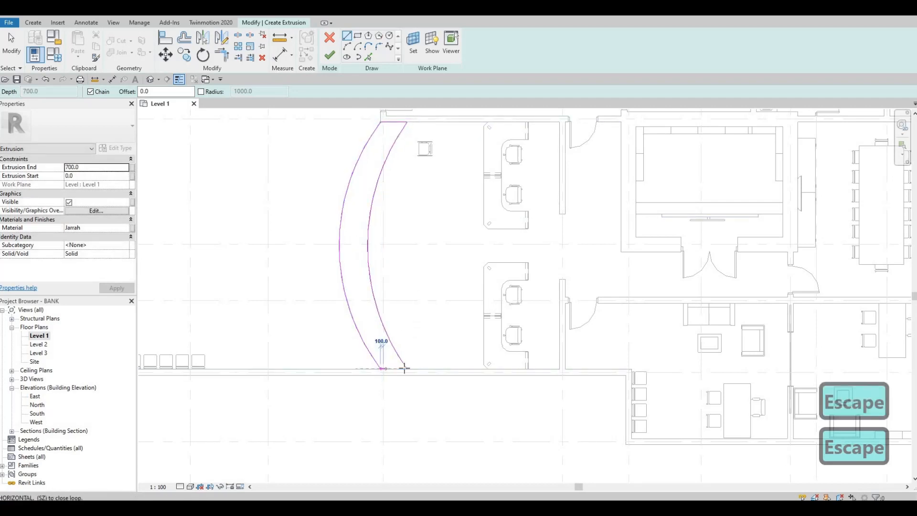
key("Escape")
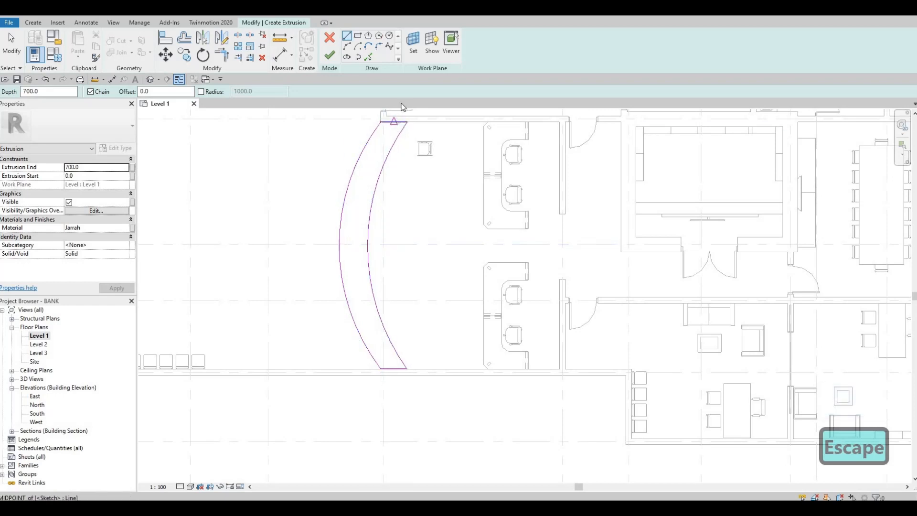
left_click(328, 61)
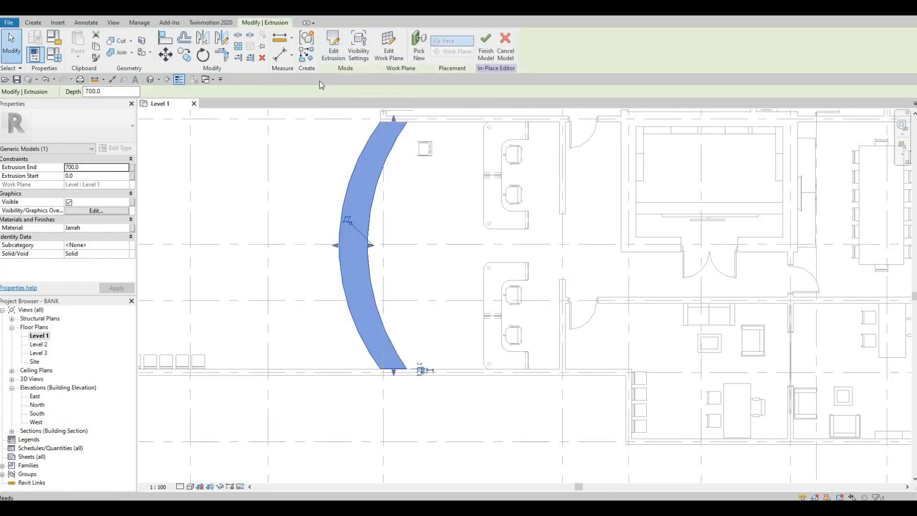
Step: Start a second solid extrusion and set its work plane by picking the curved counter body
left_click(33, 22)
left_click(80, 45)
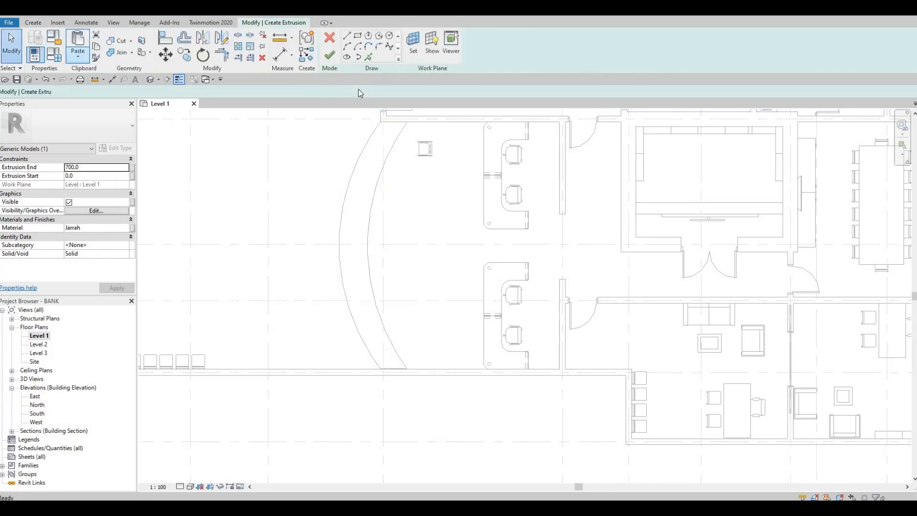
left_click(414, 54)
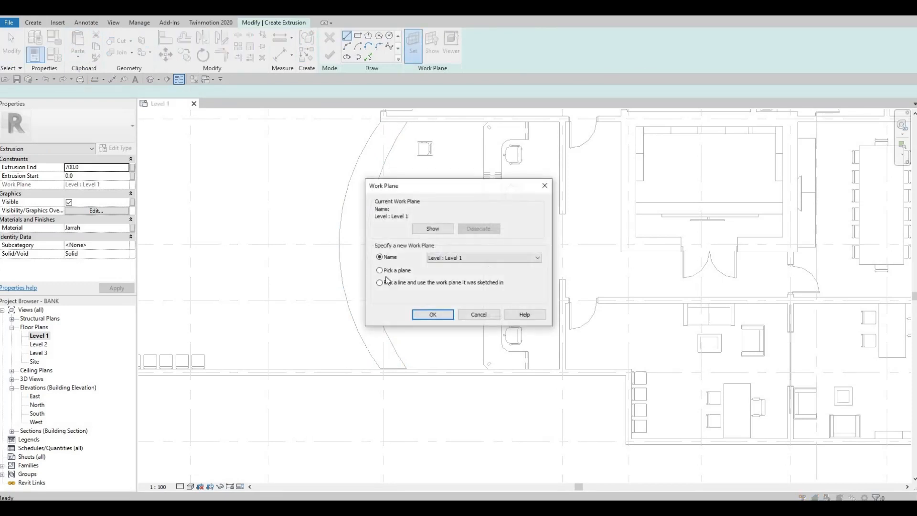
key("Return")
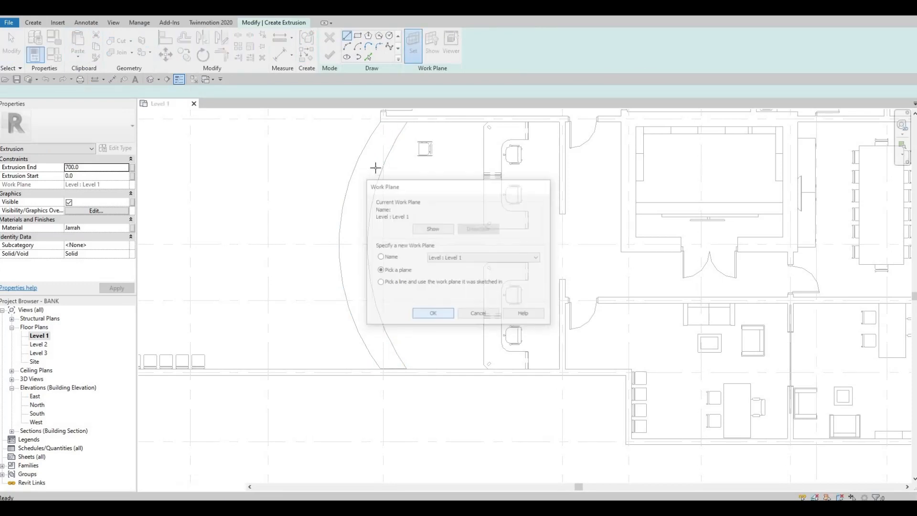
left_click(343, 173)
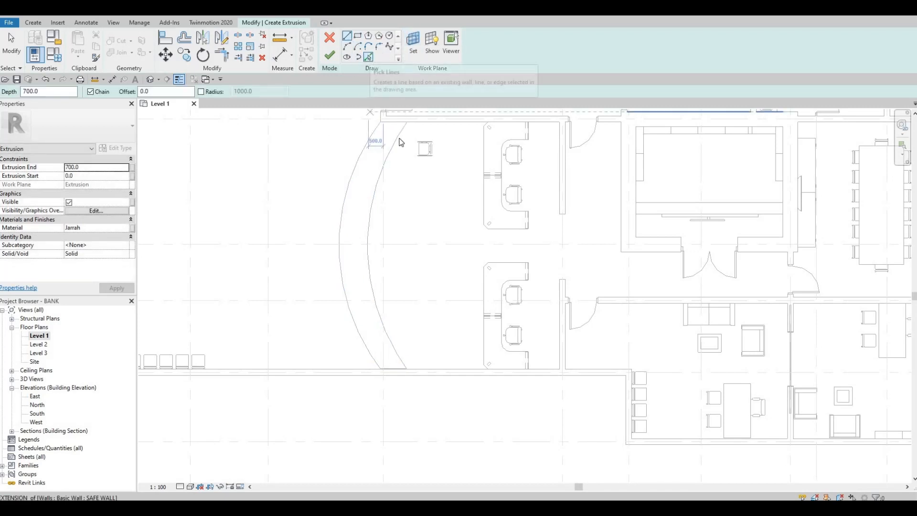
Step: Trace the countertop profile by picking the counter's two curved edges and two straight end edges
left_click(371, 59)
left_click(396, 134)
left_click(374, 131)
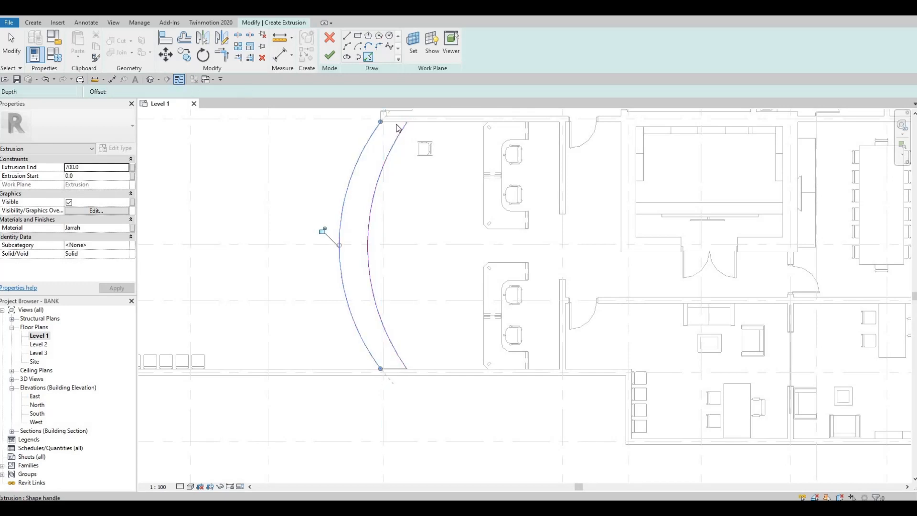
left_click(395, 123)
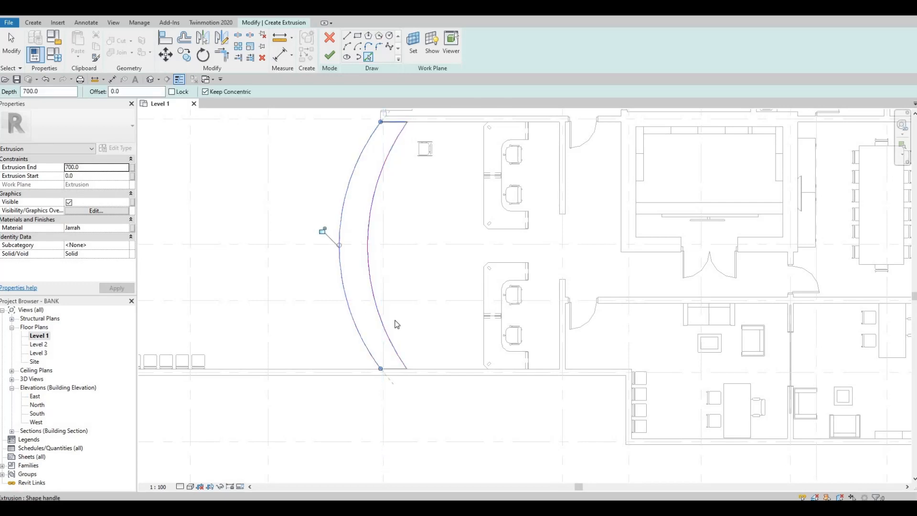
left_click(392, 370)
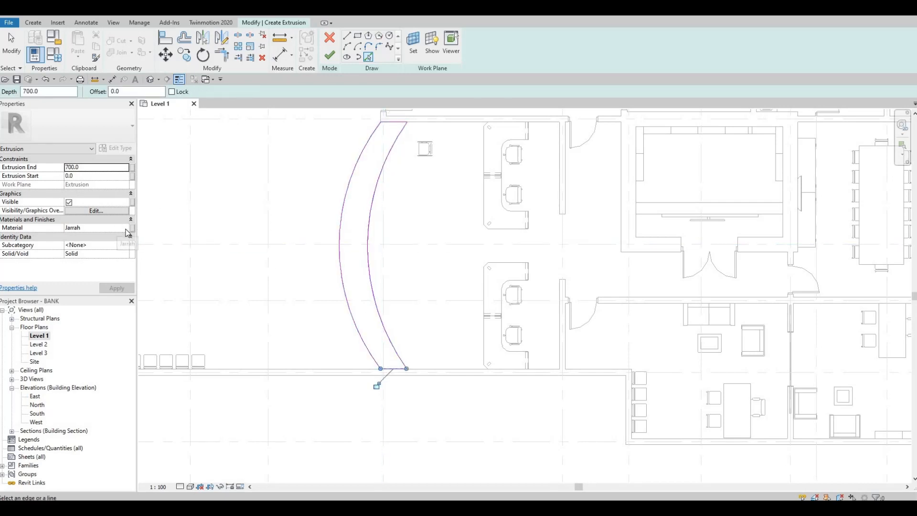
Step: Assign the countertop the Rubble material from the Stone category of the AEC Materials library
left_click(126, 228)
left_click(126, 228)
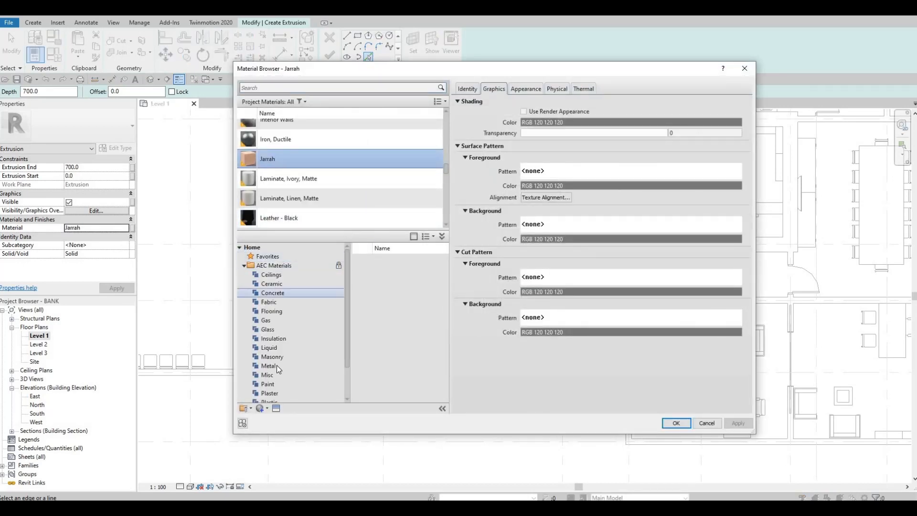
scroll(268, 390, "down", 2)
left_click(270, 393)
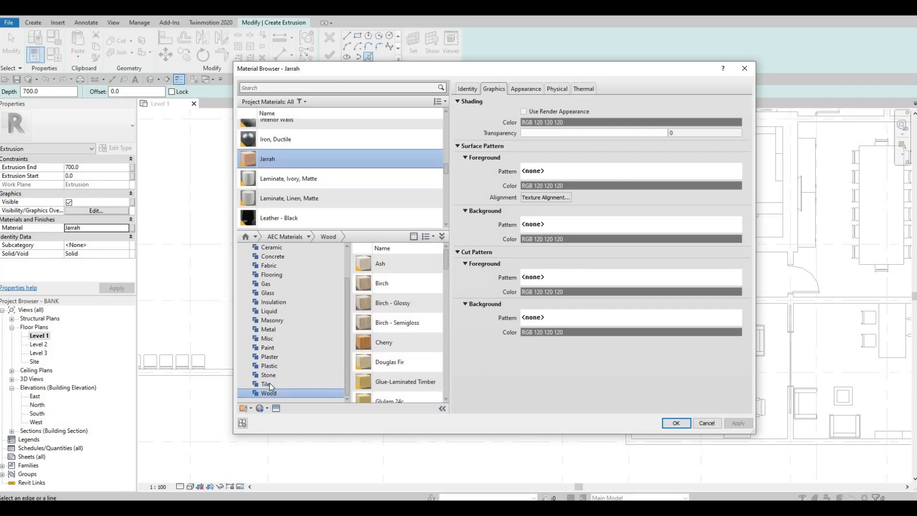
left_click(268, 375)
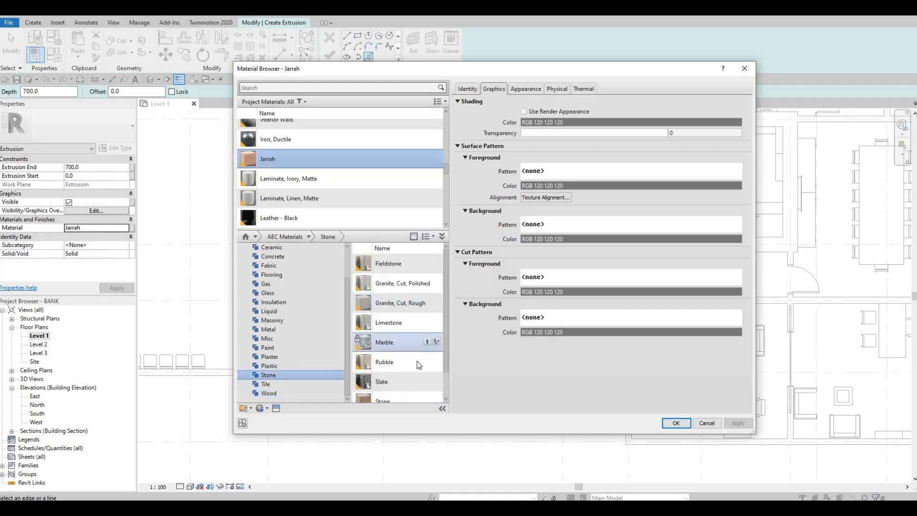
left_click(427, 362)
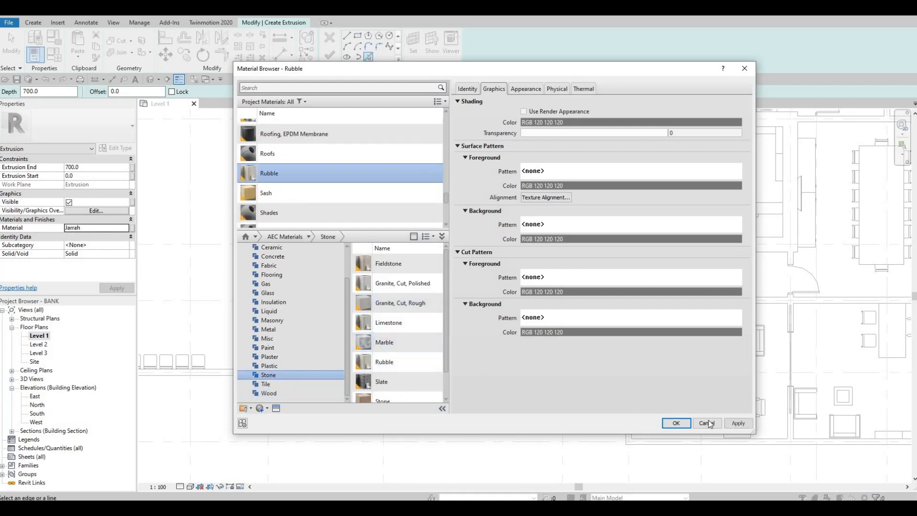
left_click(674, 423)
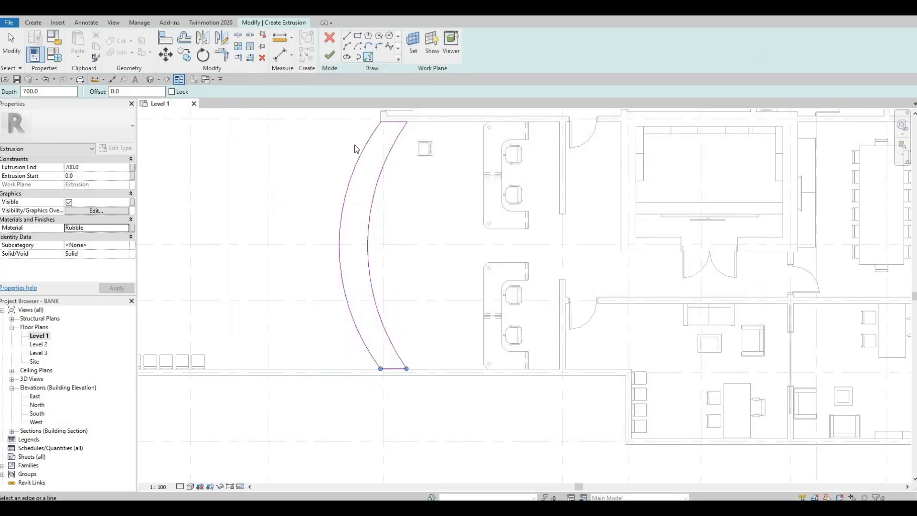
Step: Set the countertop's extrusion end to 25 mm and finish the extrusion
left_click(102, 167)
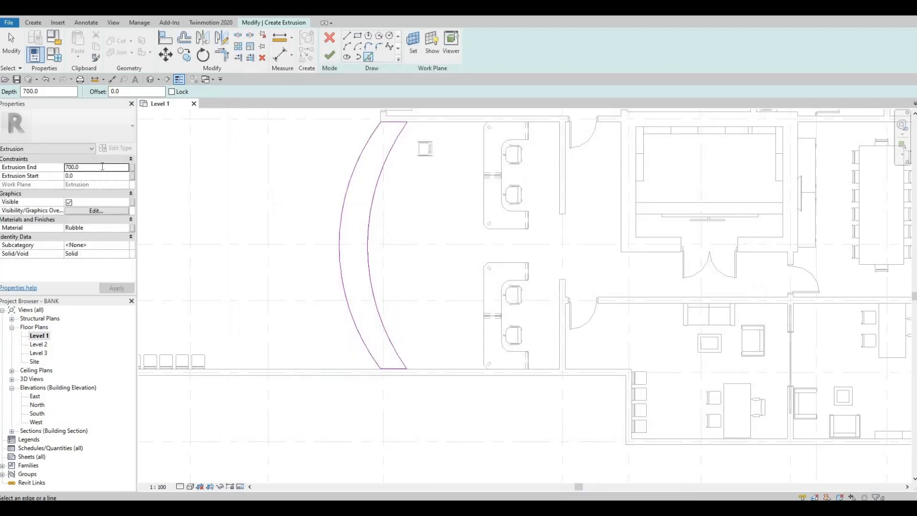
type("25")
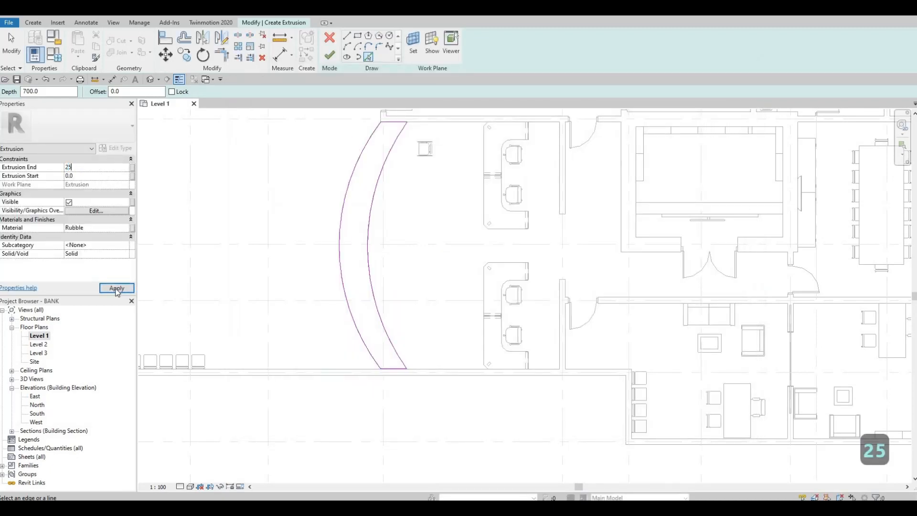
left_click(116, 289)
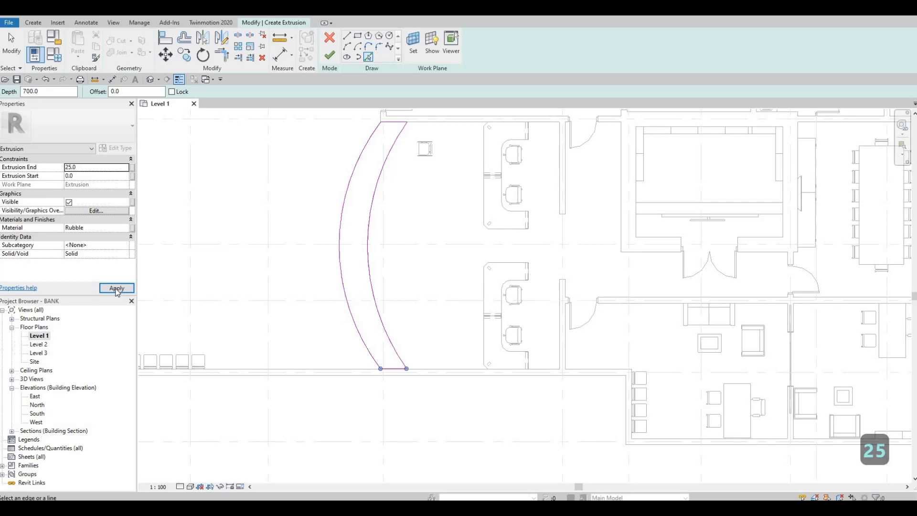
left_click(330, 55)
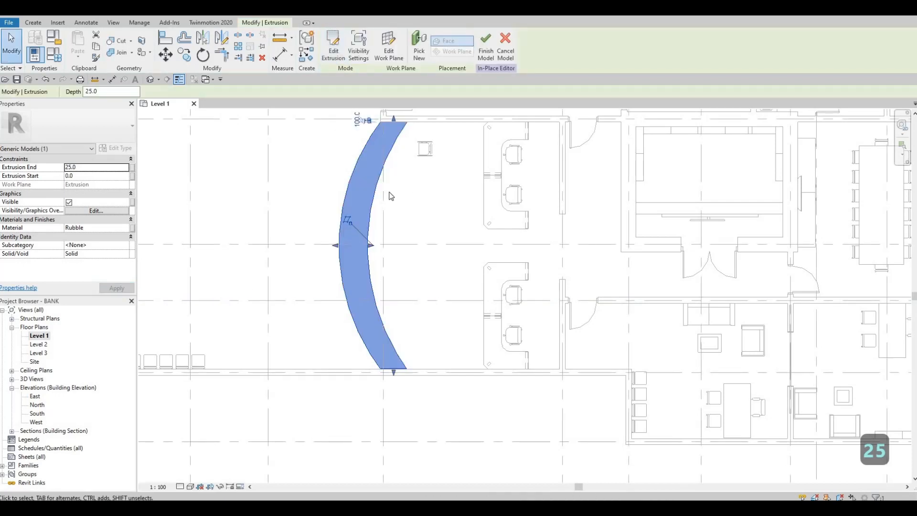
Step: Stretch the countertop's inner curved edge toward the teller desks so that it overhangs the counter body
scroll(371, 249, "up", 2)
left_click_drag(371, 257, 374, 256)
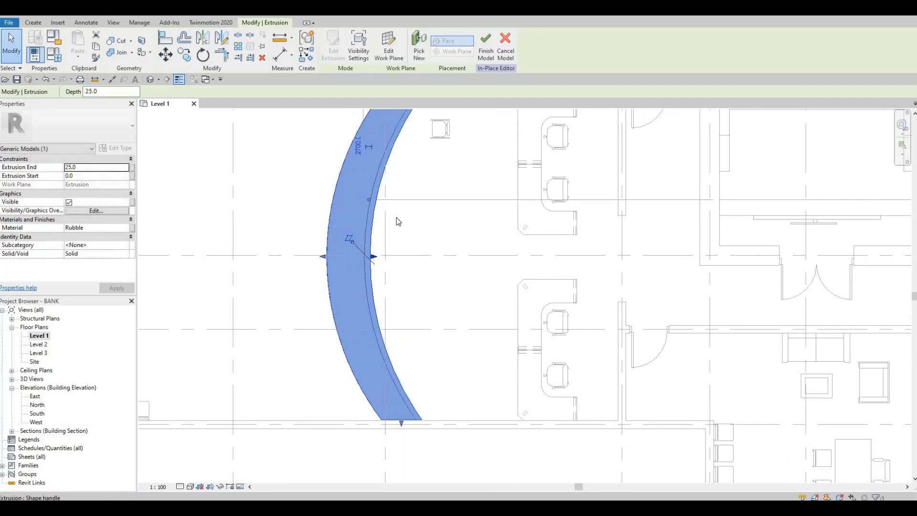
key("Escape")
scroll(377, 253, "down", 2)
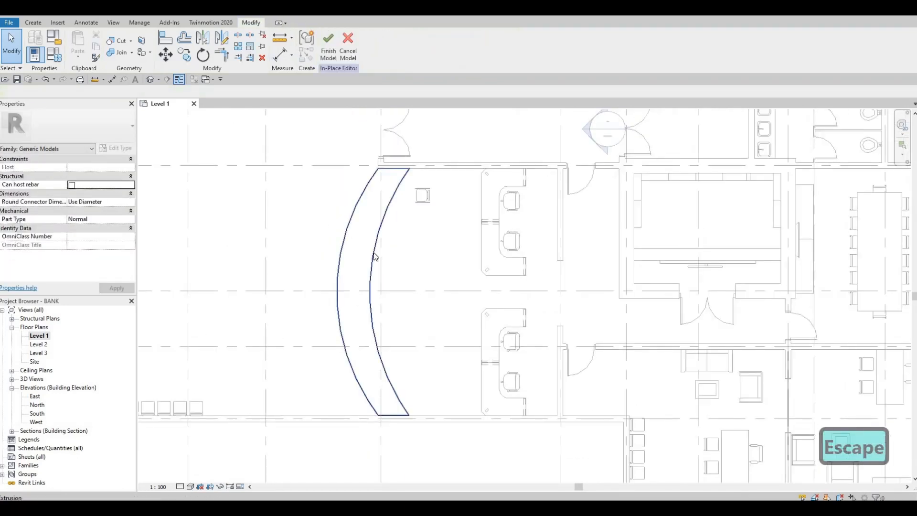
left_click(376, 295)
scroll(375, 296, "up", 2)
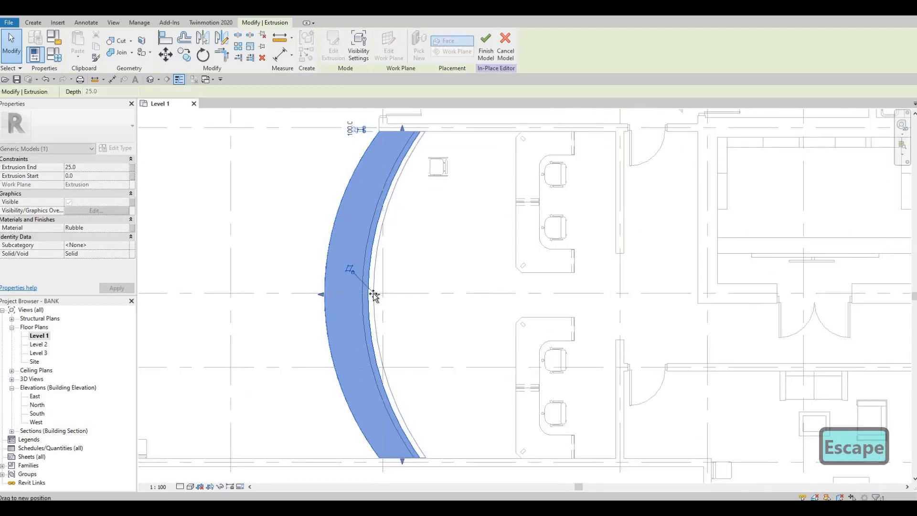
left_click_drag(373, 254, 373, 255)
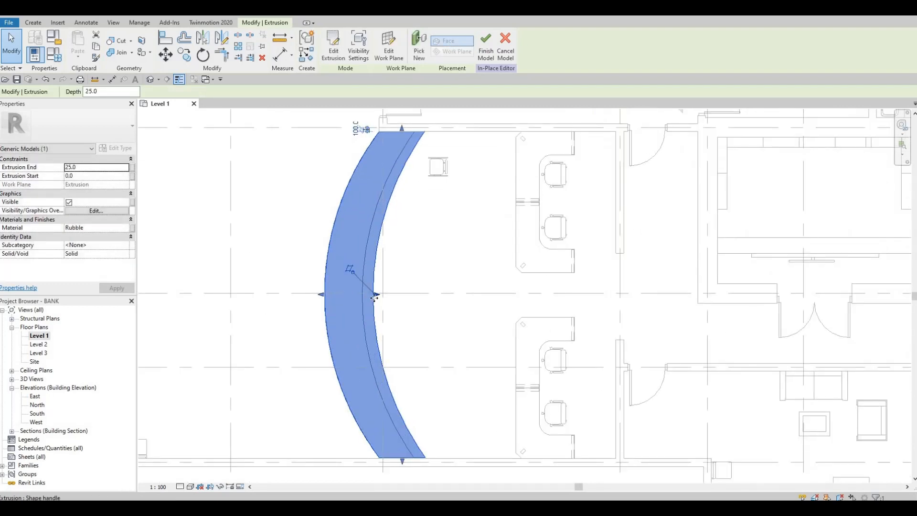
scroll(375, 293, "up", 2)
left_click_drag(373, 289, 361, 257)
scroll(361, 257, "down", 3)
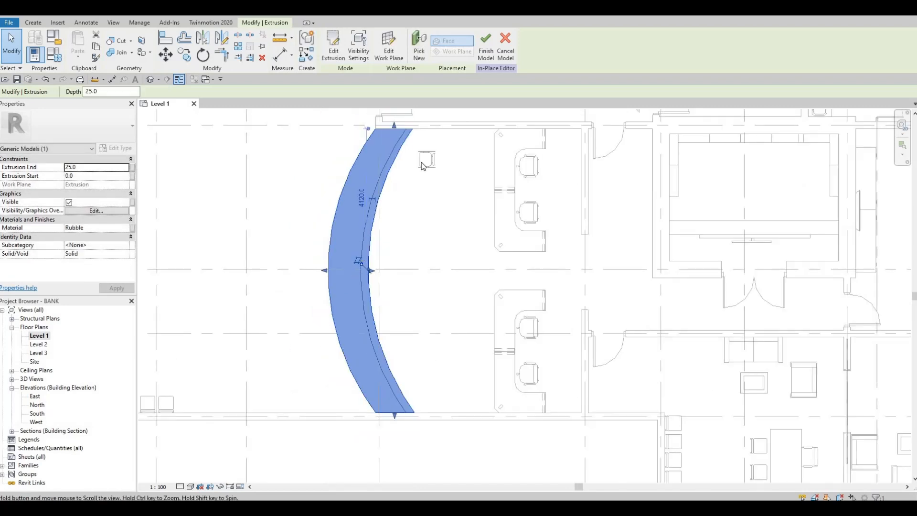
key("Escape")
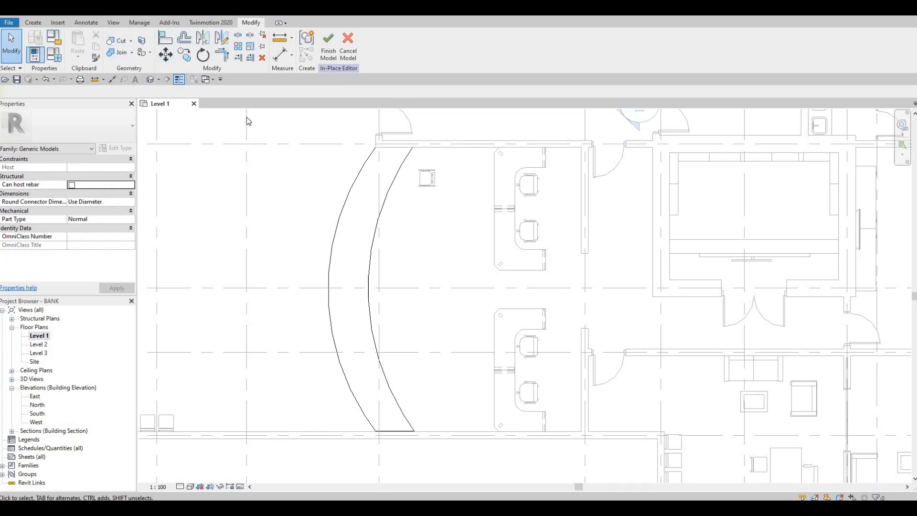
Step: Start a new extrusion in the in-place counter and assign it the Glass, Cast, Gray material from the AEC Materials library
left_click(33, 22)
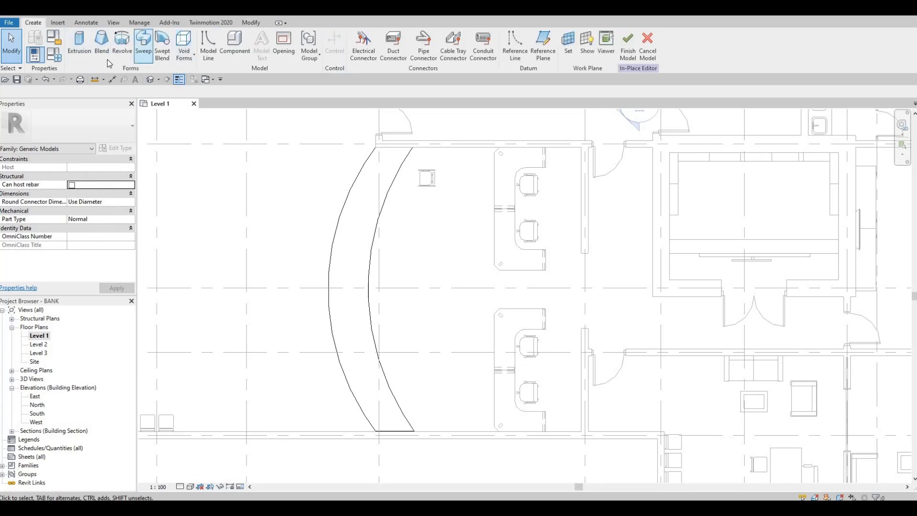
left_click(80, 56)
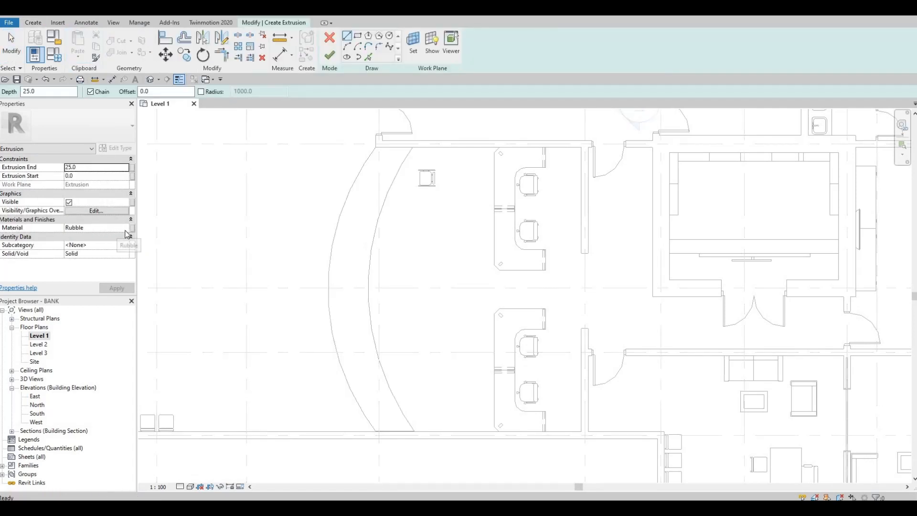
left_click(126, 230)
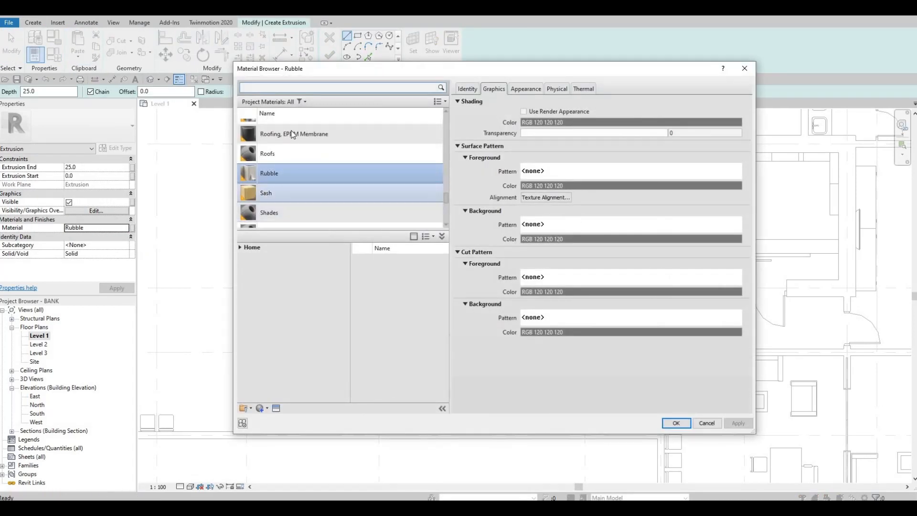
left_click(240, 247)
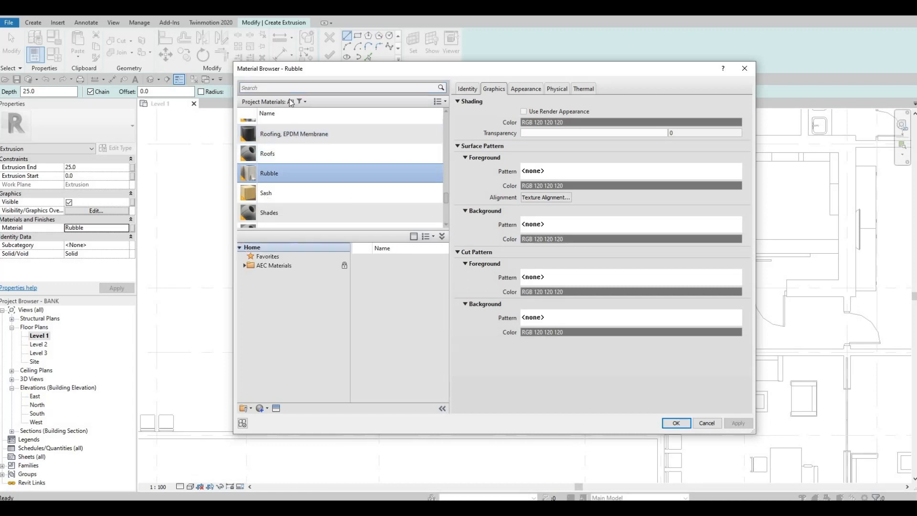
left_click(285, 91)
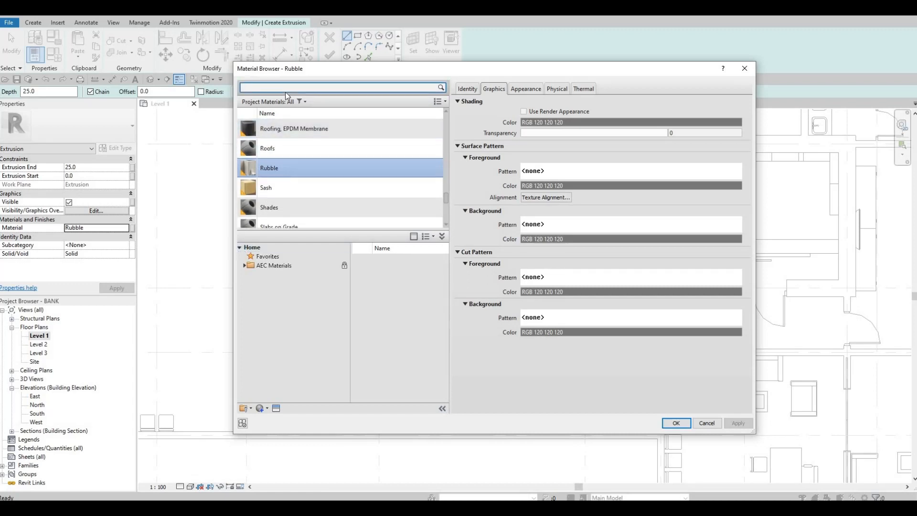
type("GLASS")
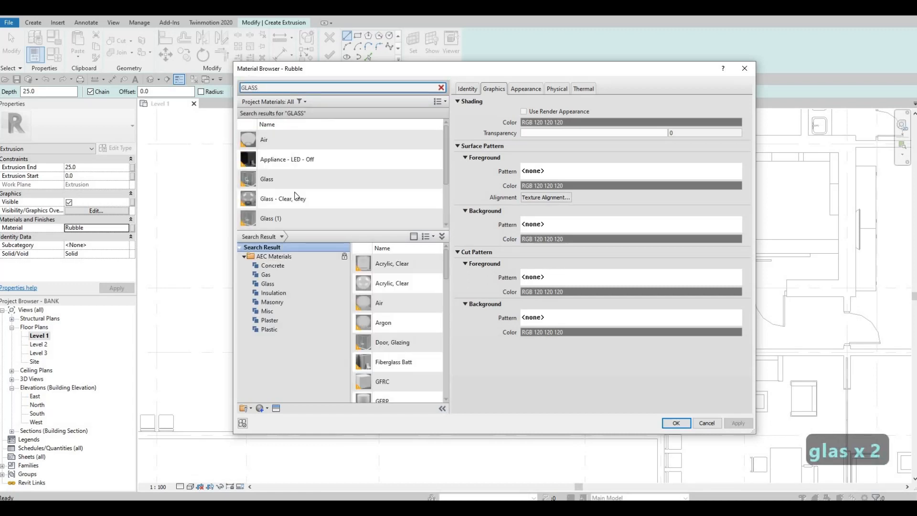
scroll(401, 305, "down", 2)
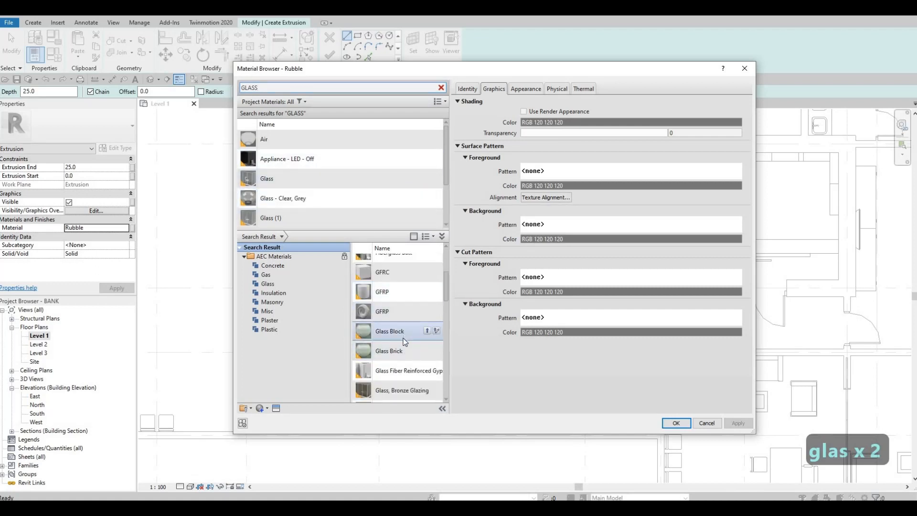
scroll(401, 352, "down", 2)
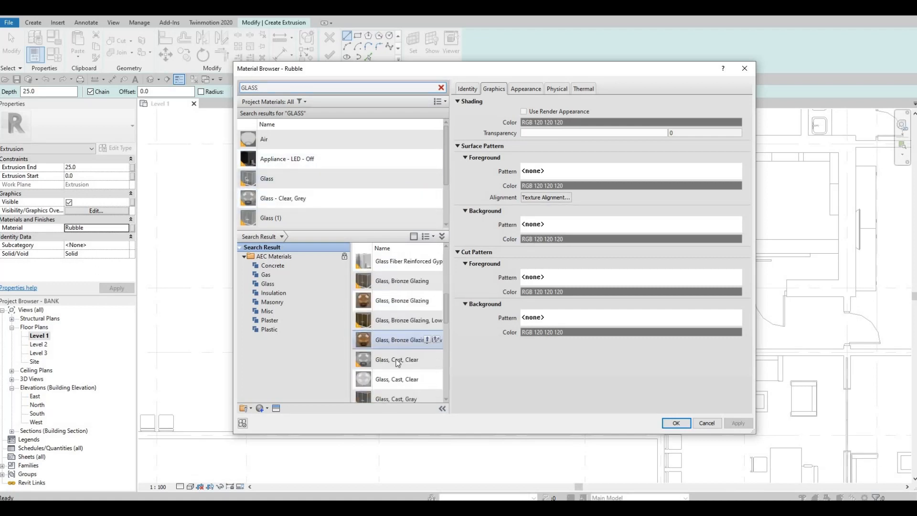
left_click(428, 391)
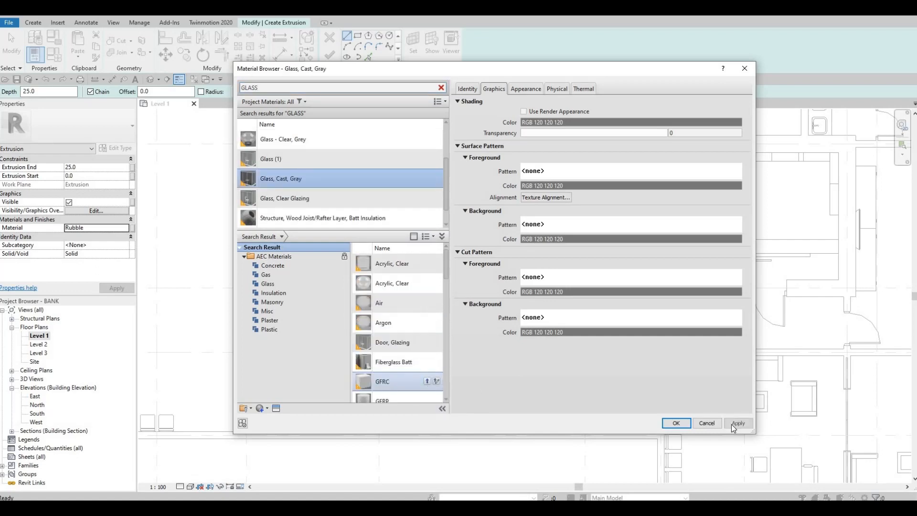
left_click(684, 425)
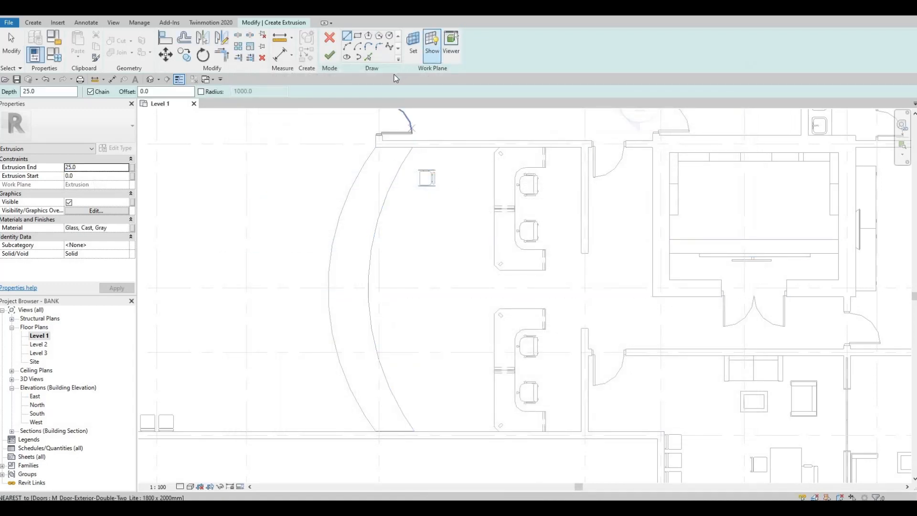
Step: Pick successive curved profile lines at a 200 mm offset, starting from the countertop's inner edge and working inward over the counter
left_click(368, 58)
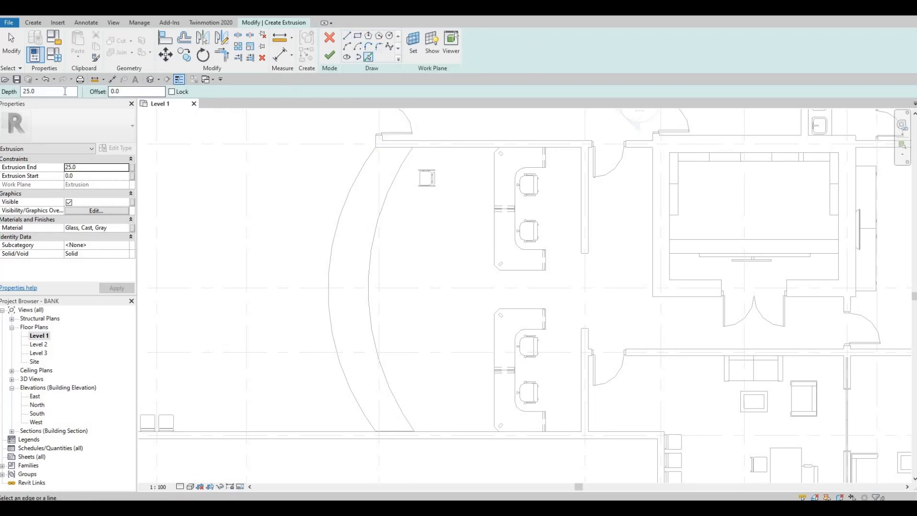
type("200")
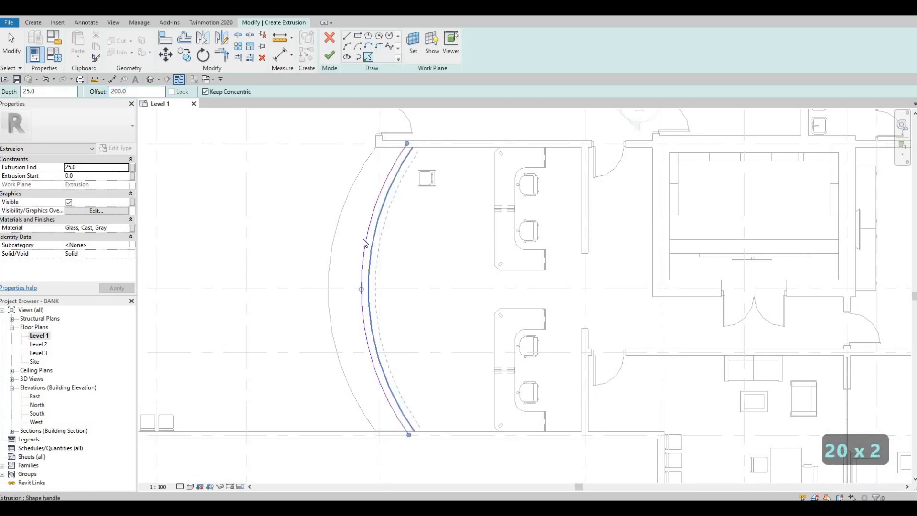
left_click(363, 239)
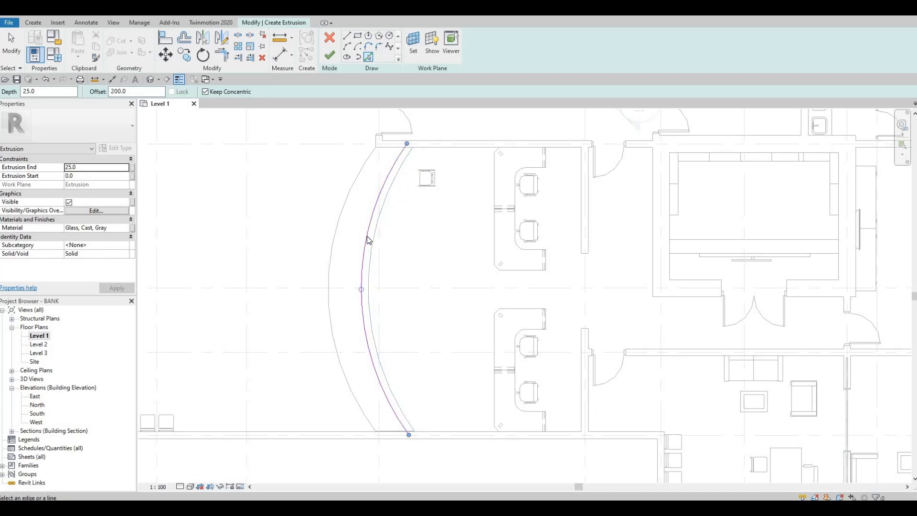
key("Escape")
left_click(367, 241)
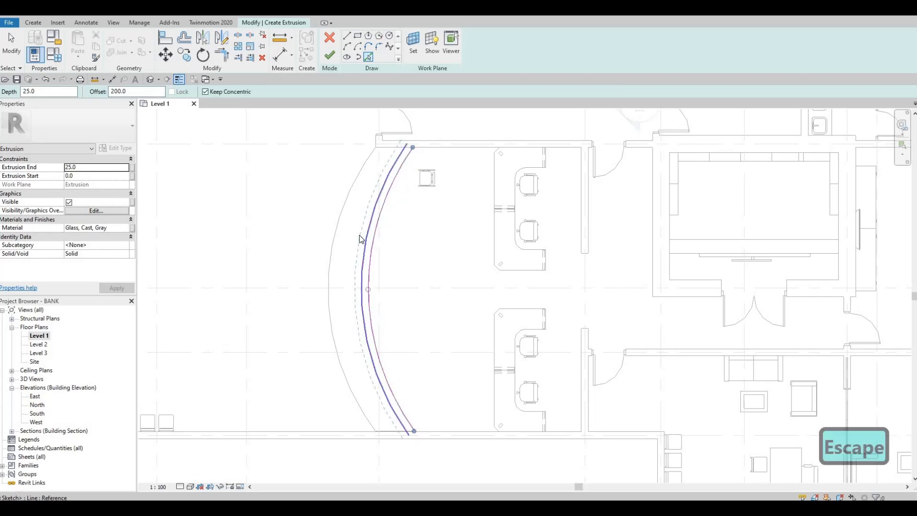
left_click(357, 237)
key("Escape")
key("Escape")
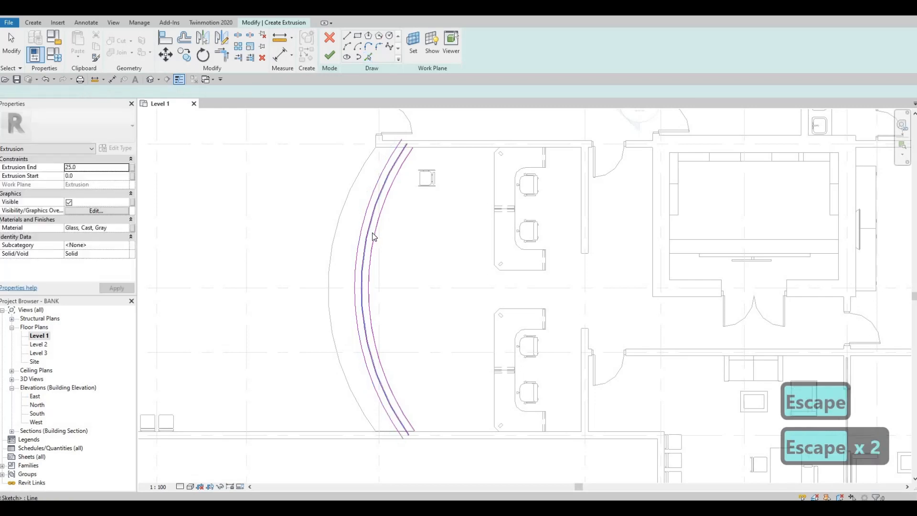
Step: Delete the two sketch arcs nearest the teller desks, keeping only the arc furthest in from the countertop's inner edge
left_click(369, 223)
key("Return")
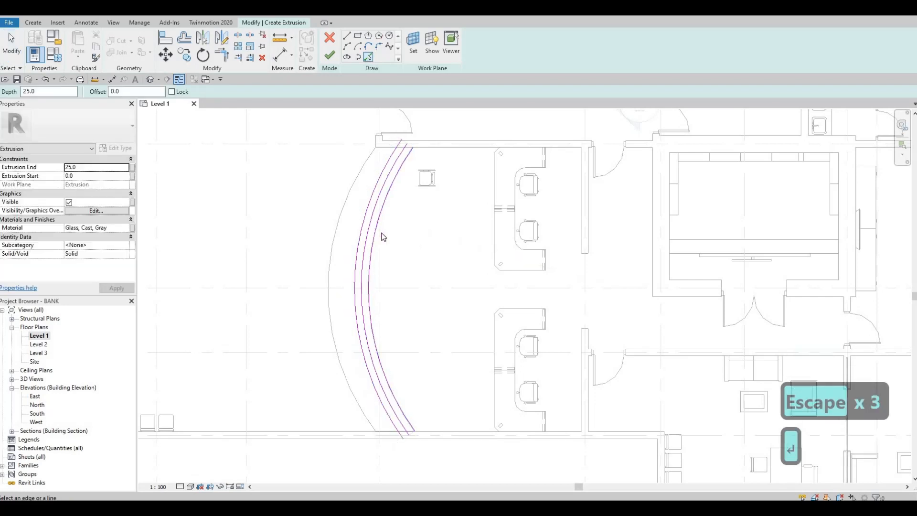
key("Escape")
key("Escape")
left_click(378, 221)
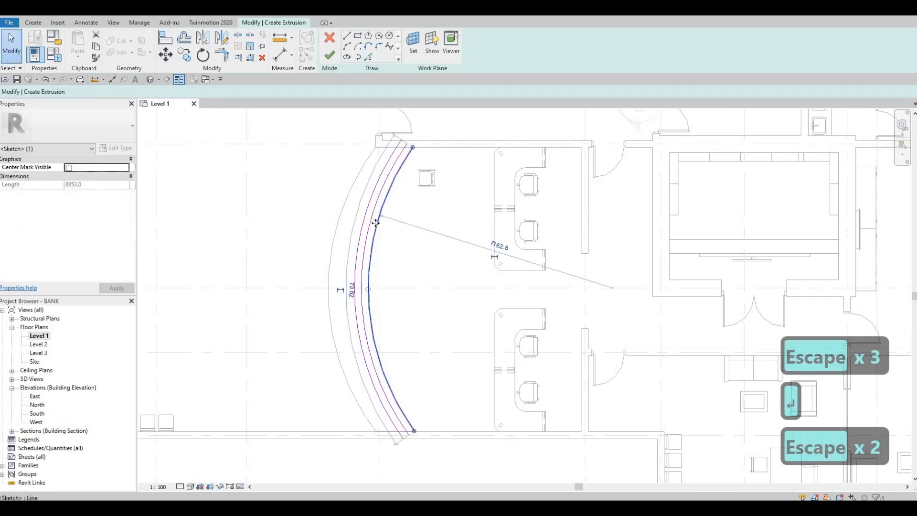
key("Delete")
left_click(371, 235)
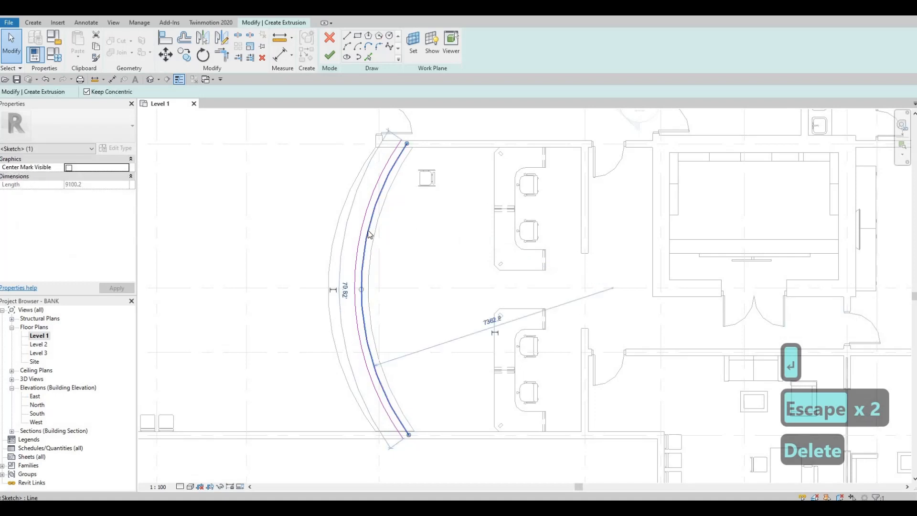
key("Delete")
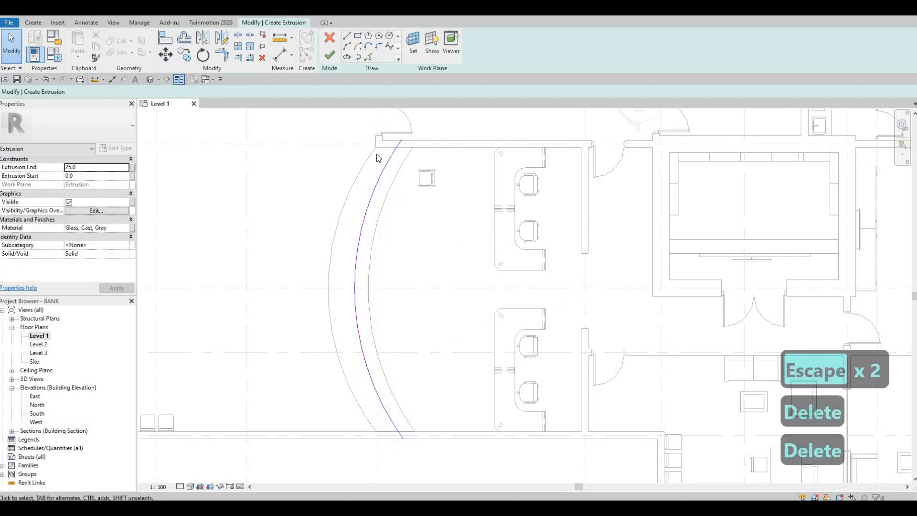
Step: Offset the remaining sketch arc by 200 mm toward the counter's outer curved edge
left_click(368, 57)
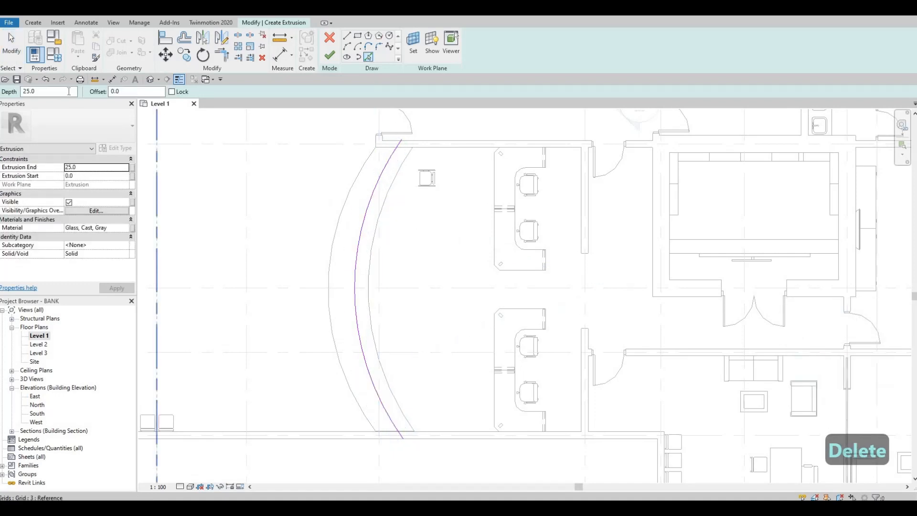
left_click_drag(128, 92, 68, 92)
type("200")
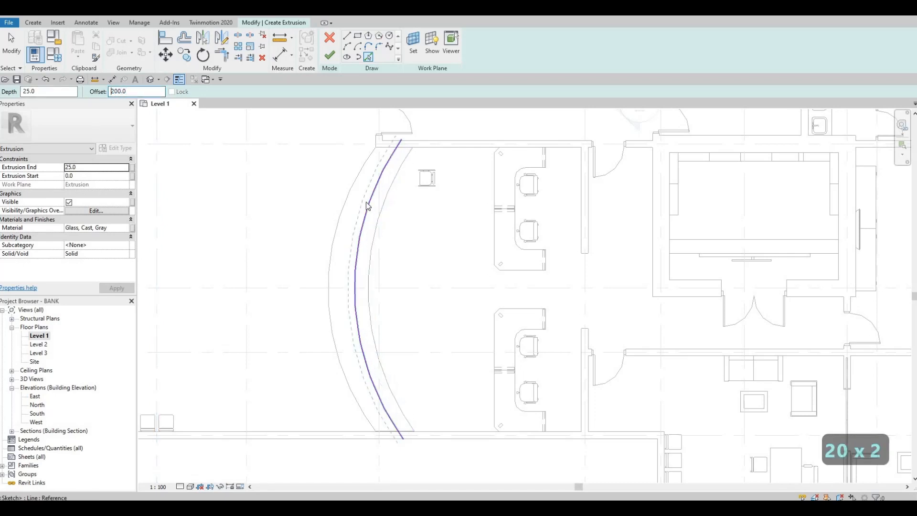
left_click(368, 206)
key("Escape")
key("Escape")
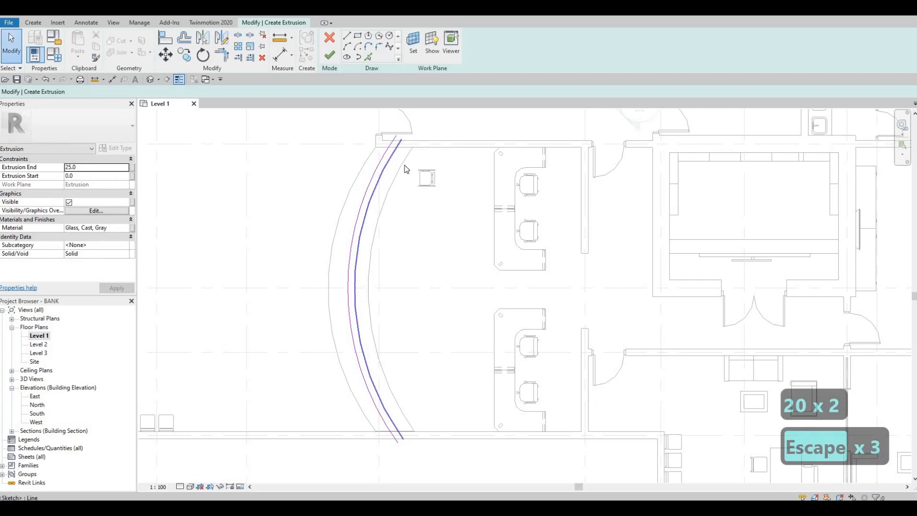
key("Escape")
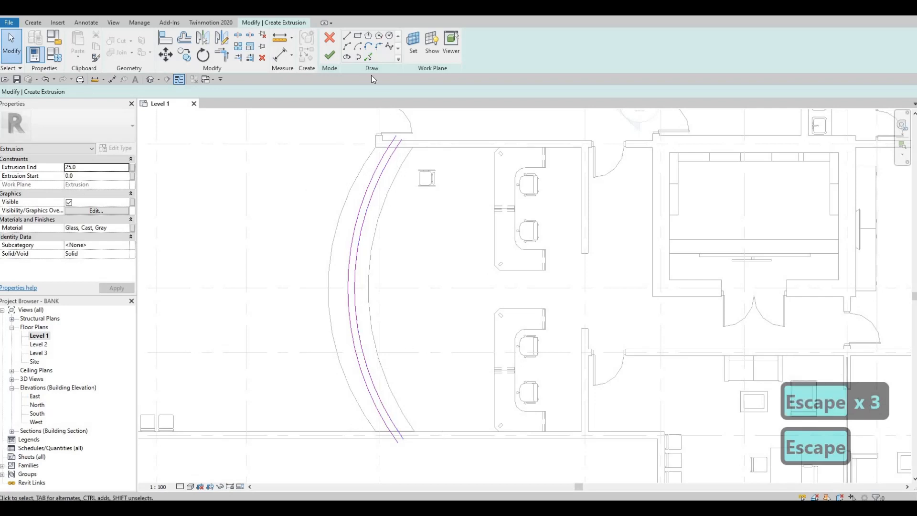
Step: Draw straight lines along the wall faces to connect the two arcs at both ends of the glass profile
left_click(347, 37)
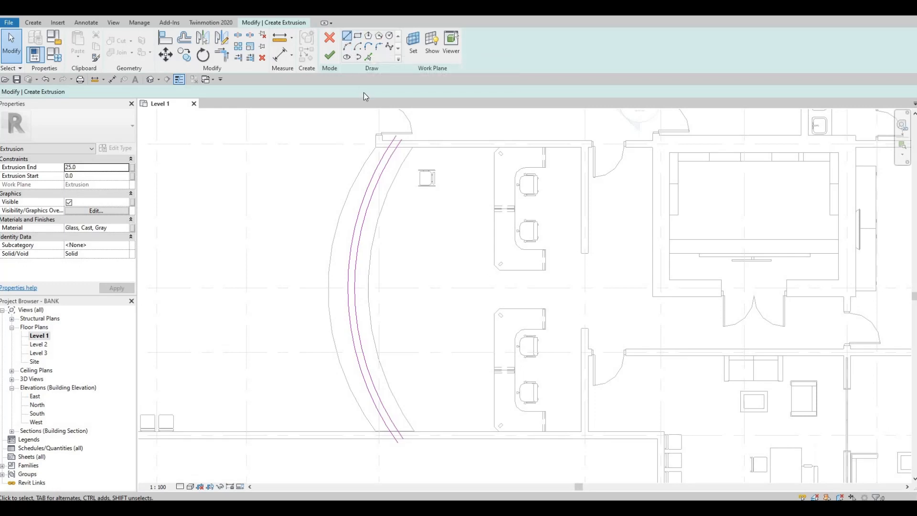
left_click(396, 147)
key("Escape")
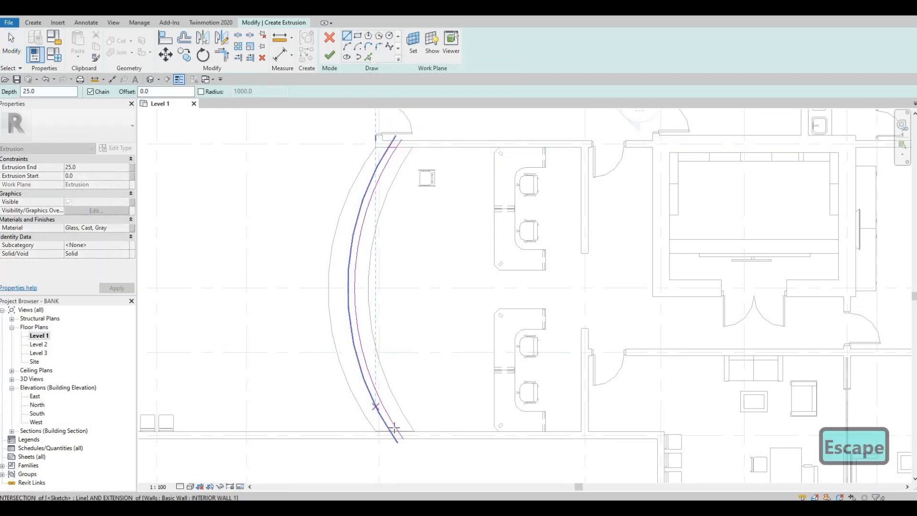
scroll(377, 428, "up", 2)
scroll(366, 421, "up", 3)
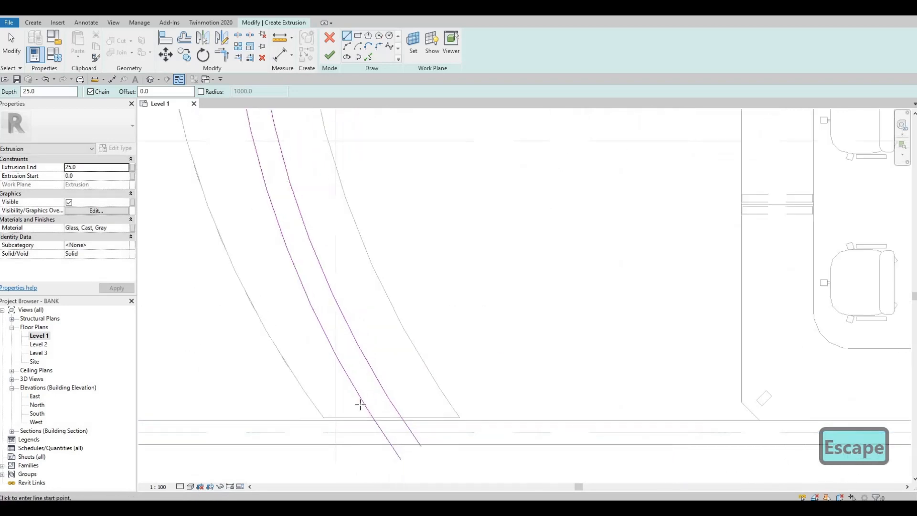
left_click(420, 400)
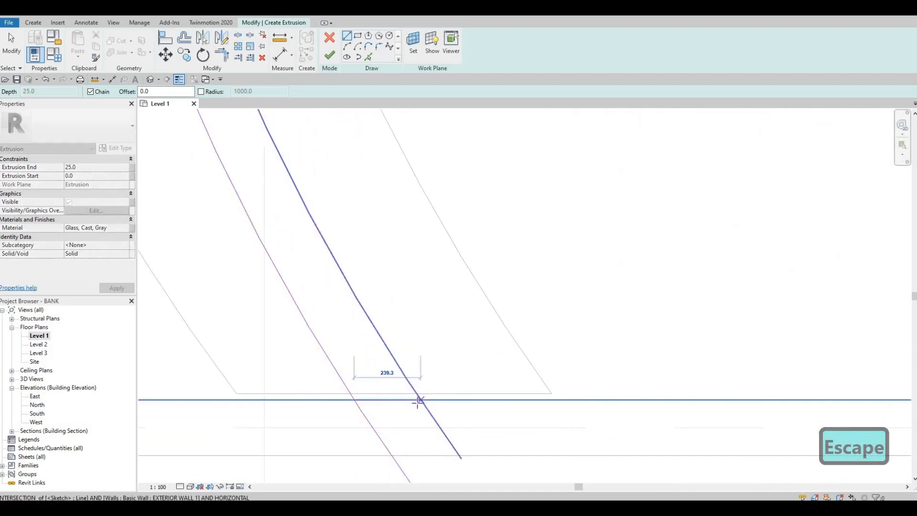
key("Escape")
key("Escape")
Step: Trim the arcs to the straight end lines into a closed profile and finish the glass extrusion
key("t")
key("r")
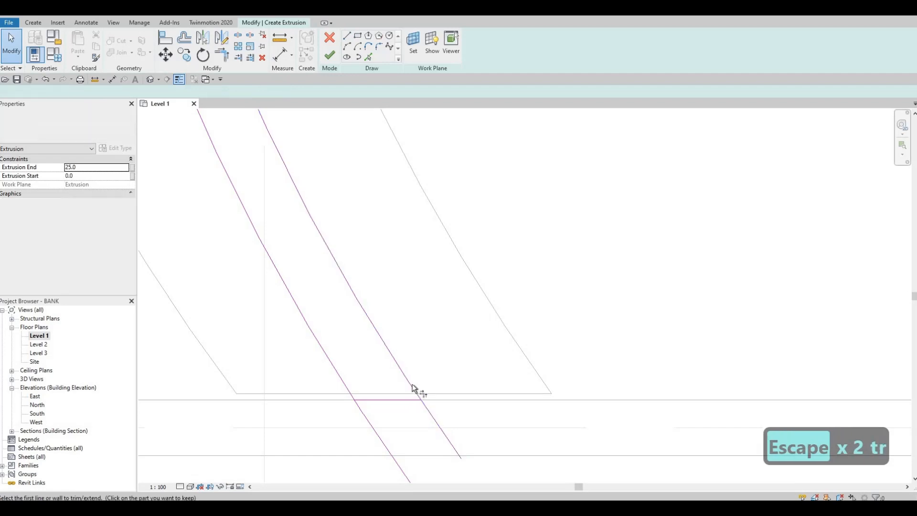
left_click(413, 386)
left_click(380, 399)
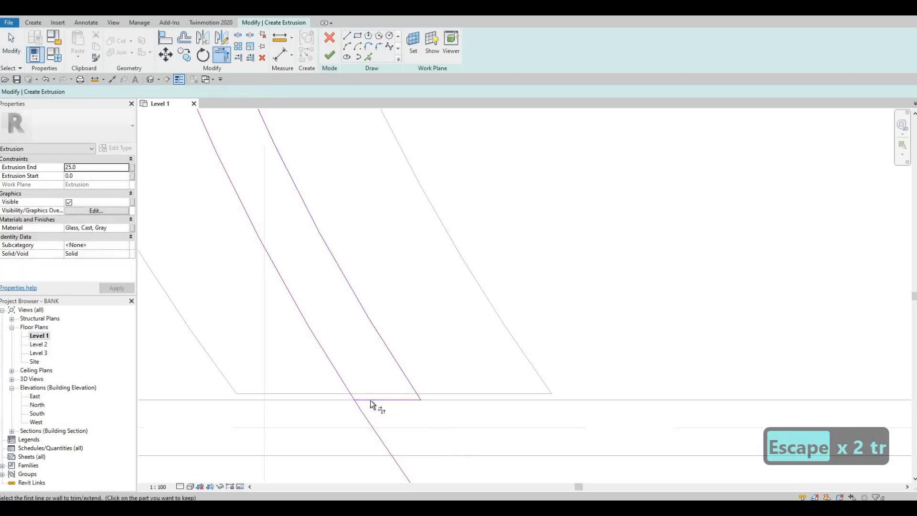
left_click(354, 399)
left_click(316, 315)
scroll(342, 268, "down", 5)
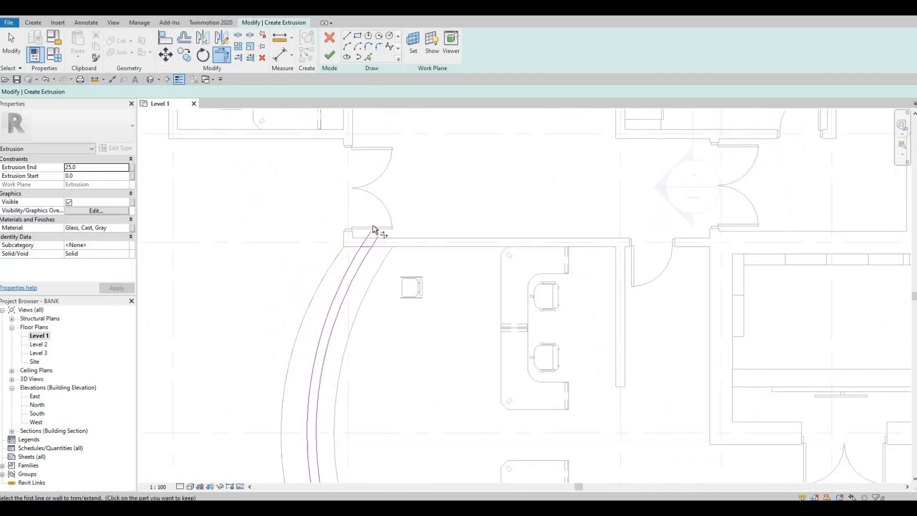
scroll(373, 225, "up", 3)
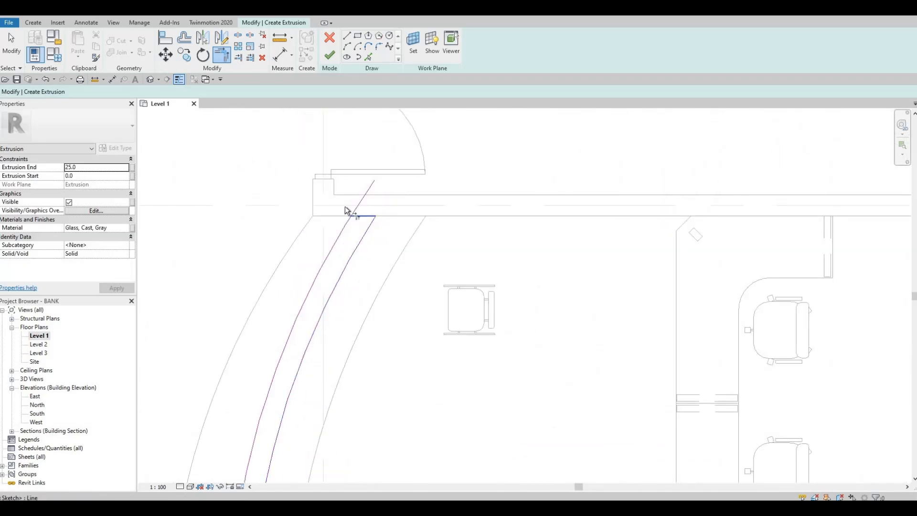
left_click(344, 210)
left_click(330, 55)
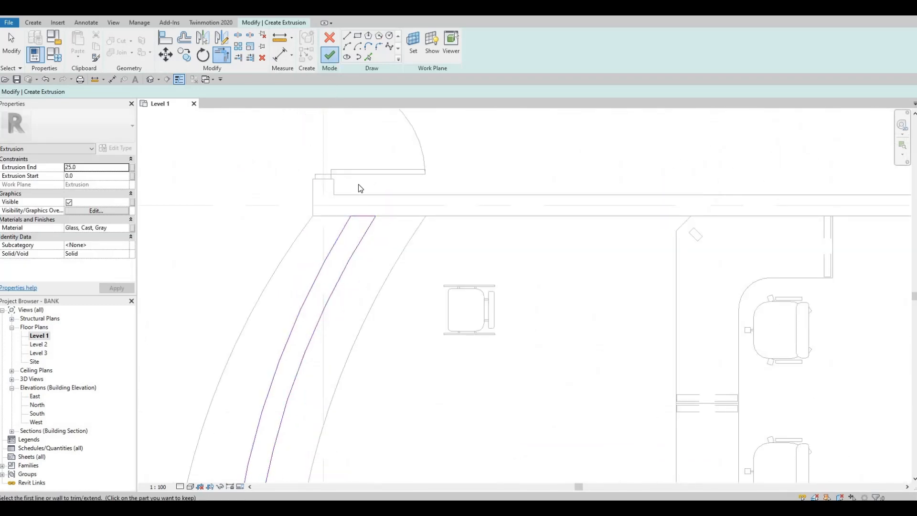
scroll(395, 307, "down", 4)
key("Escape")
Step: Examine how the overlapping wood, stone and glass counter pieces end at the lower wall
scroll(392, 343, "up", 4)
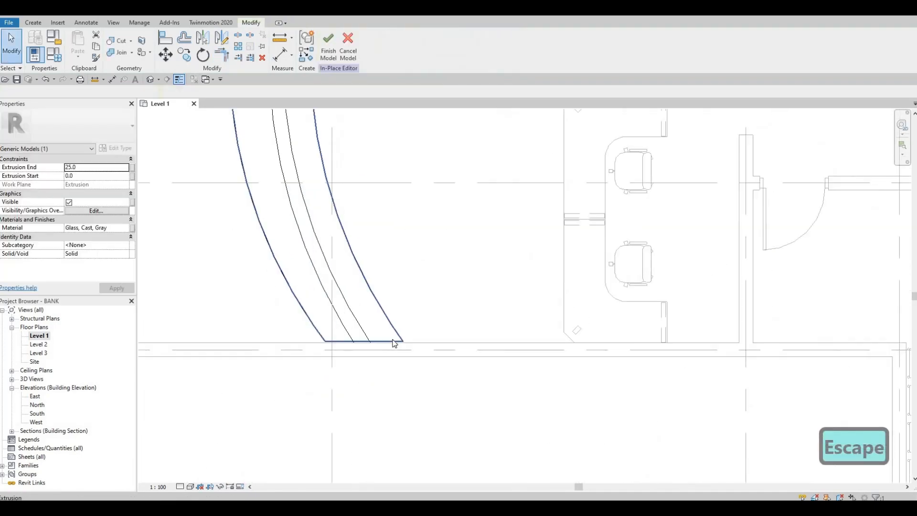
left_click(316, 347)
left_click_drag(314, 345, 316, 351)
key("Escape")
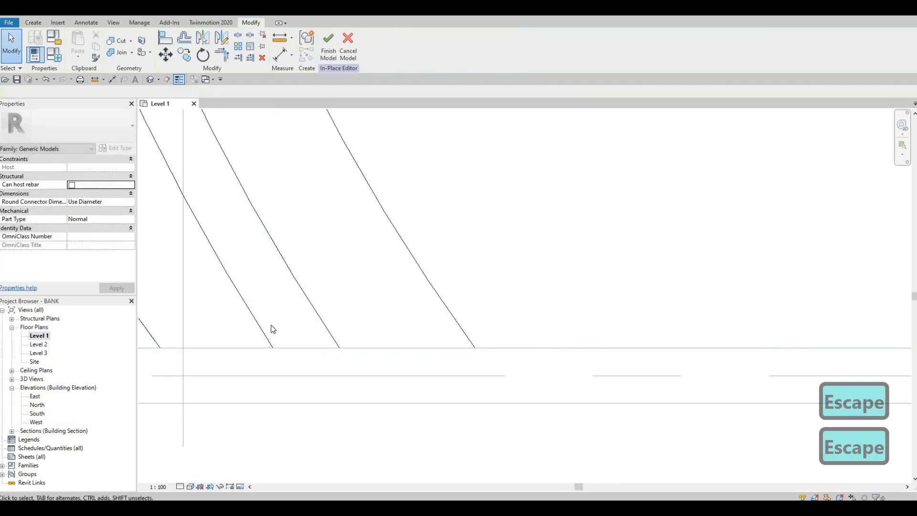
key("Escape")
scroll(205, 321, "down", 2)
key("Tab")
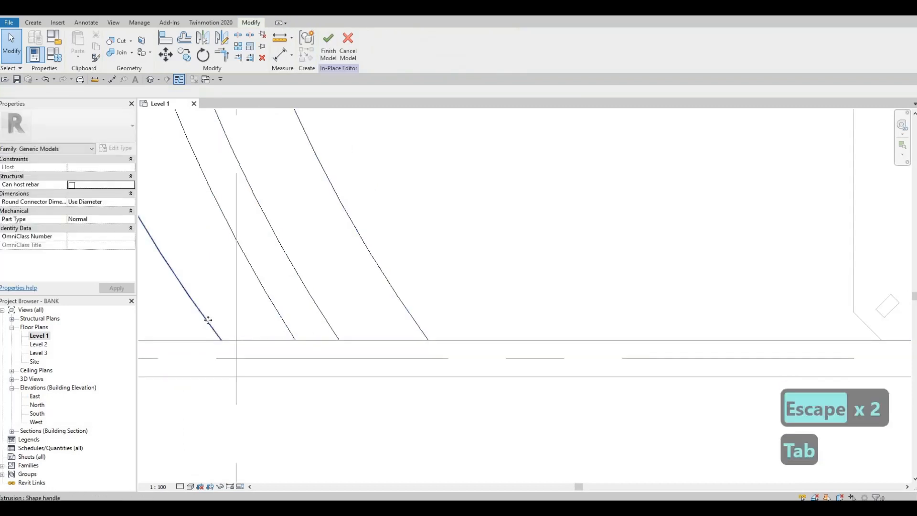
left_click(206, 324)
key("Escape")
key("Tab")
key("Tab")
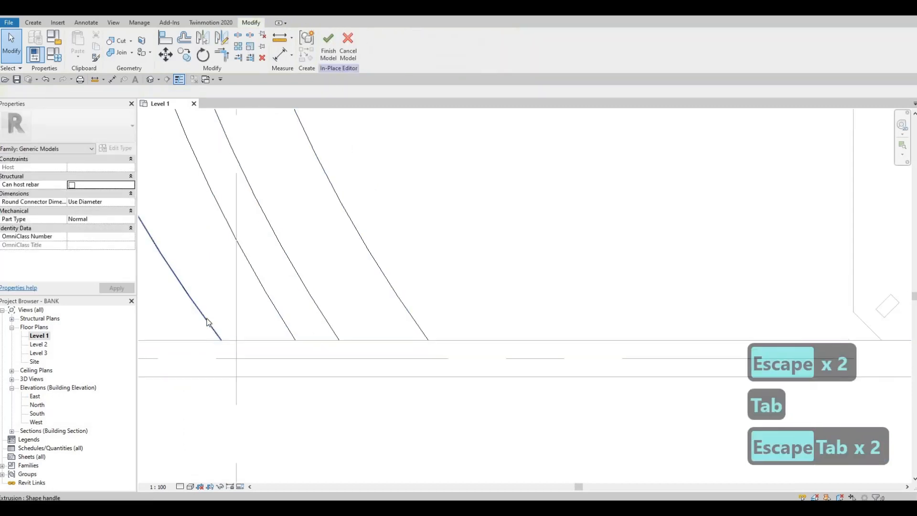
key("Tab")
key("Tab")
key("Escape")
scroll(339, 324, "down", 1)
scroll(408, 379, "down", 5)
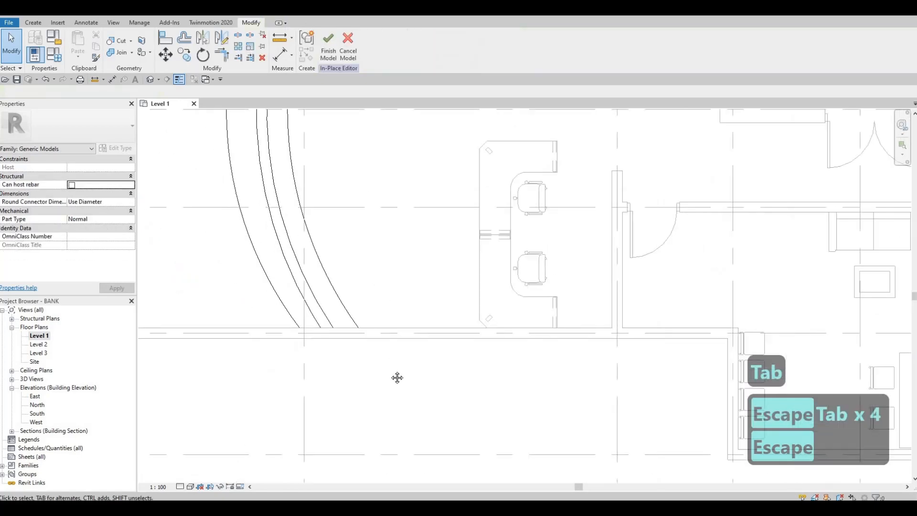
key("Escape")
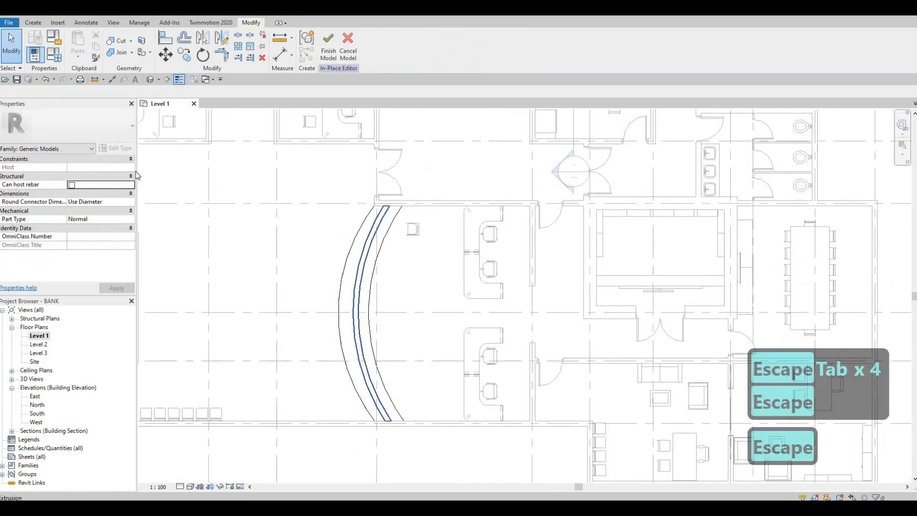
Step: Open the default 3D view and stretch the glass screen extrusion upward to a height of about 1514 mm
scroll(381, 224, "up", 2)
left_click(150, 79)
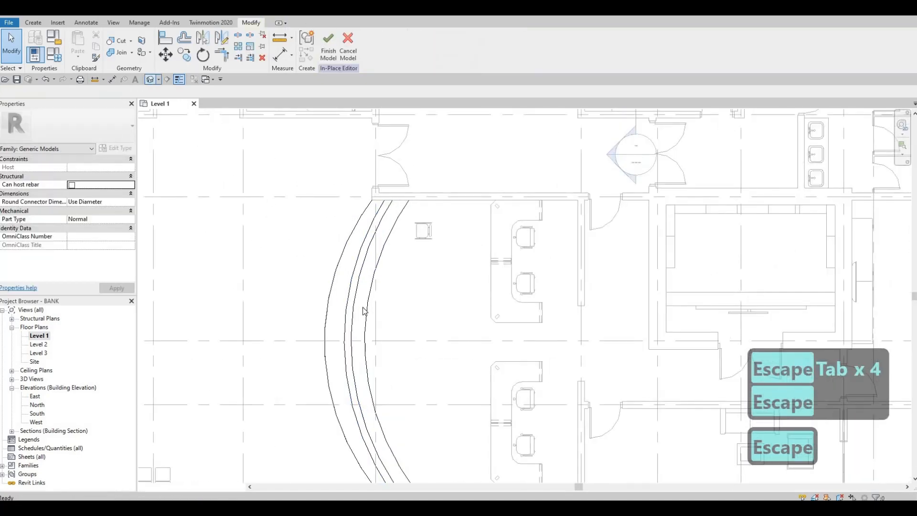
middle_click_drag(543, 351, 488, 321, "shift")
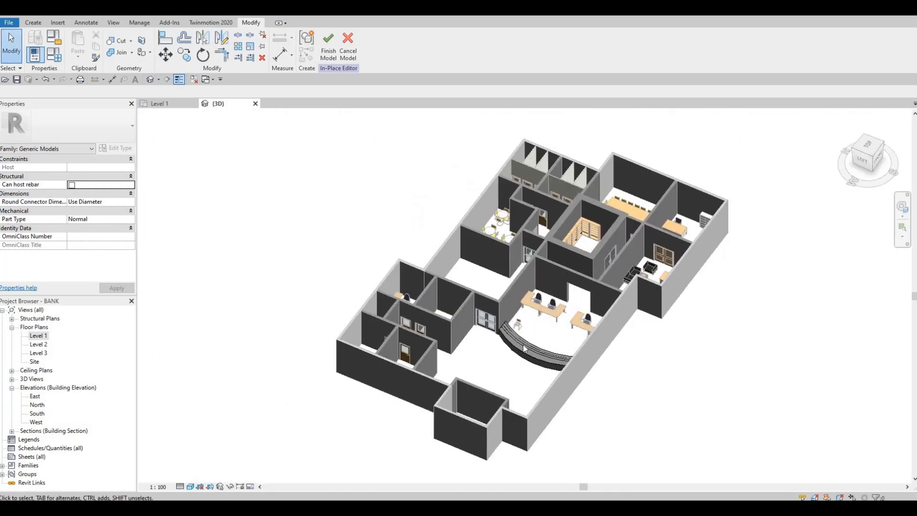
scroll(488, 322, "up", 6)
left_click(479, 323)
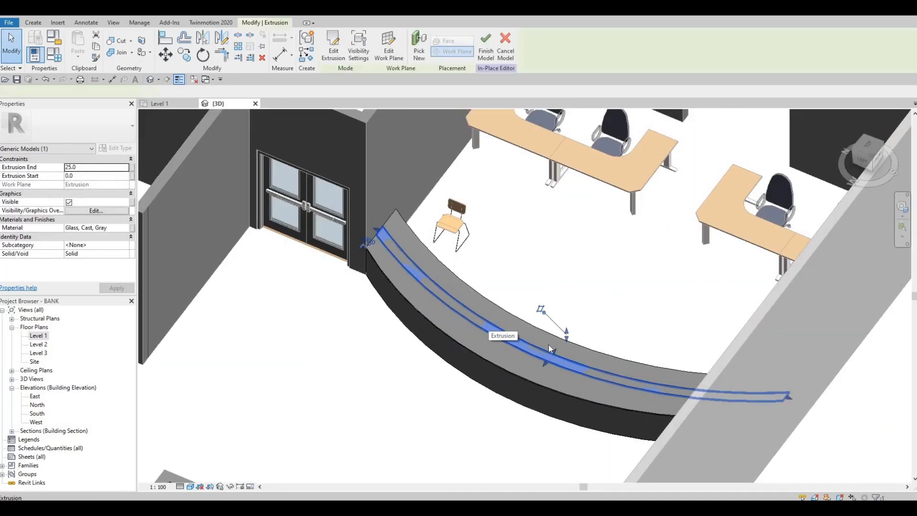
left_click_drag(567, 331, 567, 275)
key("Escape")
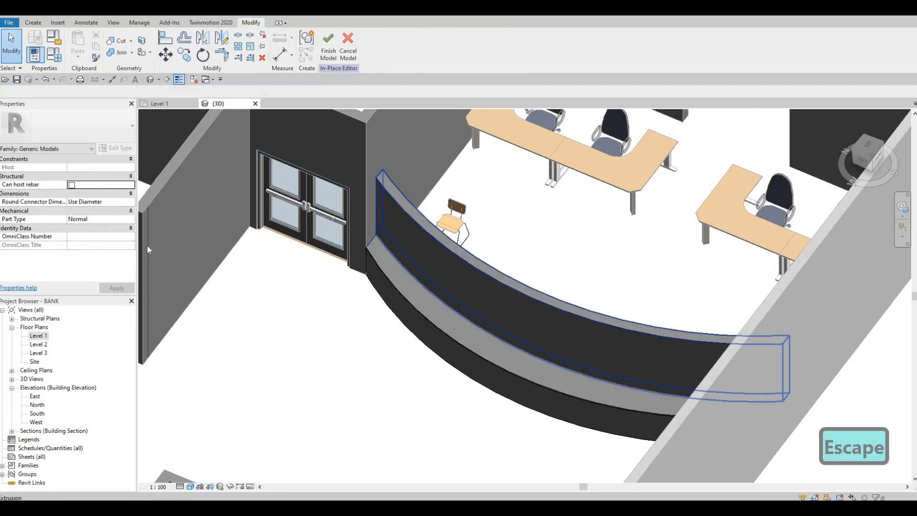
Step: Raise the top of the curved glass screen further, to an extrusion end of about 2893 mm
left_click(543, 279)
key("Escape")
key("Escape")
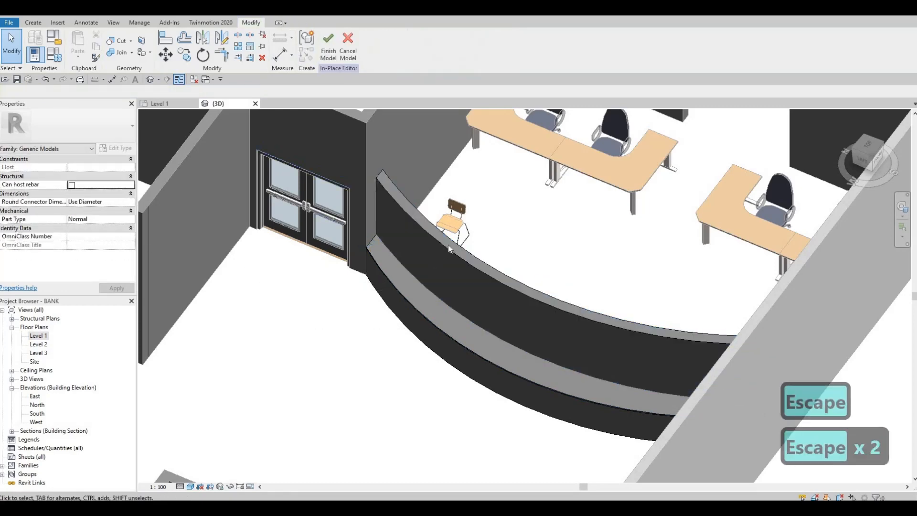
left_click(435, 250)
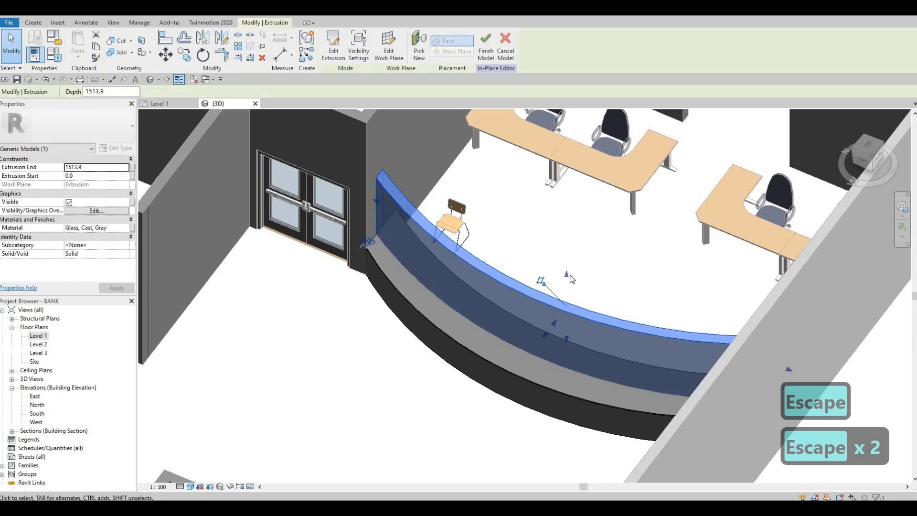
left_click_drag(568, 244, 569, 233)
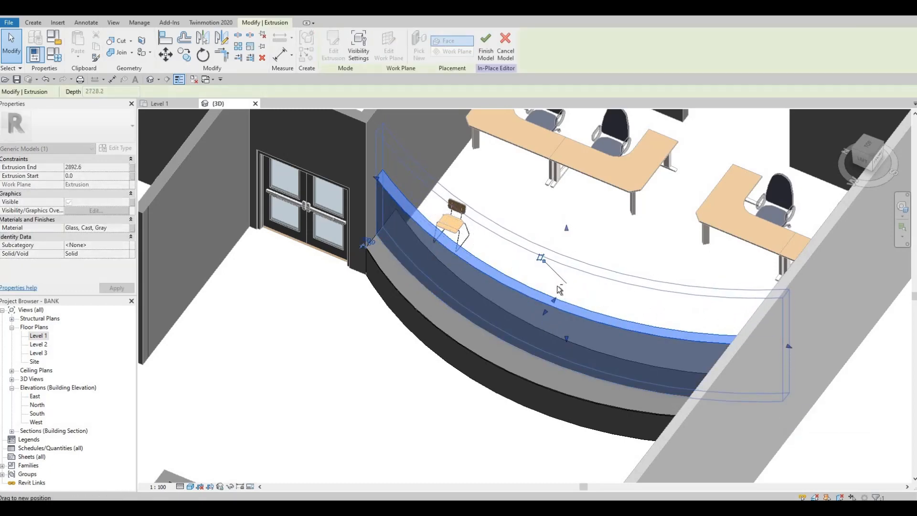
key("Escape")
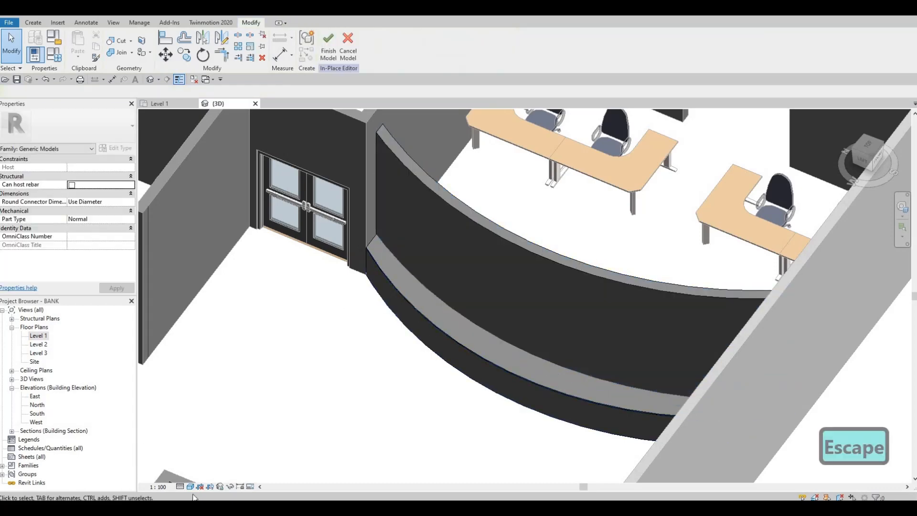
Step: Try the Consistent Colors visual style in the 3D view, and replace it with Realistic
left_click(191, 486)
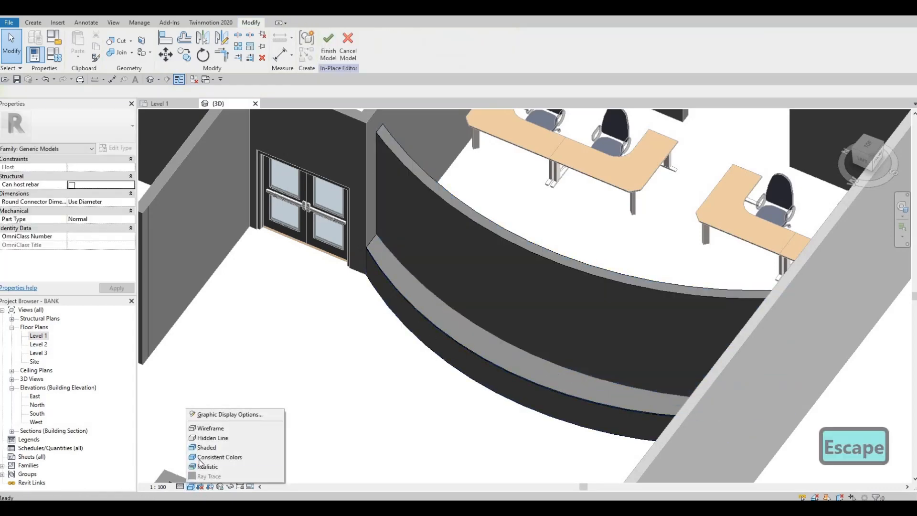
left_click(203, 457)
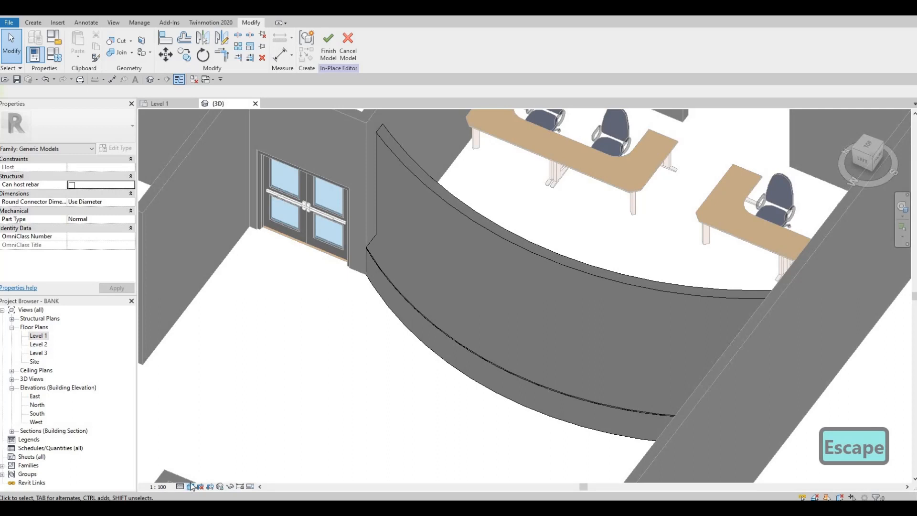
left_click(190, 486)
left_click(197, 468)
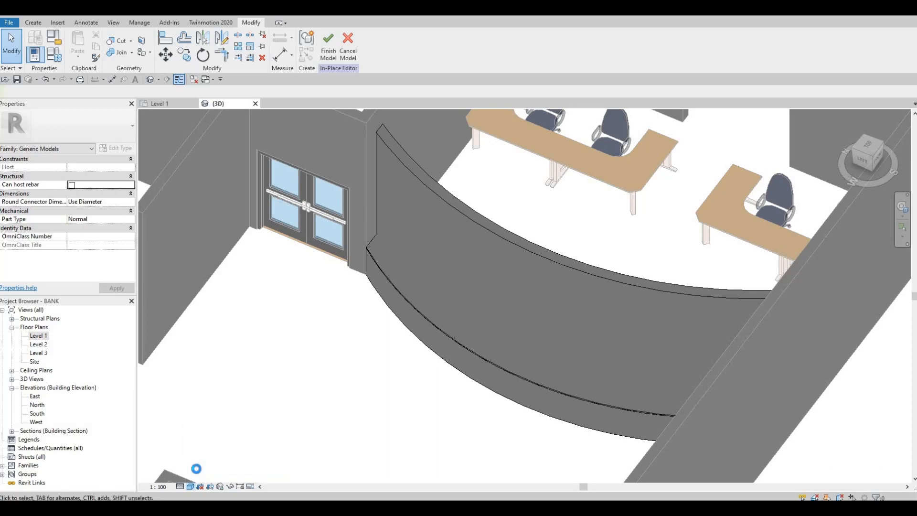
key("Escape")
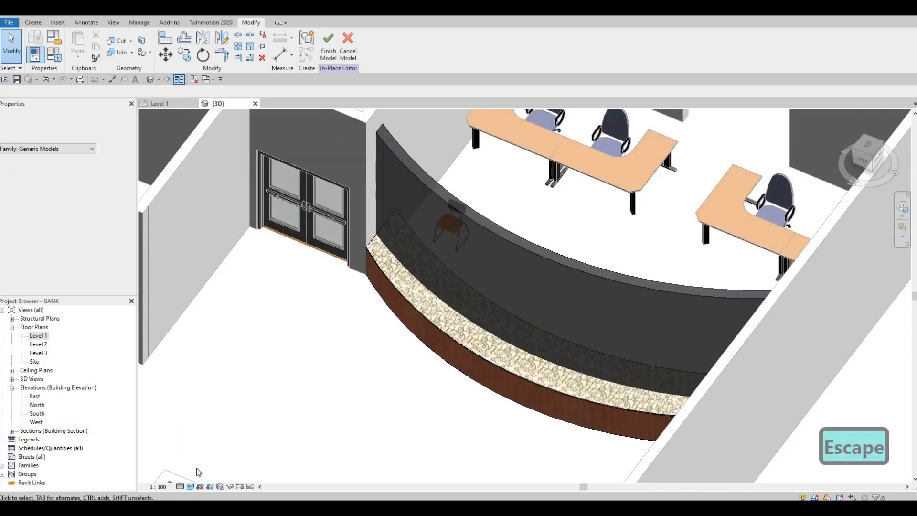
Step: Review the counter's materials and glass screen in 3D, and check its layout in the Level 1 plan
middle_click_drag(500, 356, 439, 228, "shift")
scroll(520, 313, "down", 2)
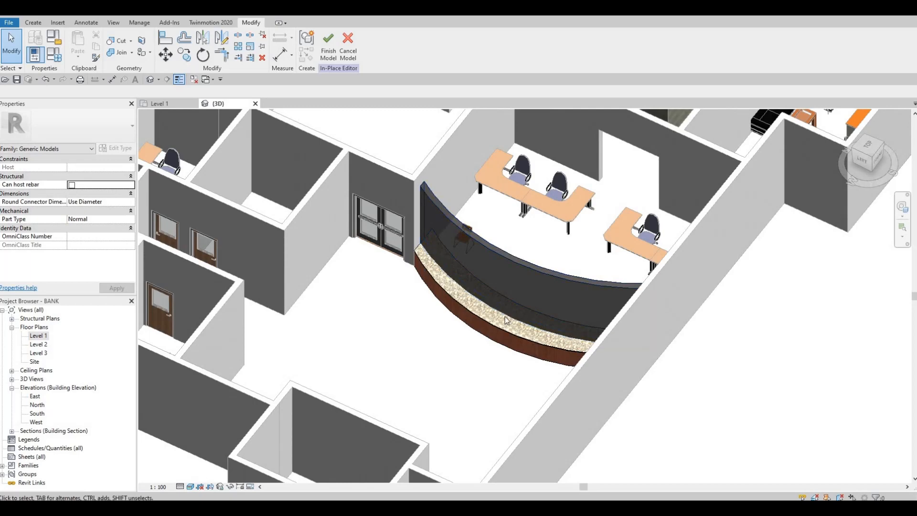
middle_click_drag(472, 312, 393, 289)
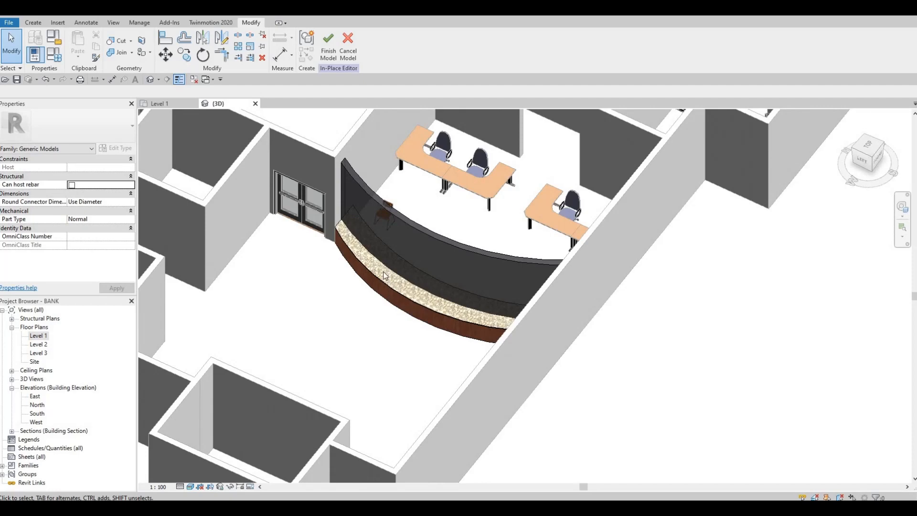
scroll(367, 235, "up", 3)
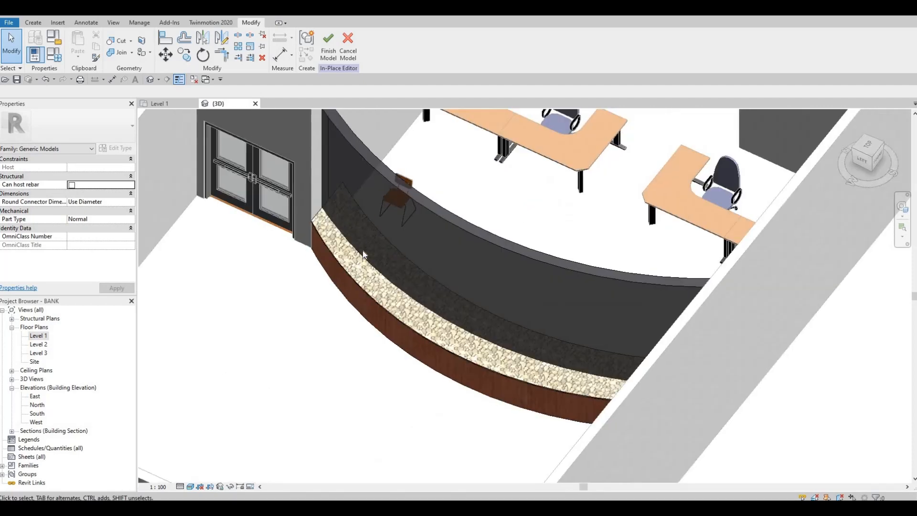
scroll(359, 251, "down", 3)
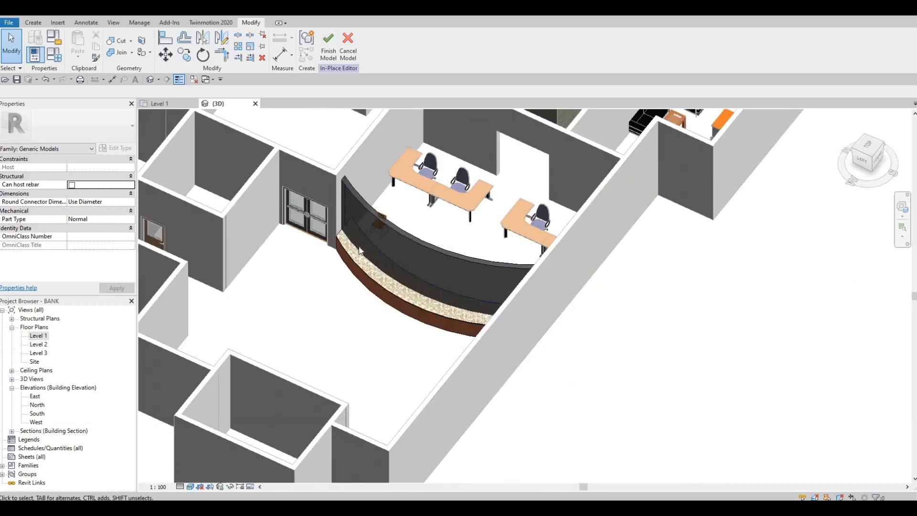
double_click(38, 336)
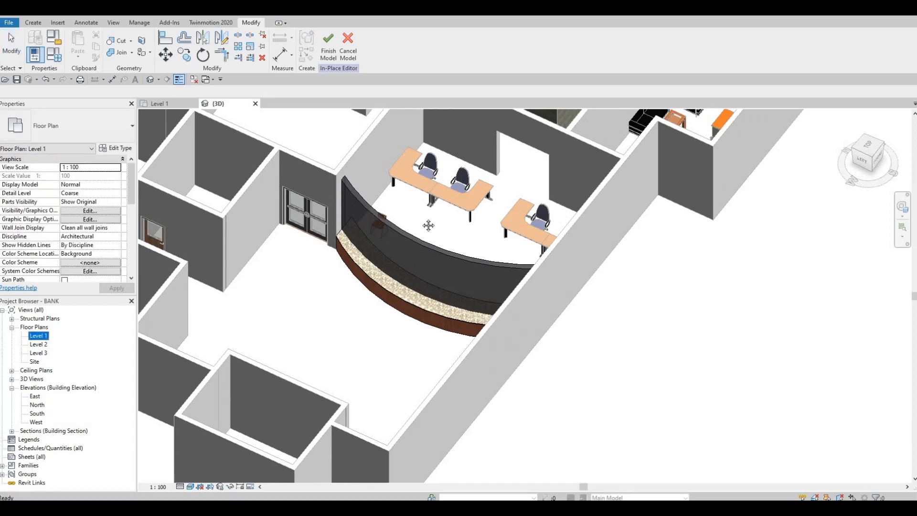
scroll(420, 199, "up", 2)
key("Escape")
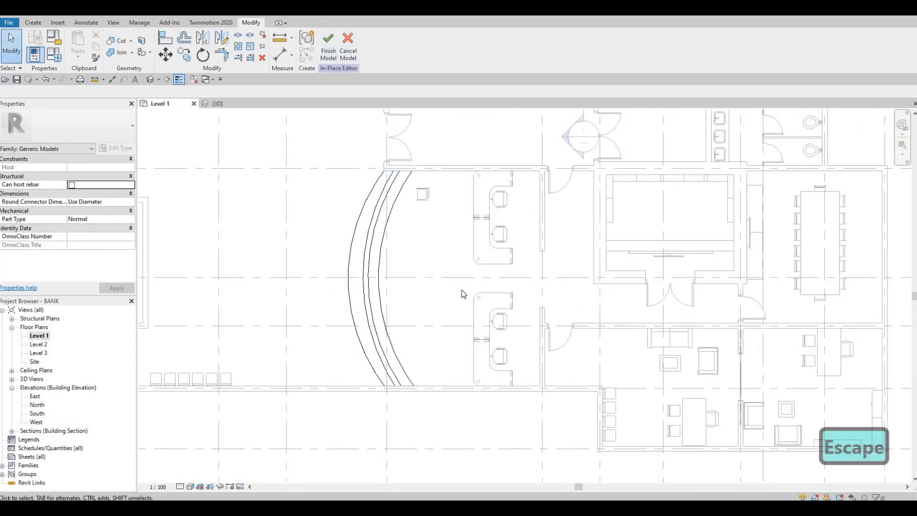
Step: In the 3D view, align the end face of the counter's wooden body with the adjoining exterior wall face
left_click(226, 105)
middle_click_drag(454, 306, 671, 200, "shift")
scroll(671, 200, "up", 5)
key("Escape")
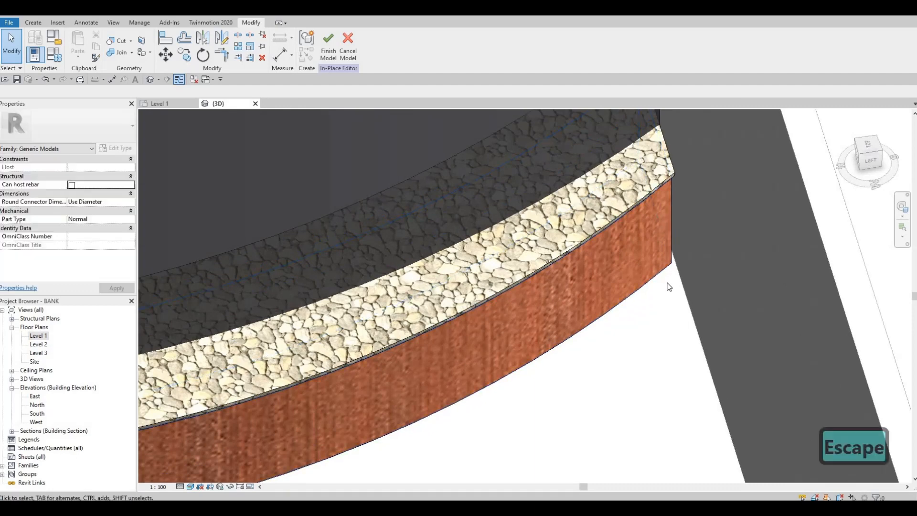
key("a")
key("l")
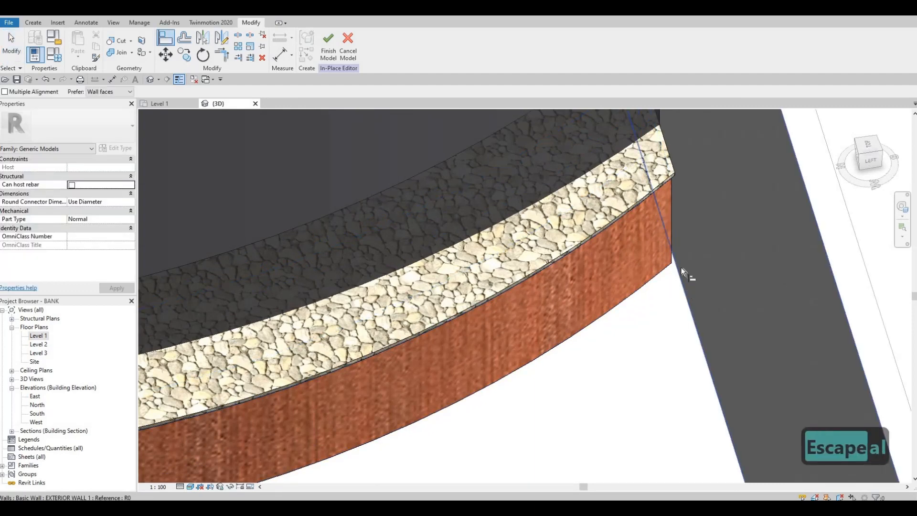
key("Escape")
key("Escape")
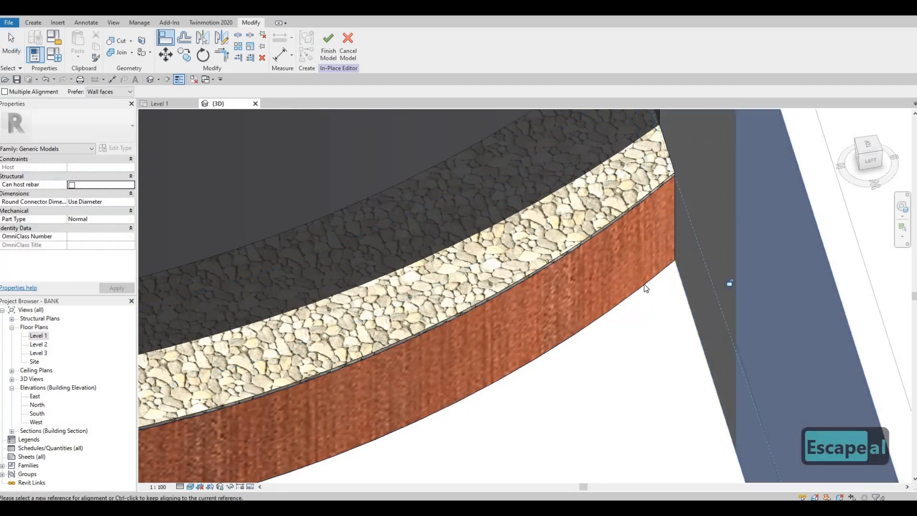
Step: Check the counter from other angles, return to the Level 1 plan and finish the in-place model
middle_click_drag(647, 287, 627, 316, "shift")
scroll(500, 312, "down", 10)
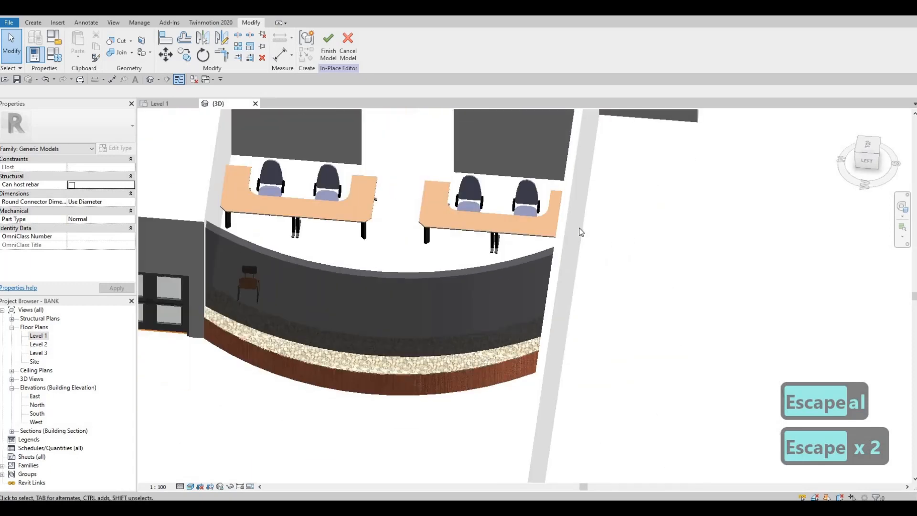
scroll(579, 227, "down", 5)
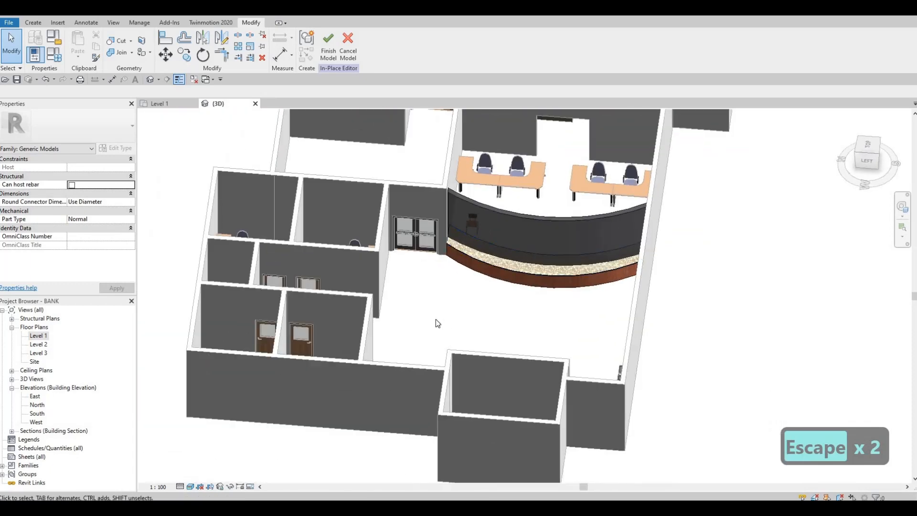
middle_click_drag(437, 321, 377, 177, "shift")
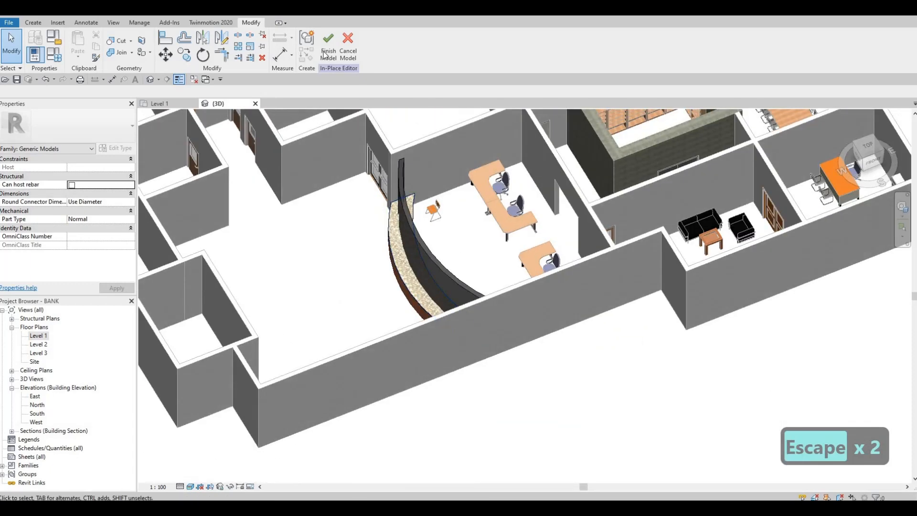
left_click(175, 105)
scroll(388, 193, "down", 1)
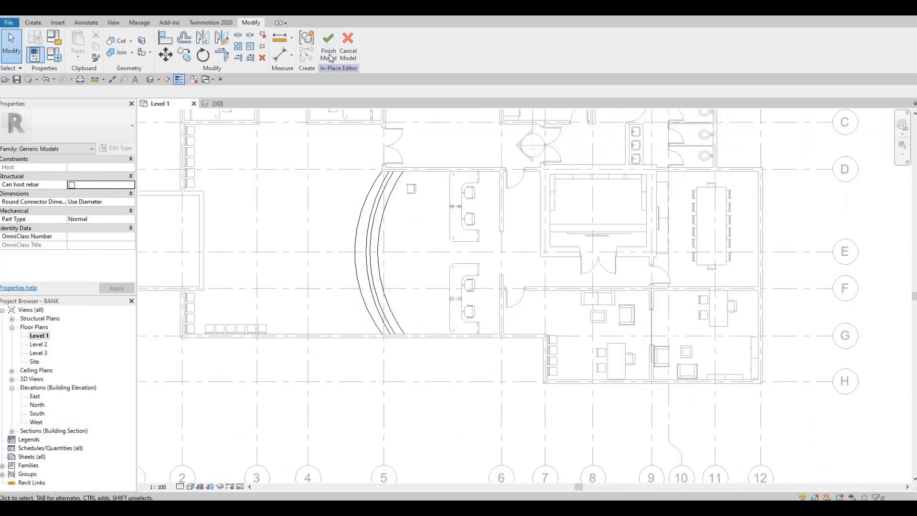
middle_click_drag(440, 213, 478, 259)
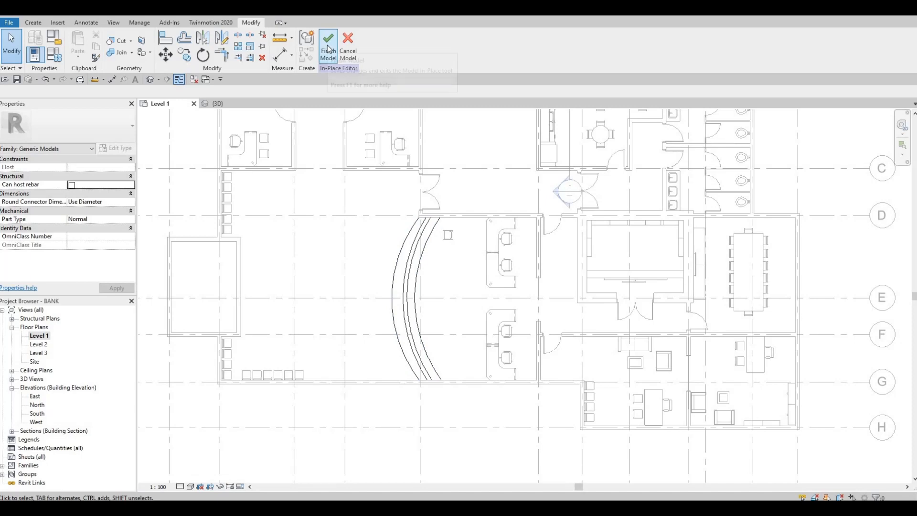
left_click(328, 48)
scroll(420, 267, "down", 3)
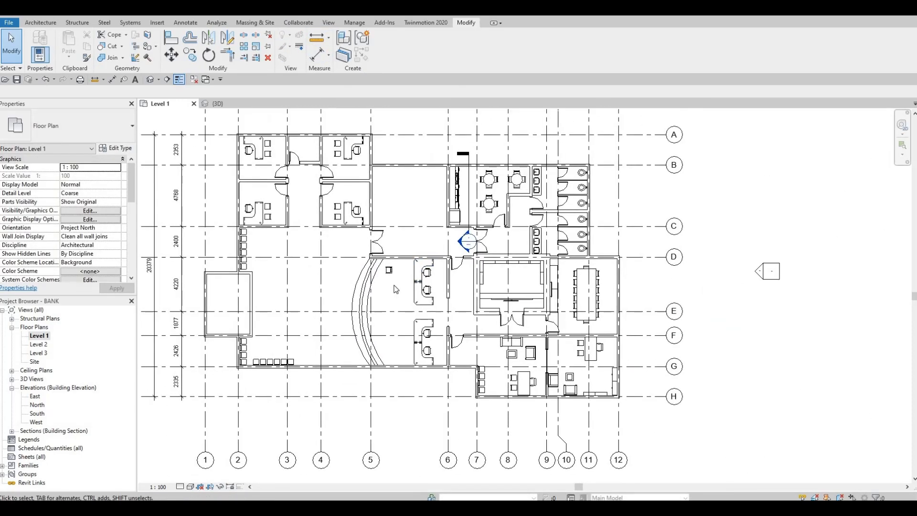
key("F1")
key("F1")
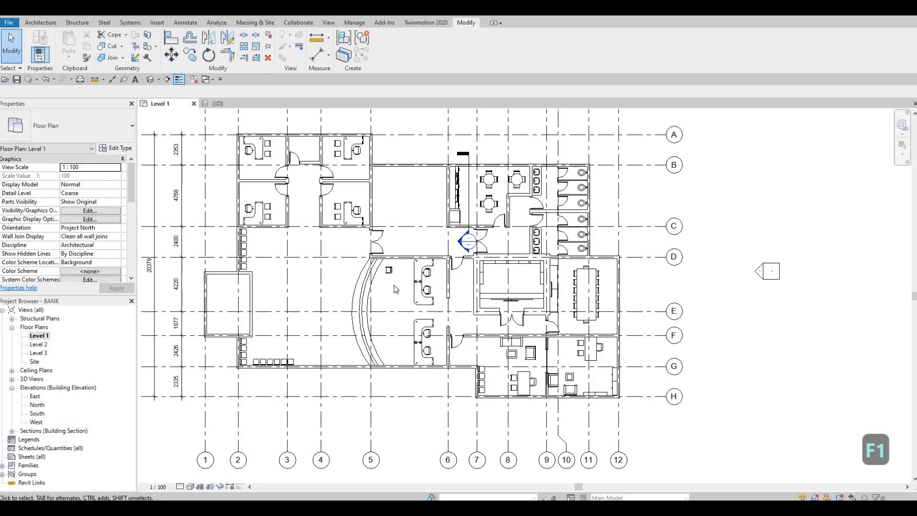
Step: Start a floor on Level 1 and duplicate the Generic Floor - 400mm type as FLOOR 1
left_click(44, 25)
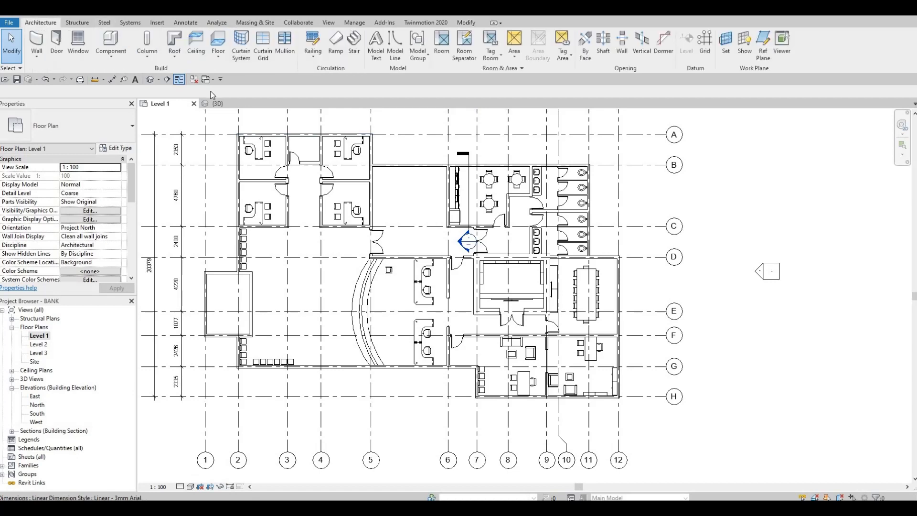
left_click(219, 42)
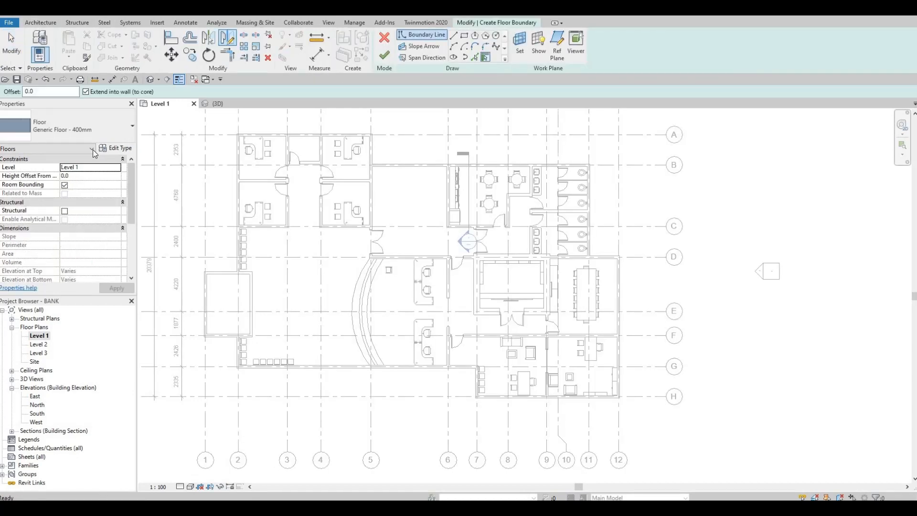
left_click(118, 148)
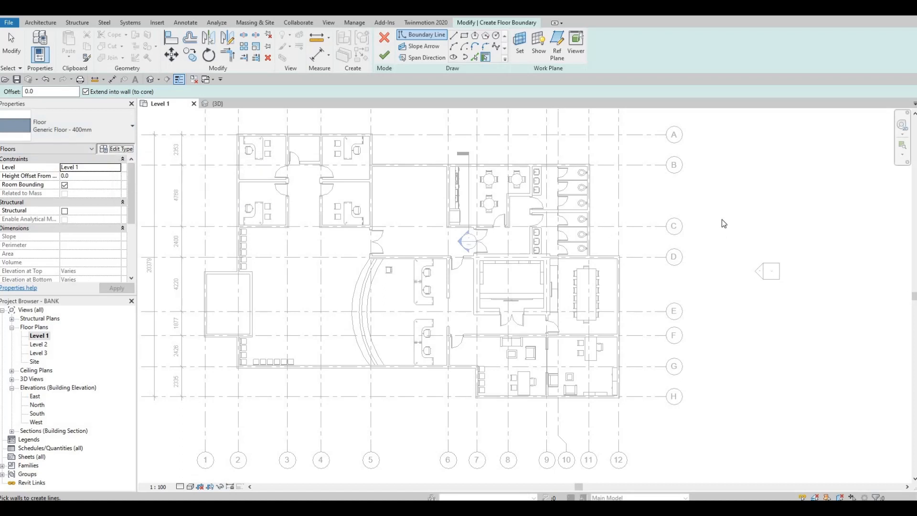
left_click(611, 109)
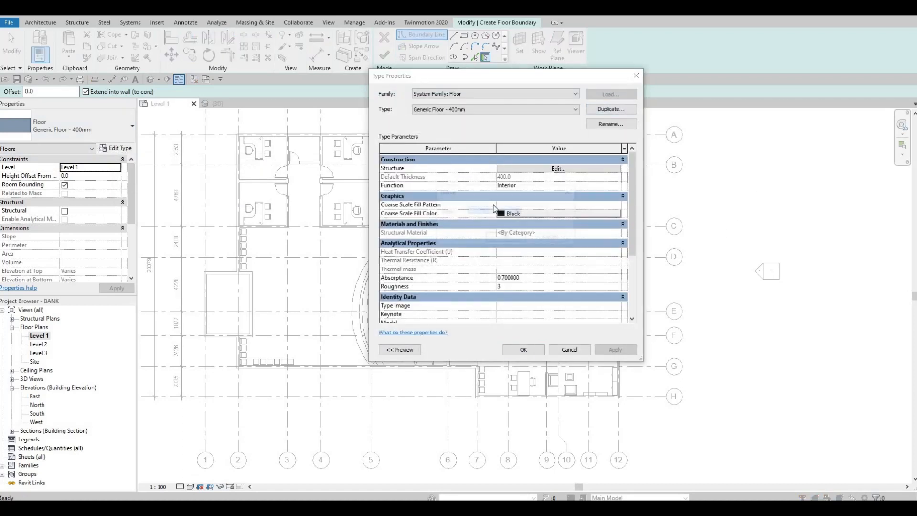
type("FLOO")
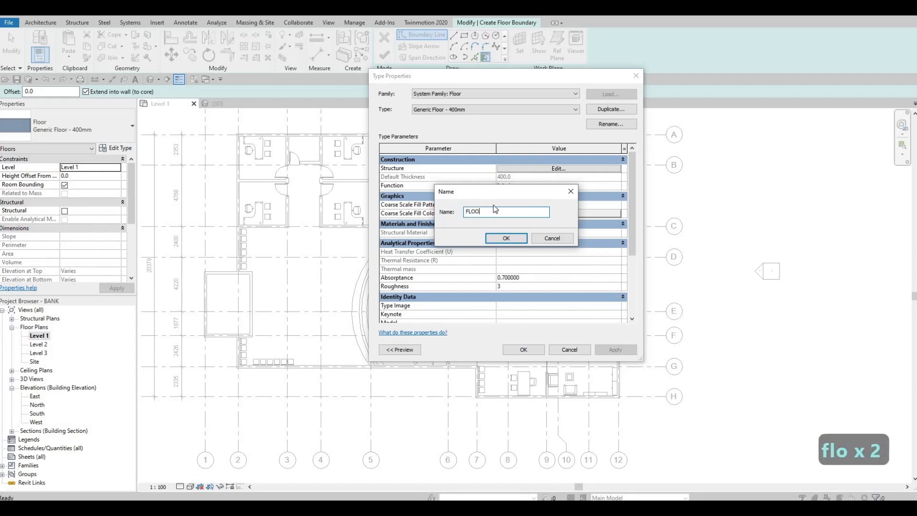
type("R 1")
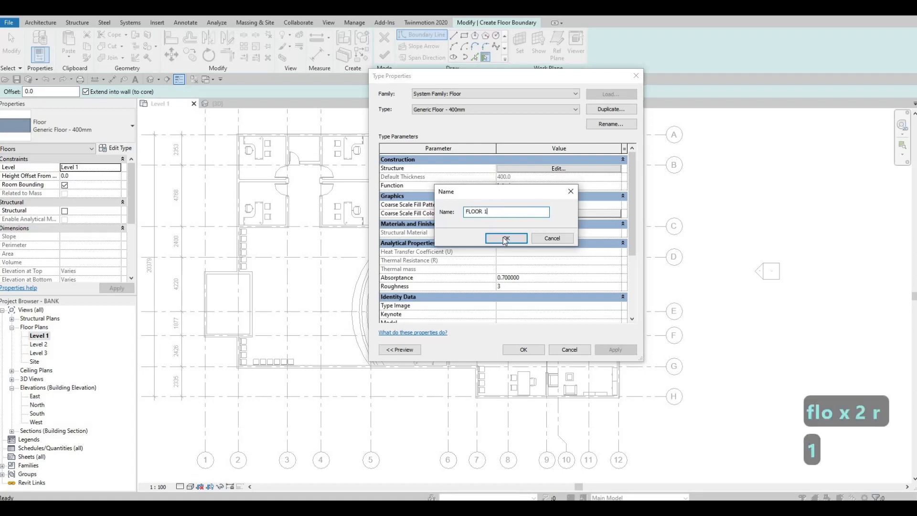
key("Return")
Step: Set the FLOOR 1 structure layer to 200 mm thick with the Stone material from the AEC Materials library
left_click(551, 169)
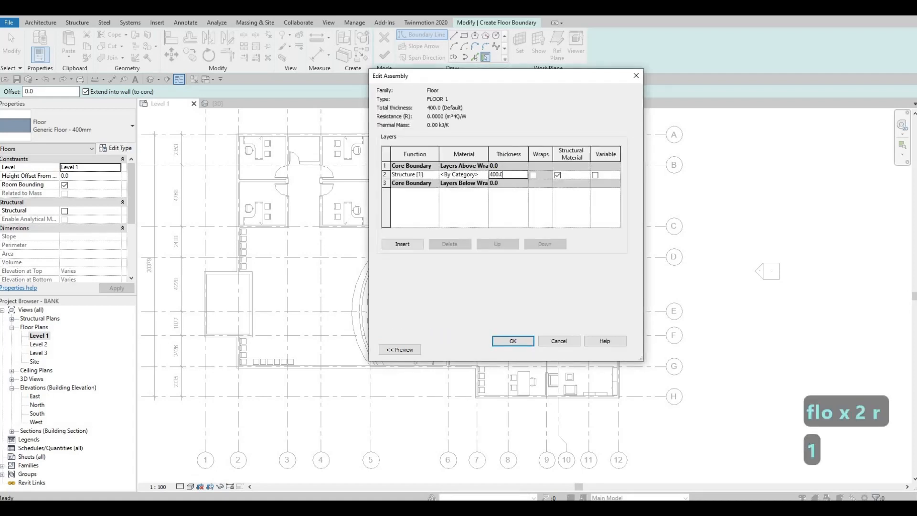
type("200")
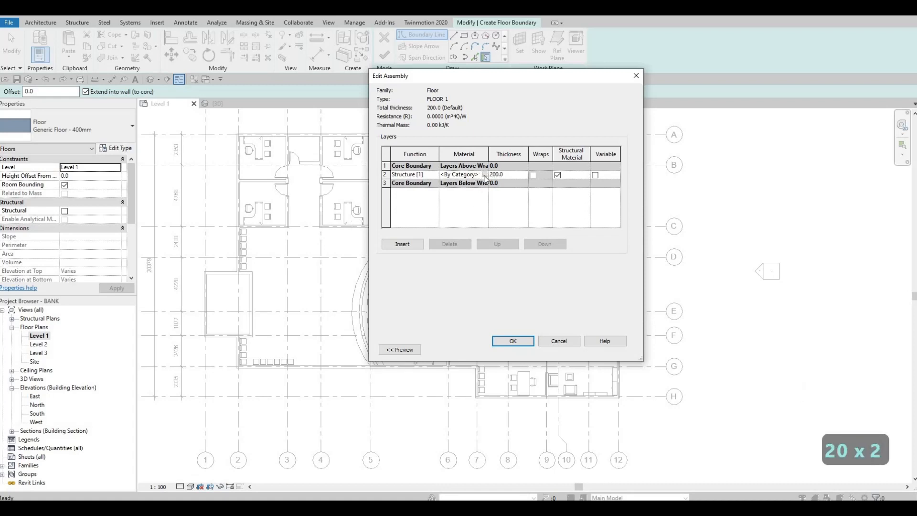
left_click(485, 175)
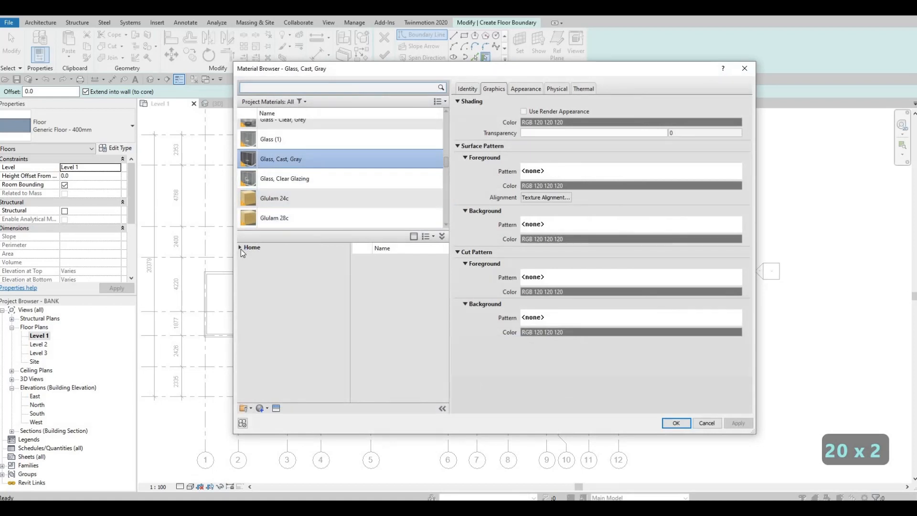
left_click(241, 247)
left_click(246, 266)
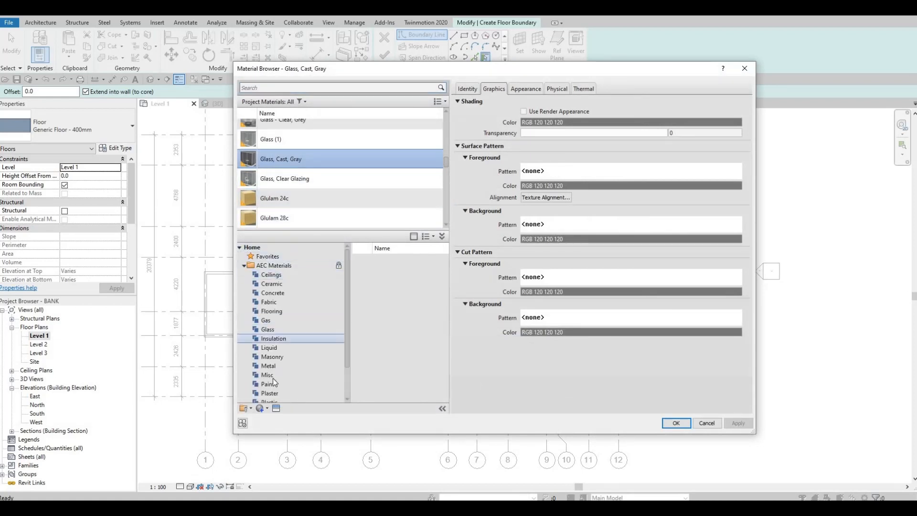
scroll(282, 377, "down", 2)
left_click(328, 374)
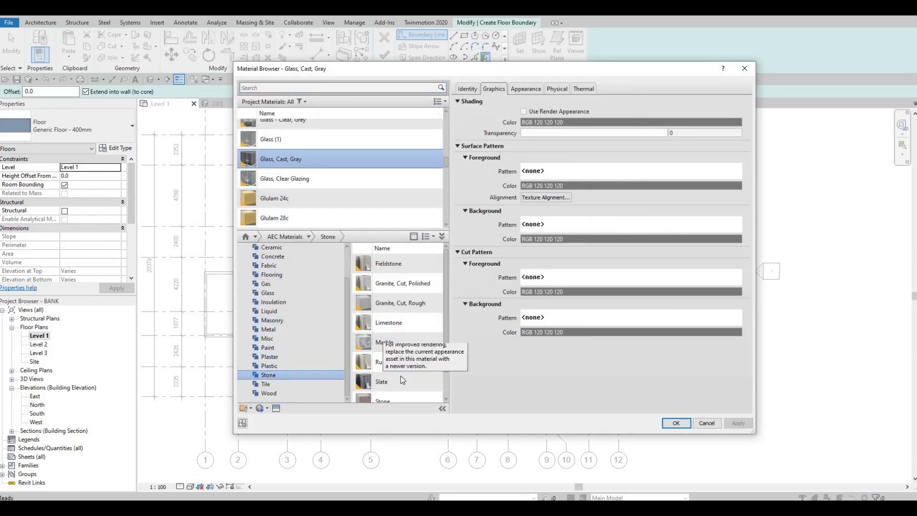
scroll(405, 380, "down", 1)
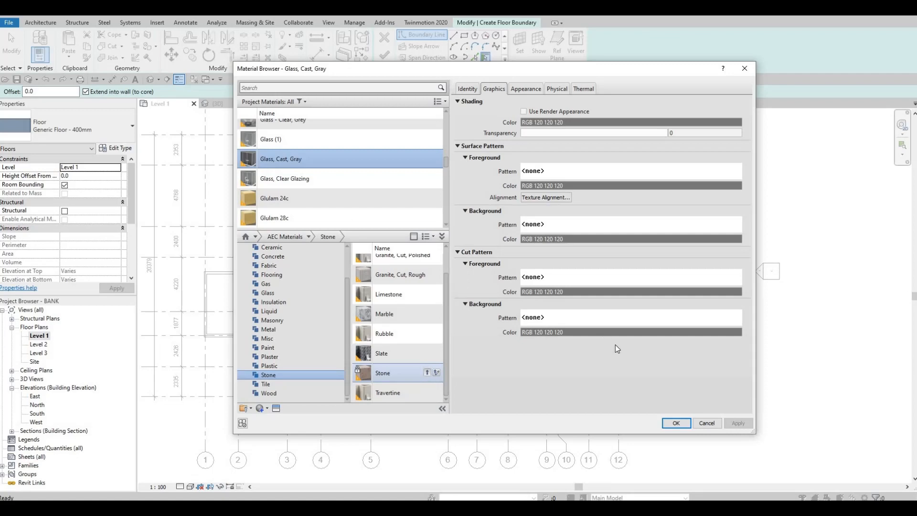
left_click(676, 423)
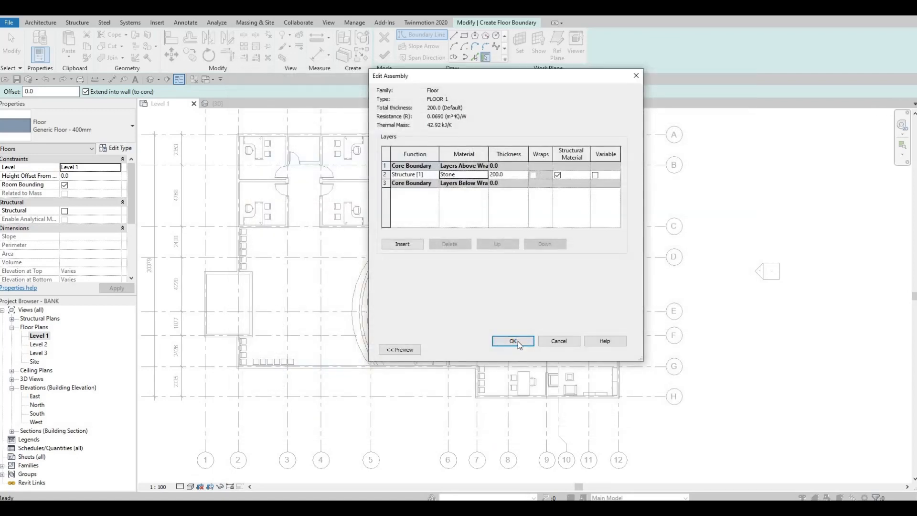
left_click(513, 341)
key("Return")
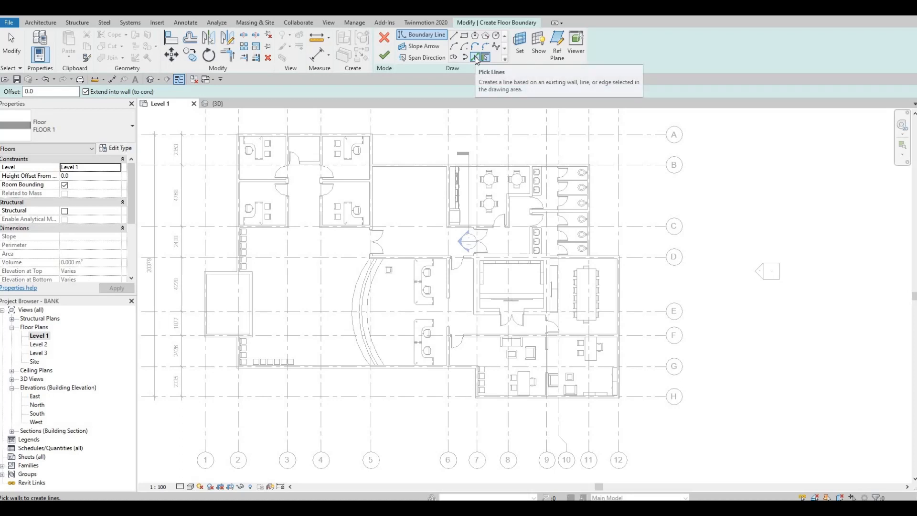
Step: With Pick Lines, trace the floor boundary along the outer wall faces around the four offices and along grid B
middle_click_drag(237, 145, 336, 179)
scroll(336, 179, "up", 3)
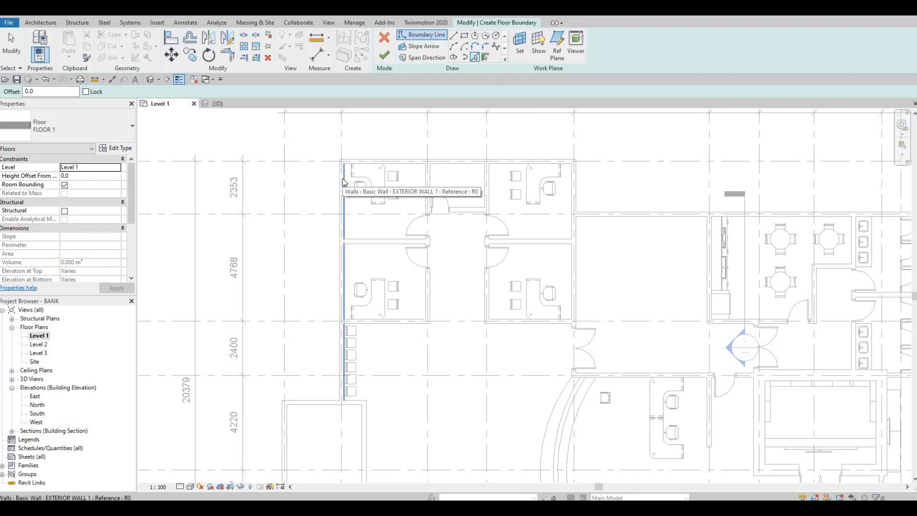
left_click(337, 182)
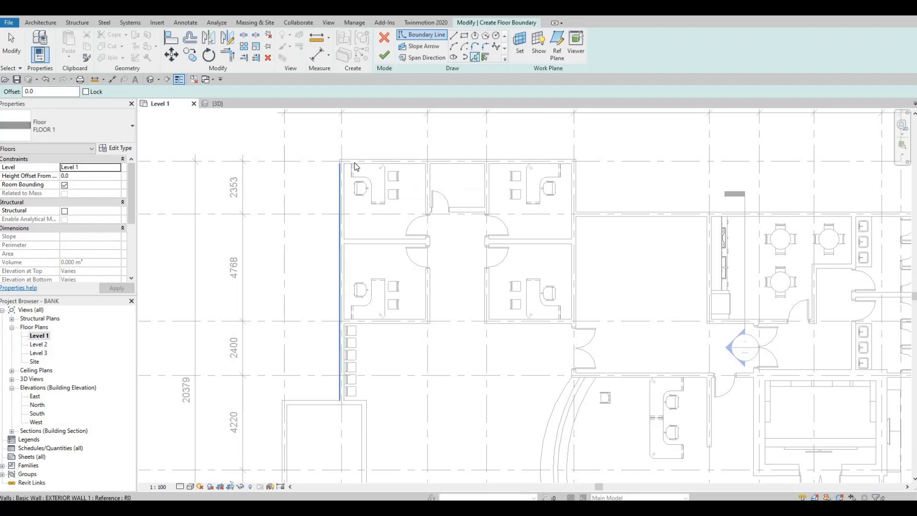
left_click(362, 161)
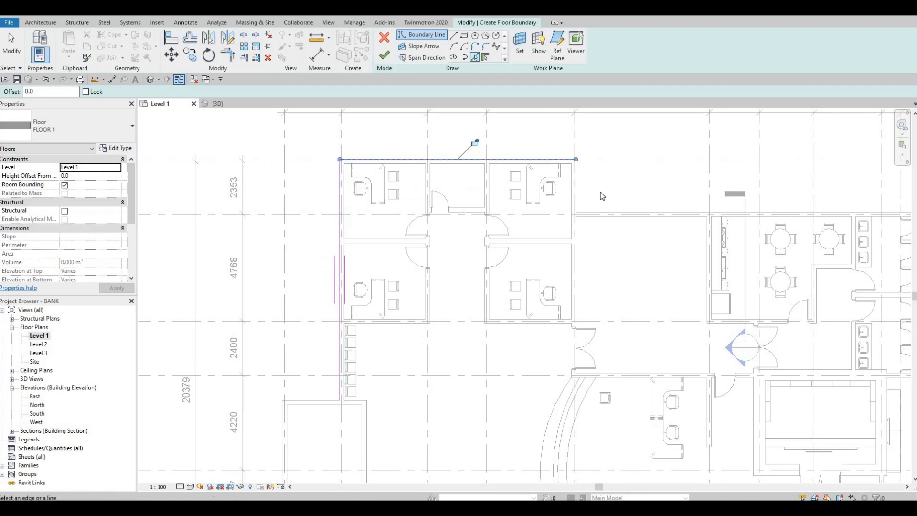
left_click(576, 206)
left_click(669, 216)
Step: Continue the floor boundary along the outer faces of the toilet wall at grid 11 and the meeting room walls at grids D and 12
middle_click_drag(671, 219, 213, 222)
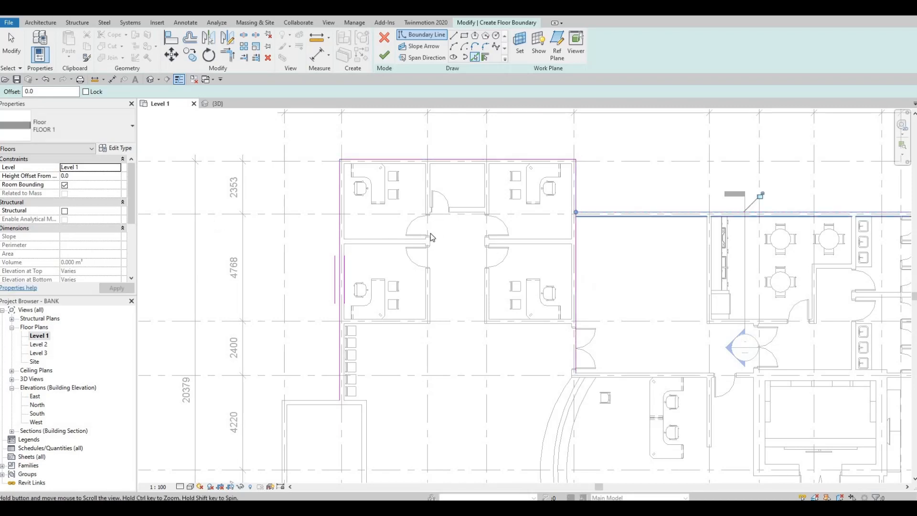
scroll(382, 234, "down", 2)
scroll(375, 235, "up", 2)
left_click(380, 353)
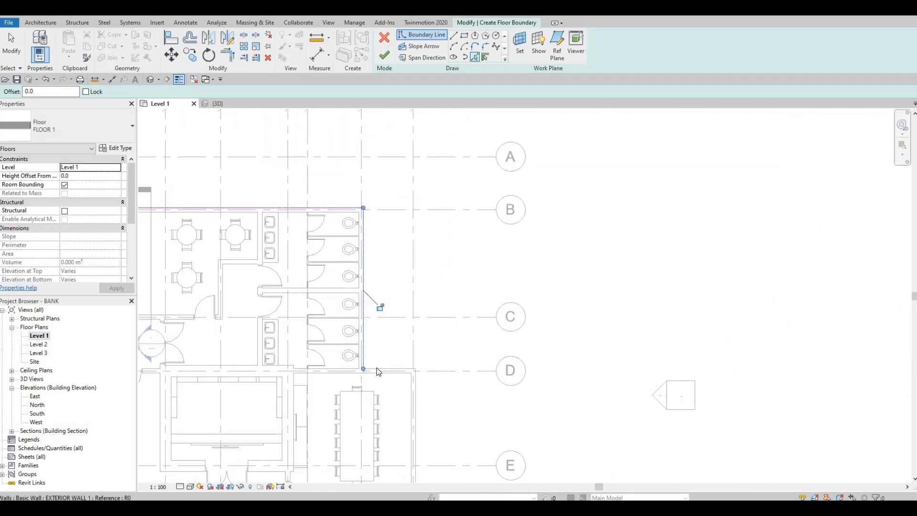
left_click(406, 370)
left_click(416, 393)
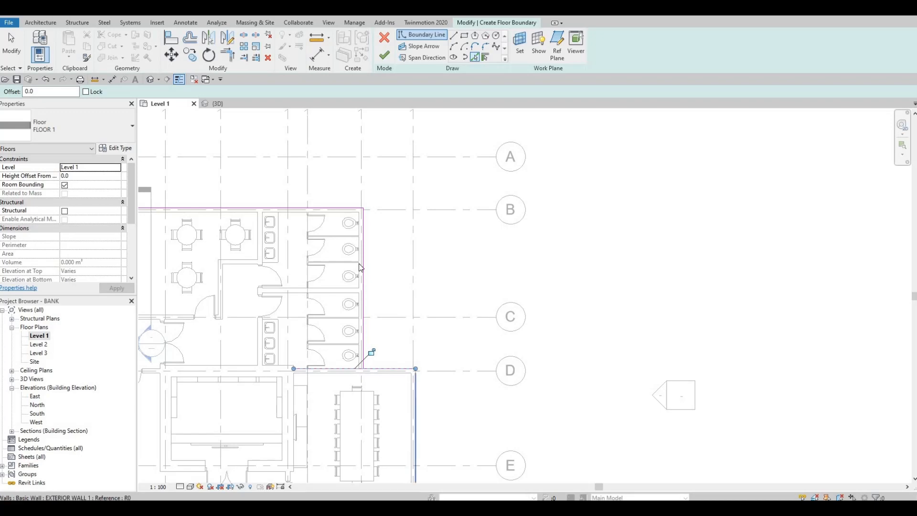
Step: Add floor boundary lines along the outer faces of the exterior walls at grids H, 7 and G
scroll(351, 210, "down", 4)
middle_click_drag(397, 292, 434, 116)
scroll(385, 222, "up", 3)
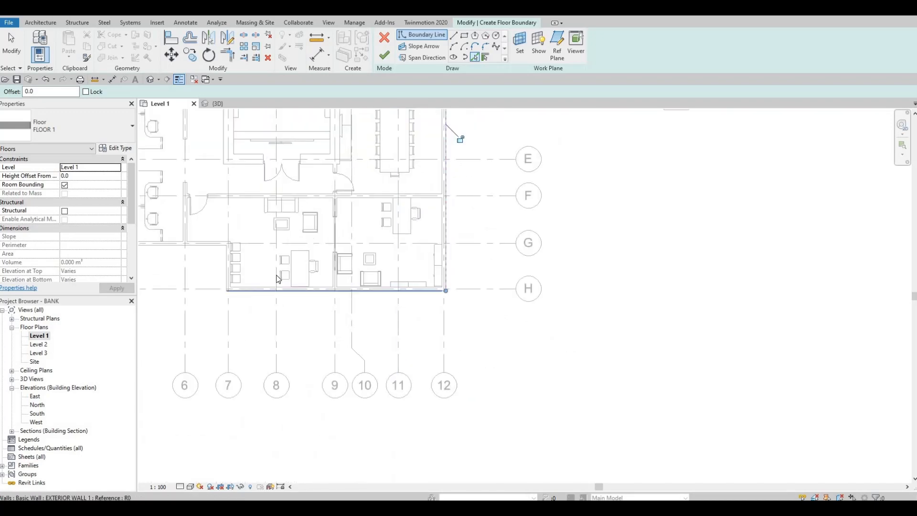
left_click(228, 272)
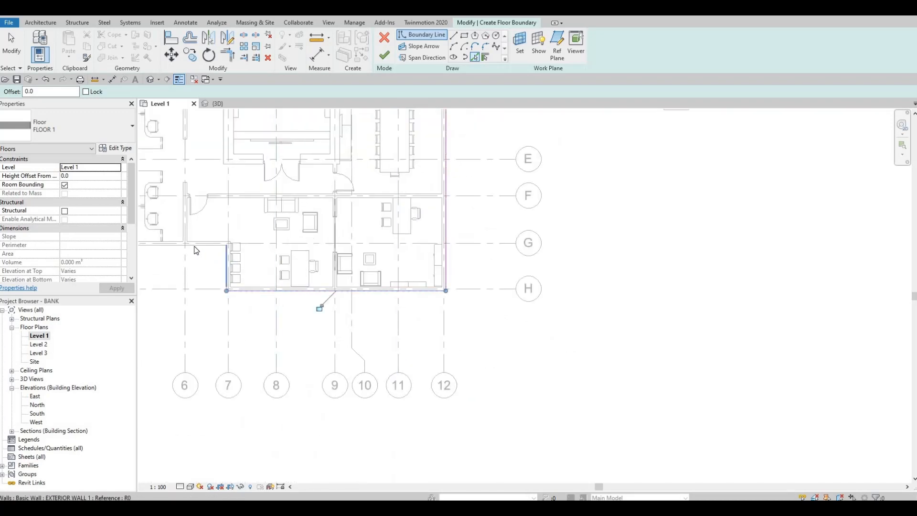
left_click(172, 247)
Step: Pick the outer faces of the short grid 2 wall and the projecting entrance's three outer walls as floor boundary lines
middle_click_drag(190, 267, 507, 317)
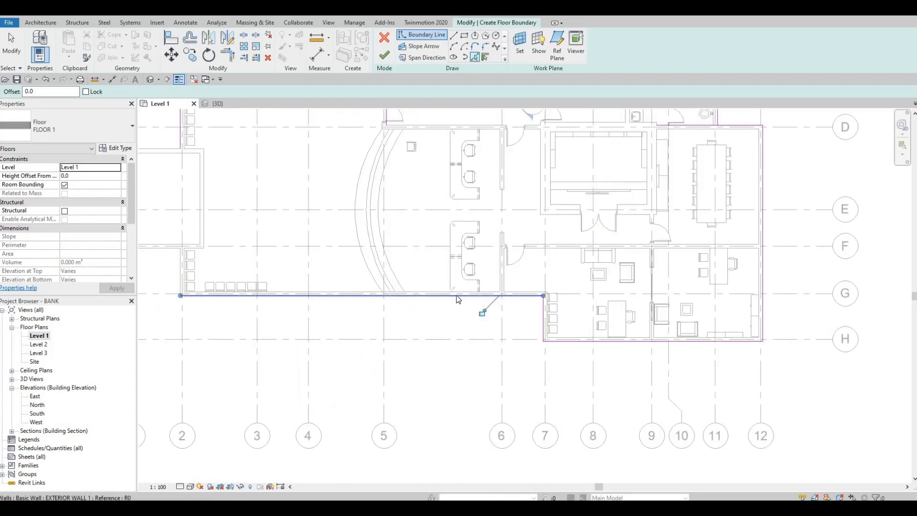
middle_click_drag(172, 276, 386, 285)
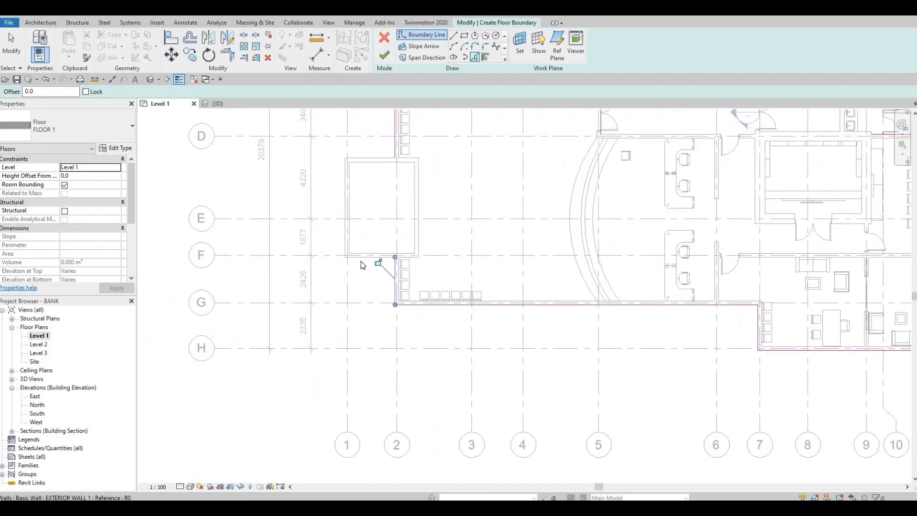
key("ctrl+z")
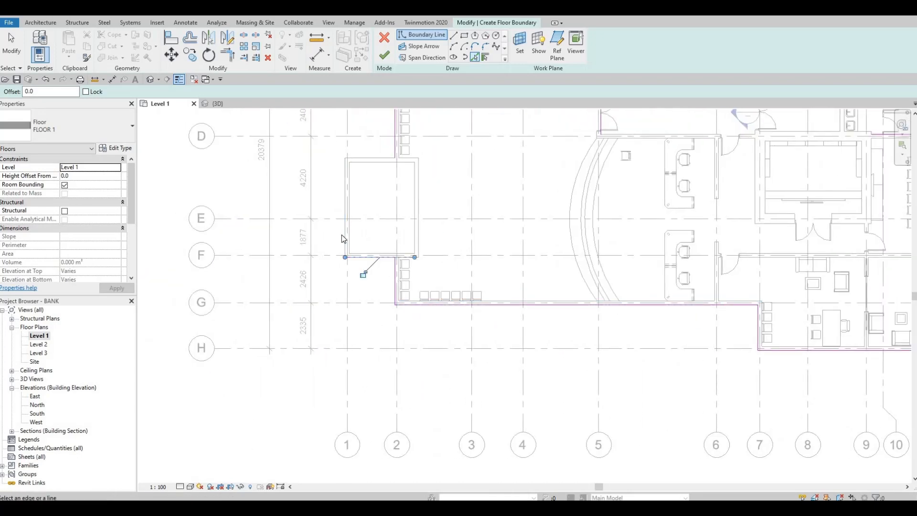
left_click(344, 231)
left_click(371, 156)
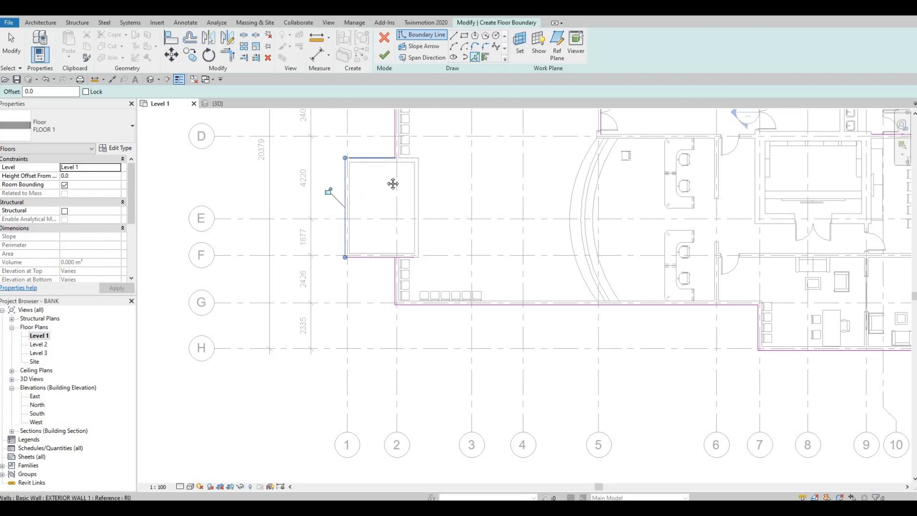
middle_click_drag(390, 158, 383, 266)
scroll(382, 266, "down", 1)
key("Escape")
key("Escape")
key("Escape")
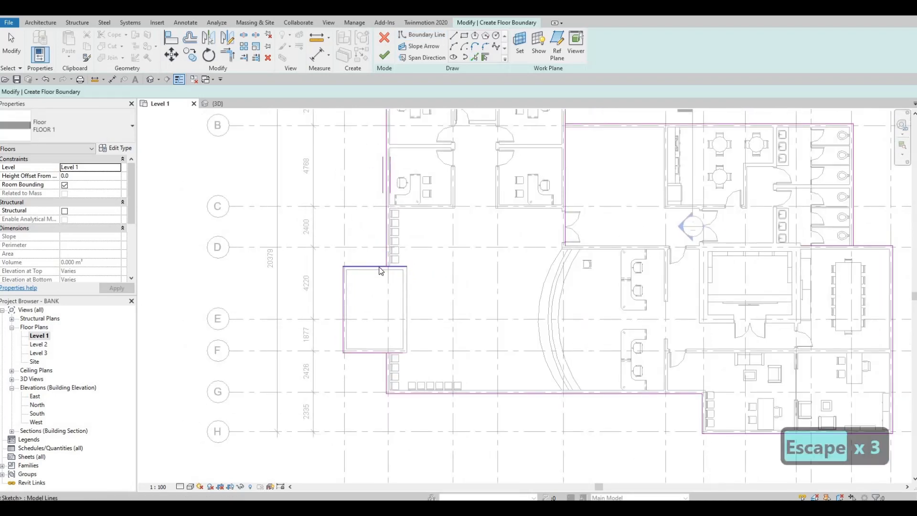
Step: Trim the entrance's upper boundary line to a corner with the boundary line along grid 2
key("t")
key("r")
left_click(378, 266)
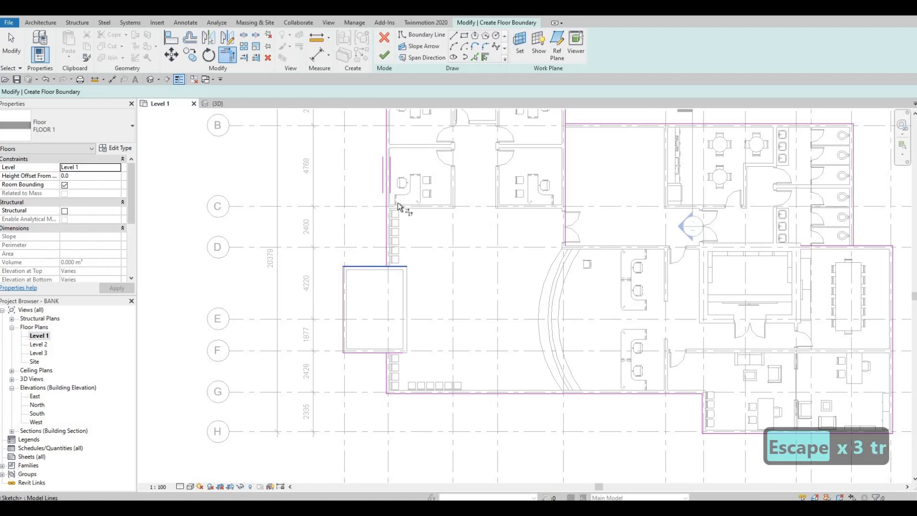
left_click(386, 256)
Step: Trim the boundary line beside the offices at grid 5 to a corner with the grid B line
middle_click_drag(487, 219, 486, 225)
scroll(485, 225, "down", 1)
middle_click_drag(538, 121, 487, 223)
scroll(491, 224, "up", 1)
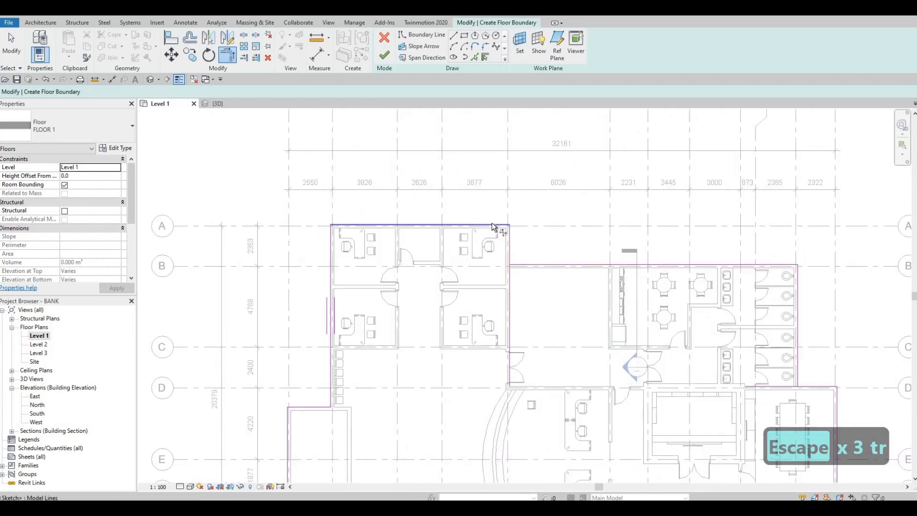
left_click(510, 262)
left_click(527, 265)
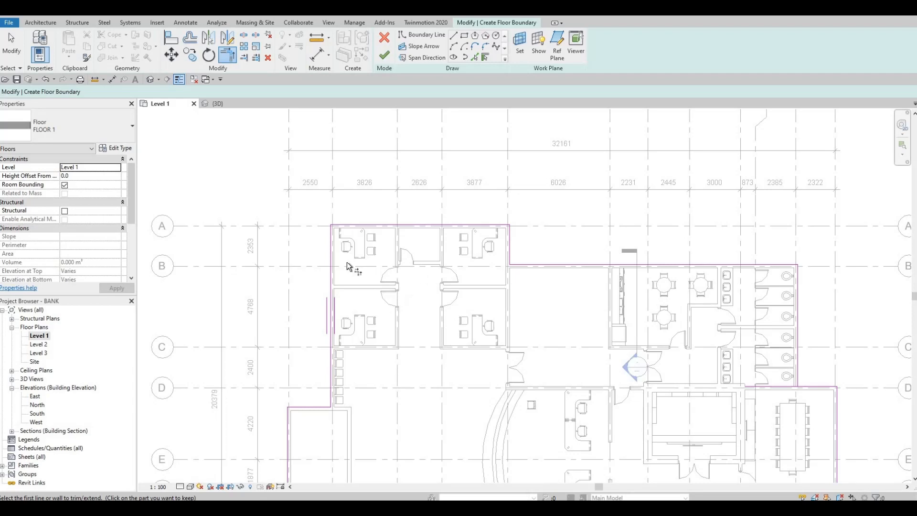
Step: Trim the grid D boundary line to a corner with the toilet wall line at grid 11, and check the whole outline
scroll(347, 266, "down", 1)
scroll(683, 296, "down", 1)
scroll(641, 296, "up", 3)
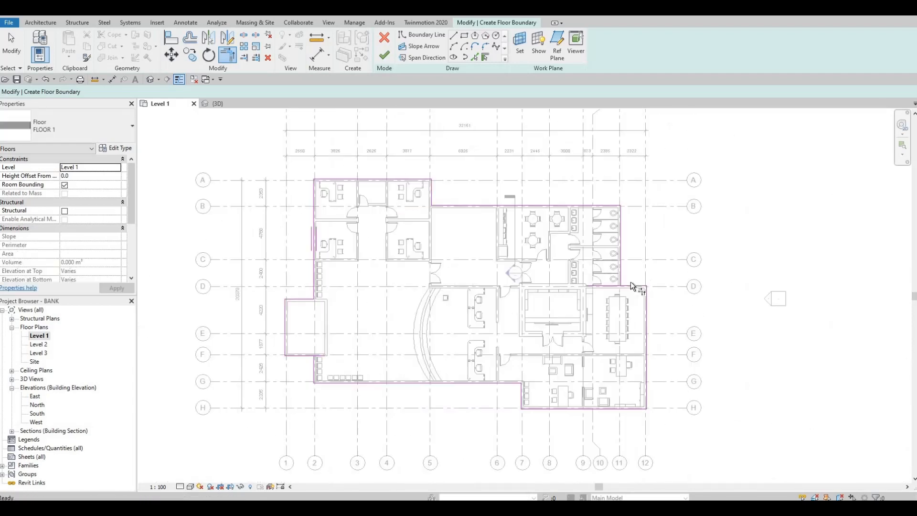
left_click(635, 283)
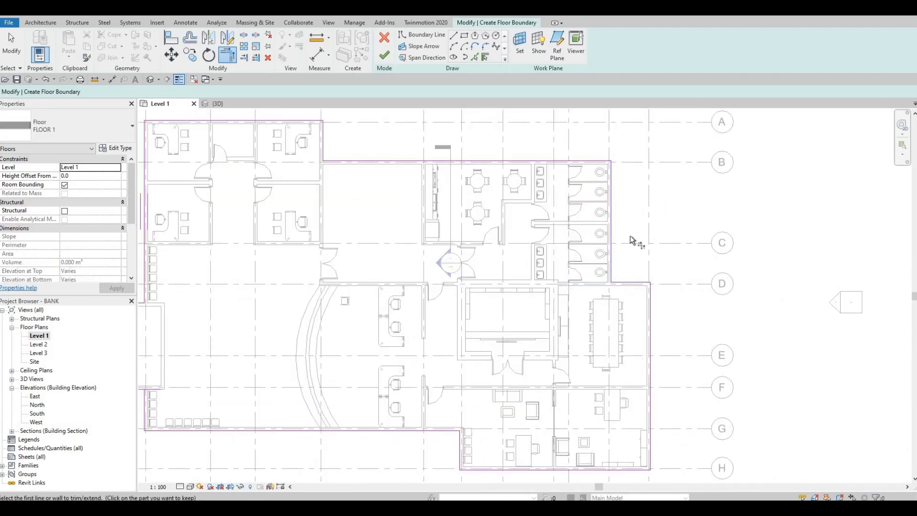
middle_click_drag(500, 329, 512, 213)
scroll(614, 330, "down", 1)
middle_click_drag(582, 271, 574, 310)
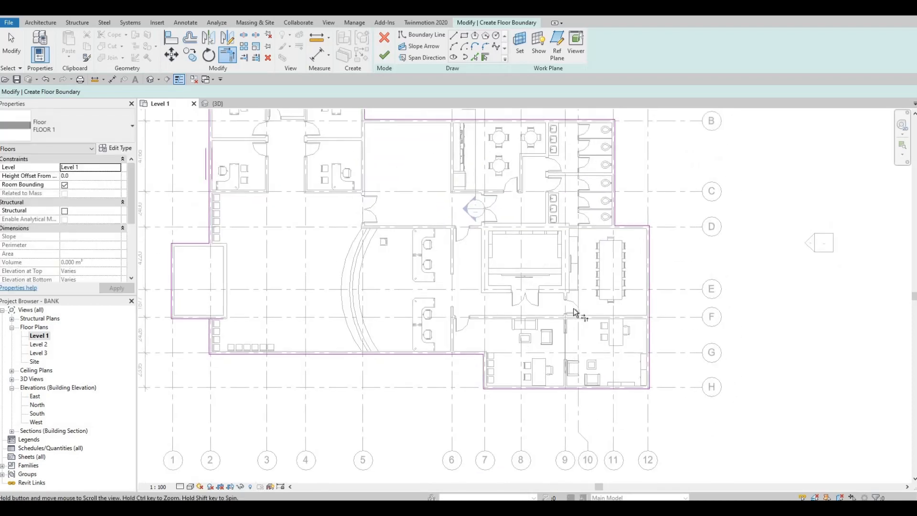
scroll(574, 309, "down", 1)
middle_click_drag(541, 263, 545, 290)
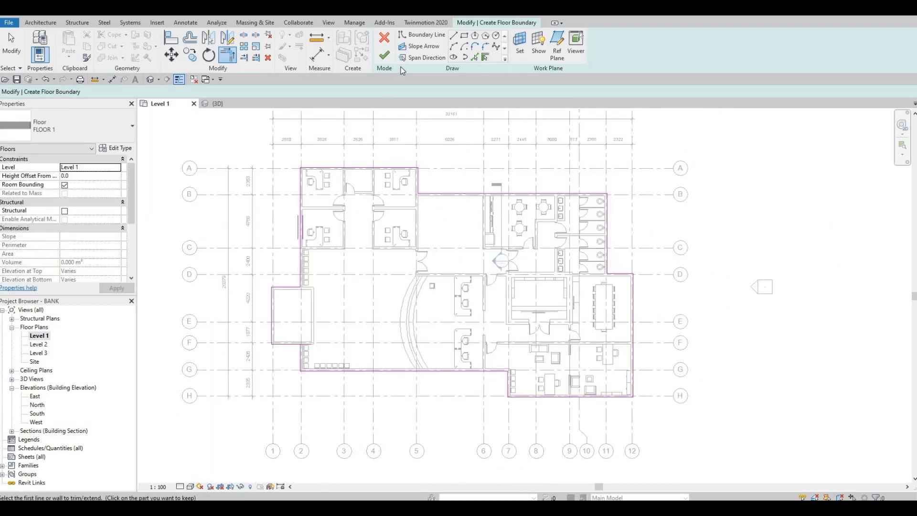
Step: Try to finish the floor sketch, show the intersecting boundary lines and continue sketching
left_click(385, 57)
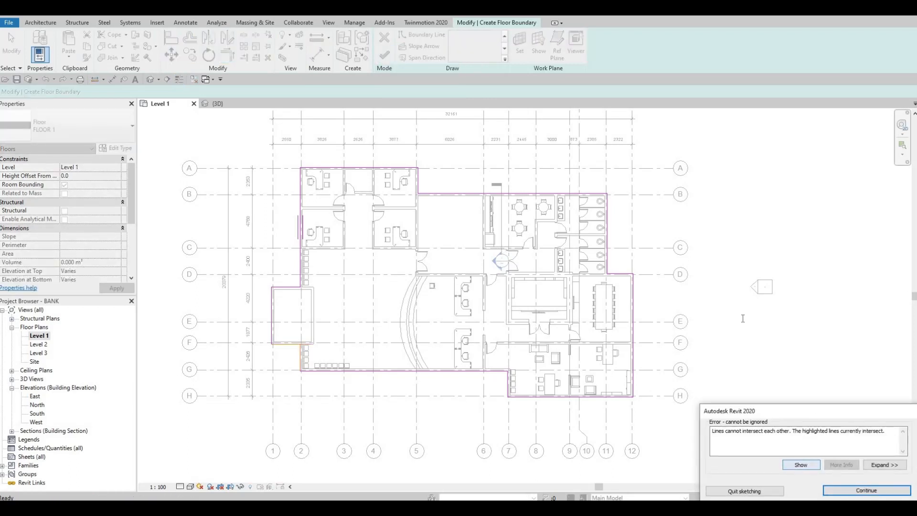
left_click(801, 464)
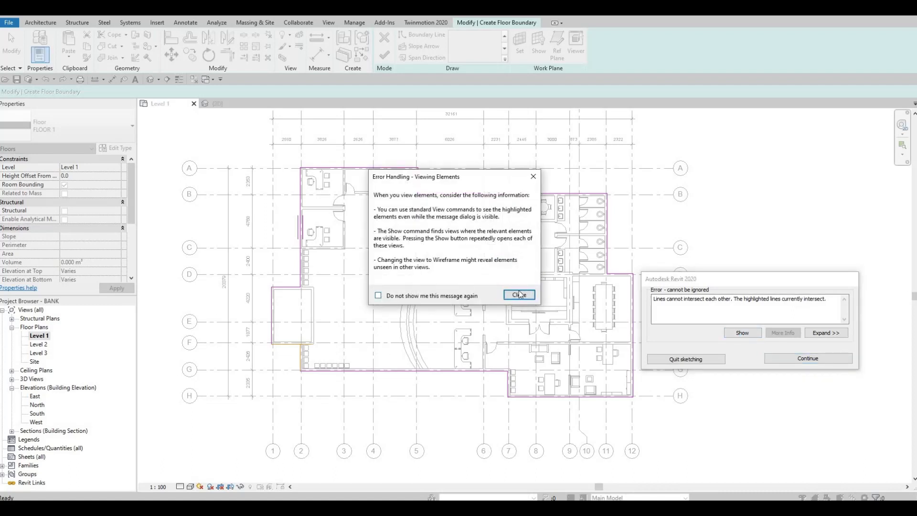
left_click(519, 295)
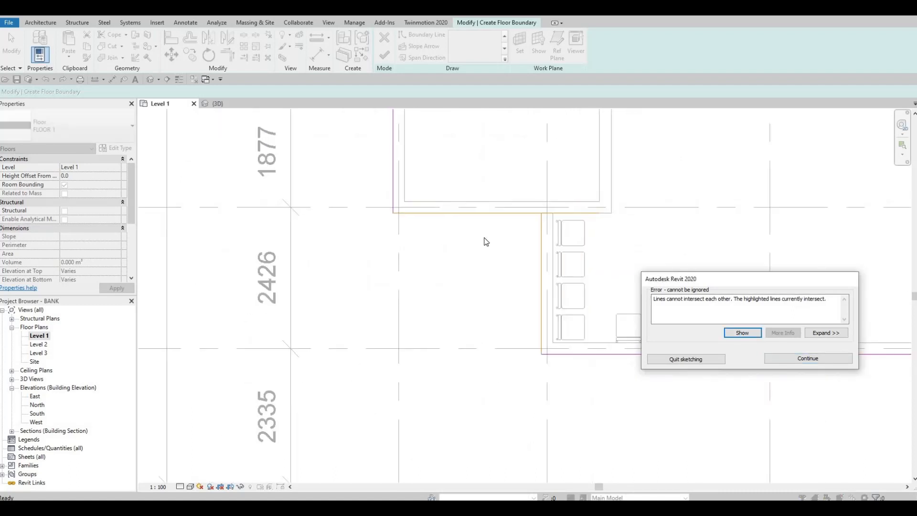
key("Escape")
key("Escape")
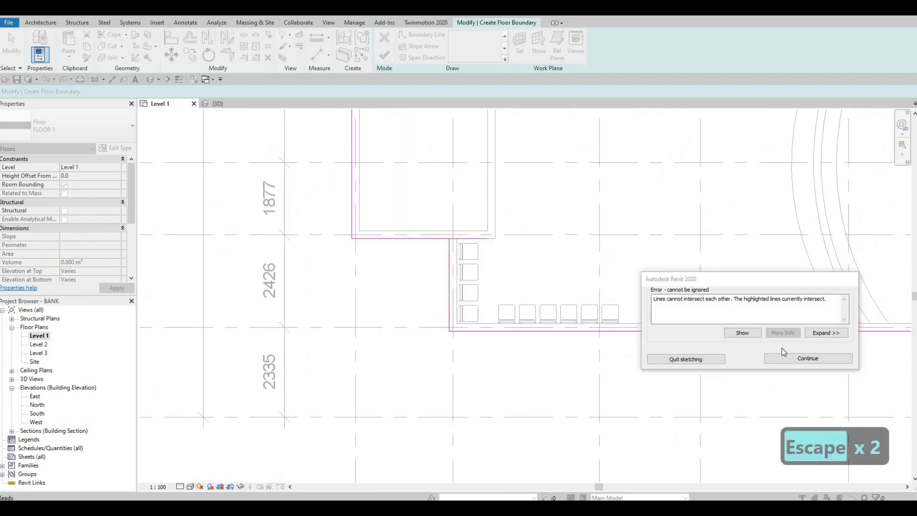
left_click(792, 357)
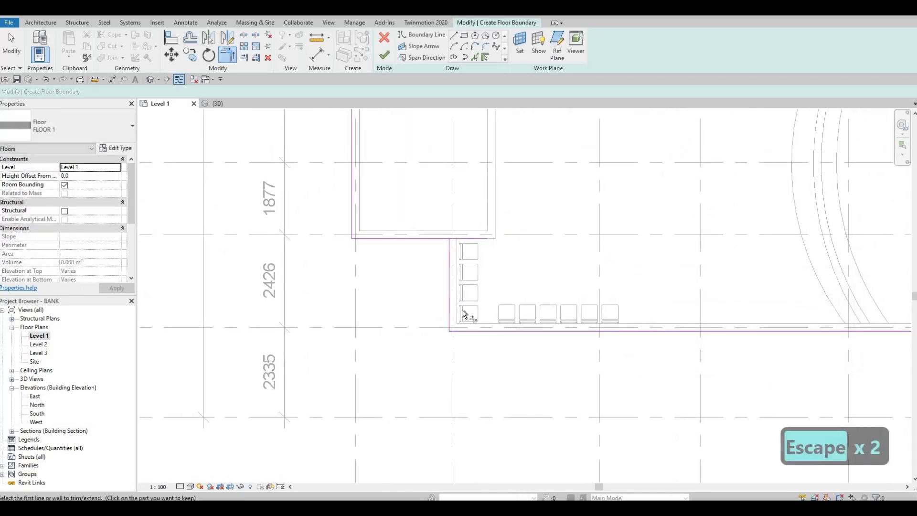
Step: Trim the entrance's lower boundary line to a corner with the short grid 2 line and finish the floor sketch
key("t")
key("r")
left_click(433, 238)
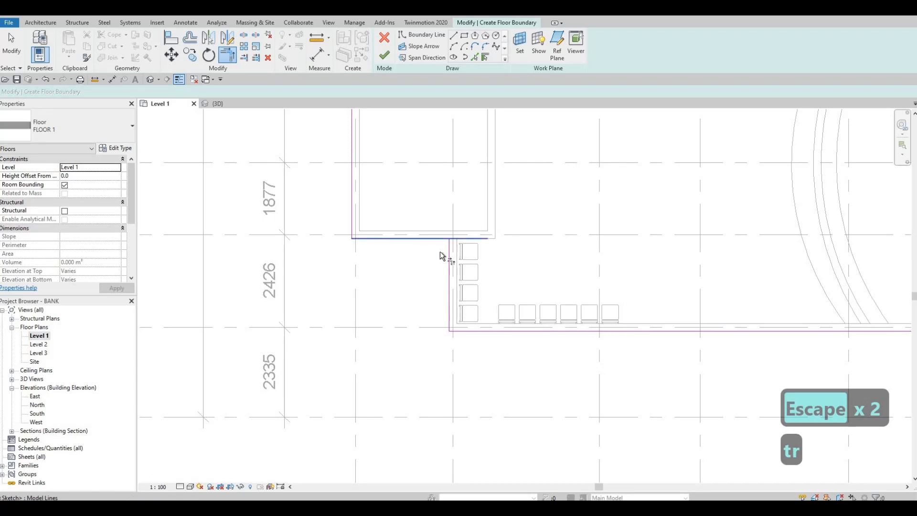
left_click(449, 275)
scroll(411, 261, "down", 1)
left_click(385, 56)
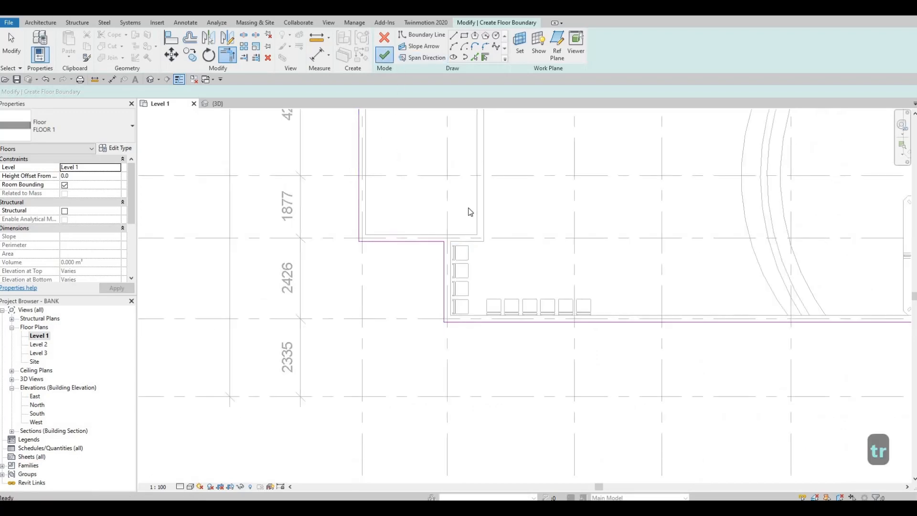
scroll(462, 211, "down", 3)
middle_click_drag(460, 241, 291, 325)
key("Escape")
key("Escape")
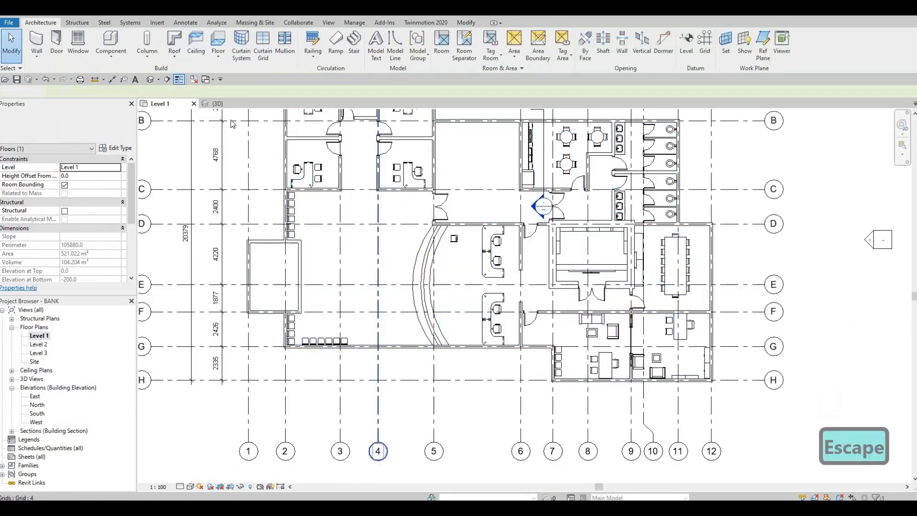
Step: Examine the finished floor in the 3D view, then return to the Level 1 plan around the room between grids 5 and 6
left_click(218, 103)
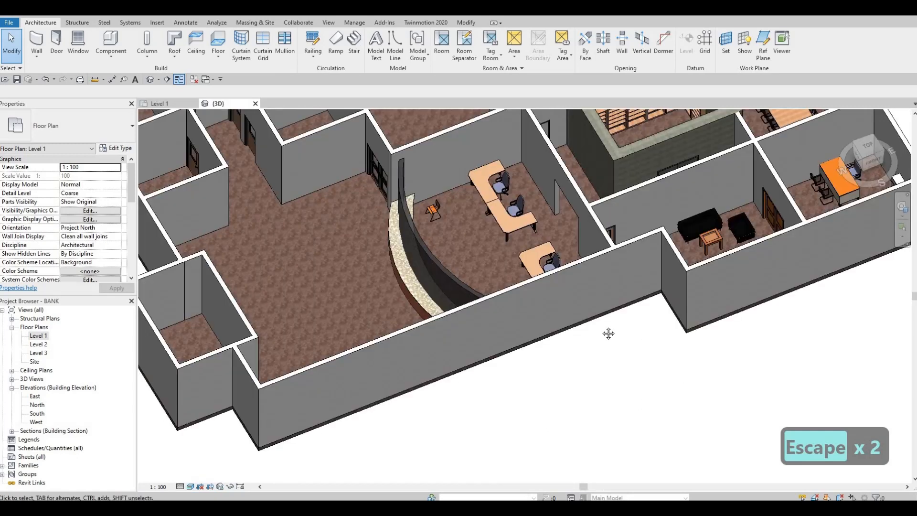
scroll(569, 325, "down", 3)
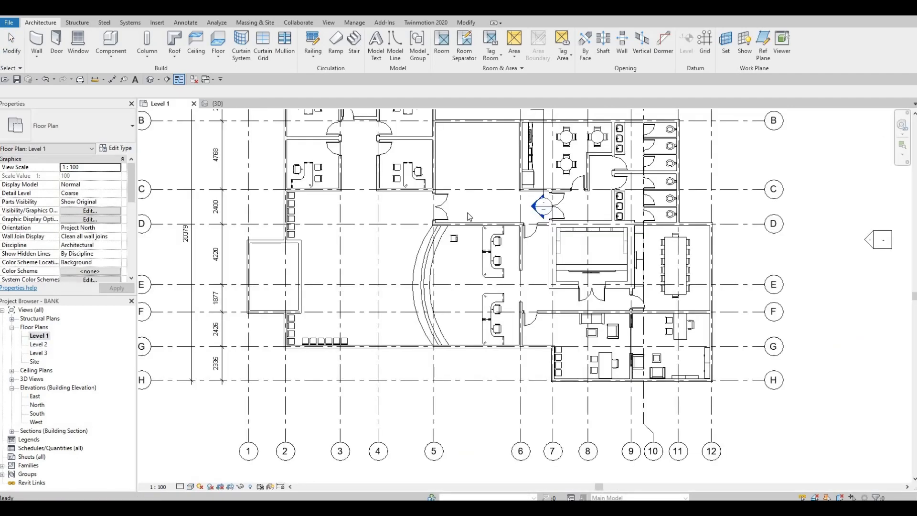
scroll(480, 200, "down", 1)
middle_click_drag(480, 200, 412, 240)
scroll(432, 273, "up", 1)
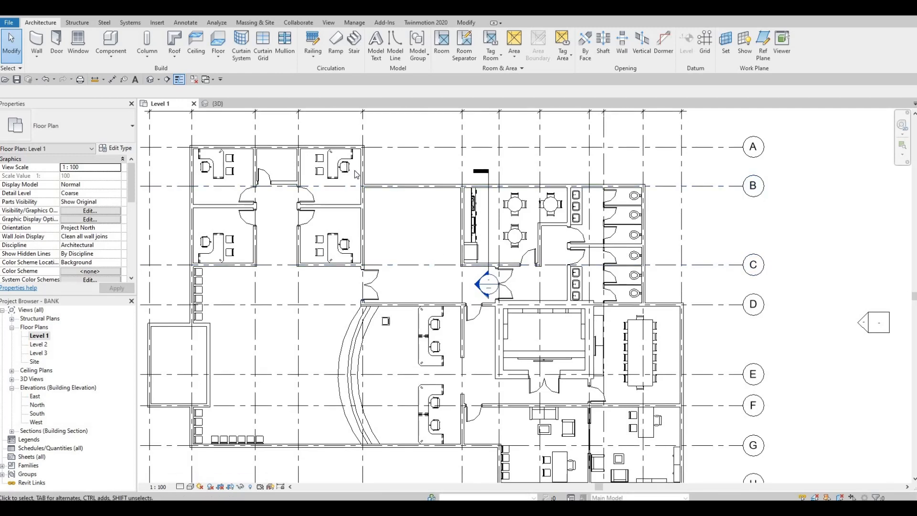
Step: Start a stair from Level 1 to Level 2 and set its desired number of risers to 22
left_click(354, 46)
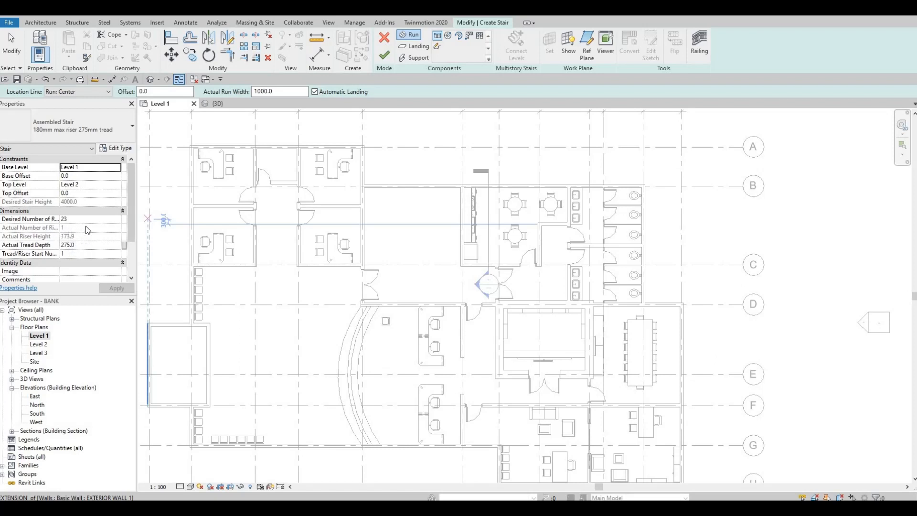
scroll(82, 231, "down", 2)
scroll(82, 230, "up", 2)
left_click(68, 222)
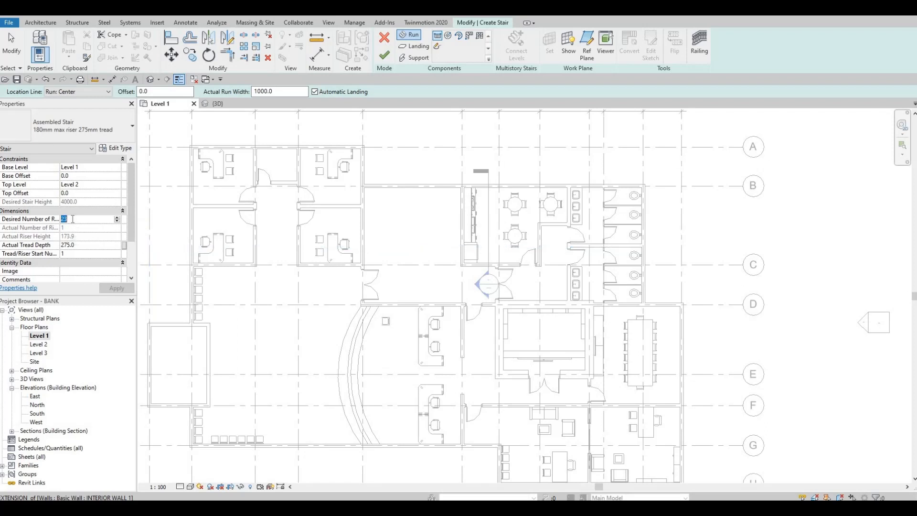
type("22")
key("Return")
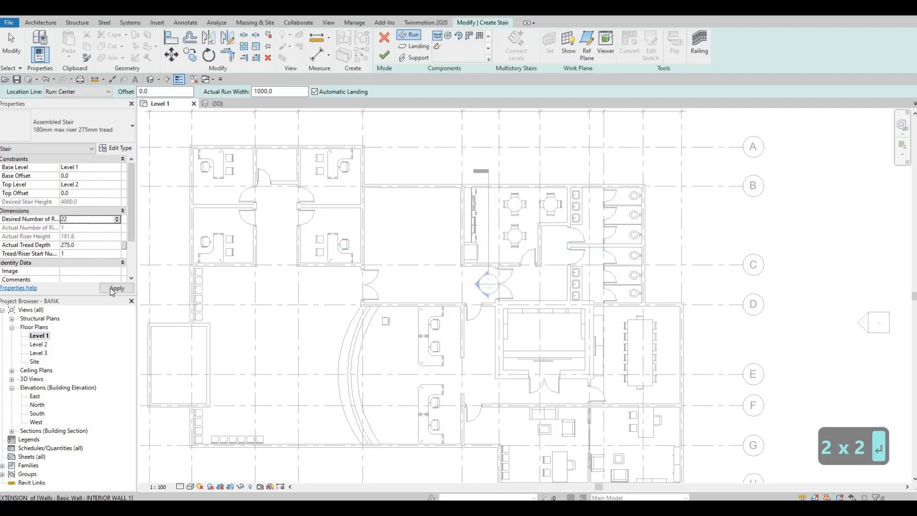
left_click(115, 289)
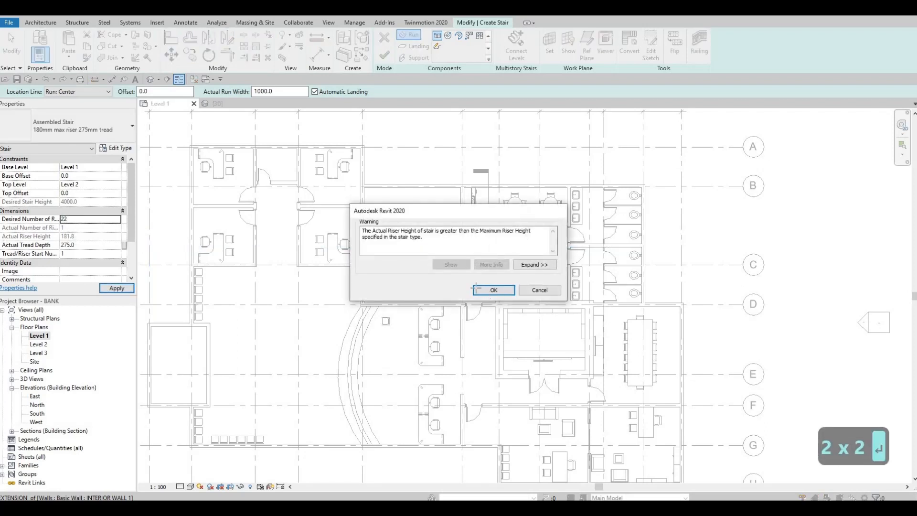
key("Return")
Step: Draw a U-shaped stair between grids 5 and 6 with two 1000 mm wide, 2750 mm long runs of 11 risers, and finish it
scroll(446, 256, "up", 2)
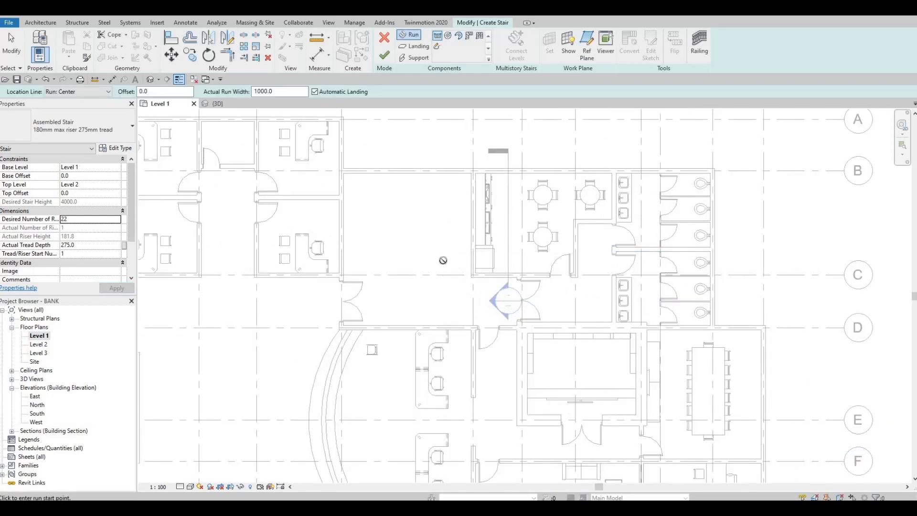
left_click(443, 260)
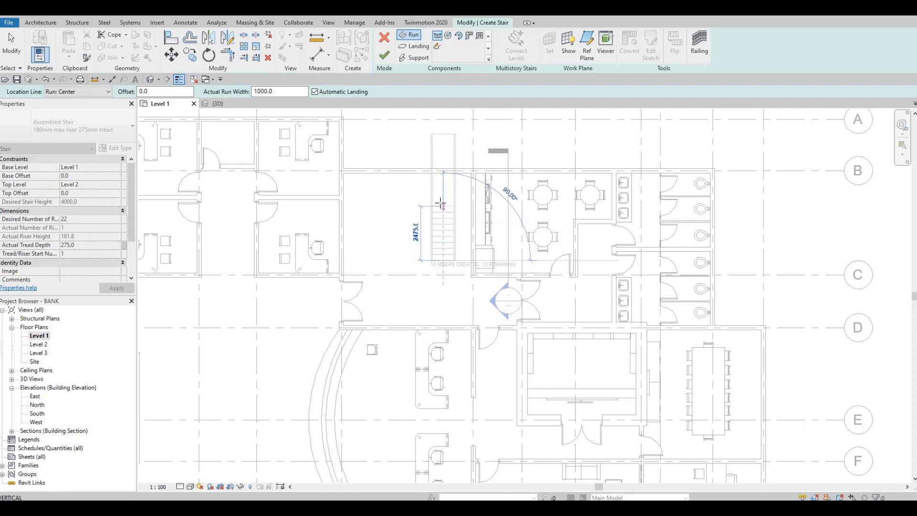
left_click(422, 202)
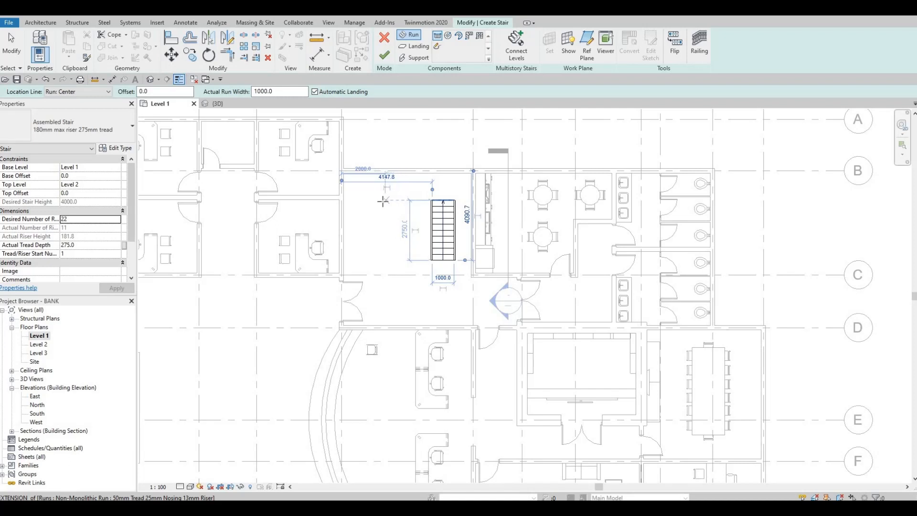
left_click(383, 201)
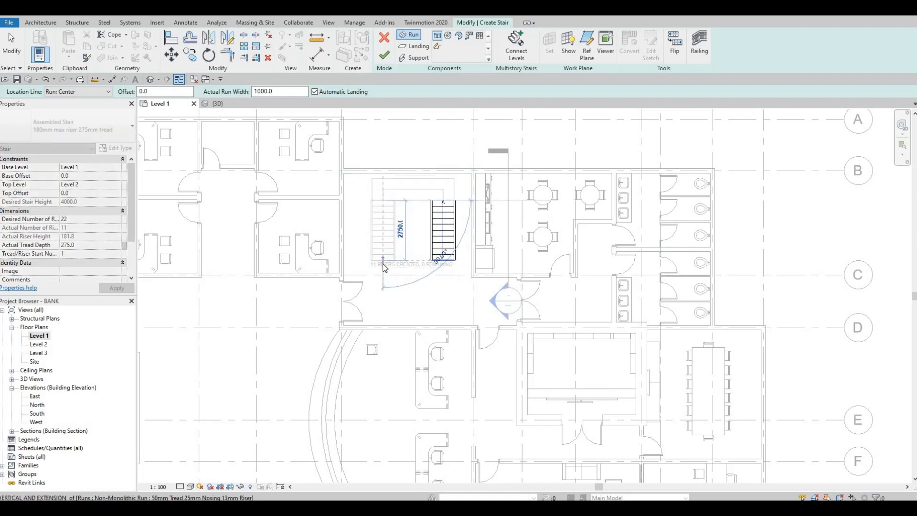
left_click(388, 282)
key("Escape")
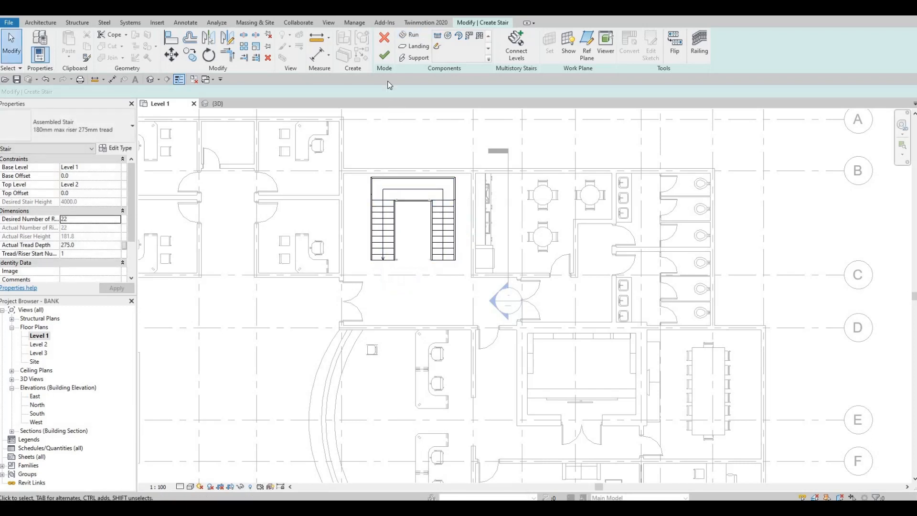
left_click(385, 55)
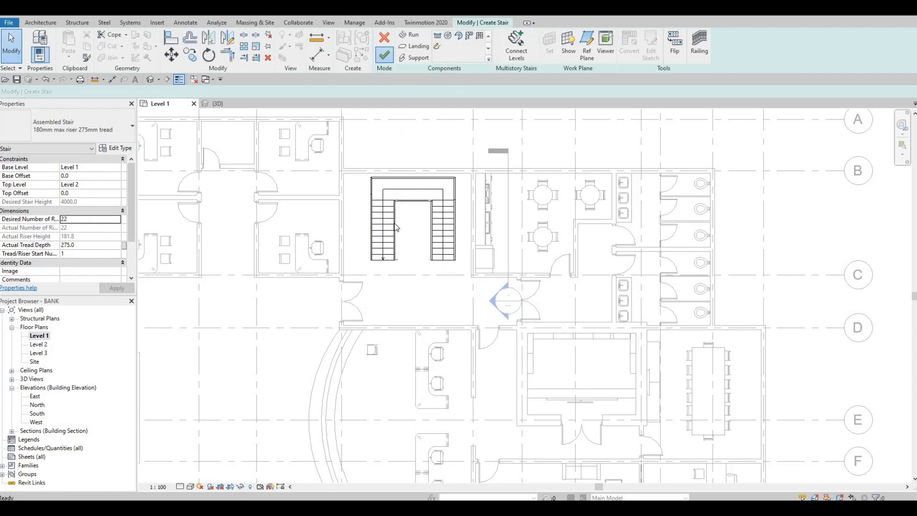
key("Escape")
scroll(395, 224, "down", 3)
key("Escape")
middle_click_drag(395, 217, 396, 225)
scroll(395, 225, "up", 1)
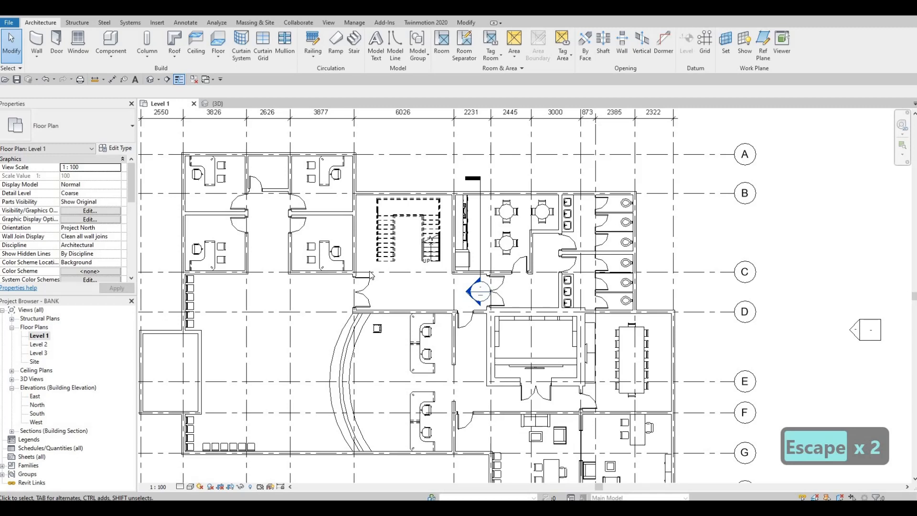
Step: Reopen the stair for editing and widen its first run to the kitchen wall at grid 6, to about 1778 mm
scroll(425, 241, "up", 3)
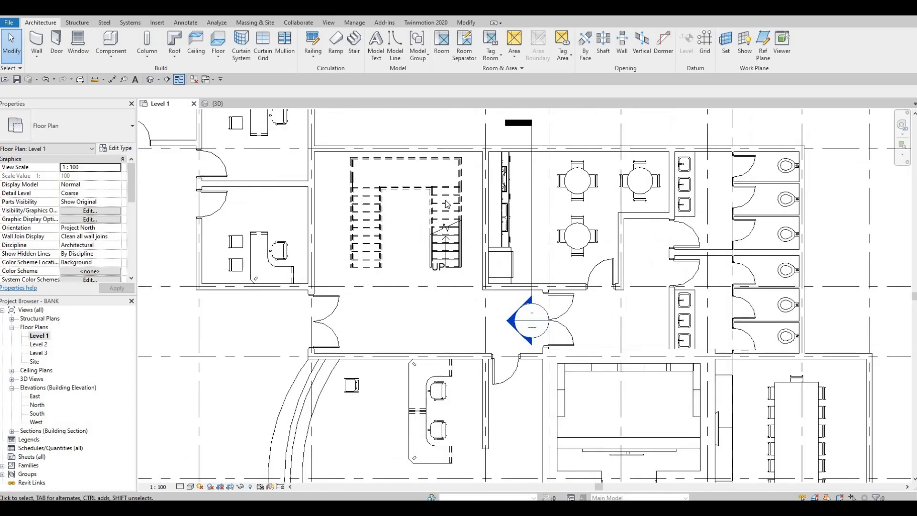
scroll(449, 185, "up", 2)
key("Escape")
key("Escape")
key("Escape")
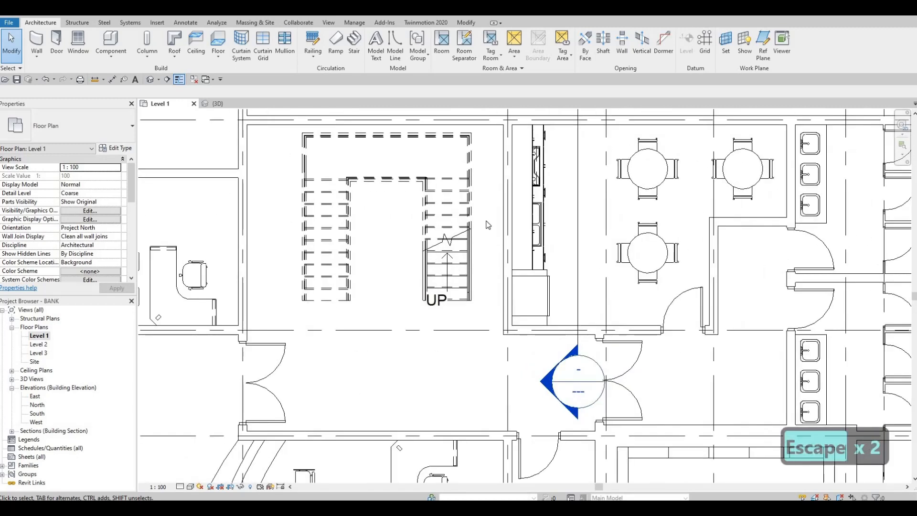
left_click(472, 210)
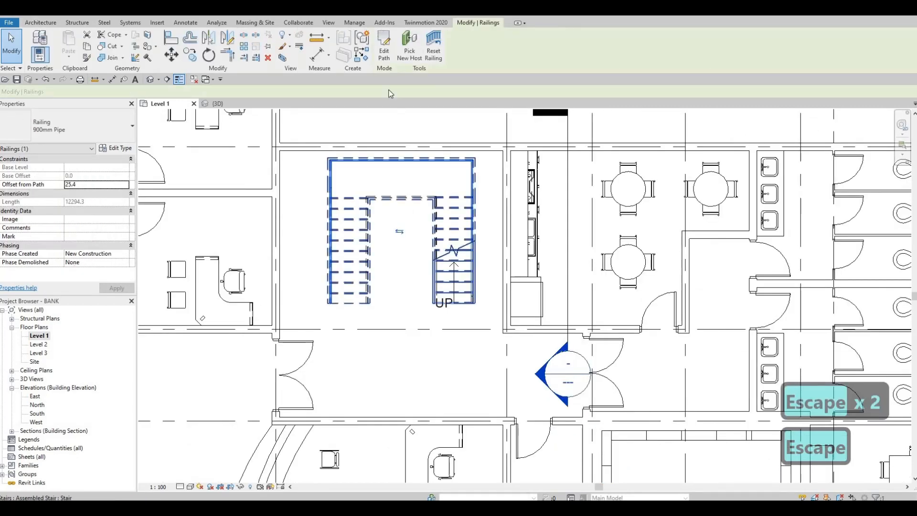
left_click(473, 222)
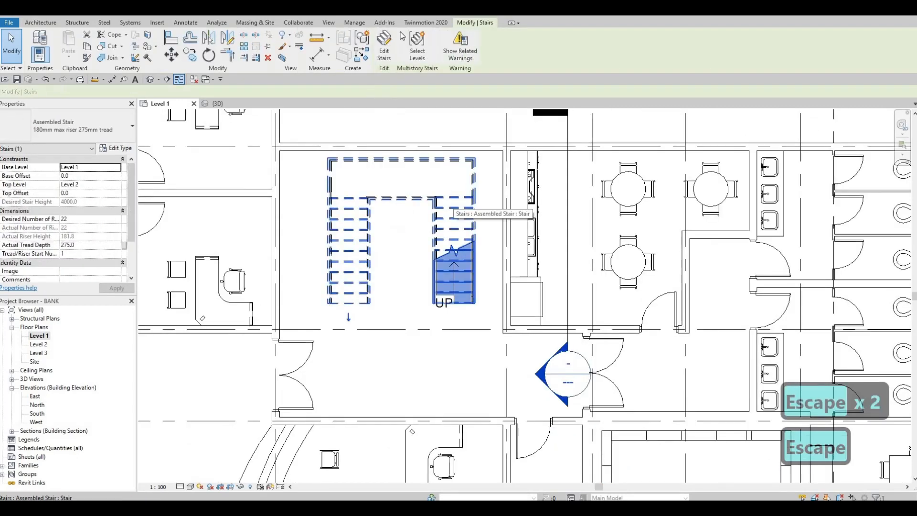
double_click(480, 228)
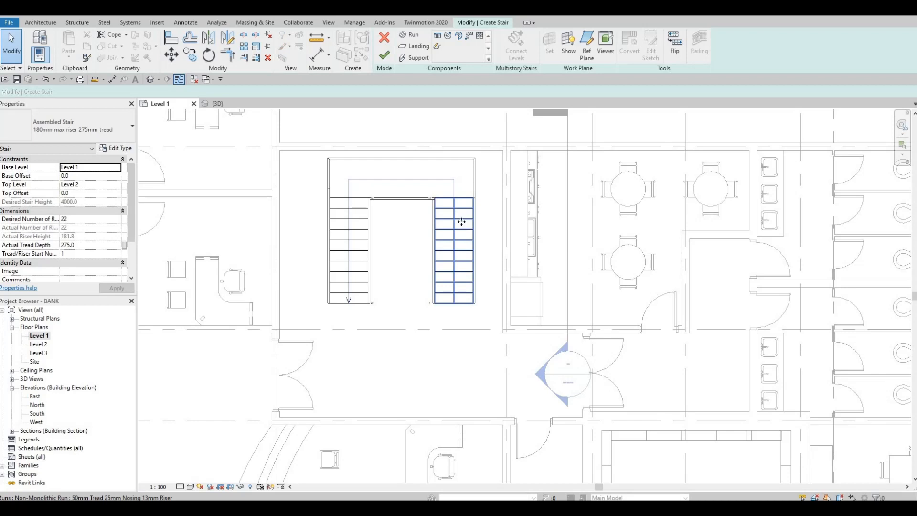
left_click(461, 222)
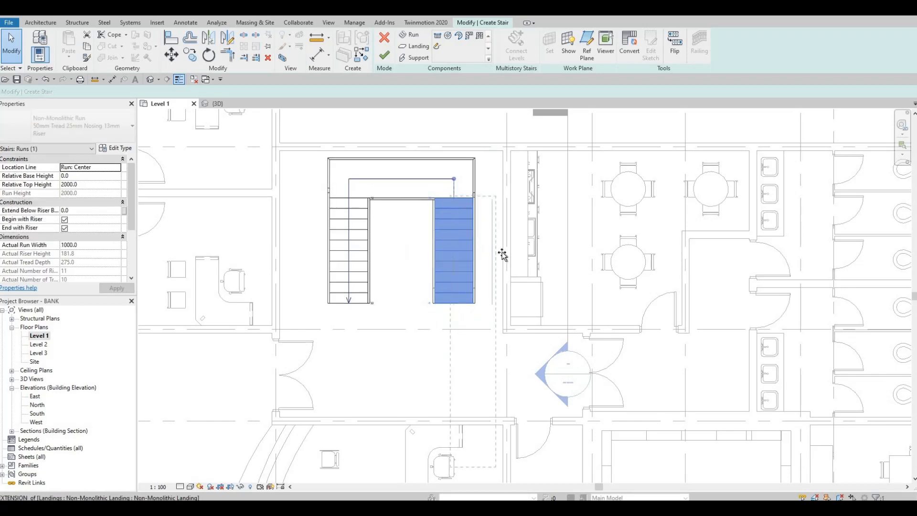
left_click_drag(502, 254, 503, 253)
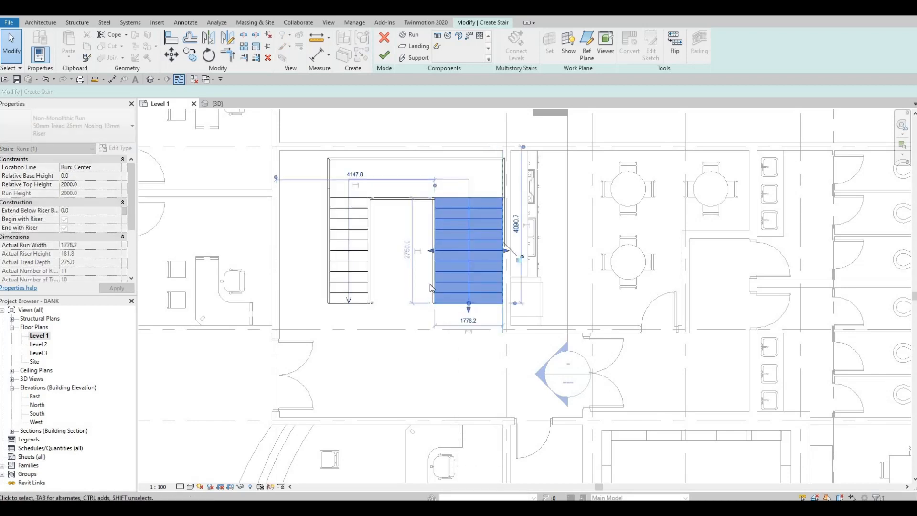
Step: Extend the stair landing up to the inner face of the grid B wall, making it about 1241 mm deep
left_click(414, 159)
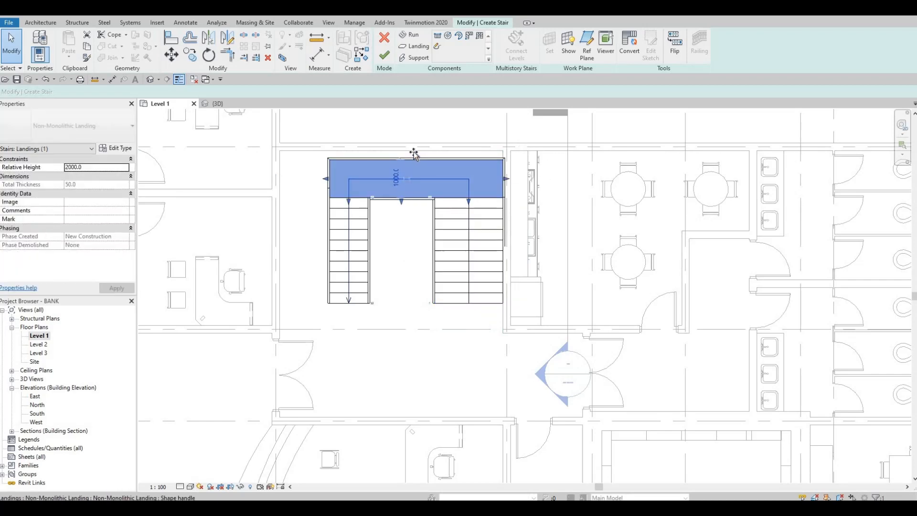
left_click_drag(416, 156, 412, 153)
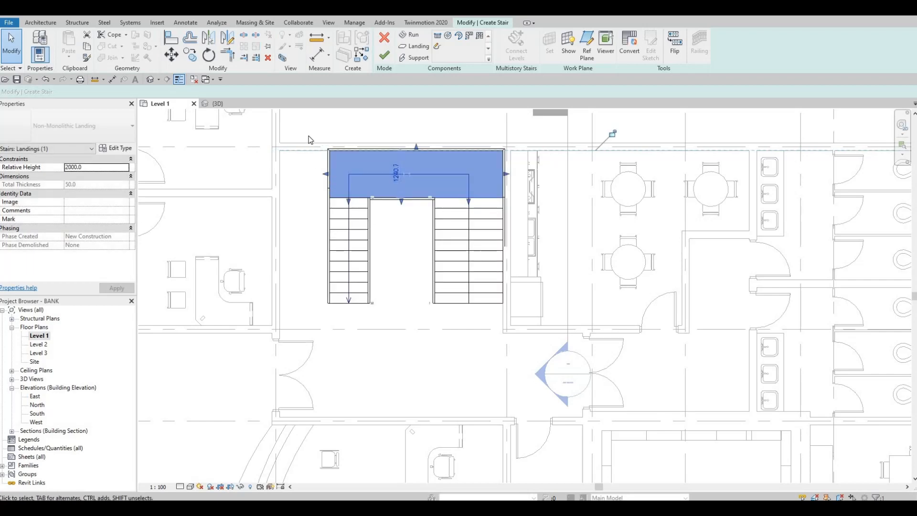
key("Escape")
key("Escape")
Step: Select all runs, landing and supports of the stair and nudge them down until the runs start at grid C
left_click_drag(307, 129, 525, 319)
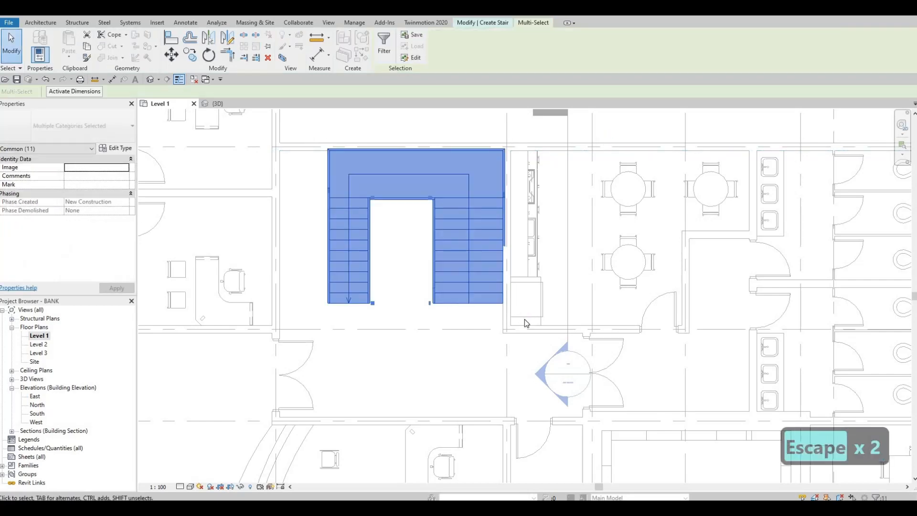
key("Down")
key("Down")
key("Down")
key("Down")
key("Down")
key("Down")
key("Down")
key("Down")
key("Down")
key("Down")
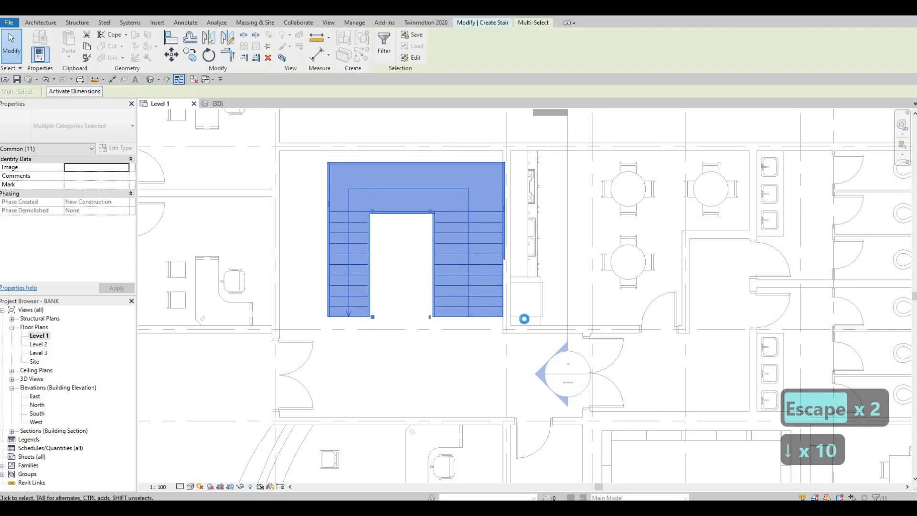
key("Down")
key("Down")
key("Down")
key("Down")
key("Down")
key("Down")
key("Down")
key("Down")
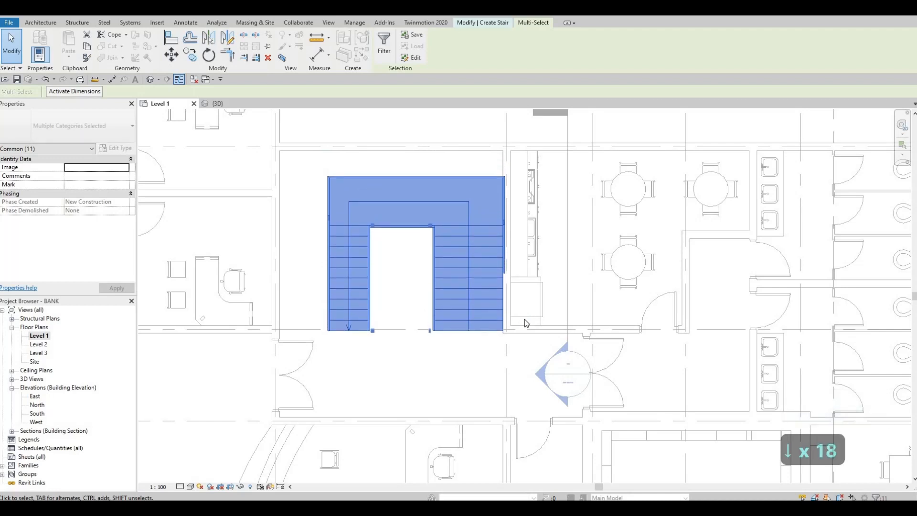
key("Down")
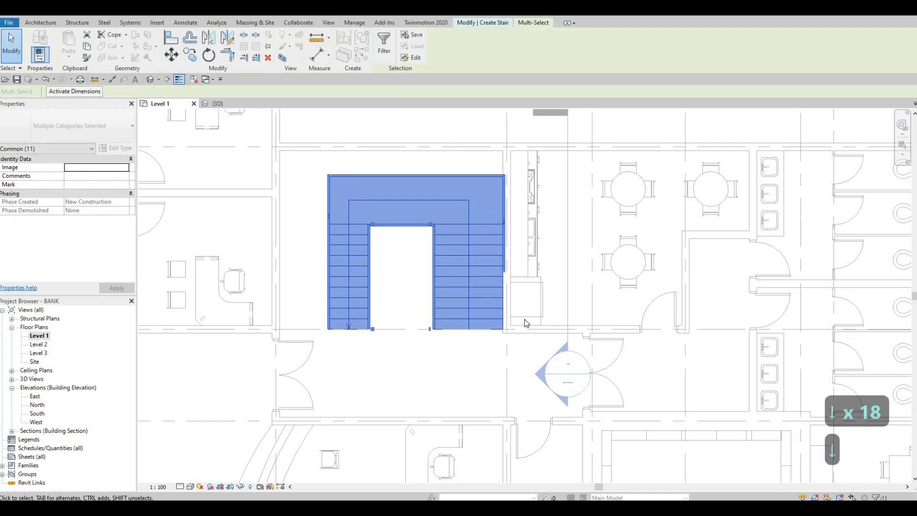
Step: Nudge the selected stair runs, landing and supports up three increments from grid C and clear the selection
key("Up")
key("Up")
key("Up")
key("Escape")
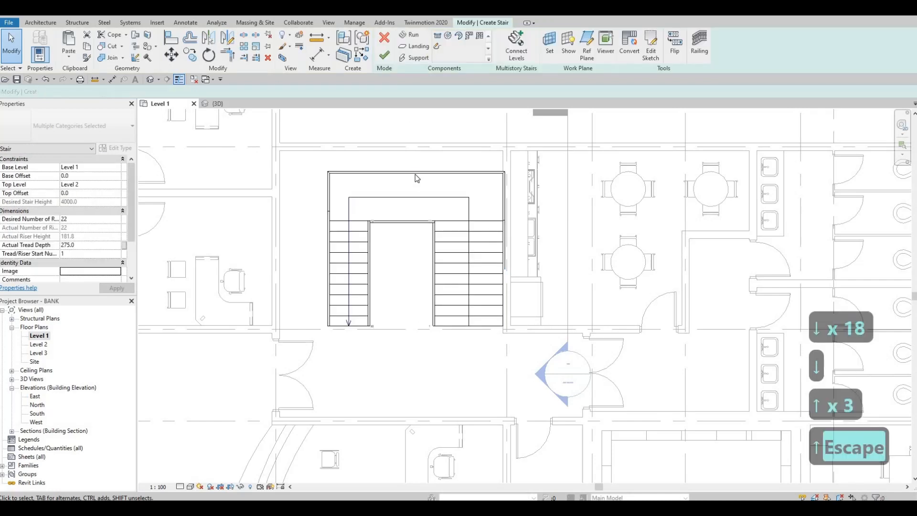
Step: Extend the stair landing up to the inner face of the grid B wall, making it about 1840 mm deep
left_click(415, 173)
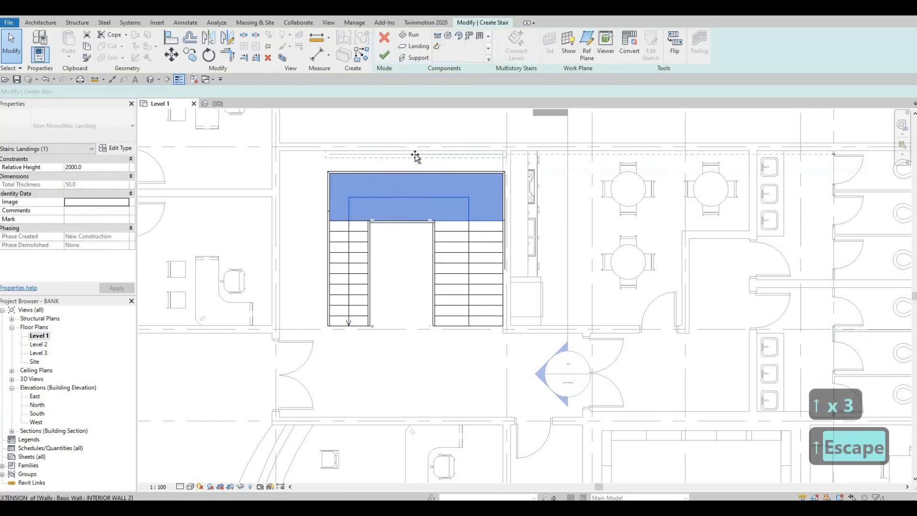
left_click_drag(415, 157, 415, 153)
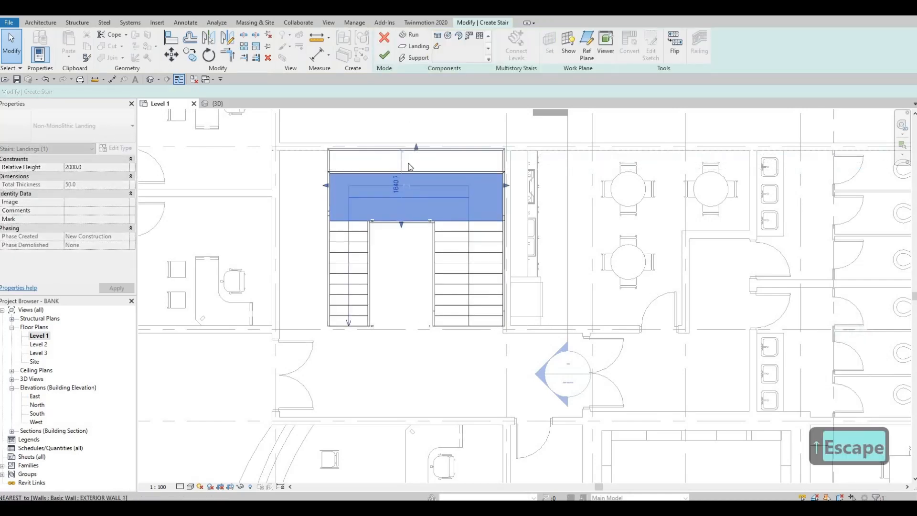
key("Escape")
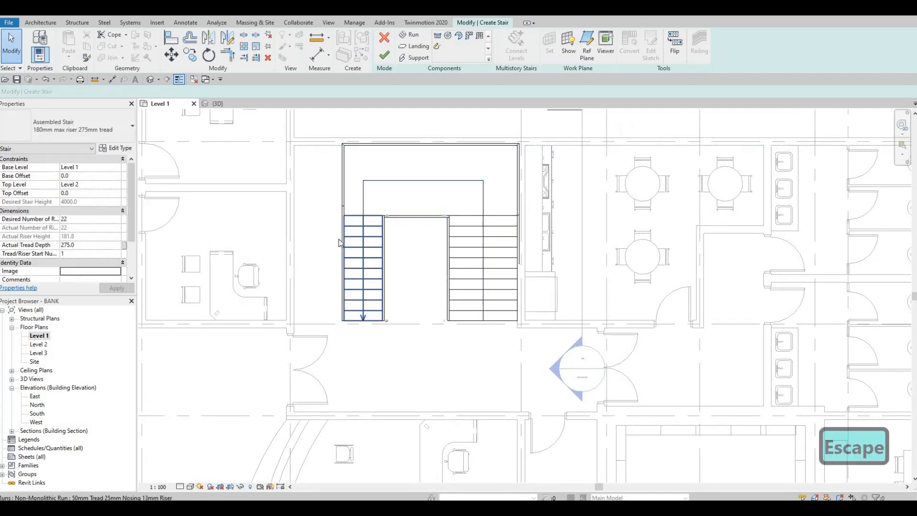
Step: Widen the second stair run outward to the inner face of the grid 5 wall, to about 2300 mm
left_click(352, 232)
left_click_drag(306, 270, 303, 265)
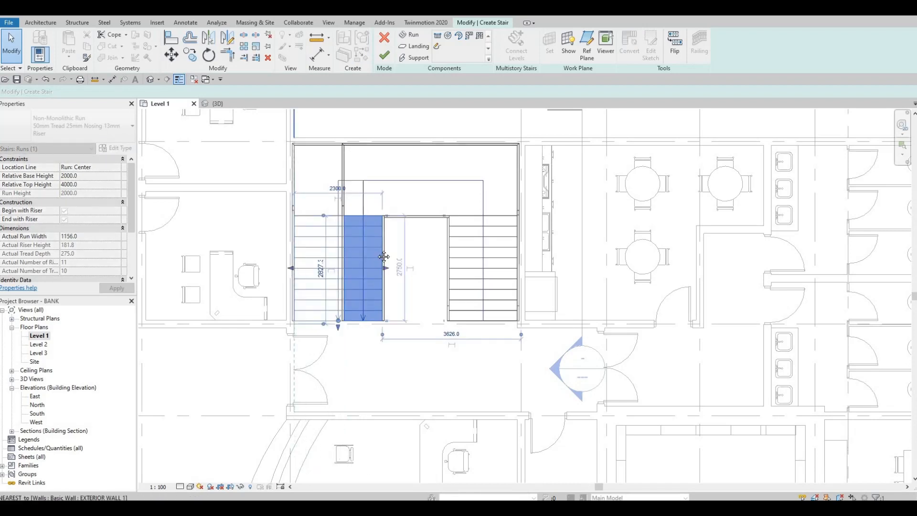
key("Escape")
scroll(384, 254, "down", 1)
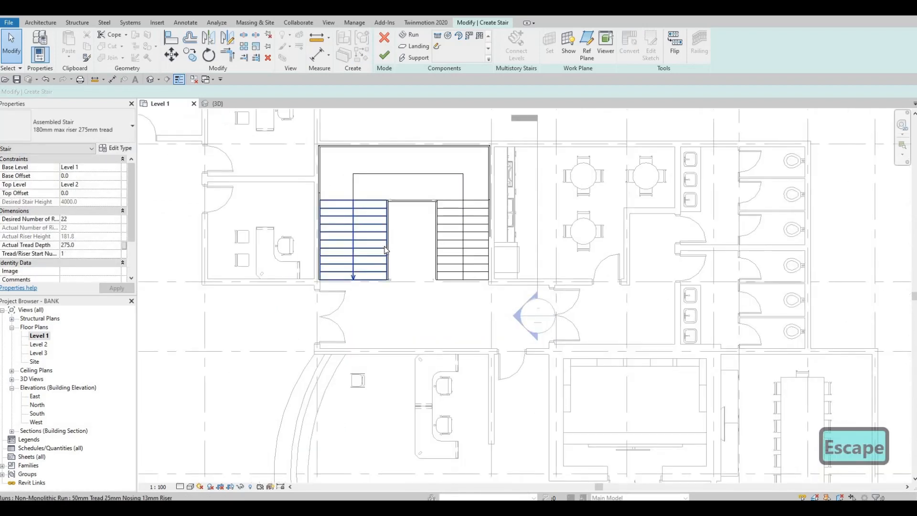
Step: Check the second run's width and set the first run, next to the kitchen, to a matching width of 2300 mm
middle_click_drag(456, 235, 455, 232)
left_click(451, 241)
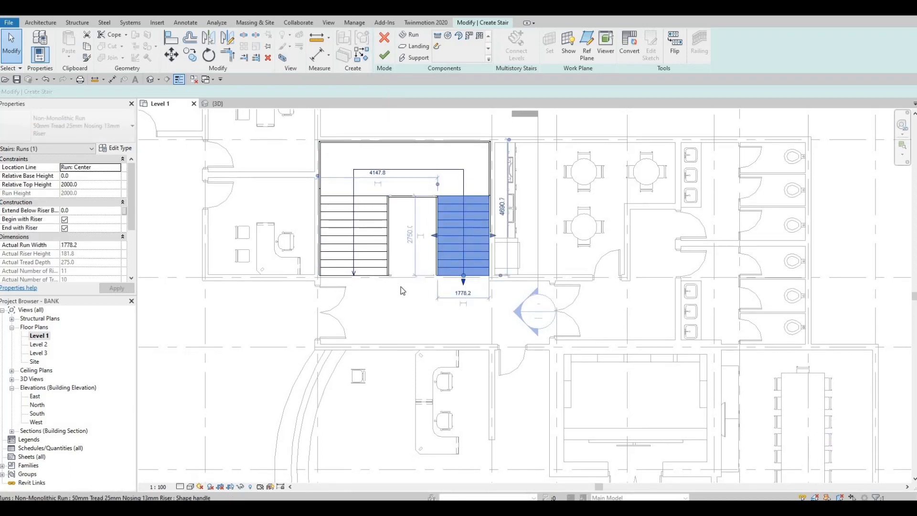
left_click(374, 275)
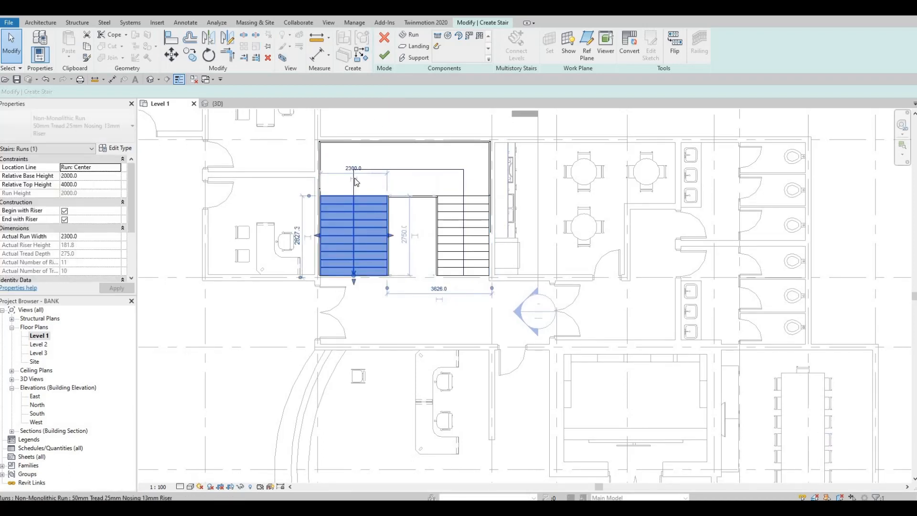
left_click(467, 284)
left_click(463, 294)
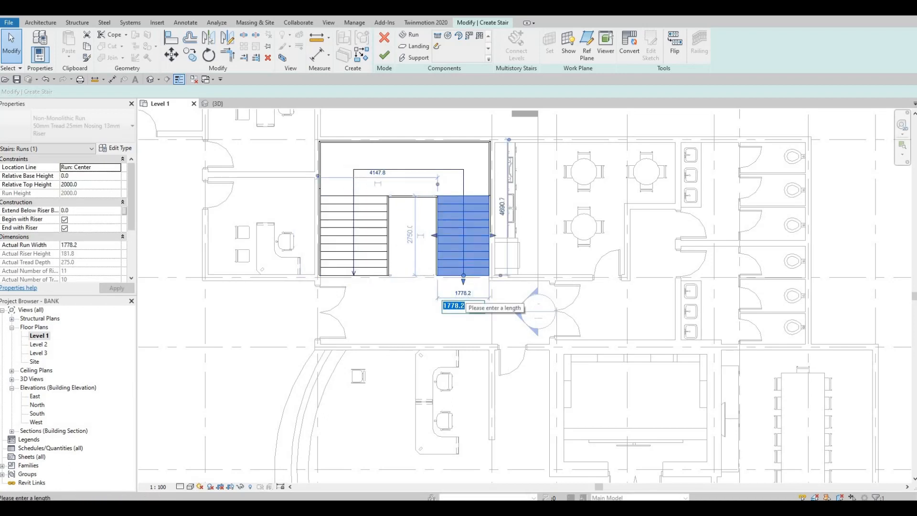
type("2300")
key("Return")
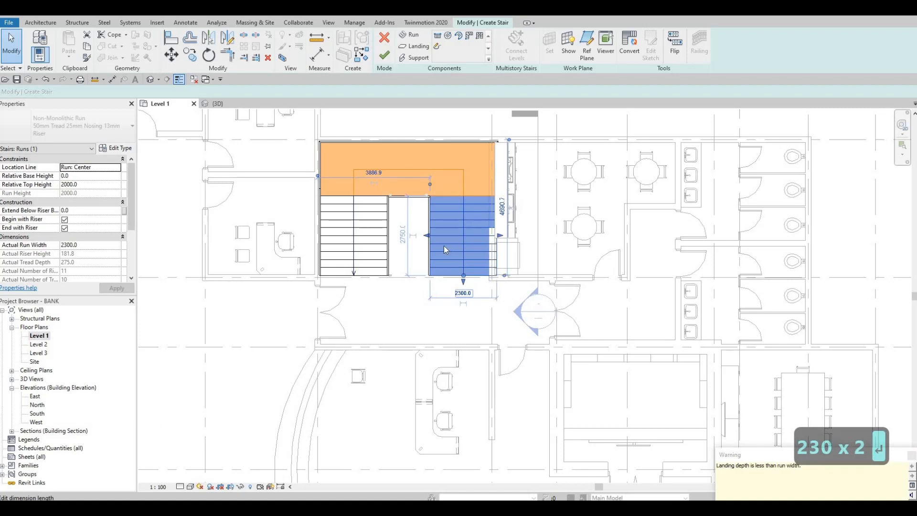
key("Escape")
key("Escape")
left_click(428, 238)
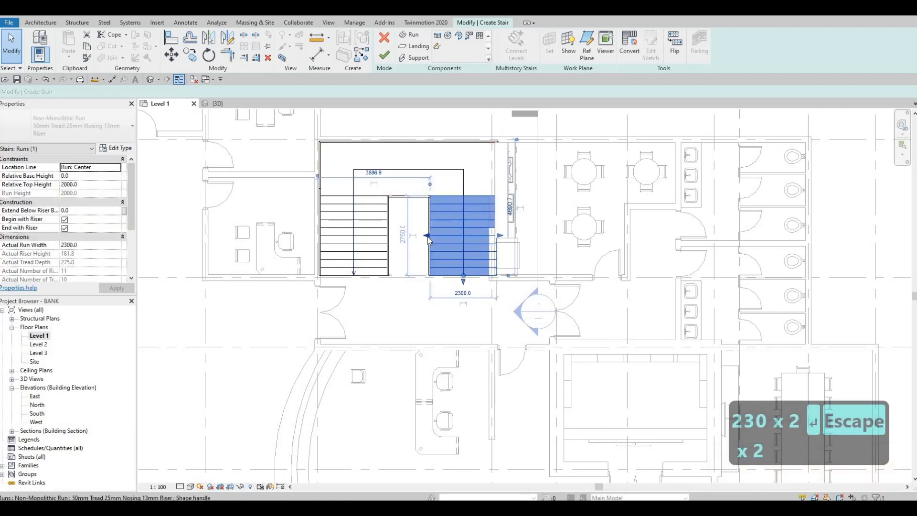
key("Escape")
key("Escape")
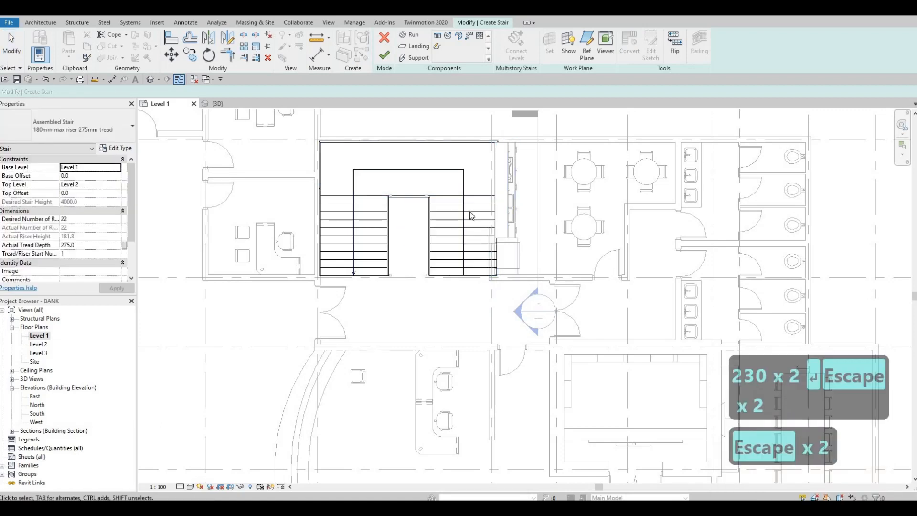
Step: Reshape the first run so its outer edge meets the kitchen wall at grid 6 and its width is about 2350 mm
left_click(426, 238)
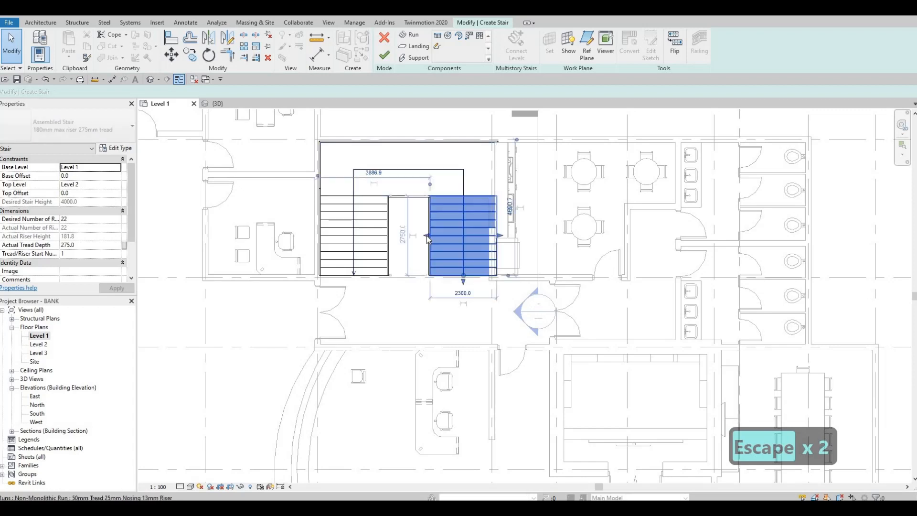
left_click_drag(426, 236, 418, 235)
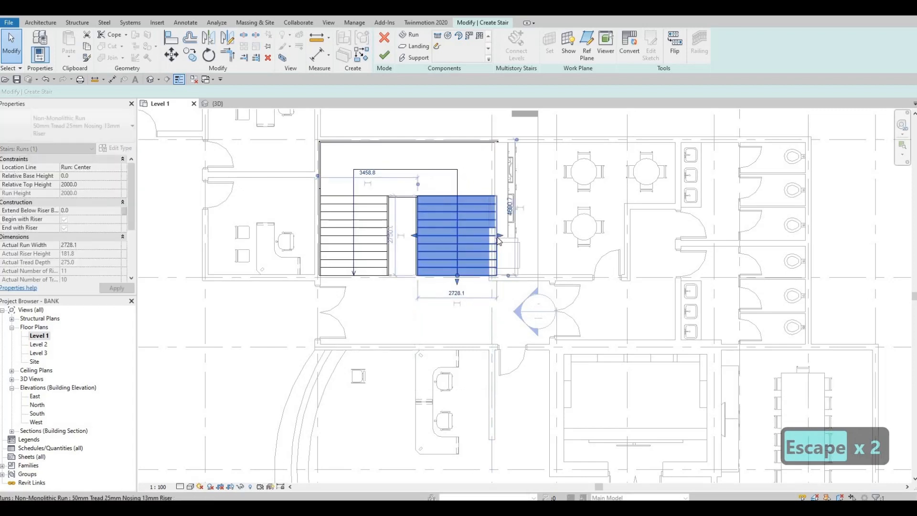
left_click_drag(494, 239, 488, 237)
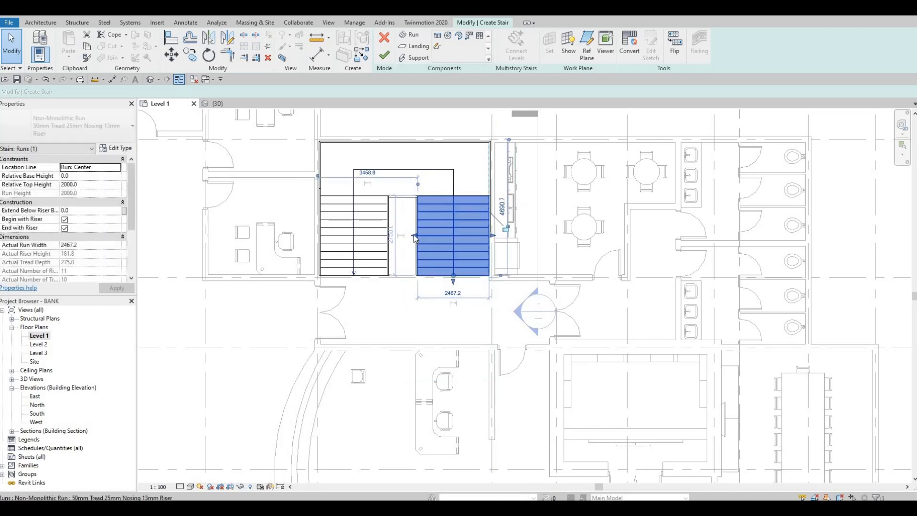
mouse_move(416, 237)
left_mouse_down()
mouse_move(425, 239)
mouse_move(415, 236)
left_mouse_up()
scroll(417, 237, "up", 2)
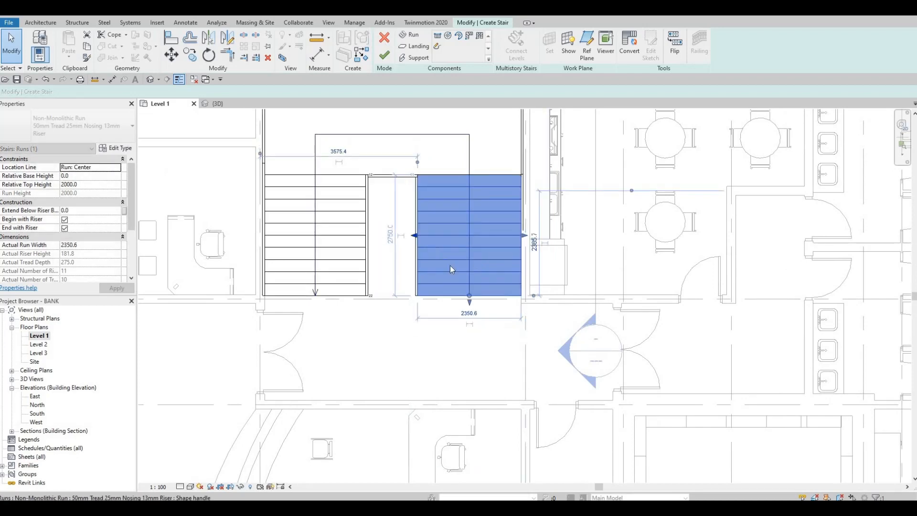
key("Escape")
scroll(454, 272, "down", 2)
key("Escape")
scroll(447, 303, "down", 1)
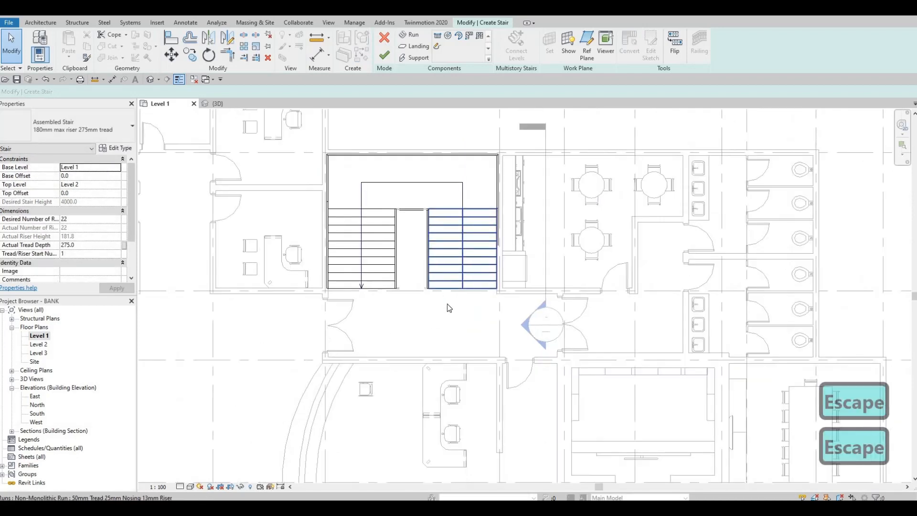
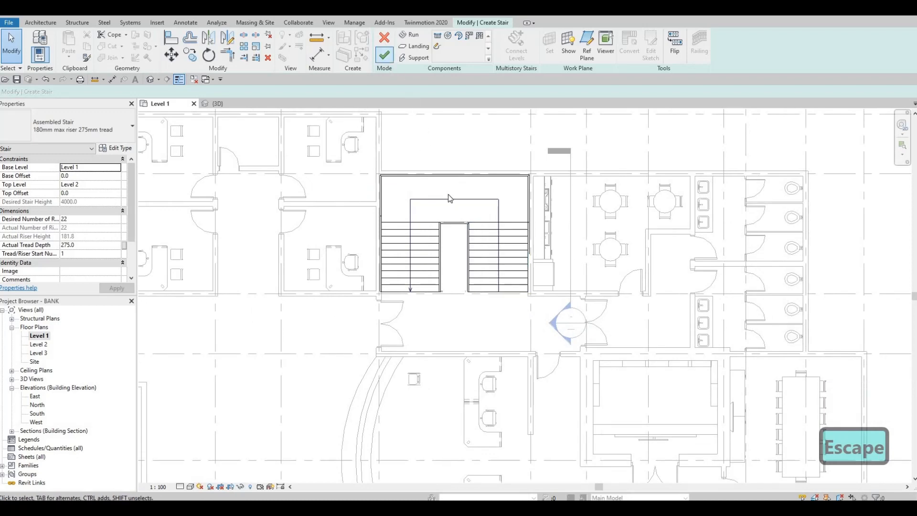
Step: Finish the stair edit and delete the stair's outer railing along the walls in the 3D view
left_click(384, 54)
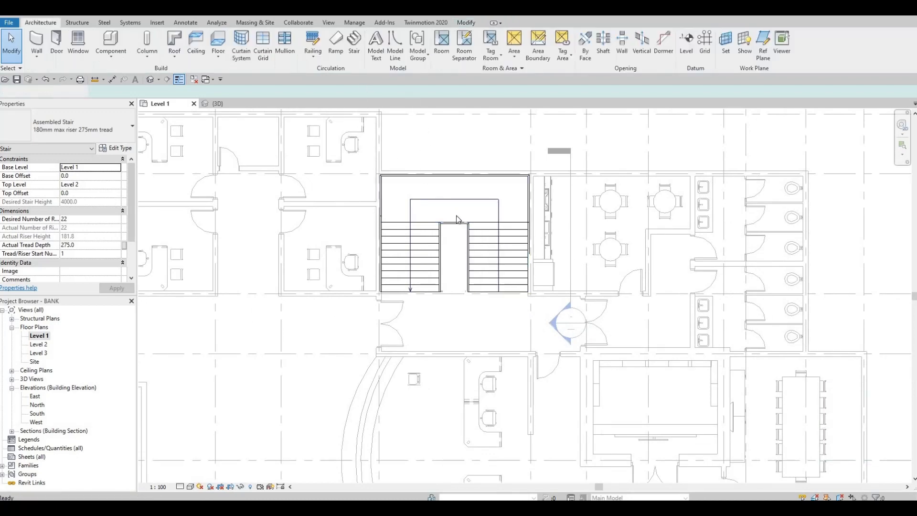
key("Escape")
key("Escape")
left_click(217, 103)
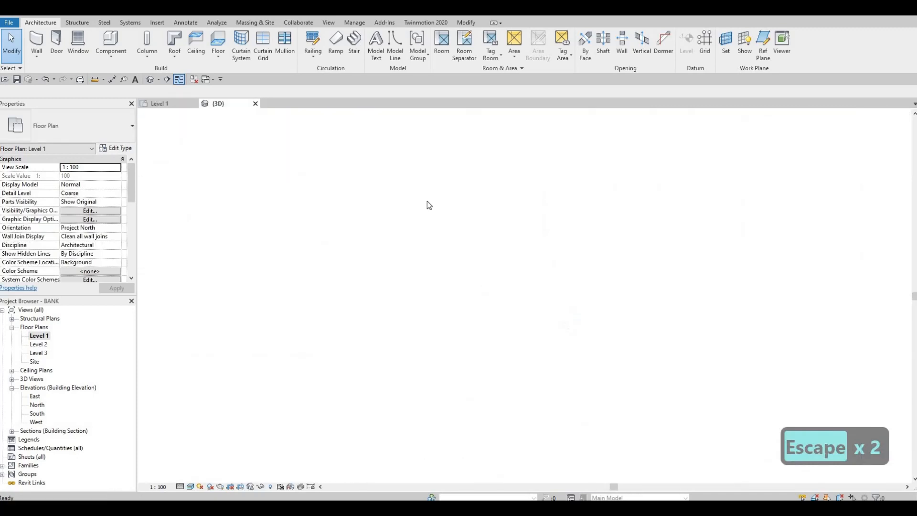
scroll(552, 145, "up", 3)
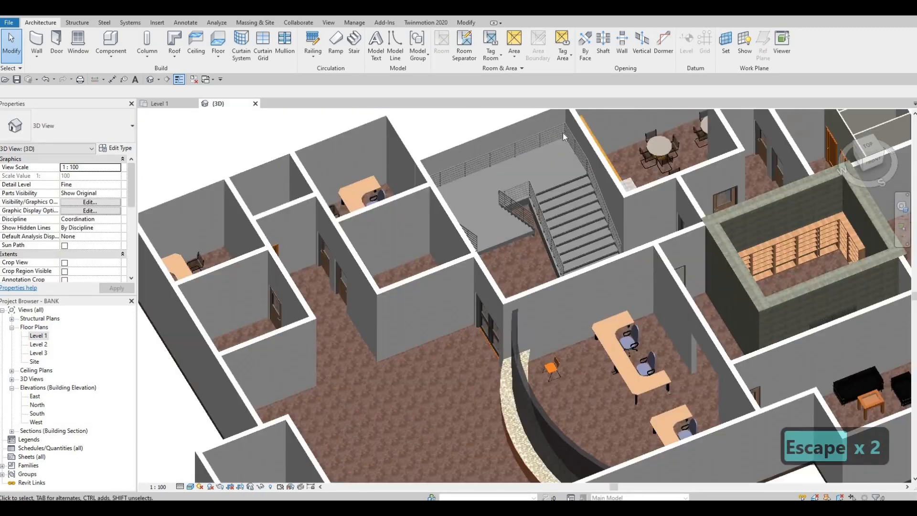
left_click(548, 147)
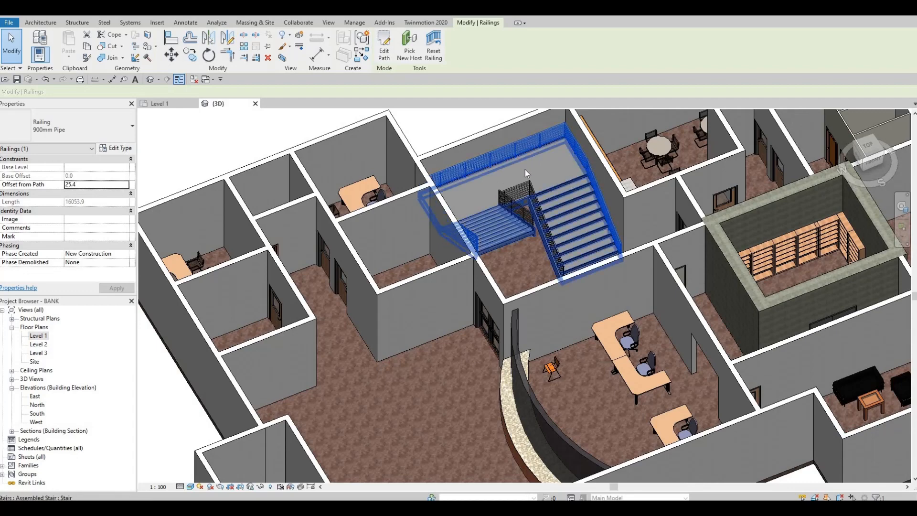
key("Delete")
Step: Change the stair's inner railing type to Glass Panel - Bottom Fill
middle_click_drag(516, 201, 586, 184, "shift")
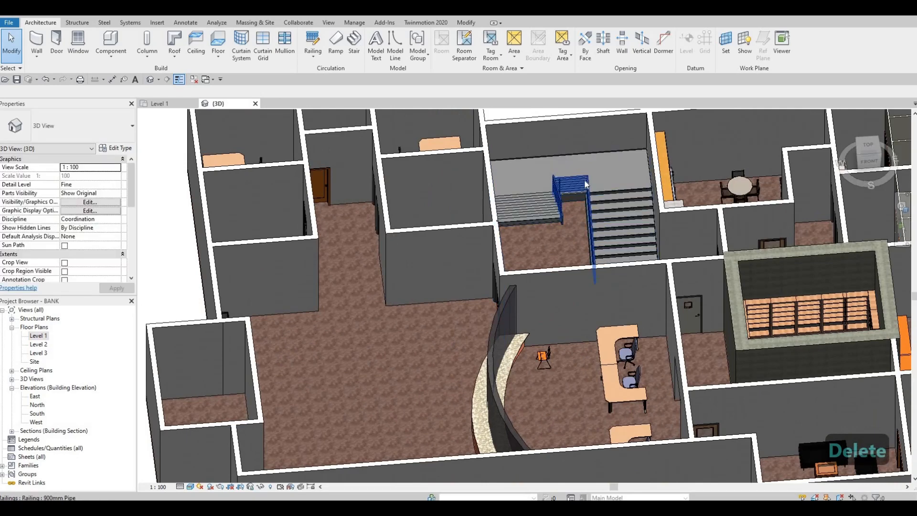
left_click(585, 185)
left_click(70, 132)
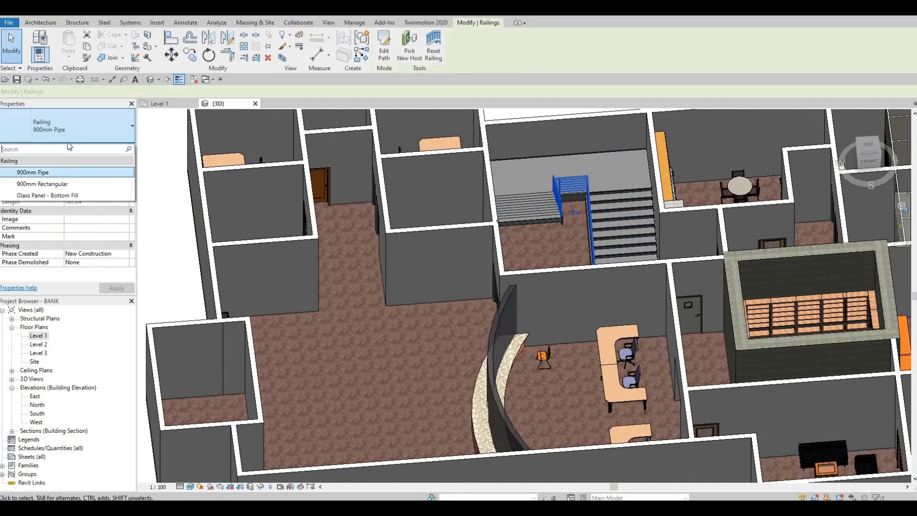
left_click(64, 196)
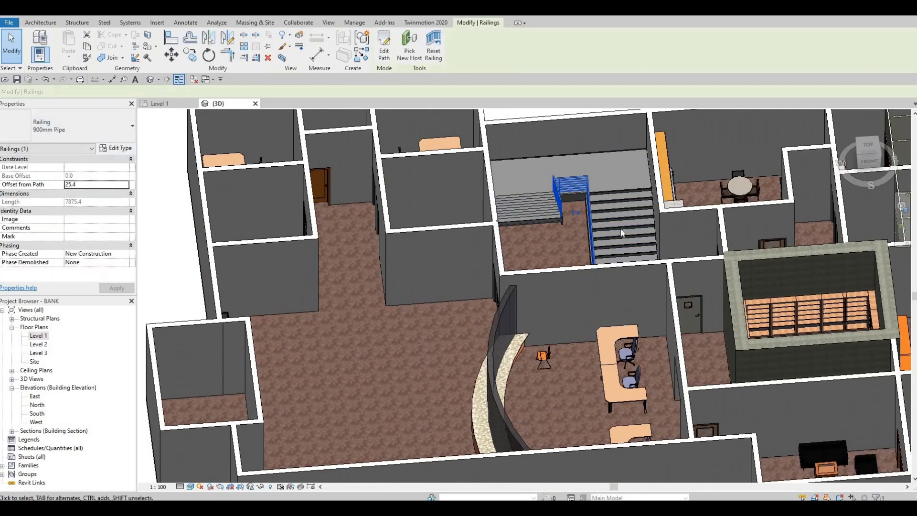
key("Escape")
Step: Change the stair's type to Precast Stair and return to the Level 1 floor plan
middle_click_drag(476, 227, 520, 217, "shift")
left_click(520, 217)
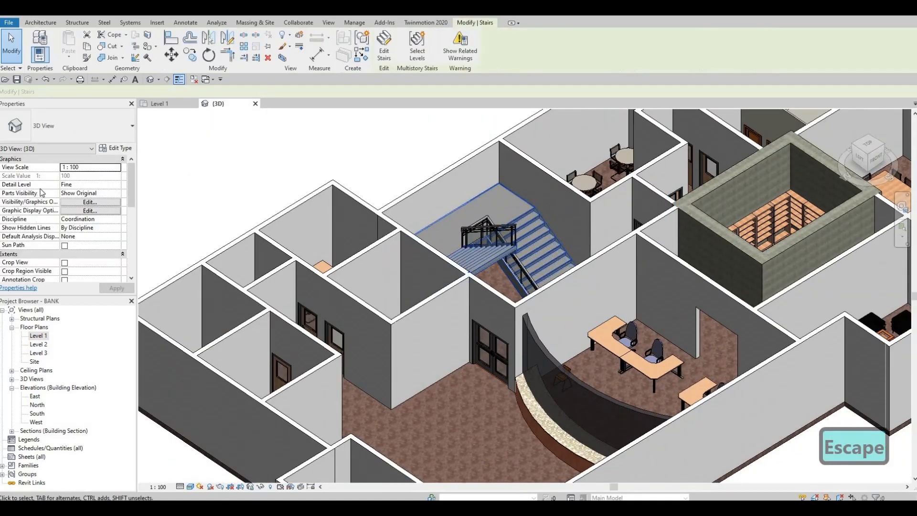
left_click(69, 140)
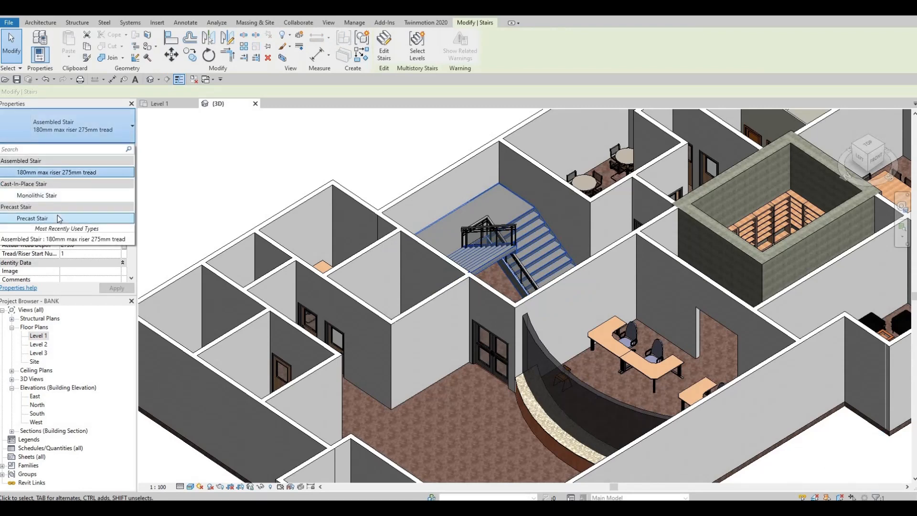
left_click(58, 218)
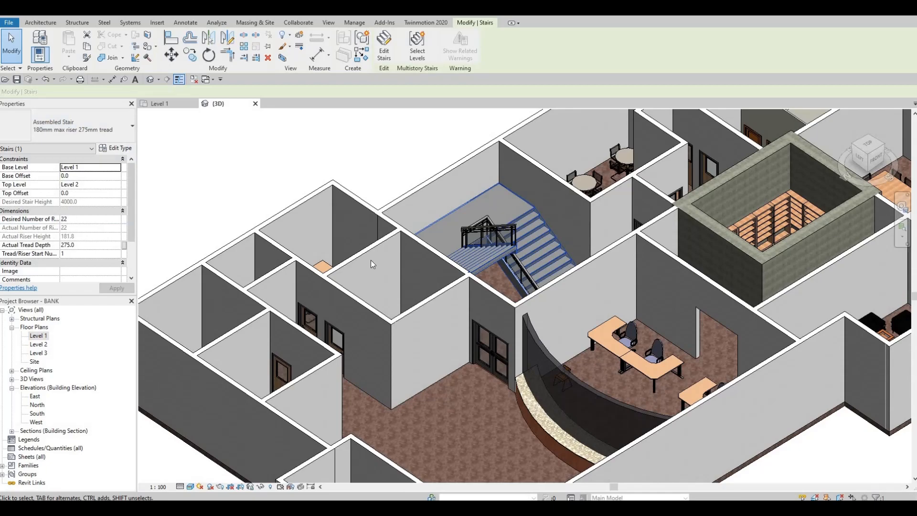
key("Escape")
key("Escape")
middle_click_drag(372, 264, 594, 229, "shift")
middle_click_drag(718, 295, 714, 297, "shift")
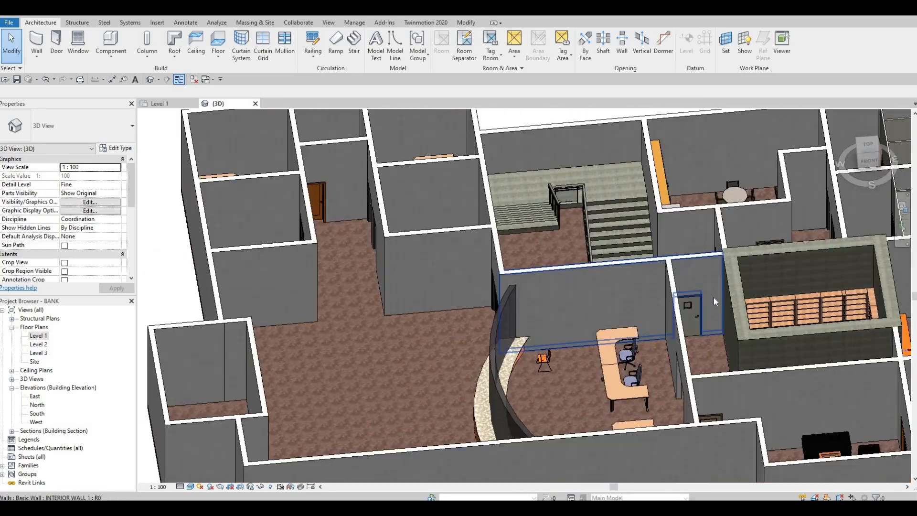
key("ctrl+Tab")
scroll(506, 217, "up", 5)
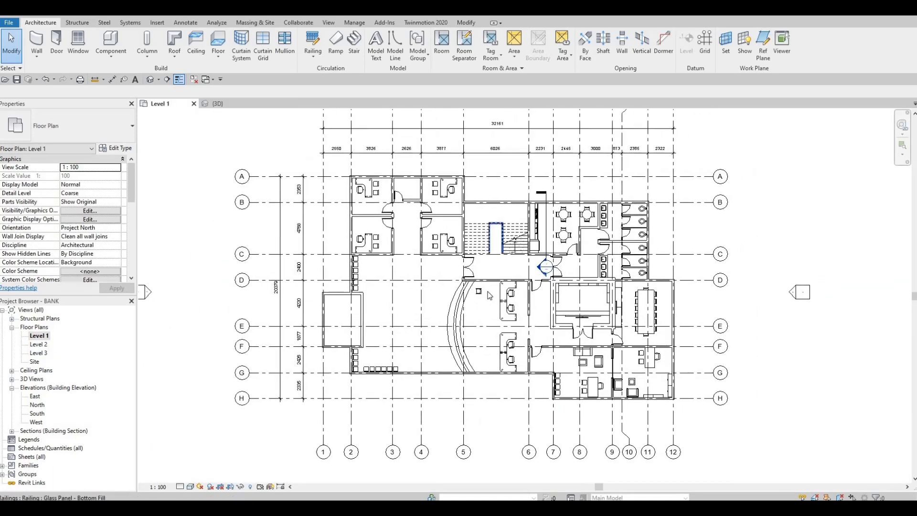
scroll(515, 244, "up", 3)
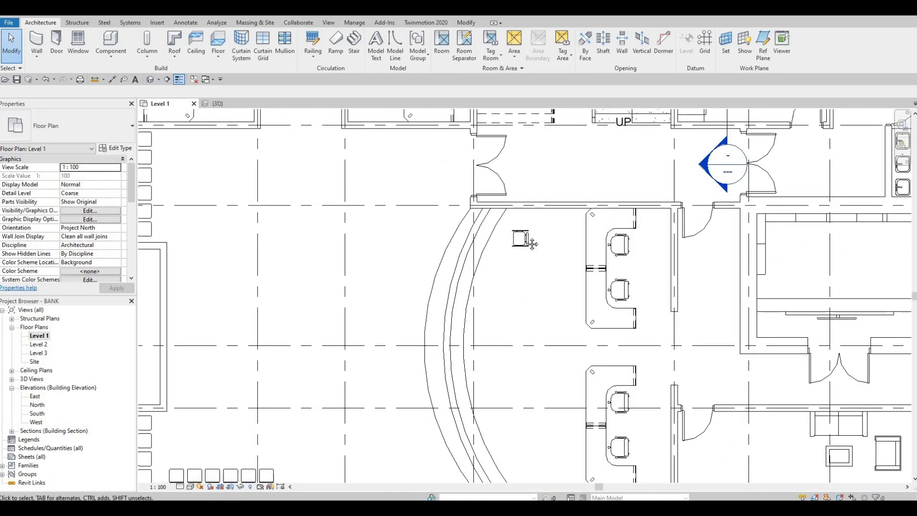
Step: Move the stacking chair onto the inner edge of the curved counter, about 700 mm from grid 5
left_click(533, 223)
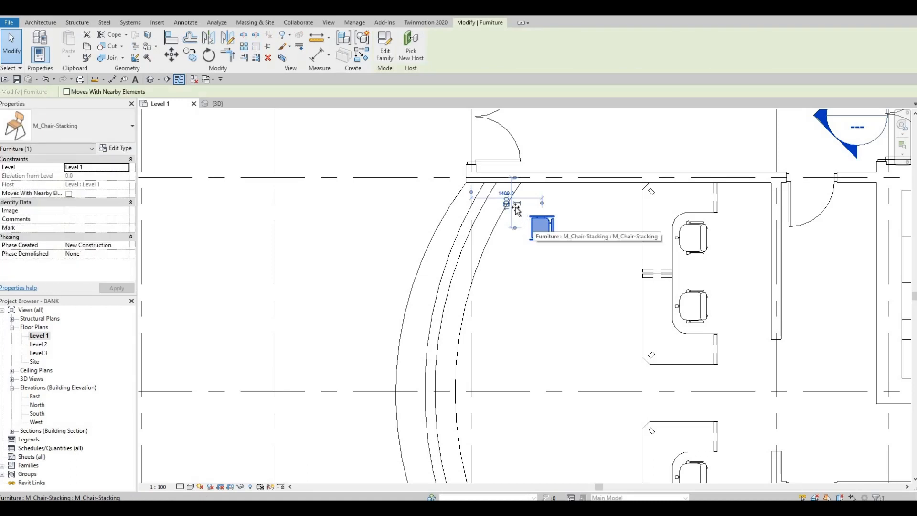
left_click_drag(531, 224, 493, 224)
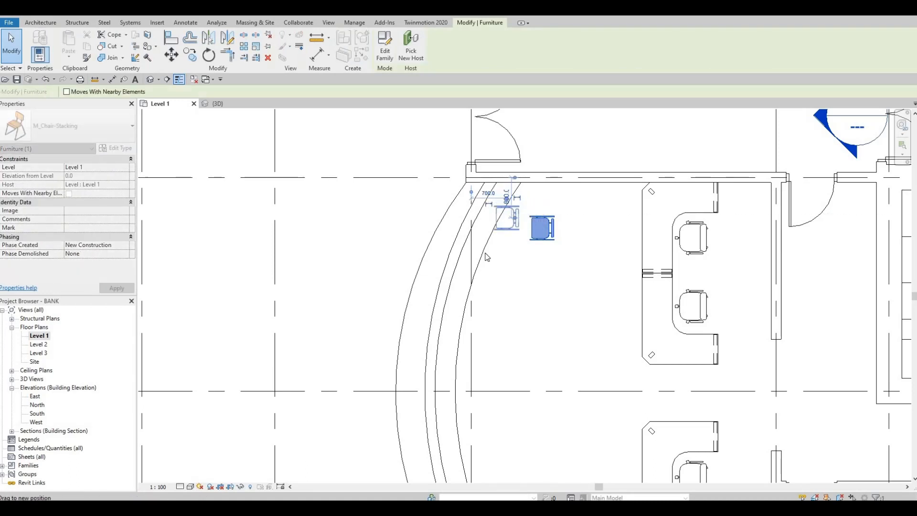
scroll(517, 228, "down", 1)
key("Escape")
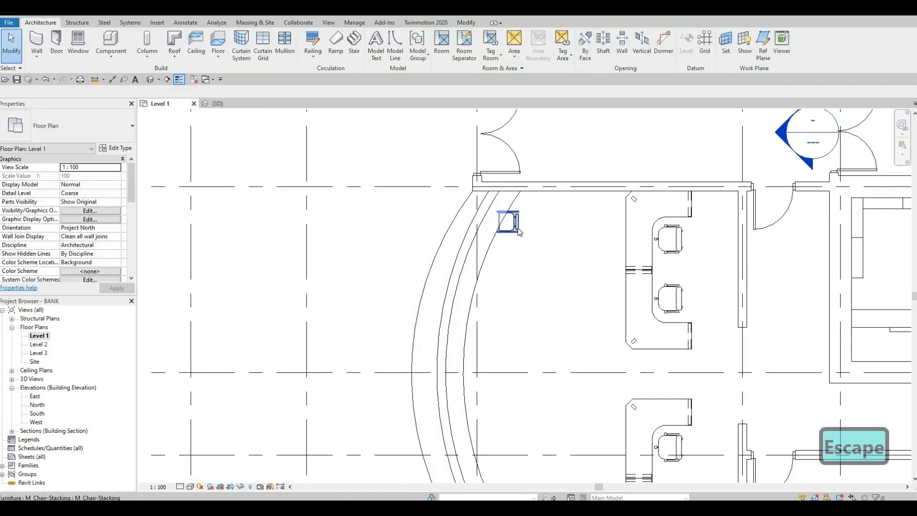
left_click(512, 222)
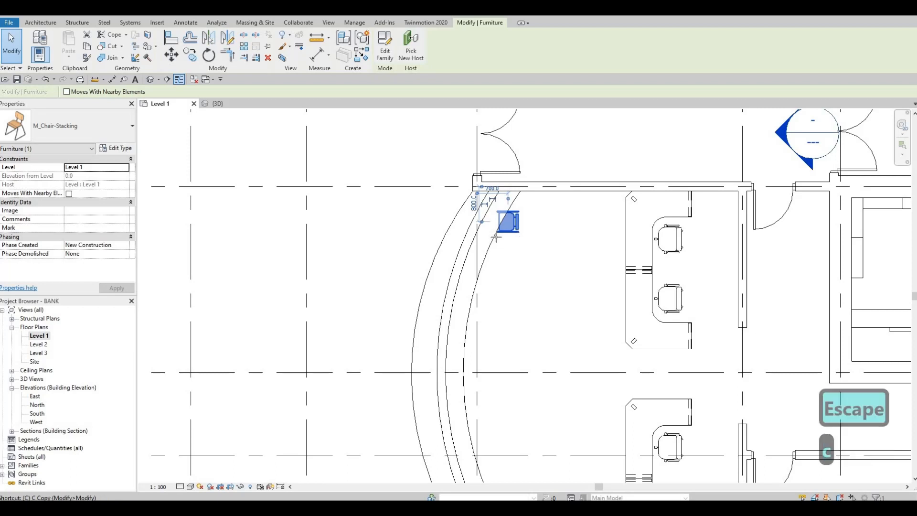
key("c")
key("s")
scroll(499, 224, "up", 3)
key("space")
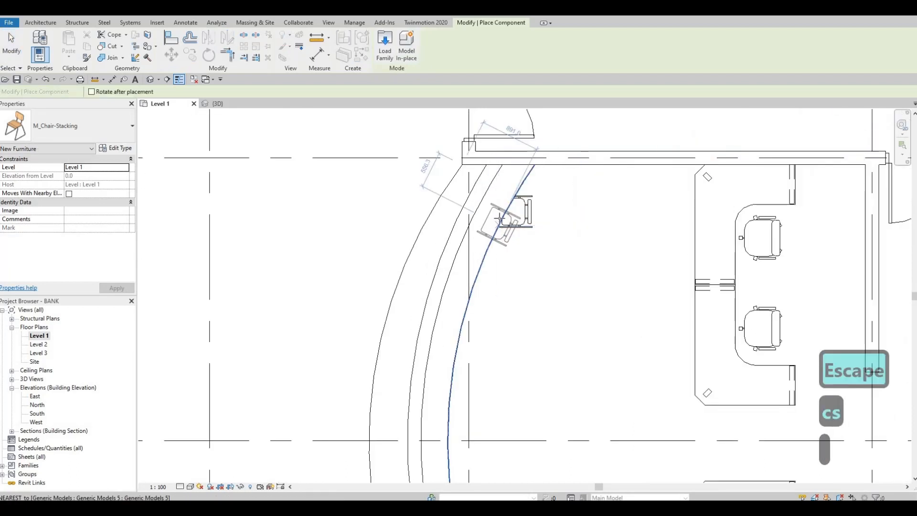
key("space")
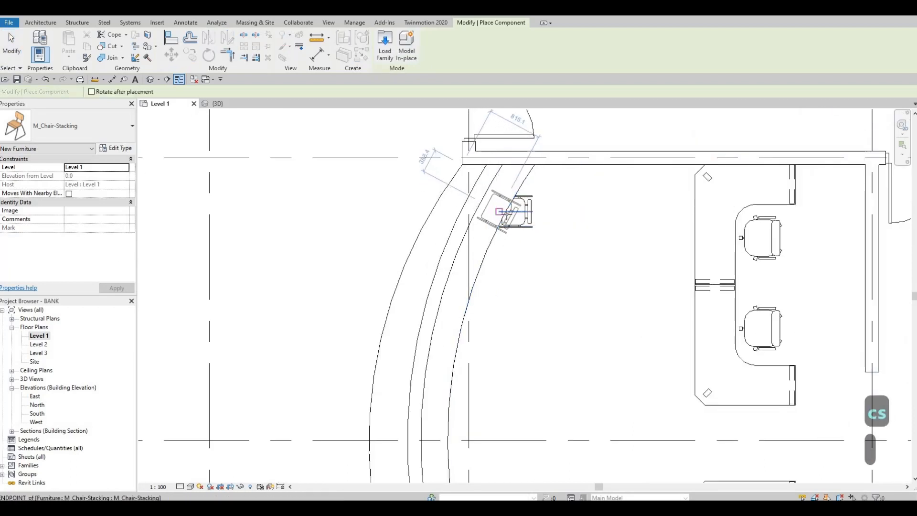
key("Escape")
key("Escape")
Step: Try deleting the stacking chair at the curved counter and placing a Breuer chair there, and undo the deletion
left_click(525, 227)
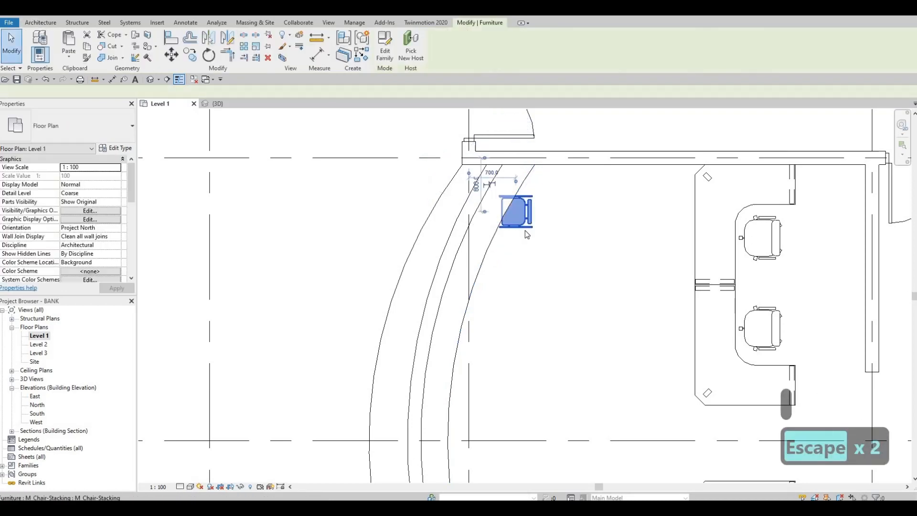
key("Delete")
scroll(495, 222, "down", 6)
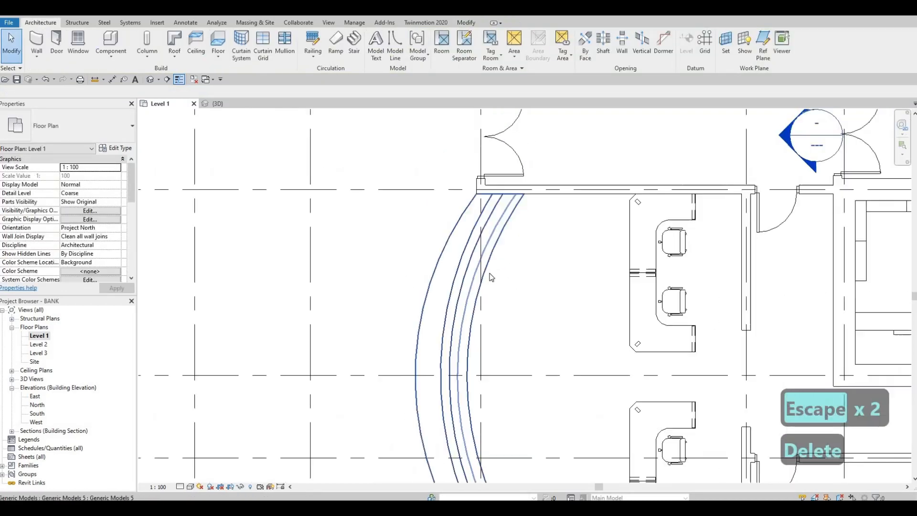
key("c")
key("s")
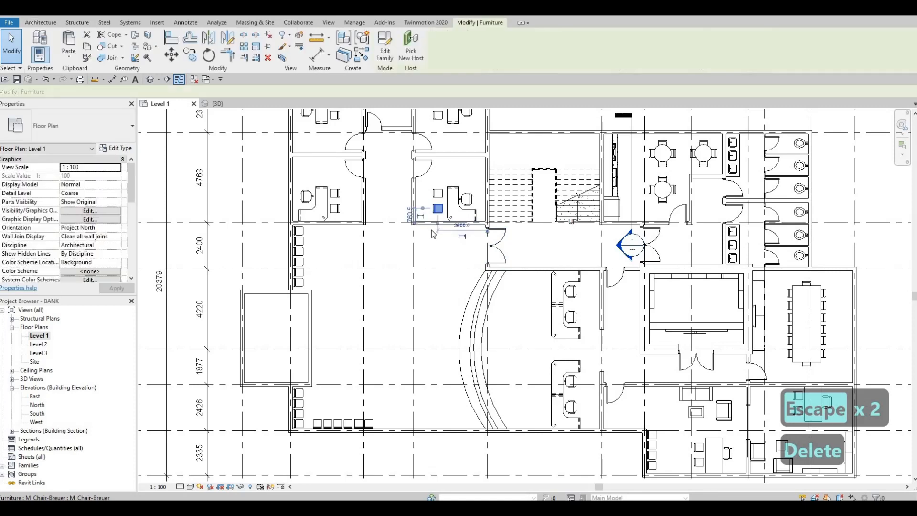
key("Escape")
key("Escape")
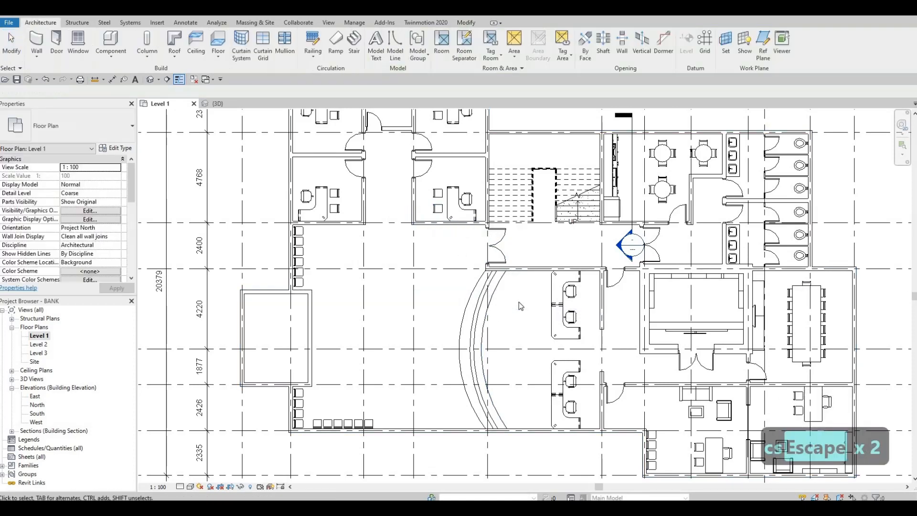
key("c")
key("m")
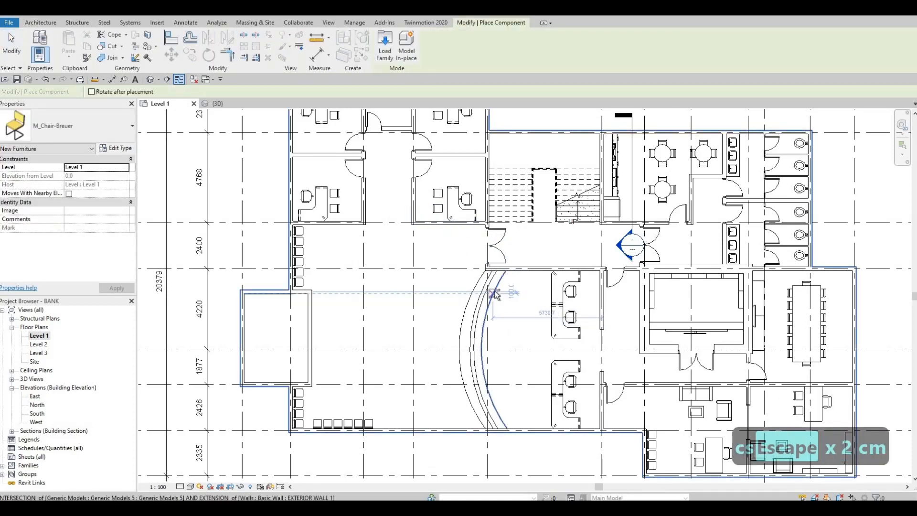
key("ctrl+z")
key("Escape")
key("ctrl+z")
scroll(496, 292, "up", 3)
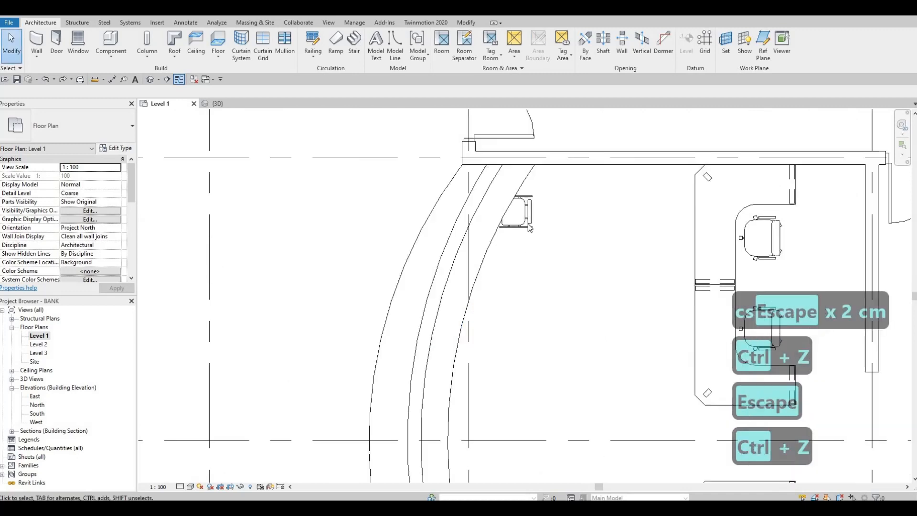
Step: Move the stacking chair clear of the curved counter, to about 1600 mm from grid 5
key("Escape")
left_click_drag(531, 212, 592, 221)
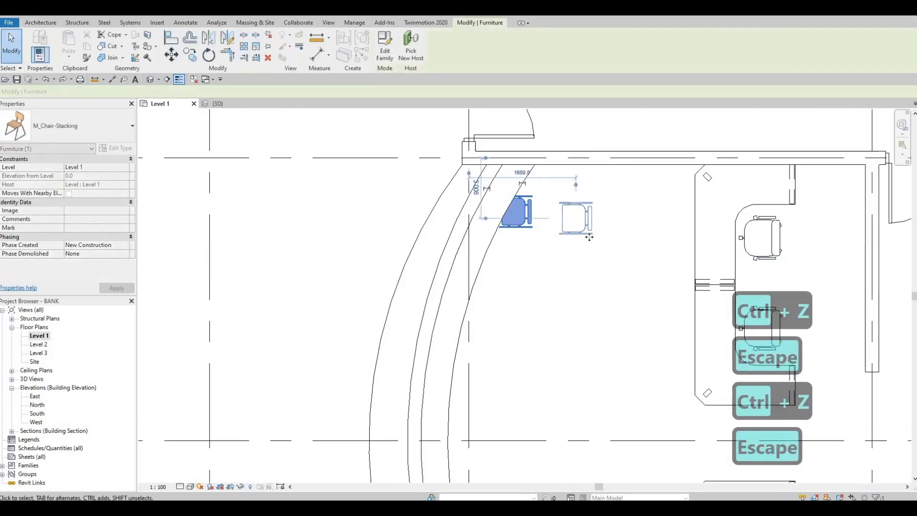
key("Escape")
left_click(575, 229)
key("c")
key("s")
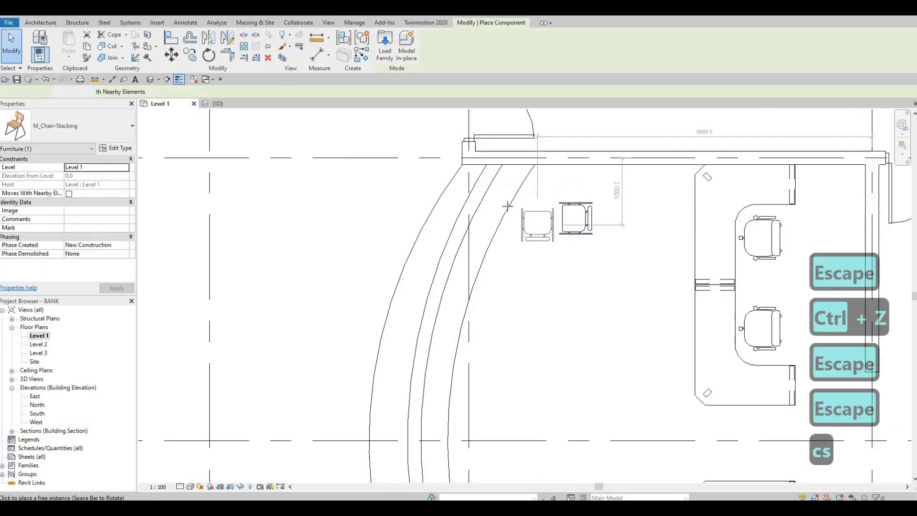
scroll(537, 217, "up", 2)
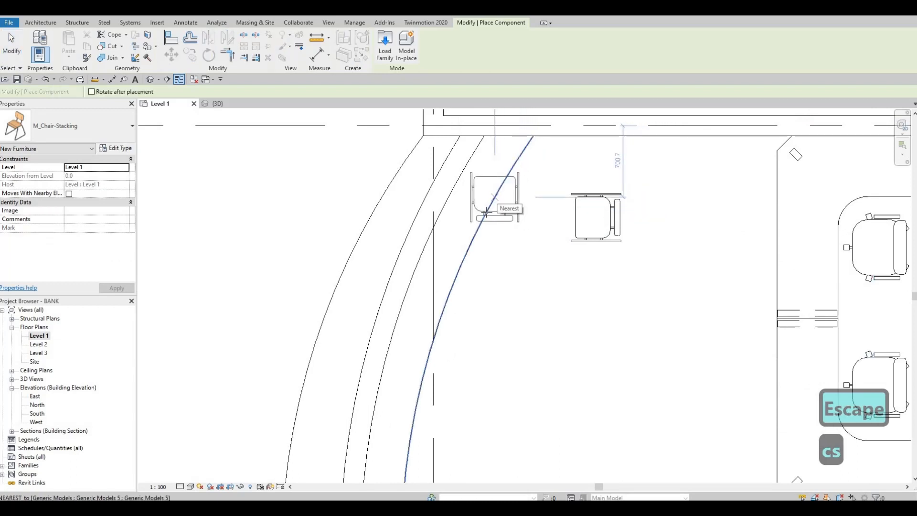
key("Escape")
key("Escape")
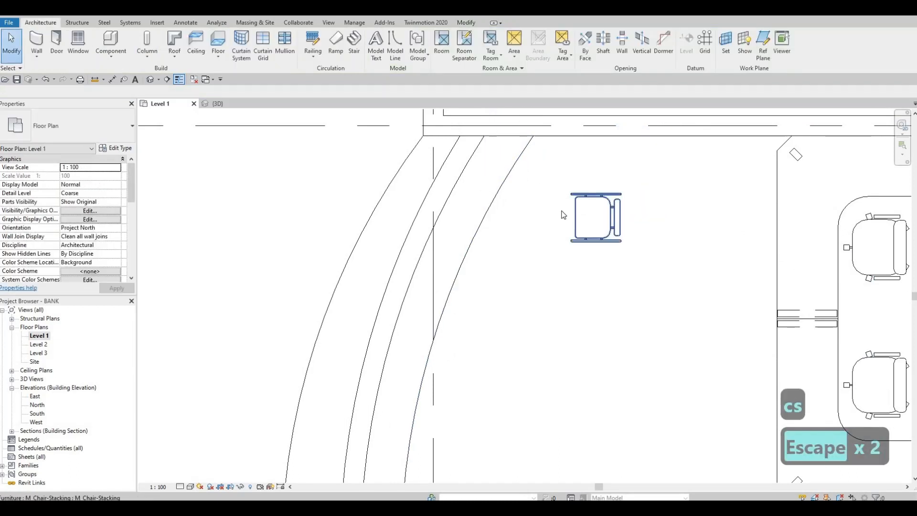
Step: Place a similar stacking chair on the curved counter's inner edge near the grid D wall, rotated to follow the curve
left_click(585, 210)
key("c")
key("s")
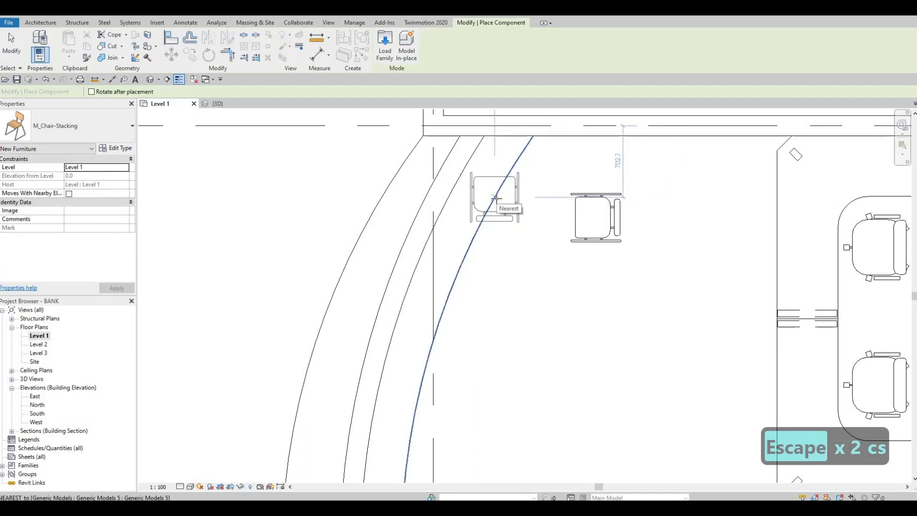
key("space")
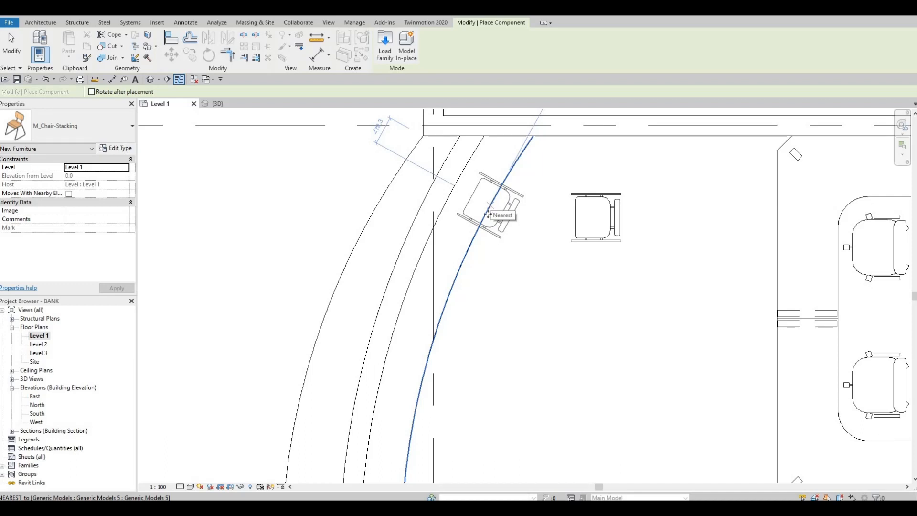
left_click(488, 214)
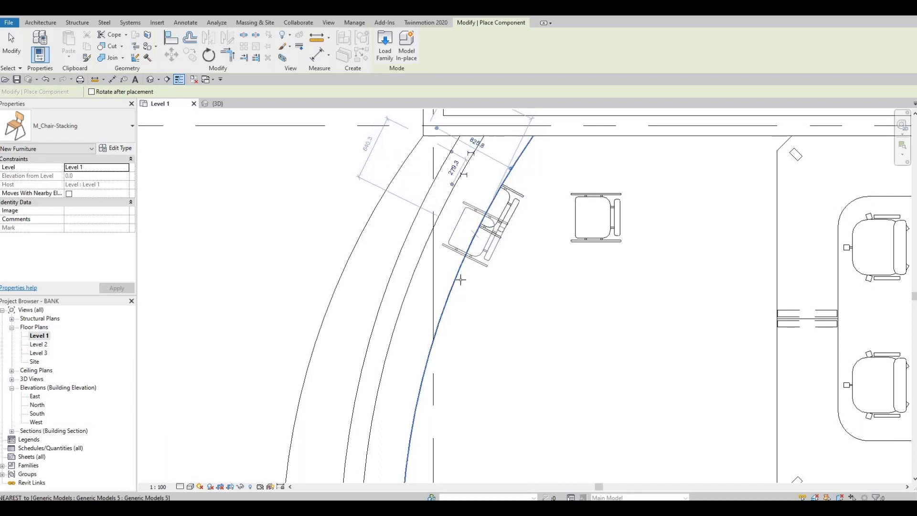
Step: Place a second stacking chair farther along the curved counter's inner edge, aligned to the curve
middle_click_drag(462, 266, 471, 172)
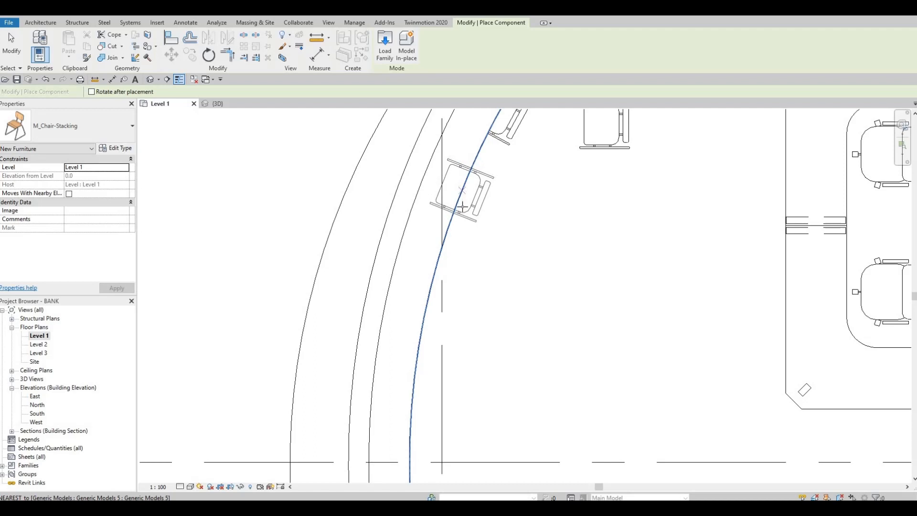
scroll(475, 269, "down", 3)
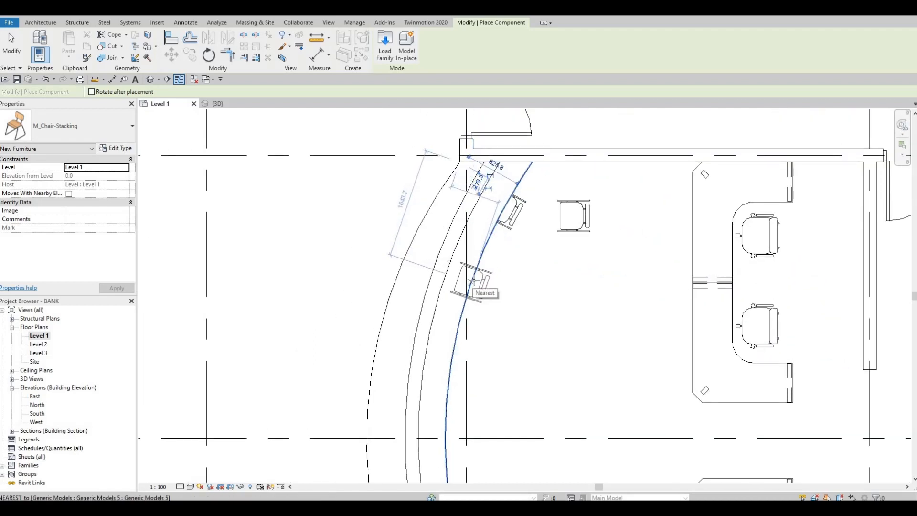
left_click(471, 288)
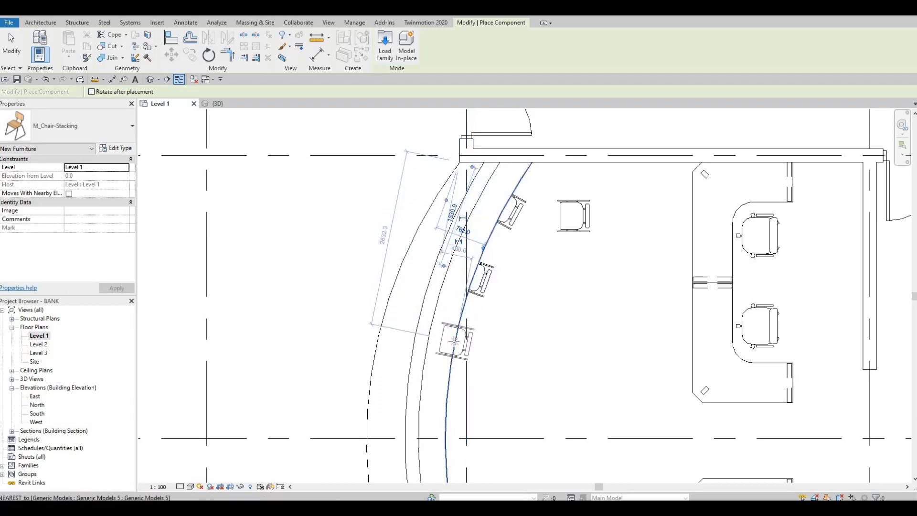
Step: Place six more stacking chairs at even spacing along the curved counter's inner edge, continuing to the grid G wall
left_click(455, 342)
middle_click_drag(454, 342, 431, 202)
scroll(430, 202, "down", 1)
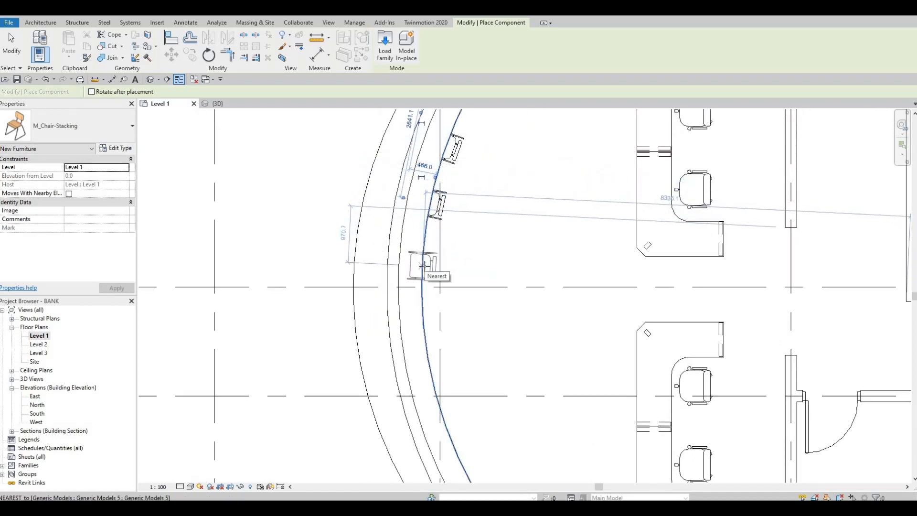
left_click(424, 266)
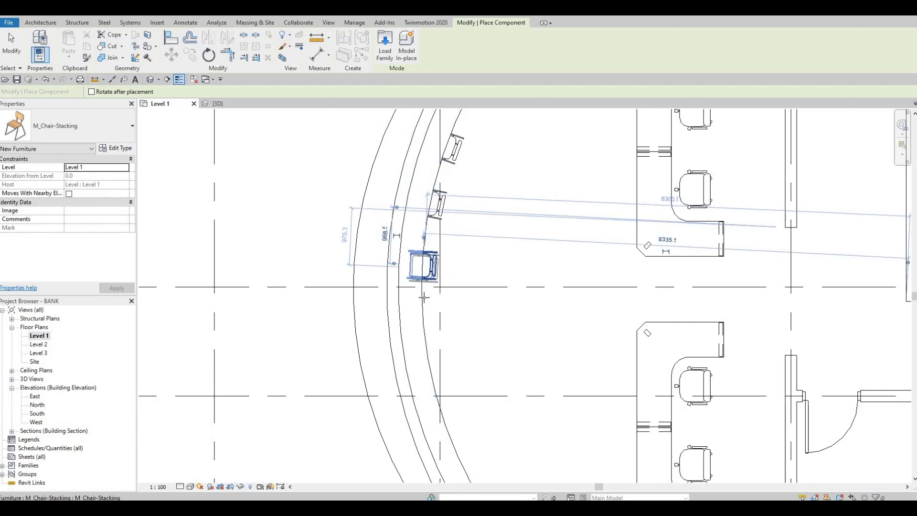
scroll(424, 266, "down", 2)
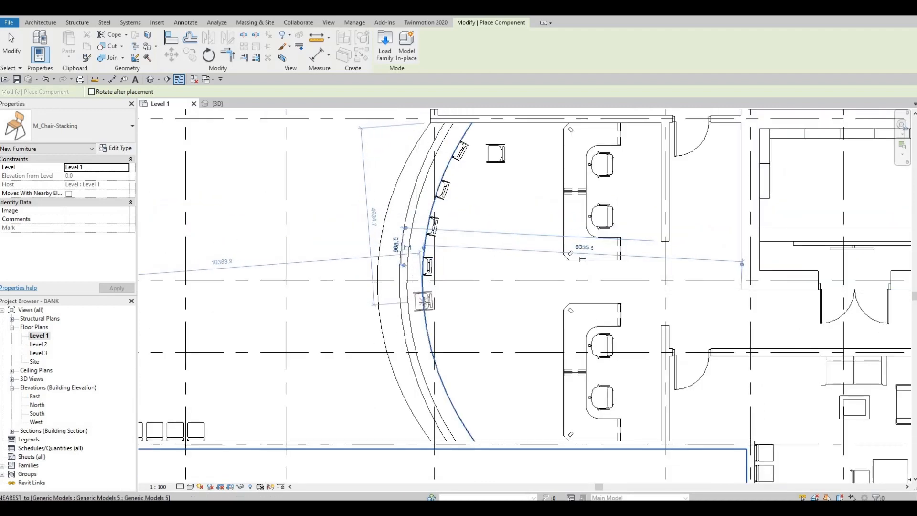
left_click(423, 302)
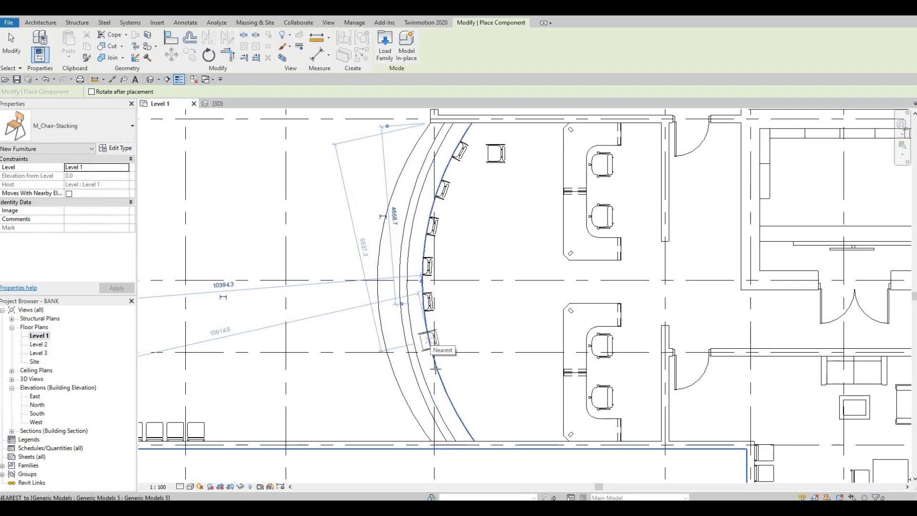
left_click(431, 339)
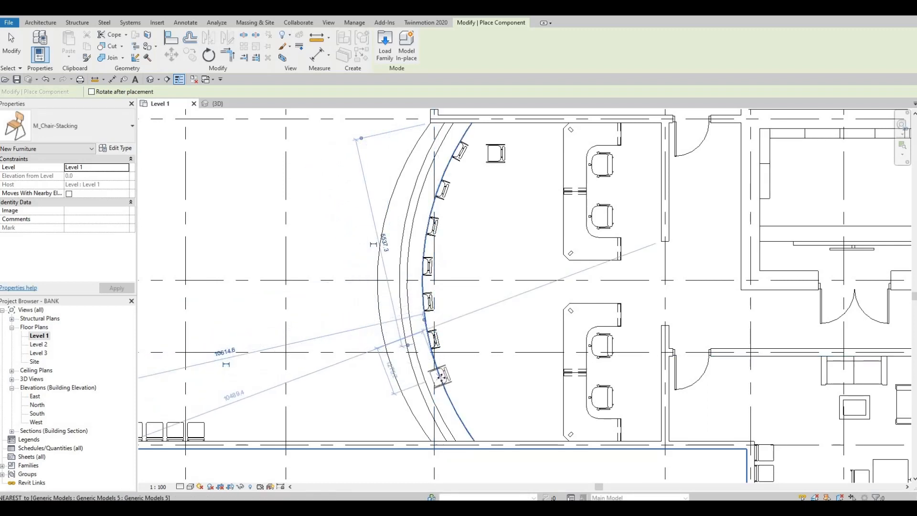
left_click(442, 377)
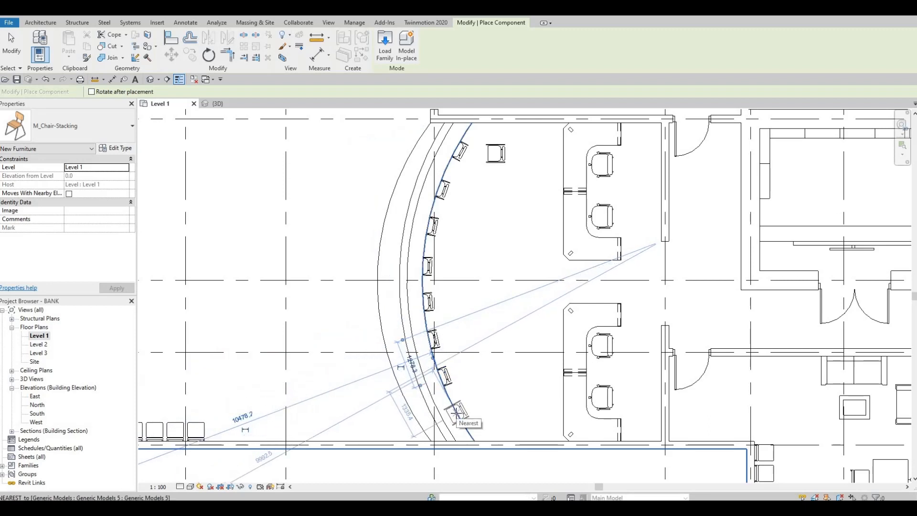
left_click(456, 408)
key("Escape")
key("Escape")
key("Escape")
key("Escape")
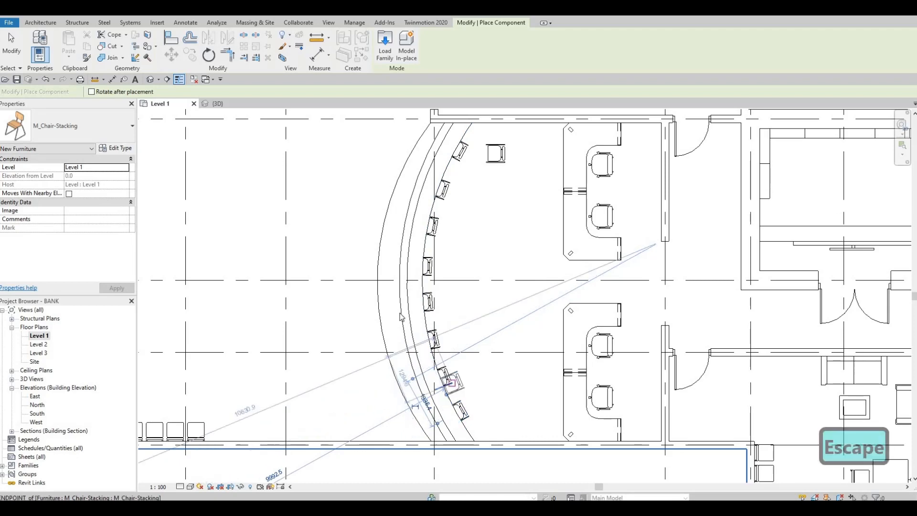
Step: Delete the loose stacking chair behind the curved counter and check the counter in the 3D view before returning to the Level 1 plan
scroll(292, 346, "down", 2)
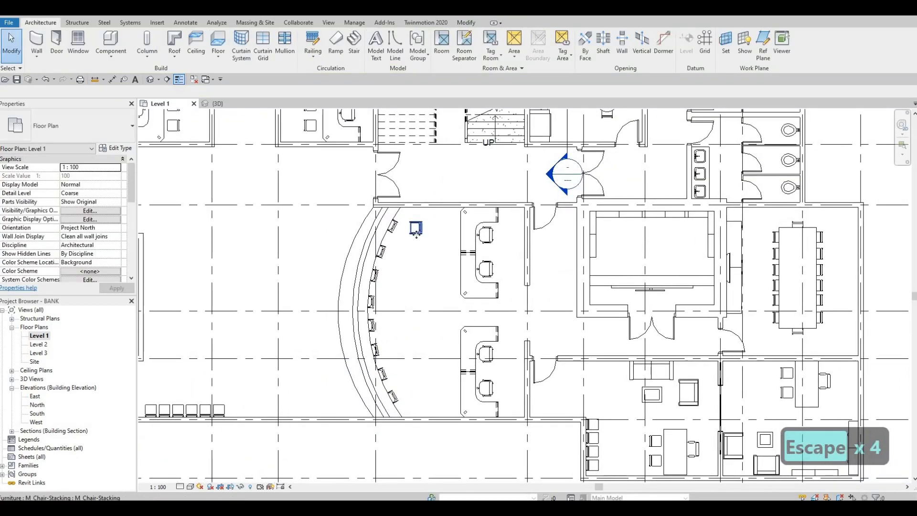
left_click(416, 230)
key("Delete")
key("ctrl+Tab")
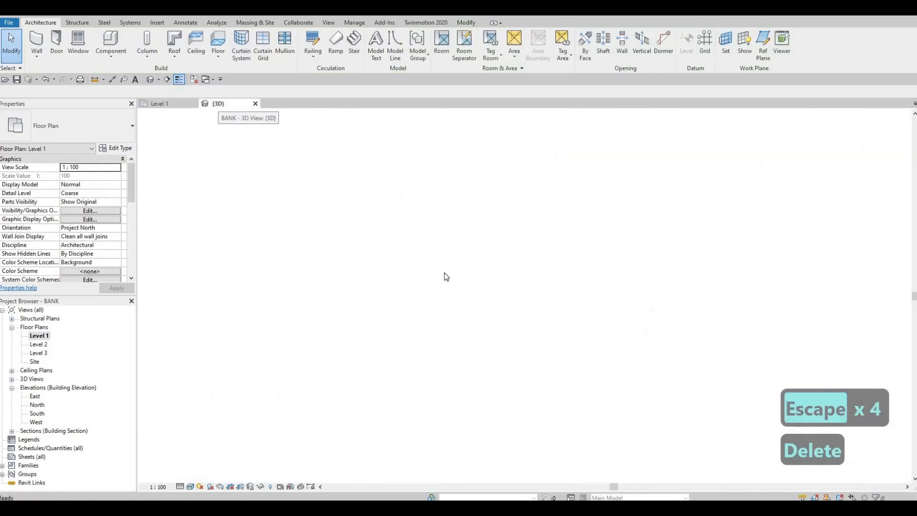
scroll(553, 266, "up", 6)
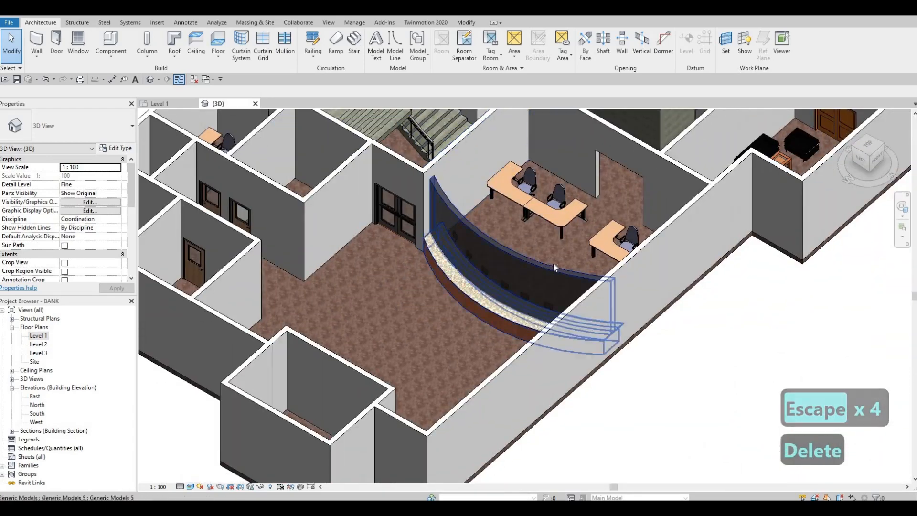
middle_click_drag(555, 277, 29, 363, "shift")
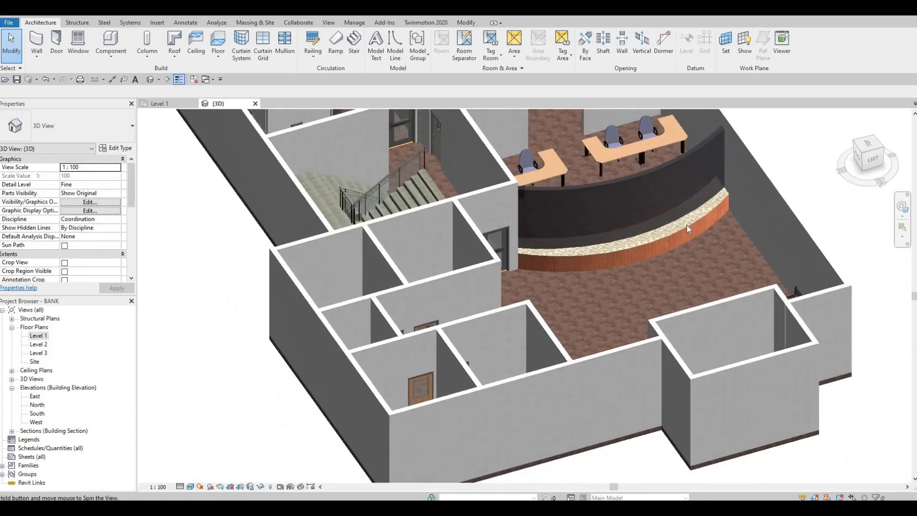
left_click(160, 104)
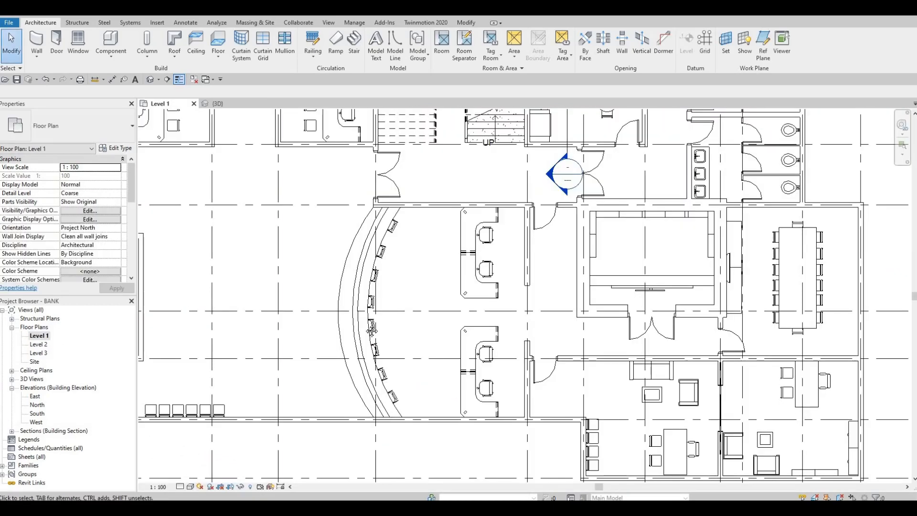
Step: Move the building section from the kitchen area to the curved counter, running near grid 5 from above grid D to below grid G
scroll(308, 280, "down", 3)
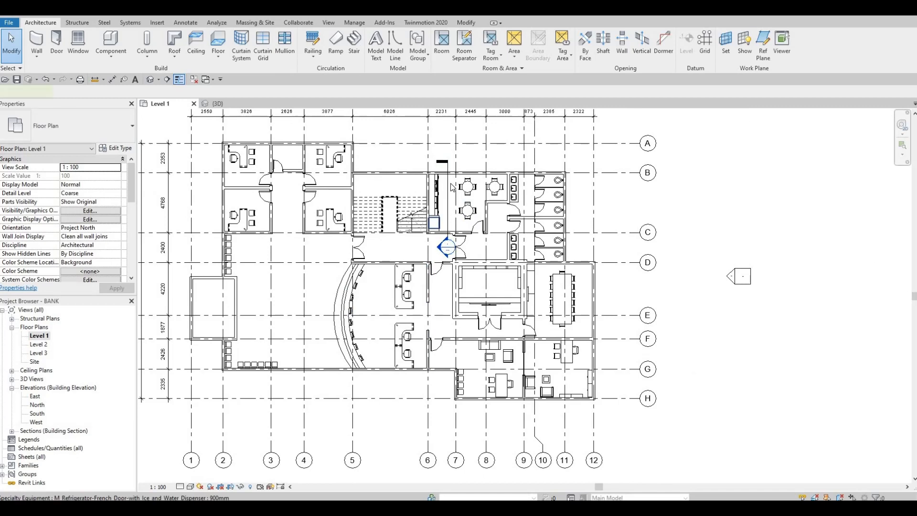
left_click(452, 186)
key("Escape")
left_click(447, 187)
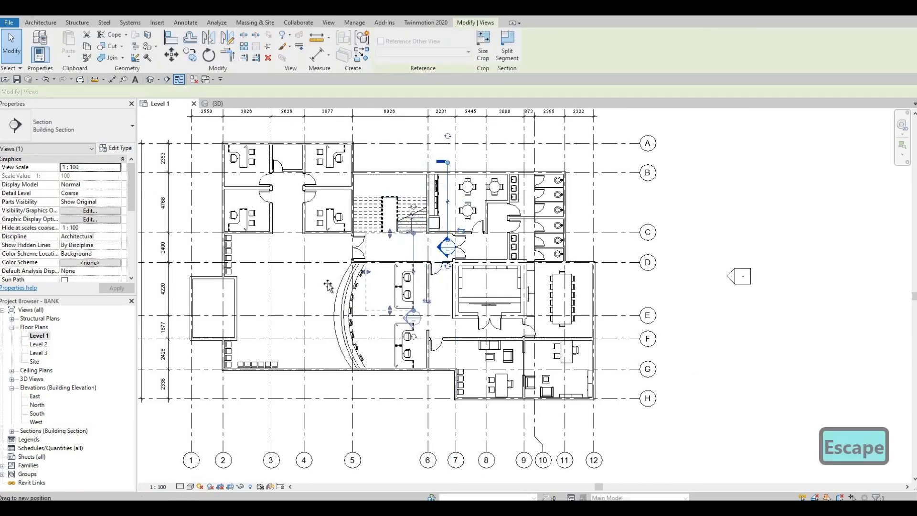
left_click_drag(328, 285, 324, 290)
left_click_drag(347, 331, 329, 374)
key("Escape")
scroll(334, 347, "up", 2)
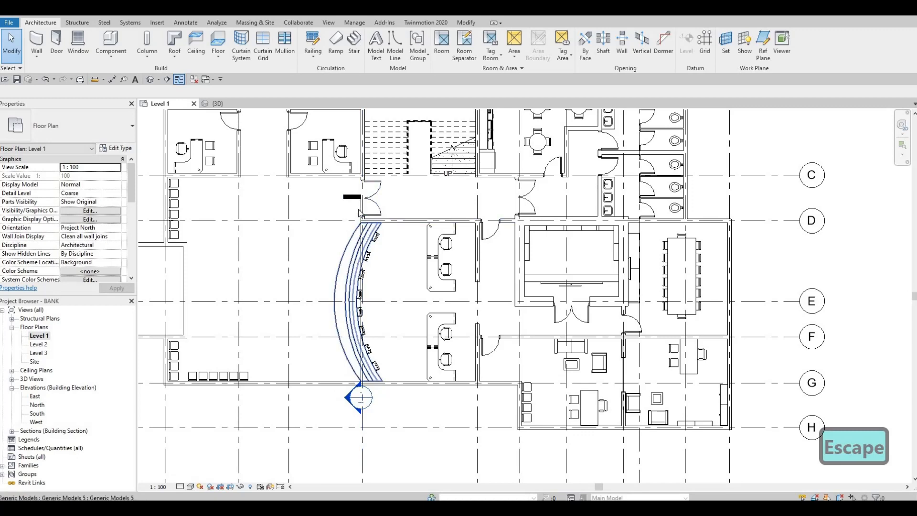
Step: Shift the building section line slightly from grid 5 toward grid 4 so it cuts through the curved counter
scroll(366, 231, "up", 3)
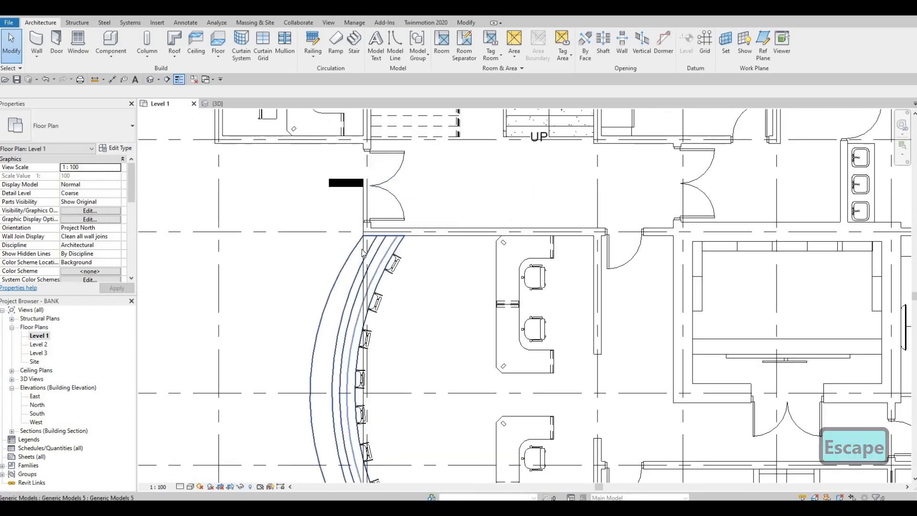
left_click_drag(362, 246, 347, 288)
key("Escape")
scroll(346, 287, "down", 2)
middle_click_drag(346, 287, 348, 275)
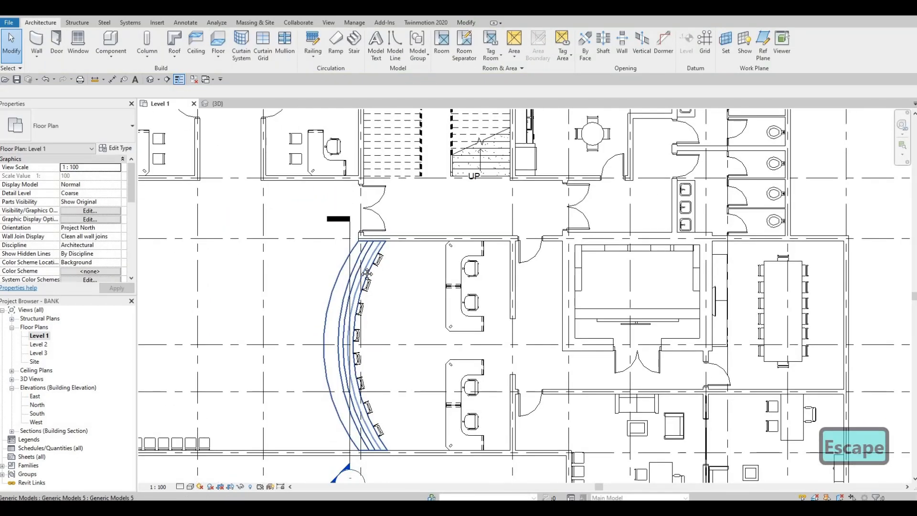
Step: Start a new wall and duplicate the INTERIOR WALL 1 type as INTERIOR WALL 3
scroll(347, 274, "up", 2)
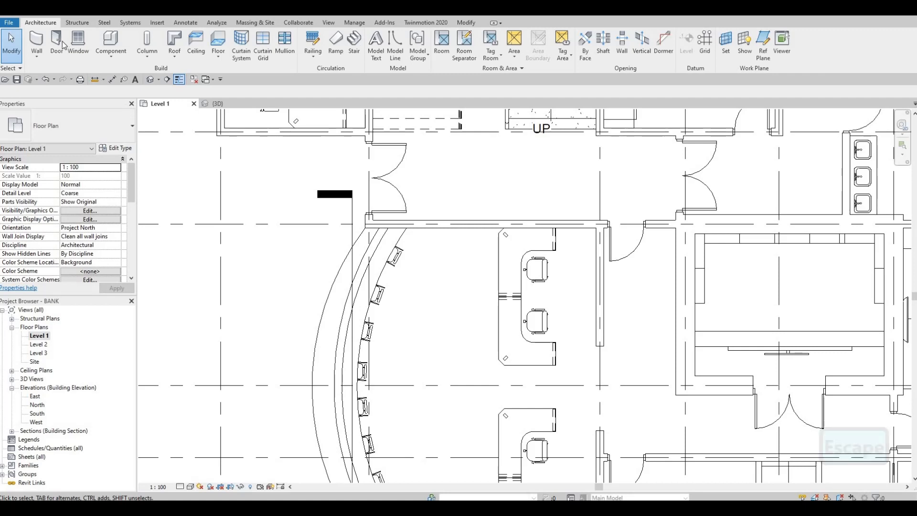
left_click(34, 51)
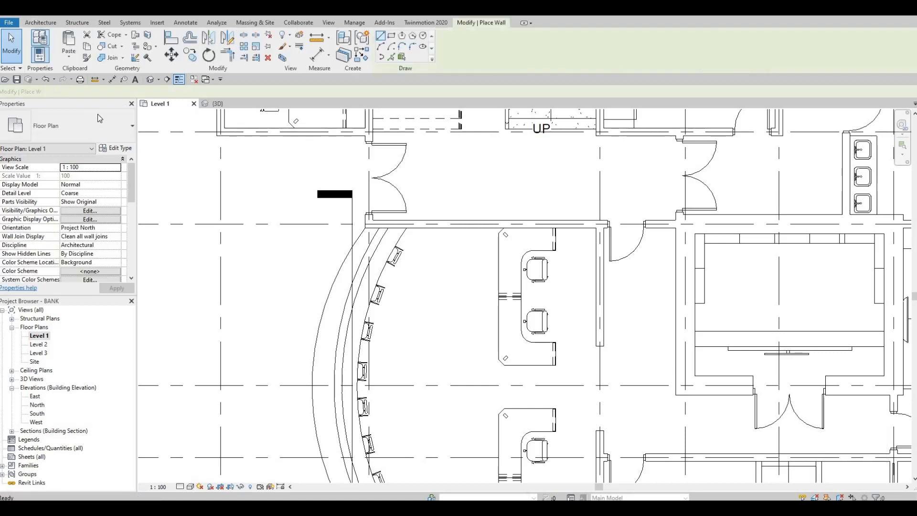
left_click(116, 149)
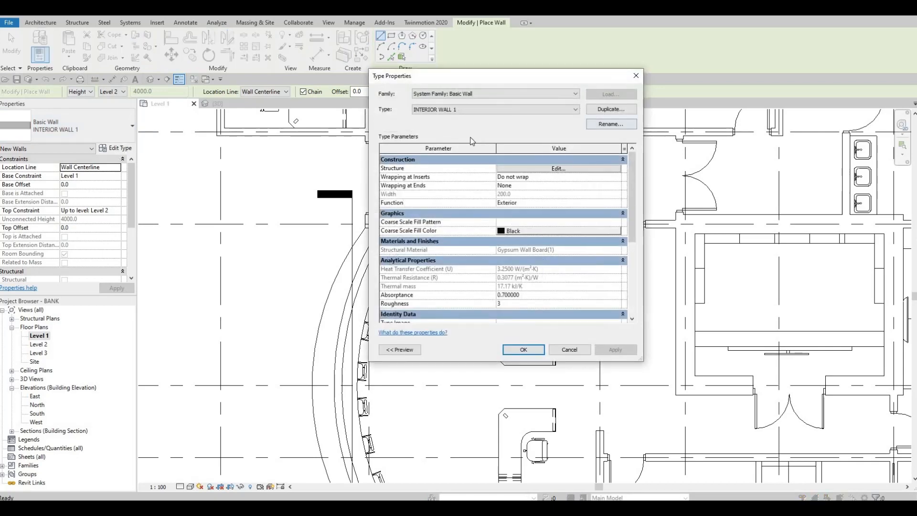
left_click(611, 109)
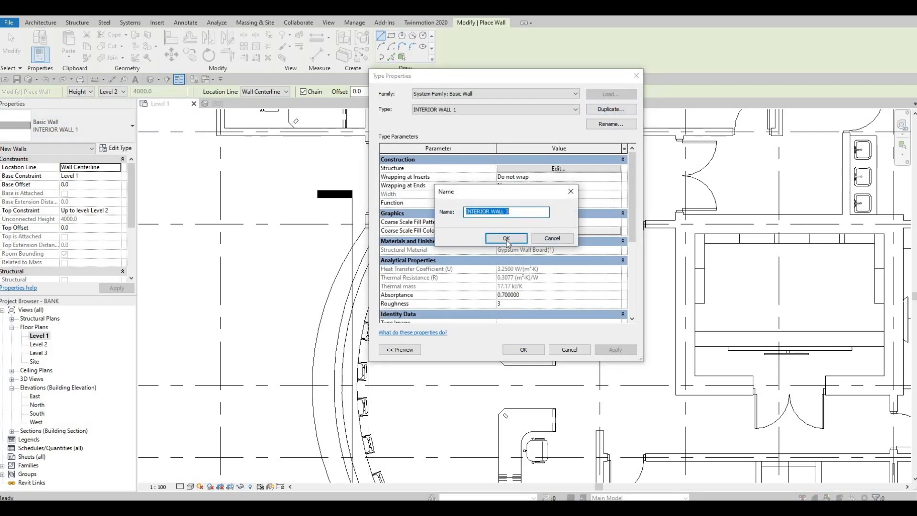
key("Return")
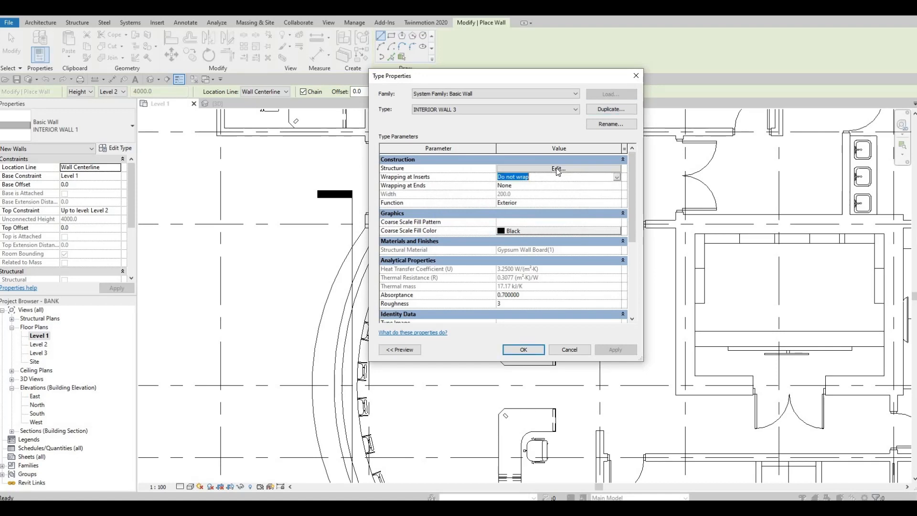
Step: Set the thickness of INTERIOR WALL 3's structure layer to 30 mm
left_click(558, 170)
left_click(534, 175)
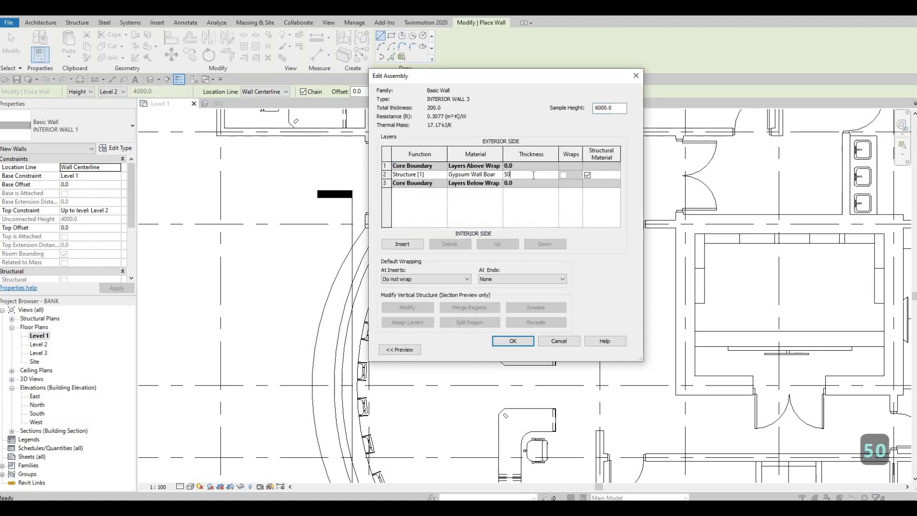
key("BackSpace")
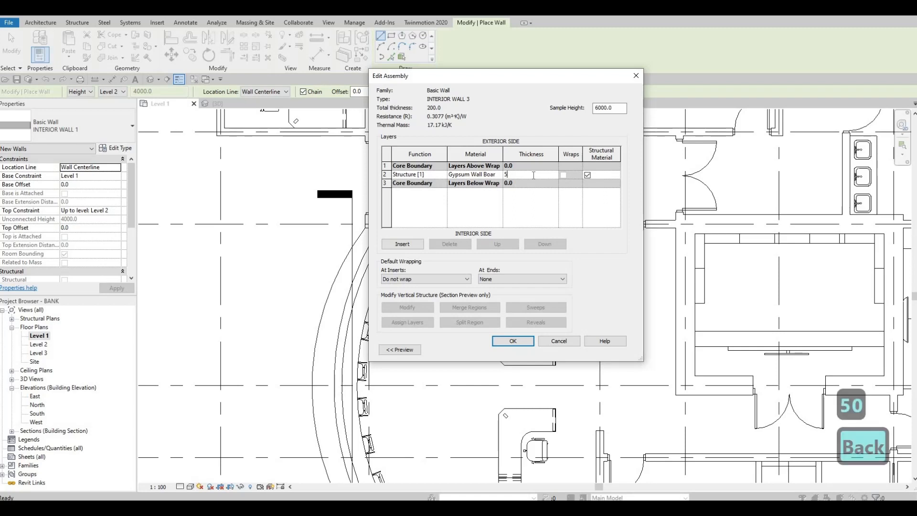
key("BackSpace")
type("30")
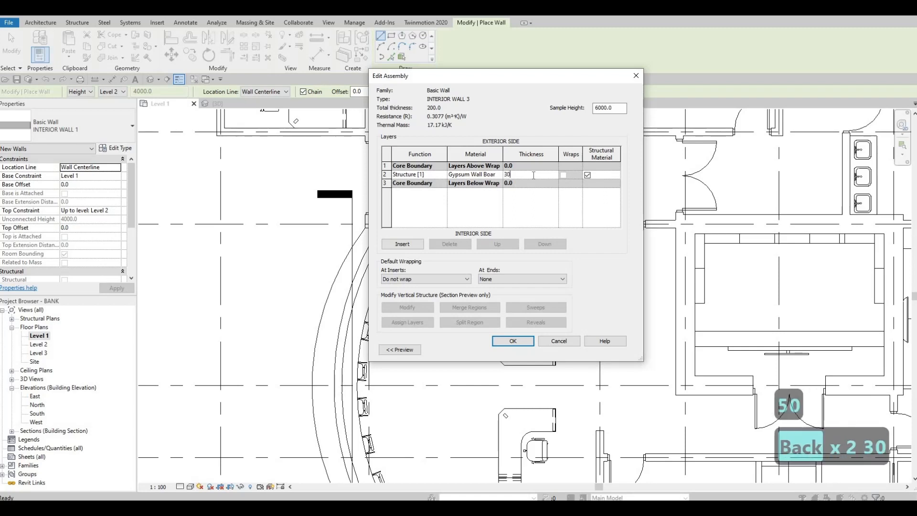
Step: Assign the Masonry material to INTERIOR WALL 3's structure layer and apply the wall type changes
left_click(500, 176)
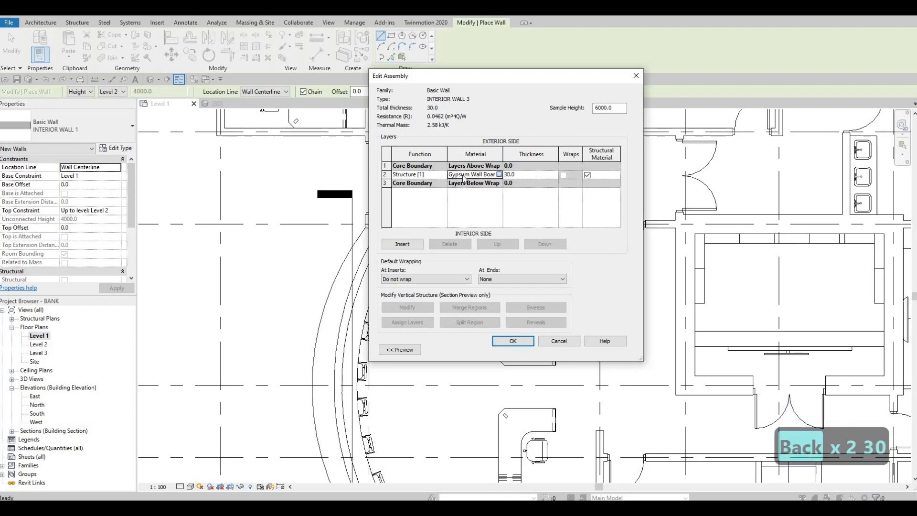
left_click(502, 175)
scroll(291, 187, "up", 5)
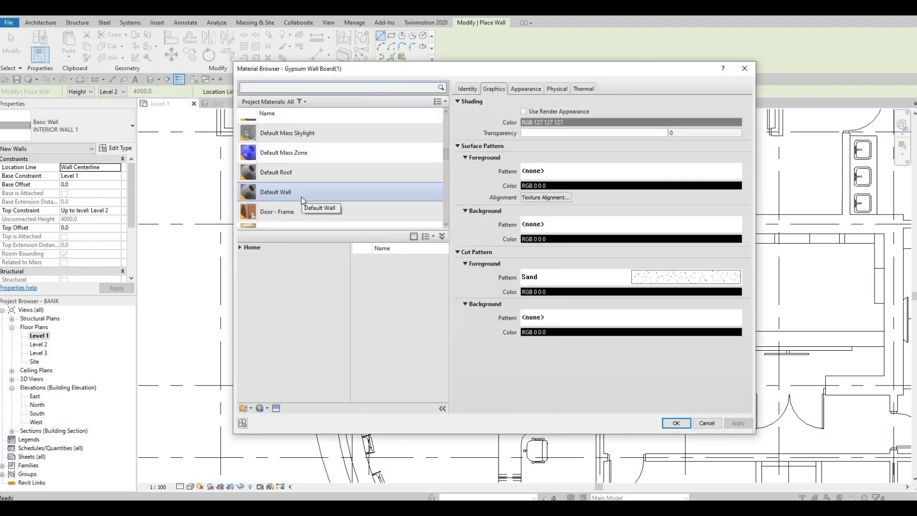
scroll(301, 201, "down", 4)
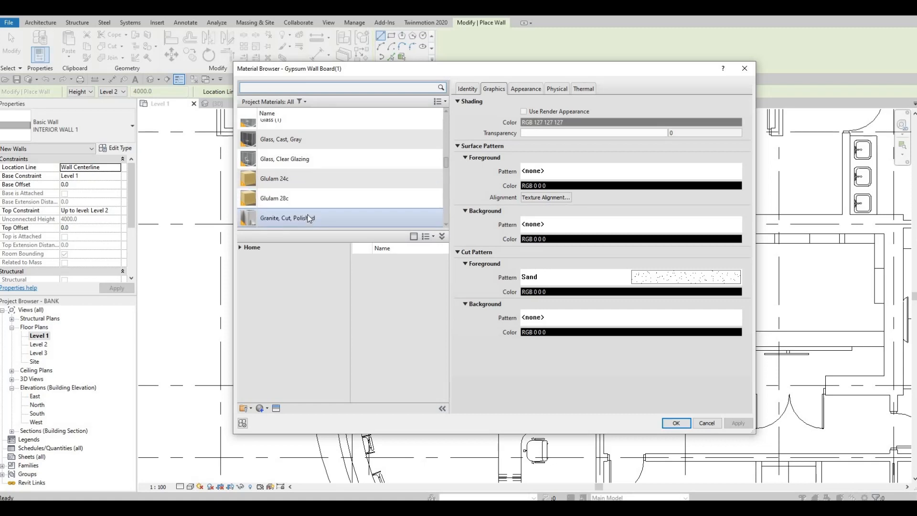
scroll(307, 217, "down", 3)
scroll(305, 215, "down", 3)
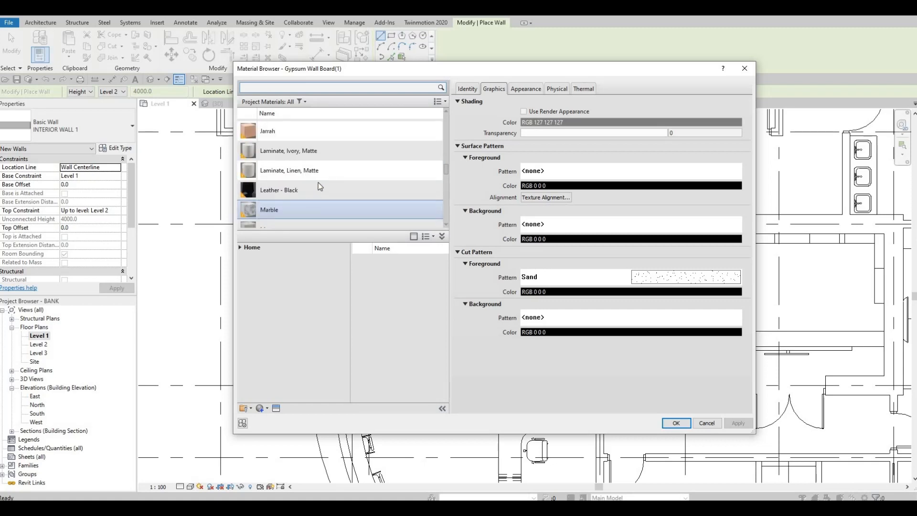
scroll(304, 199, "down", 3)
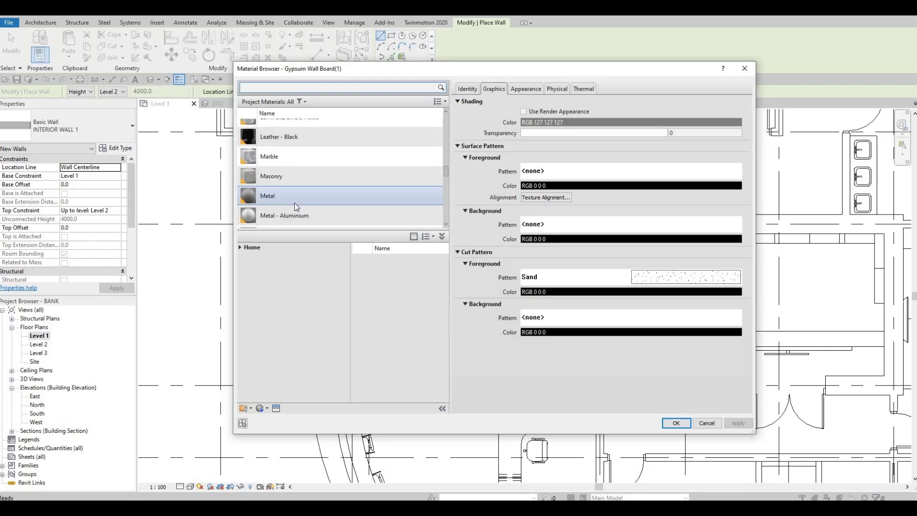
left_click(334, 175)
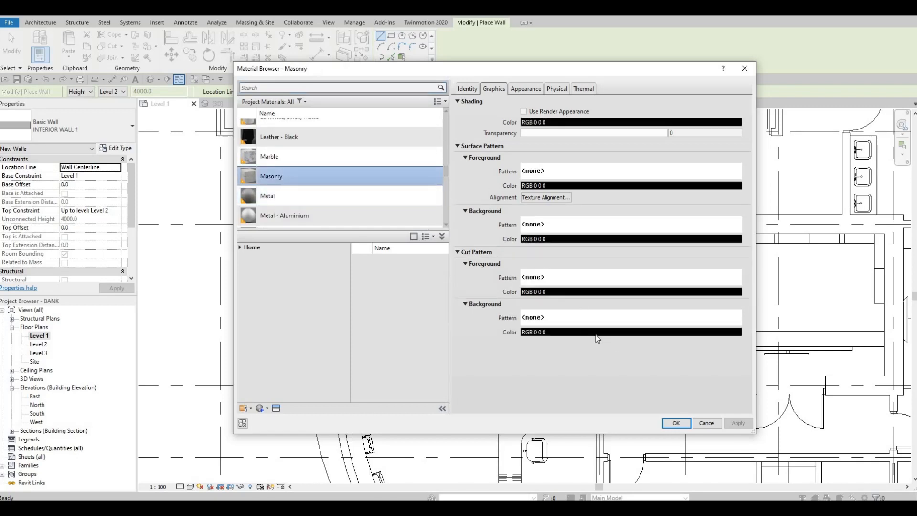
key("Return")
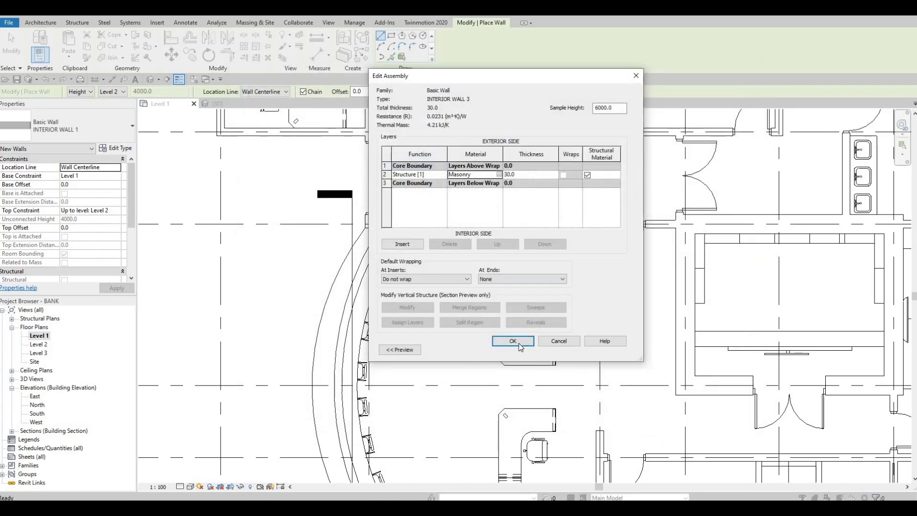
left_click(515, 341)
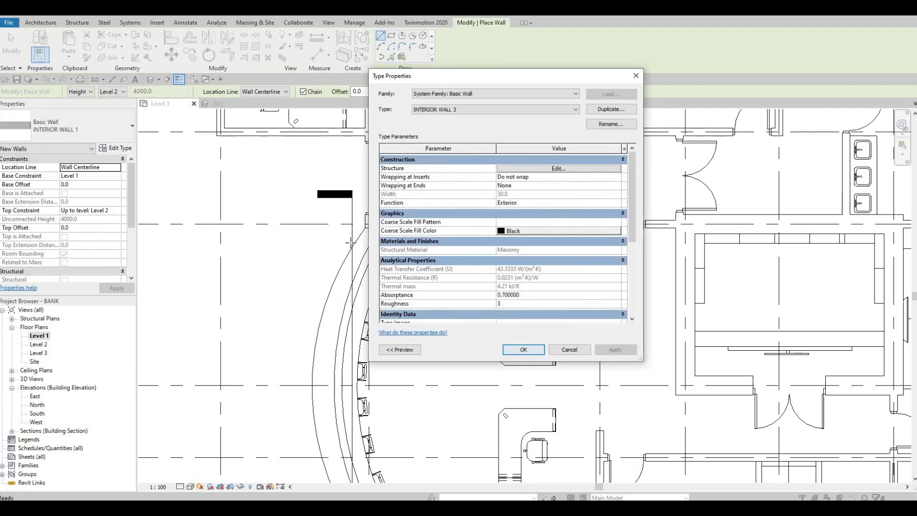
key("Return")
Step: Draw an INTERIOR WALL 3 partition about 1000 mm long across the curved counter, perpendicular to its inner edge between the first two chairs
scroll(325, 246, "up", 2)
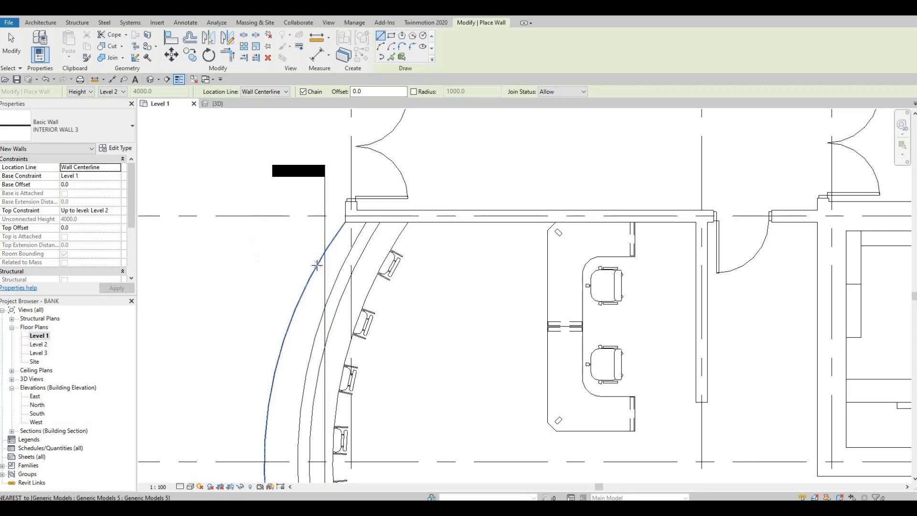
left_click(317, 265)
left_click(370, 289)
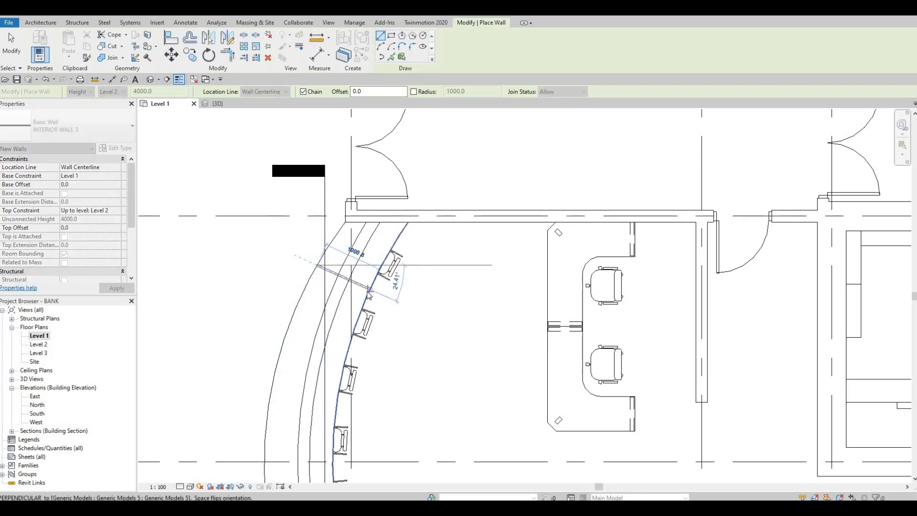
key("Escape")
Step: Draw three more INTERIOR WALL 3 partitions across the curved counter, in the gaps between the second, third, fourth and fifth chairs
middle_click_drag(296, 354, 328, 237)
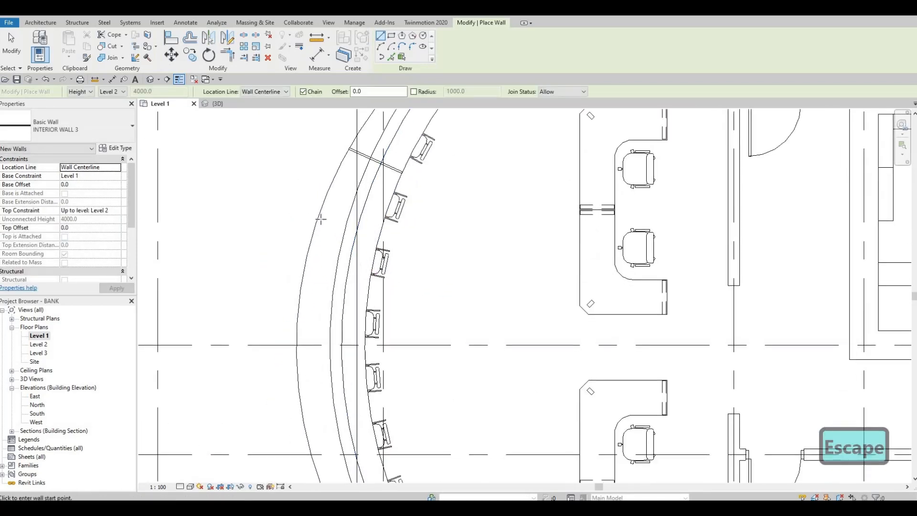
left_click(320, 211)
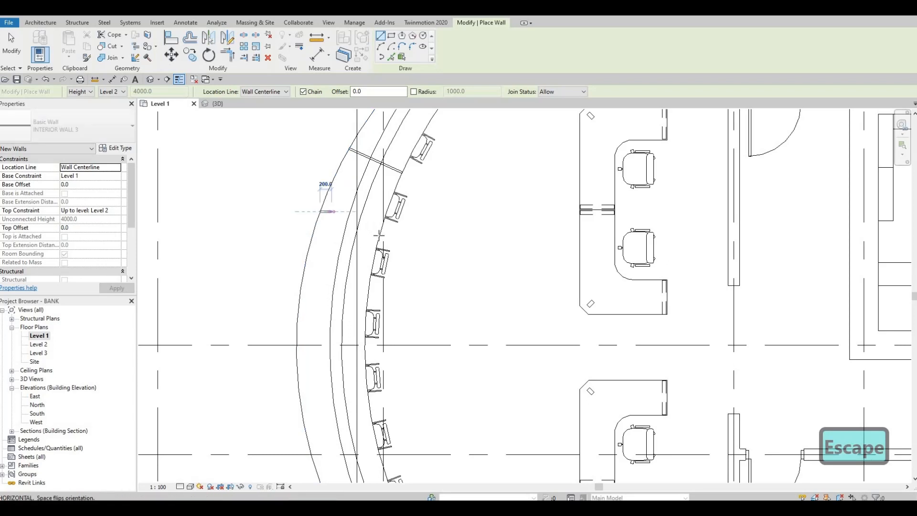
left_click(381, 233)
key("Escape")
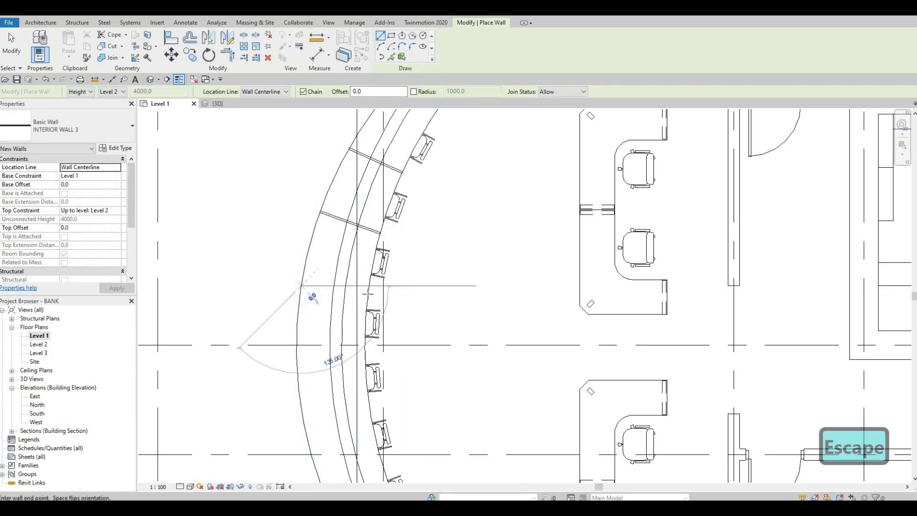
left_click(302, 285)
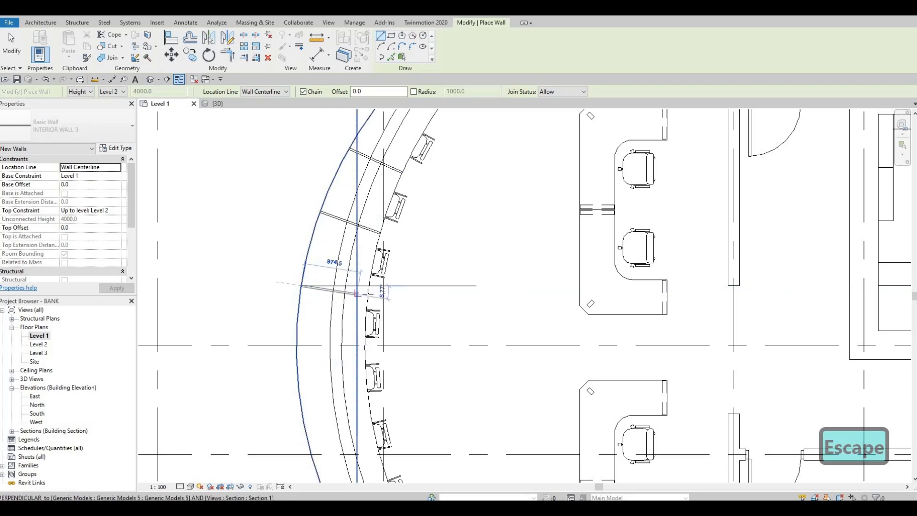
left_click(370, 334)
left_click(365, 348)
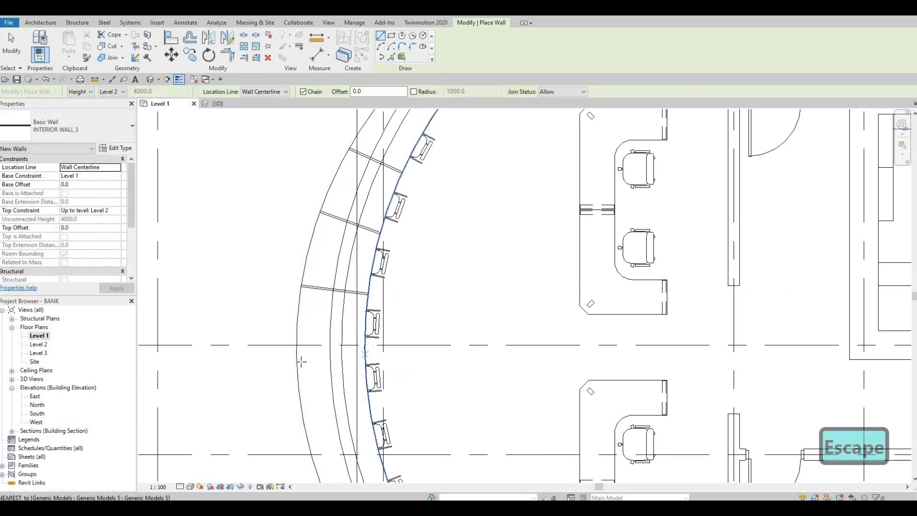
left_click(297, 365)
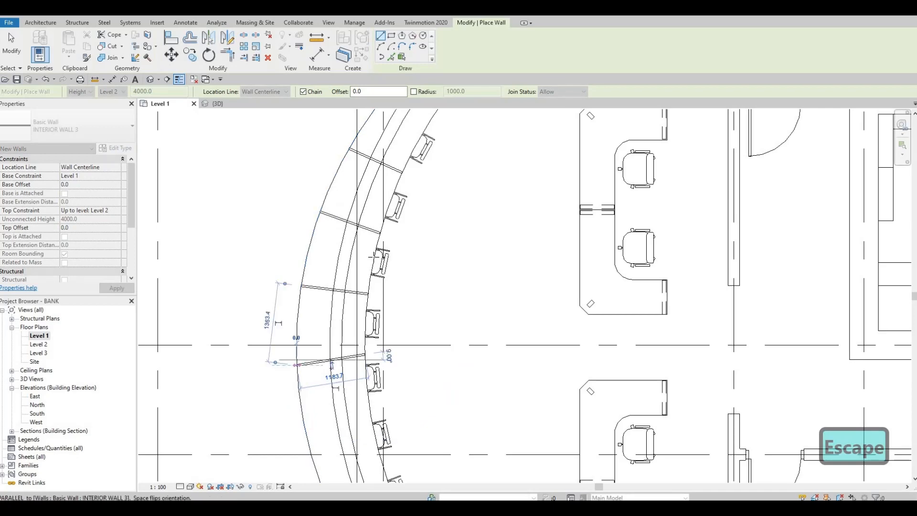
middle_click_drag(344, 323, 342, 160)
key("Escape")
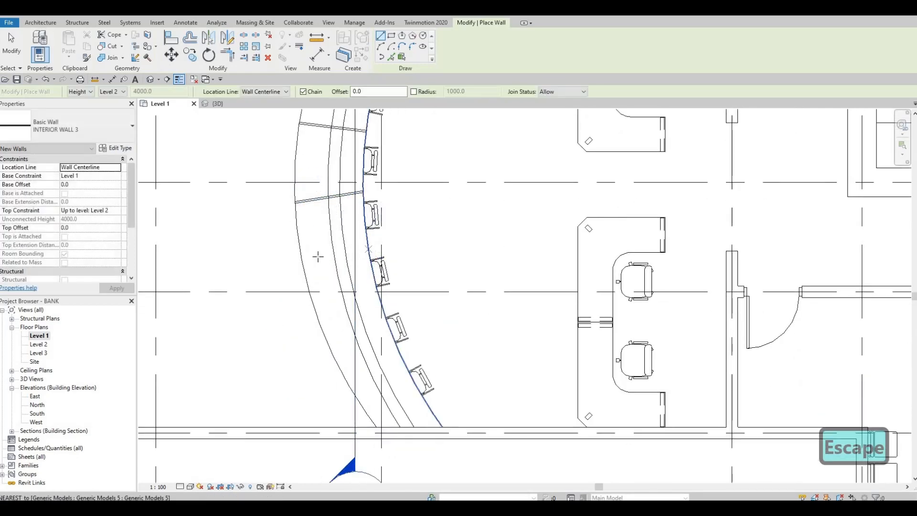
Step: Draw the last three INTERIOR WALL 3 partitions across the counter, between the fifth, sixth, seventh and eighth chairs
left_click(303, 258)
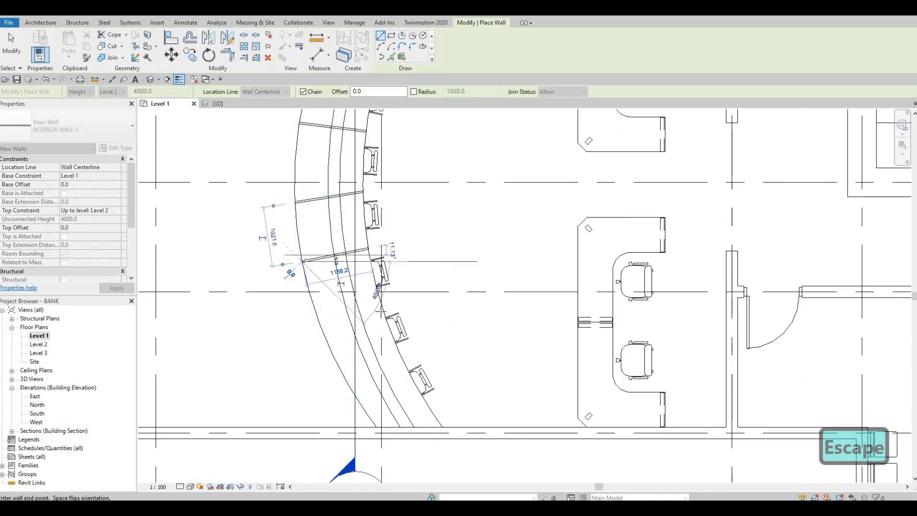
key("Escape")
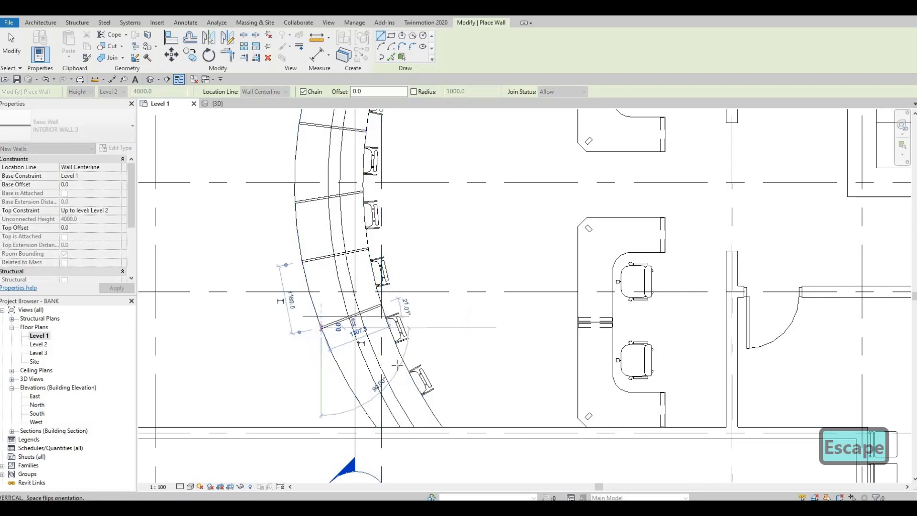
key("Escape")
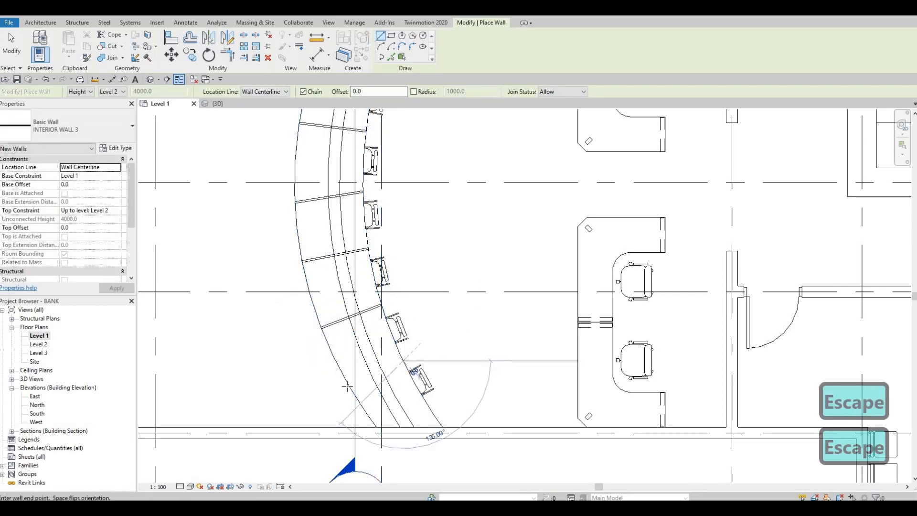
left_click(351, 386)
key("Escape")
key("Escape")
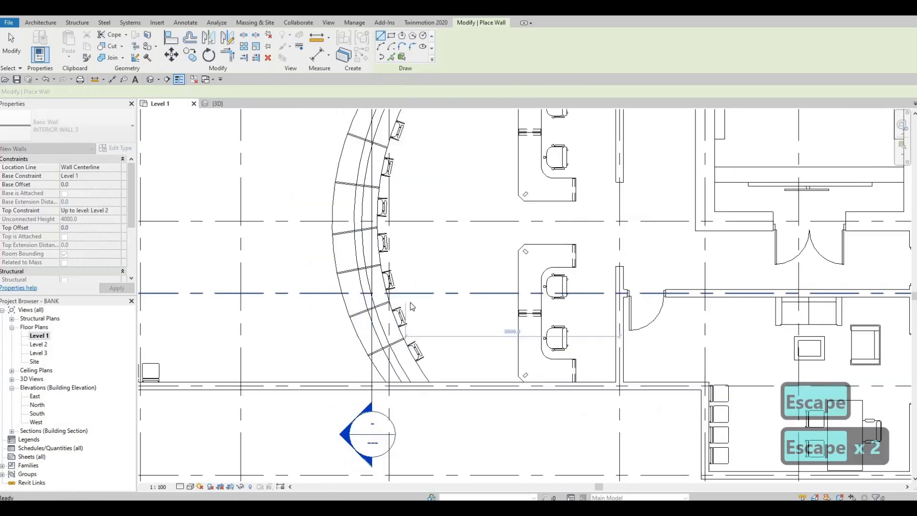
scroll(411, 302, "down", 5)
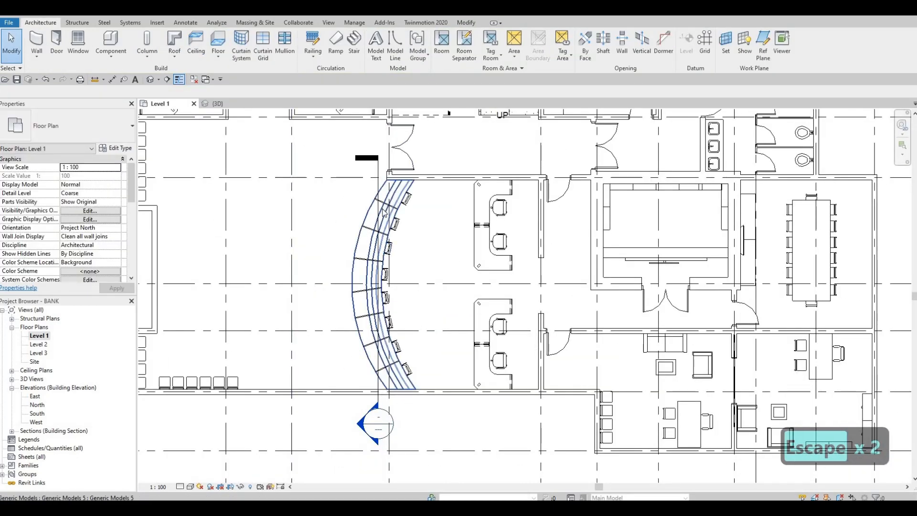
Step: Try to adjust the outer ends of the first two partitions against the counter's outer edge
scroll(392, 205, "up", 5)
key("Escape")
left_click(348, 229)
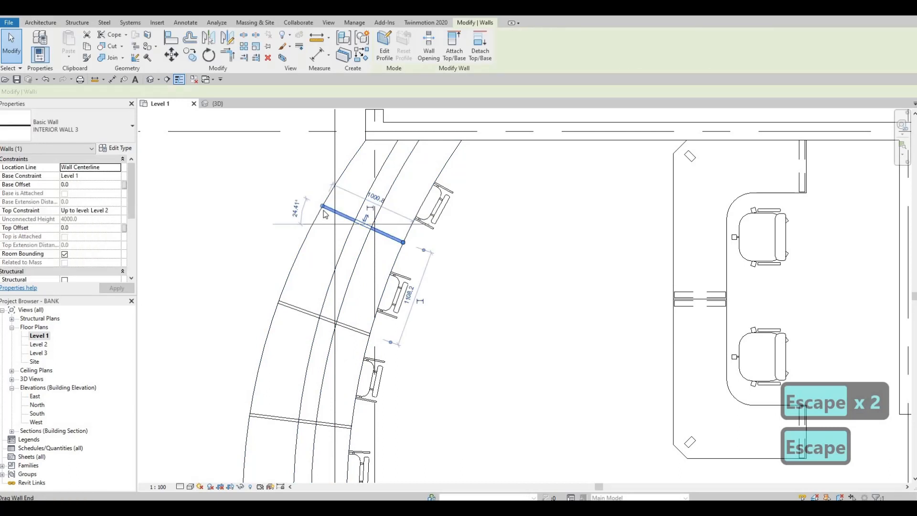
left_click_drag(322, 207, 320, 208)
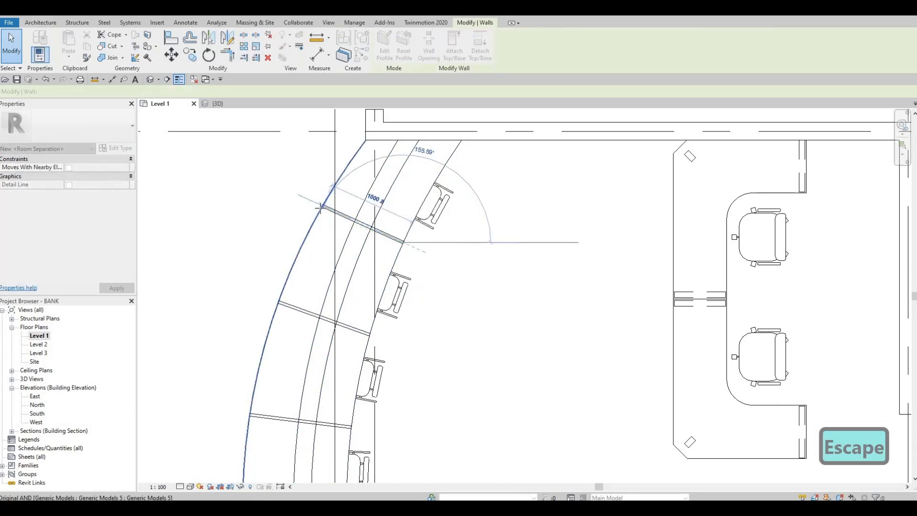
key("Escape")
left_click(300, 310)
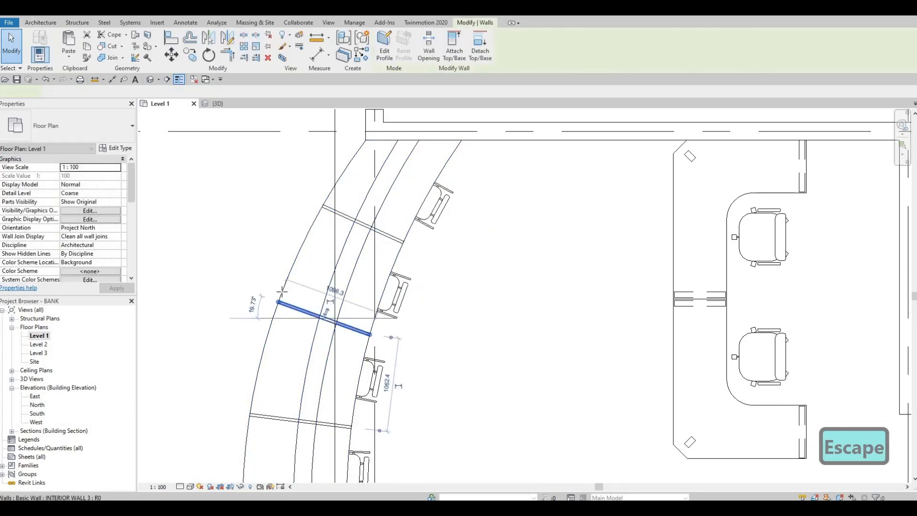
left_click_drag(279, 302, 283, 293)
key("Escape")
key("Escape")
scroll(321, 236, "down", 3)
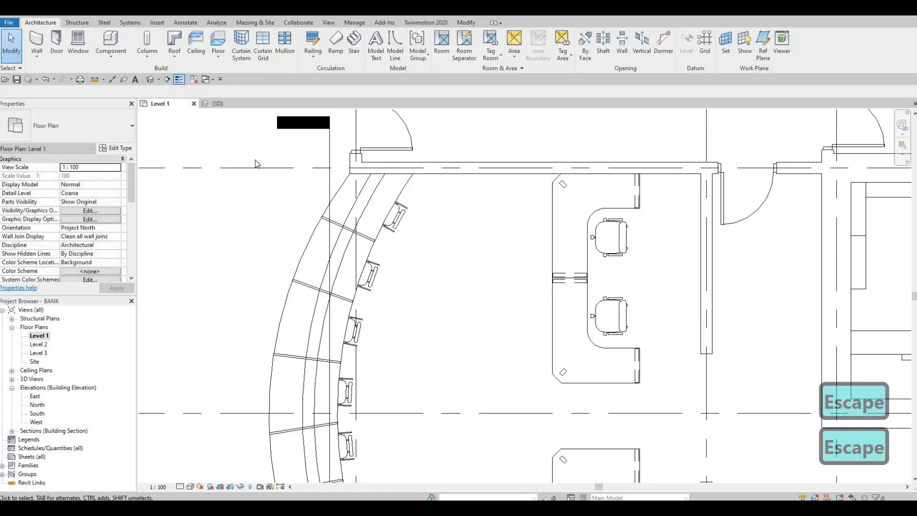
Step: Examine in the 3D view how the partitions meet the counter top and its curved front
key("F1")
key("F1")
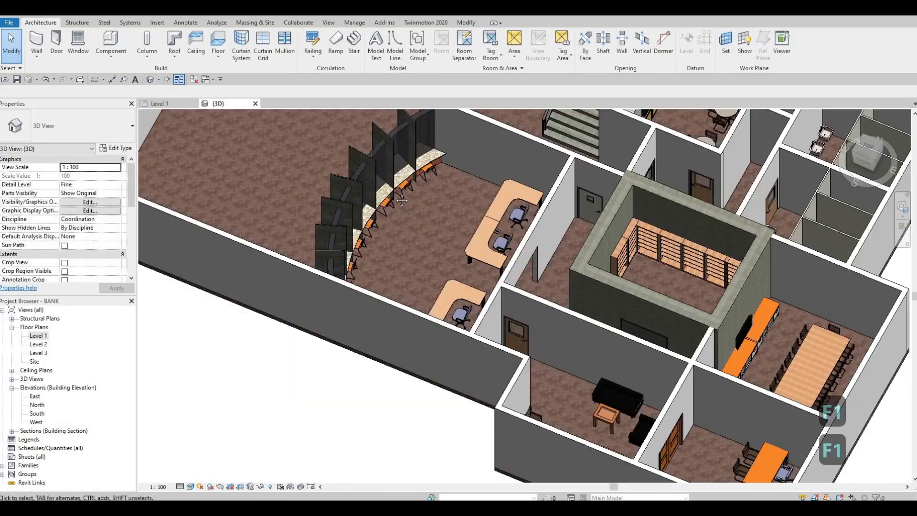
middle_click_drag(406, 220, 547, 253, "shift")
scroll(544, 281, "up", 5)
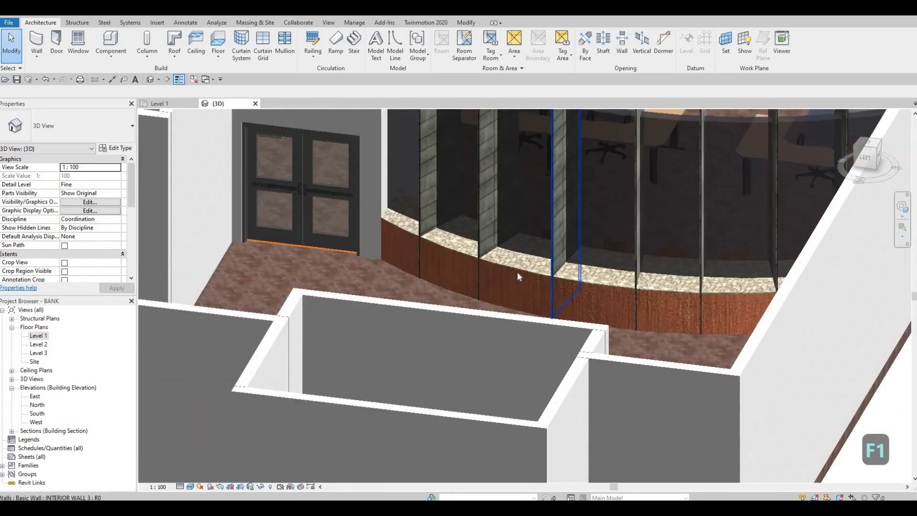
left_click(519, 265)
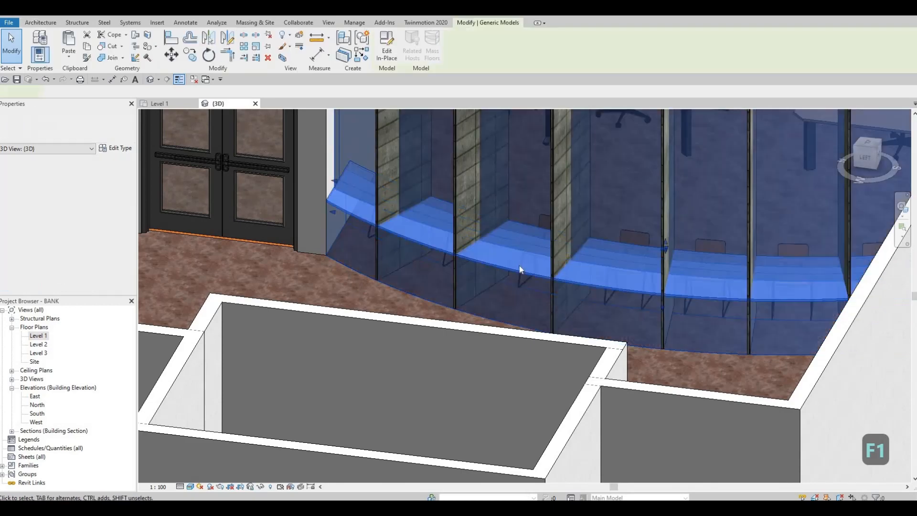
key("Escape")
middle_click_drag(516, 296, 473, 309, "shift")
scroll(464, 332, "down", 5)
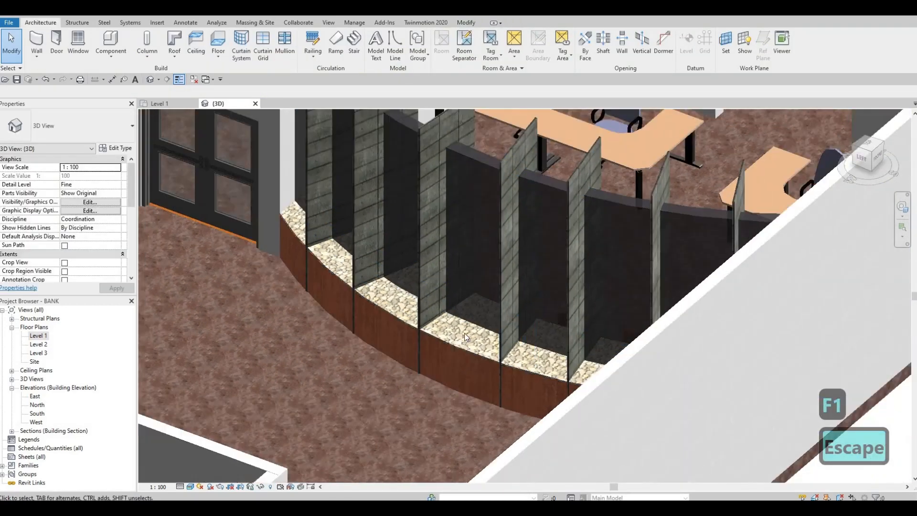
left_click(429, 203)
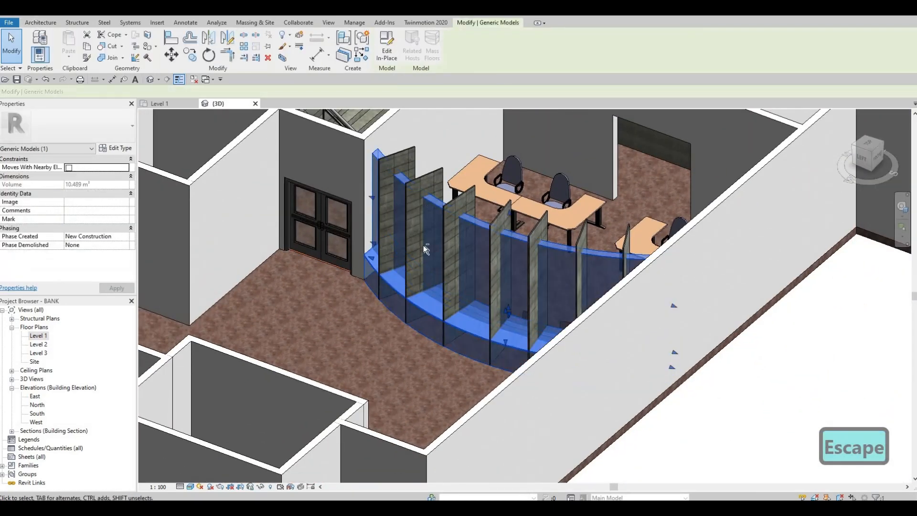
middle_click_drag(466, 315, 199, 315, "shift")
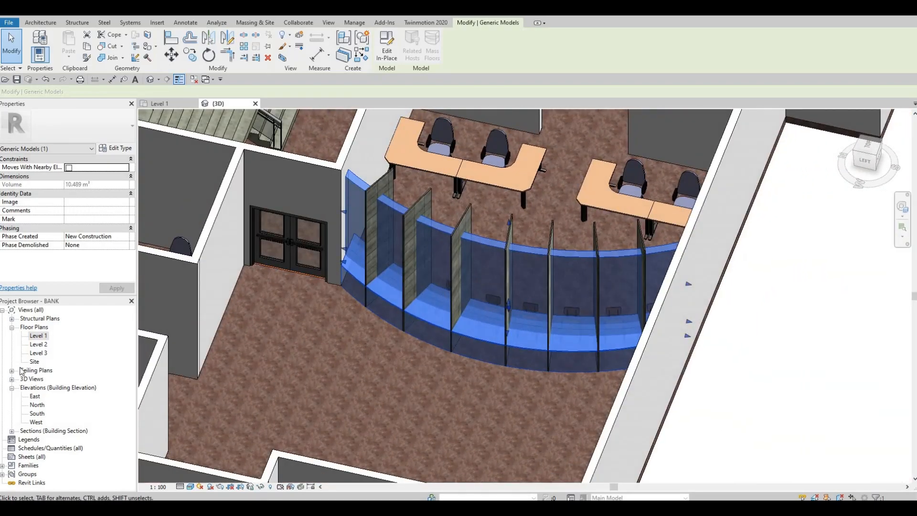
Step: Open the curved counter's in-place model for editing in the Level 1 plan
double_click(38, 336)
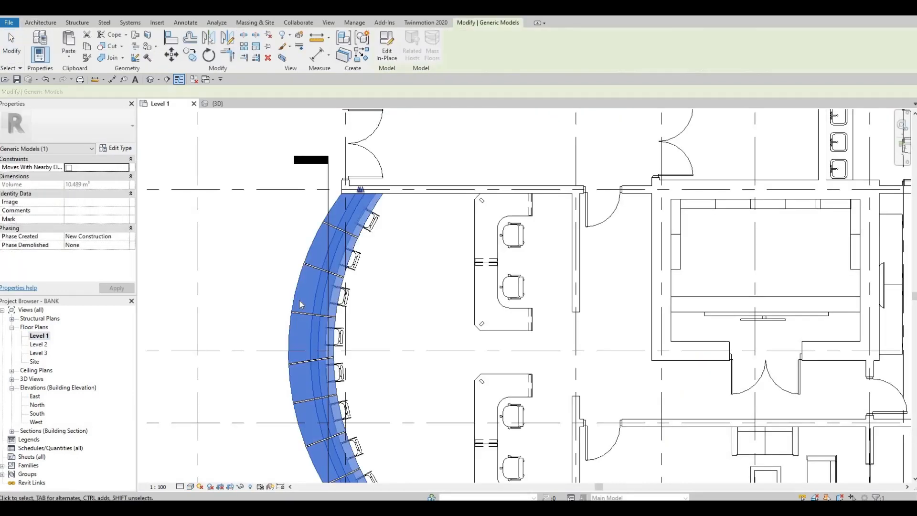
key("Escape")
key("Escape")
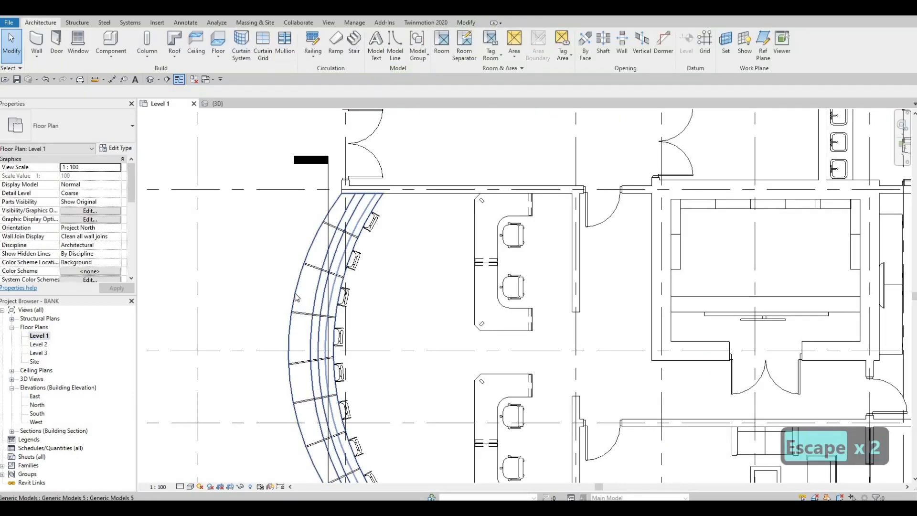
key("F1")
left_click(311, 280)
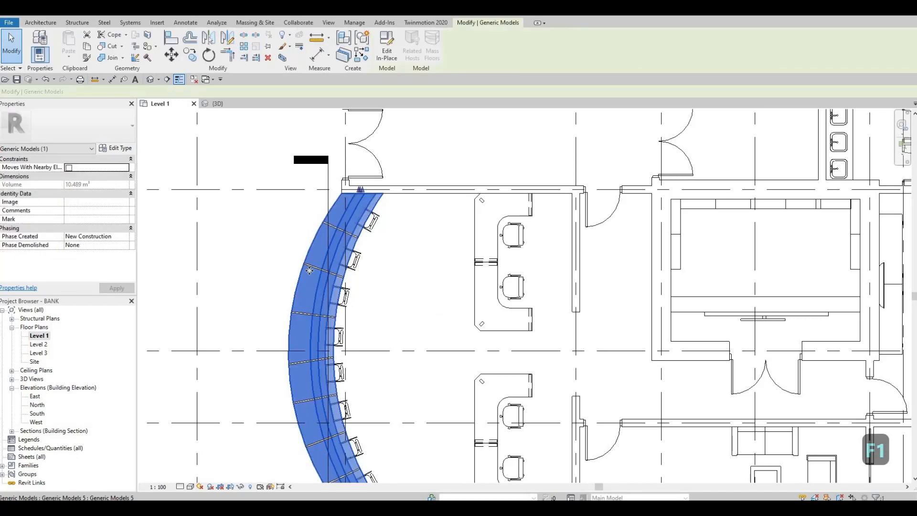
scroll(306, 260, "down", 1)
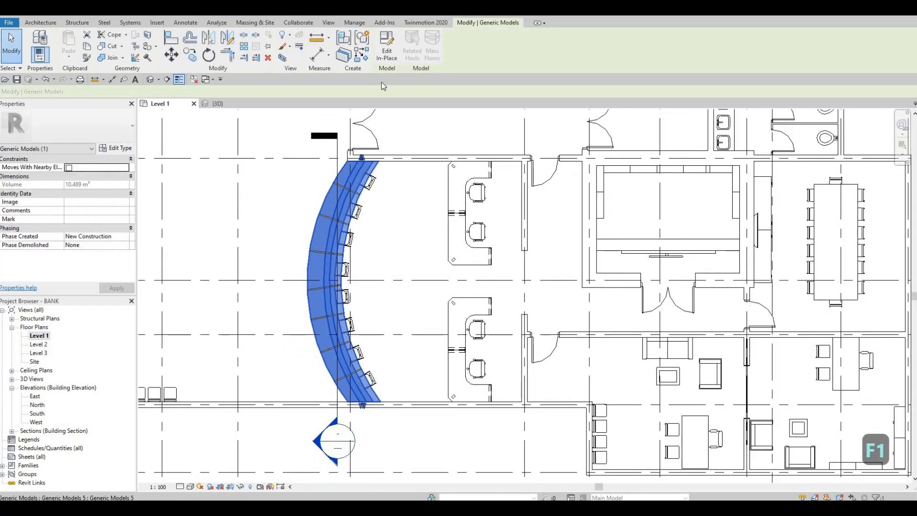
left_click(387, 50)
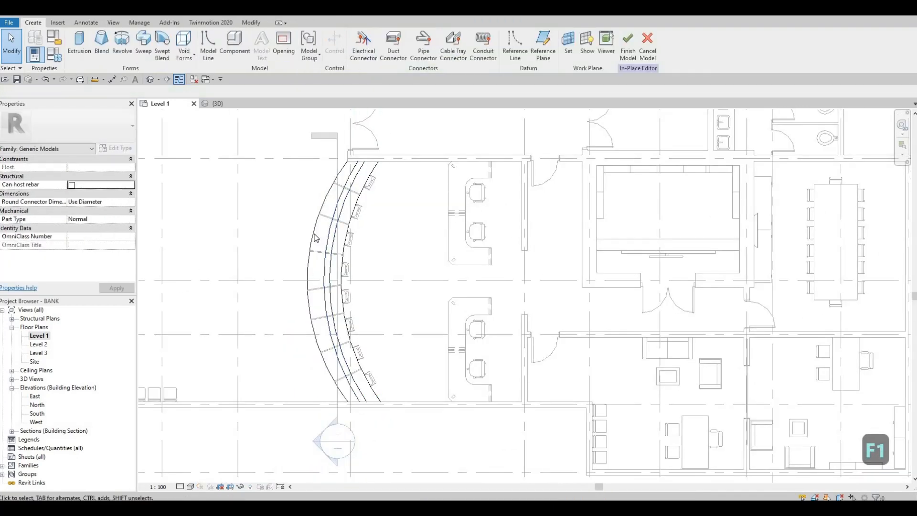
Step: Stretch the Rubble counter top extrusion's outer curved edge outward past the partition ends and finish the in-place model
left_click(305, 306)
scroll(302, 294, "up", 2)
left_click(301, 293)
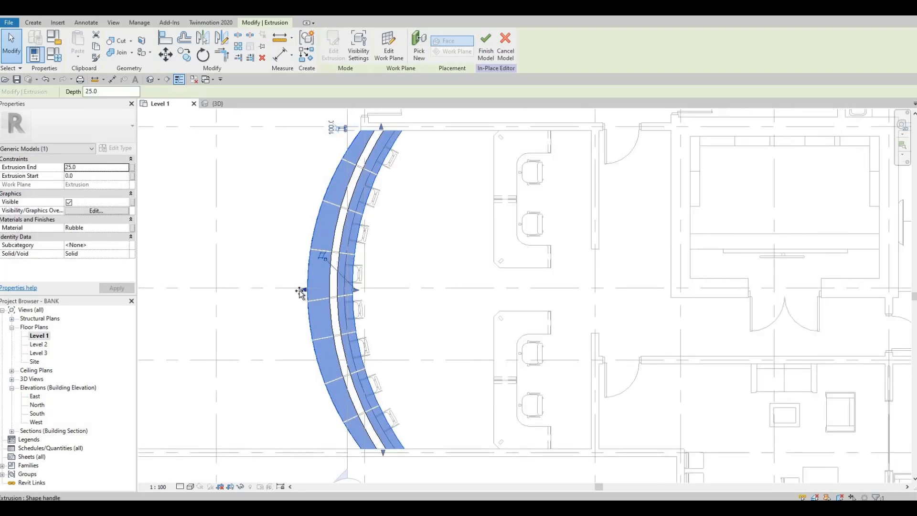
left_click_drag(298, 293, 292, 291)
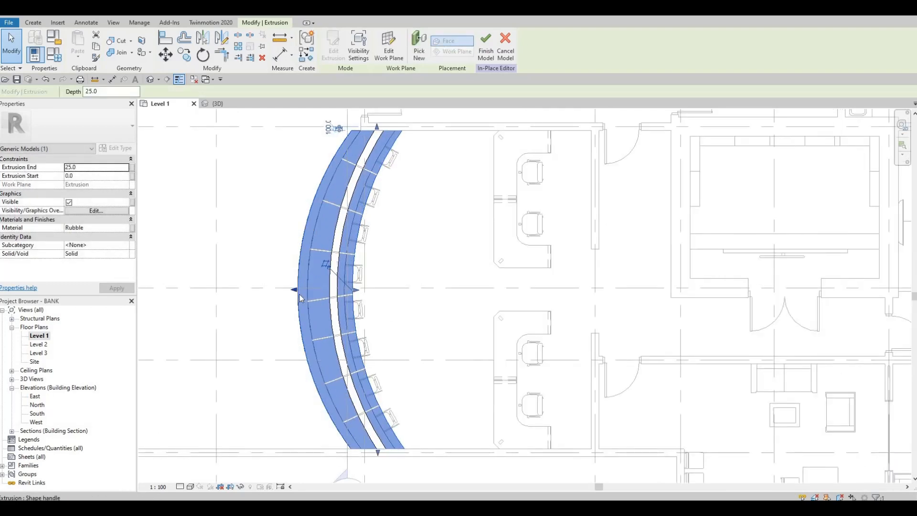
left_click(326, 261)
left_click(486, 46)
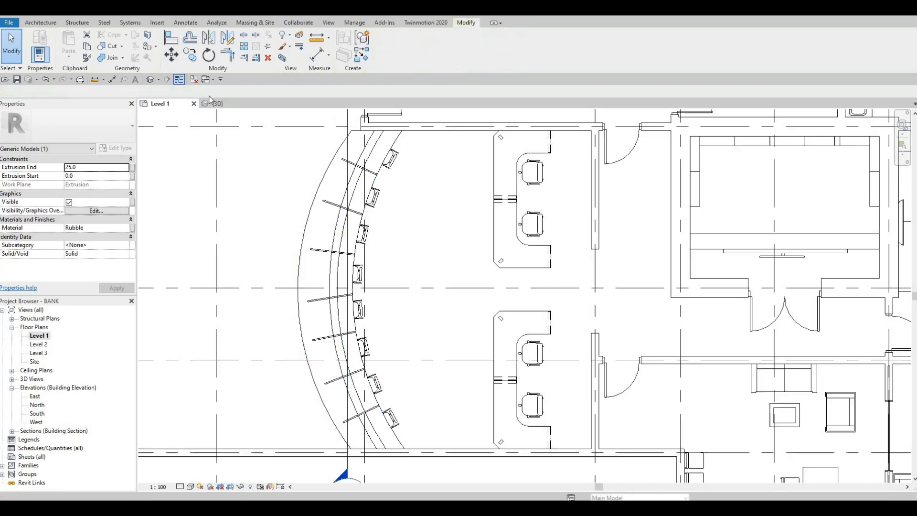
Step: Inspect the widened counter top and its partitions from several angles in the 3D view
middle_click_drag(396, 192, 641, 311, "shift")
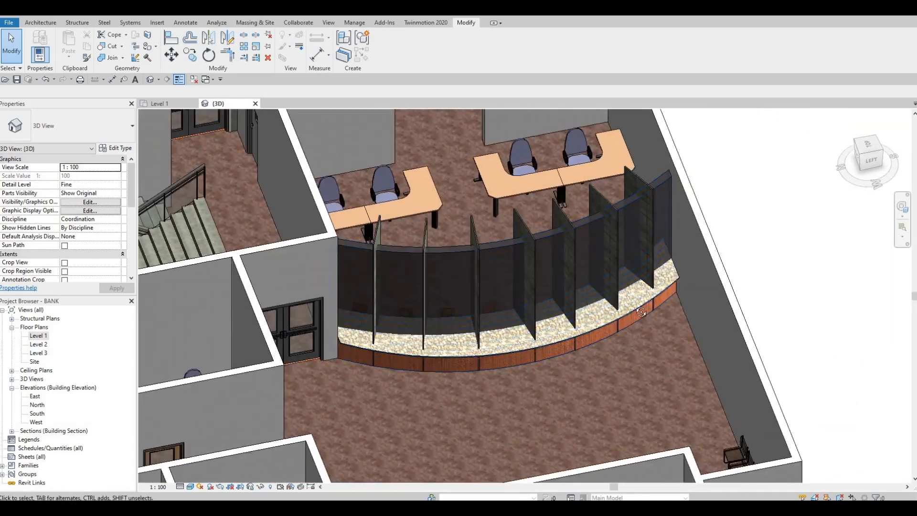
middle_click_drag(672, 251, 532, 372, "shift")
scroll(532, 370, "up", 5)
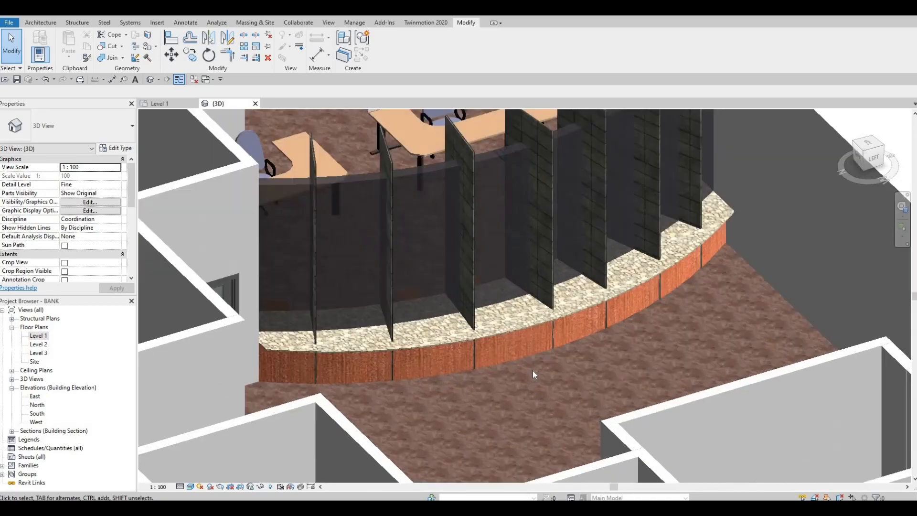
scroll(530, 371, "down", 5)
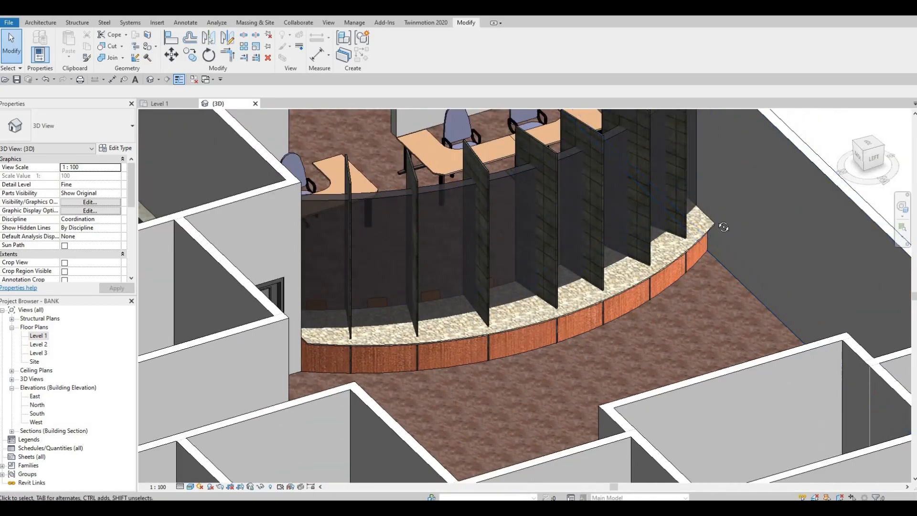
middle_click_drag(711, 252, 678, 291, "shift")
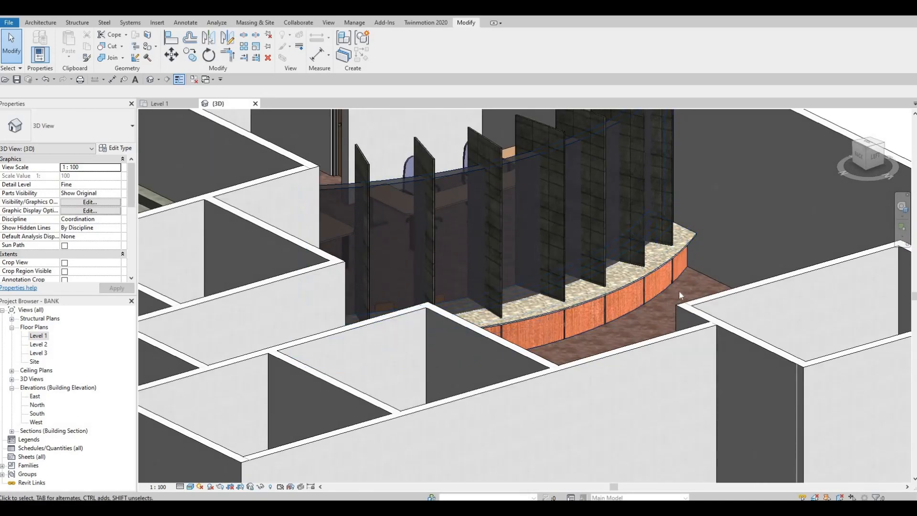
scroll(666, 294, "up", 2)
middle_click_drag(503, 366, 267, 352, "shift")
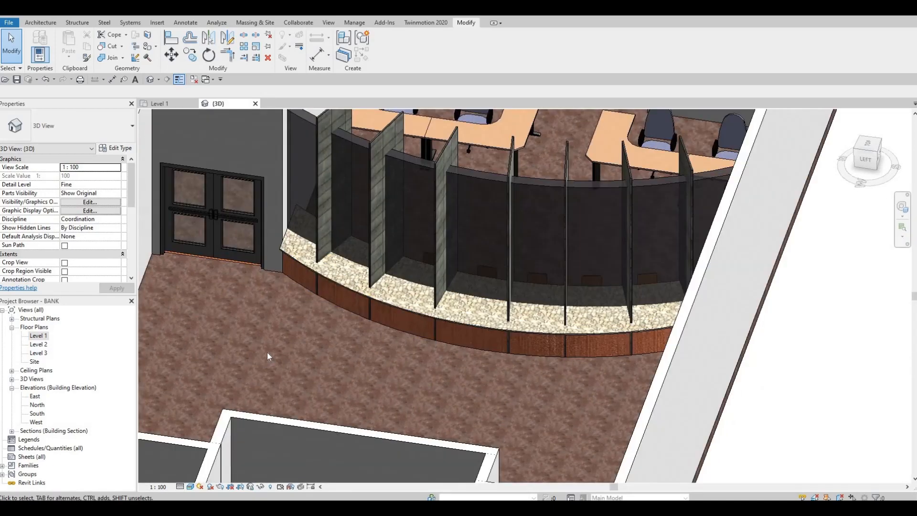
Step: In the Level 1 plan, place an M_Chair-Stacking turned to face the counter at the grid D end of its outer curve
double_click(38, 336)
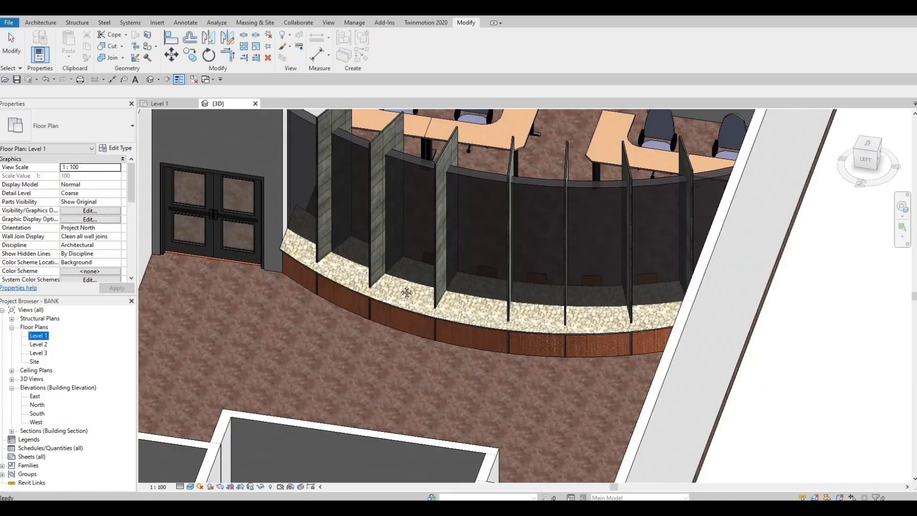
key("Escape")
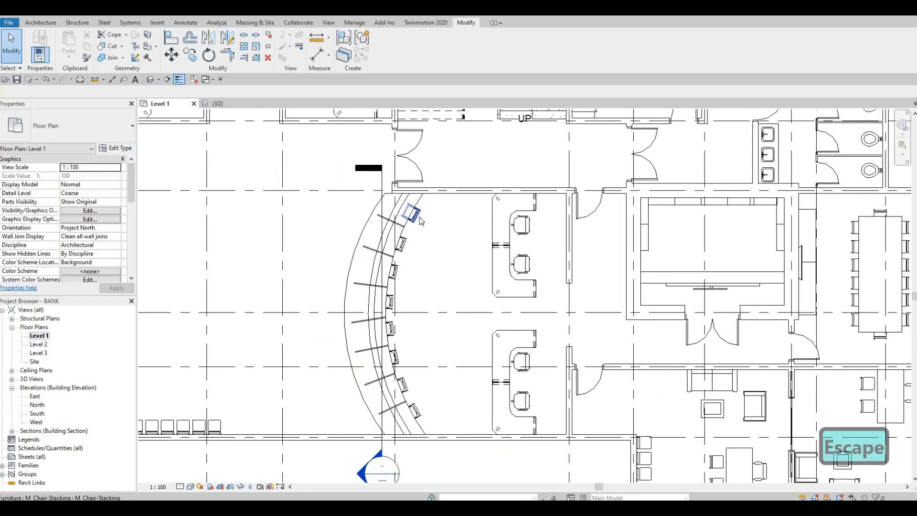
left_click(420, 217)
key("c")
key("s")
scroll(366, 200, "up", 4)
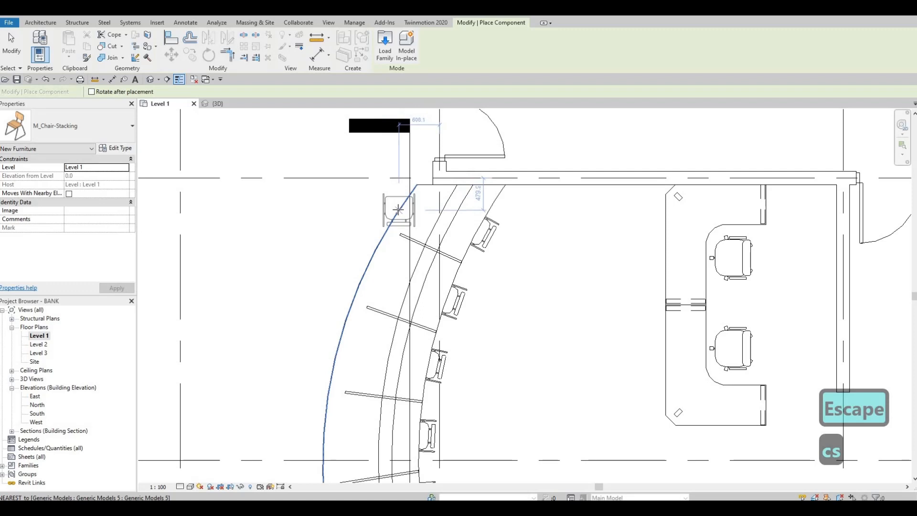
key("space")
key("space")
key("space")
key("space")
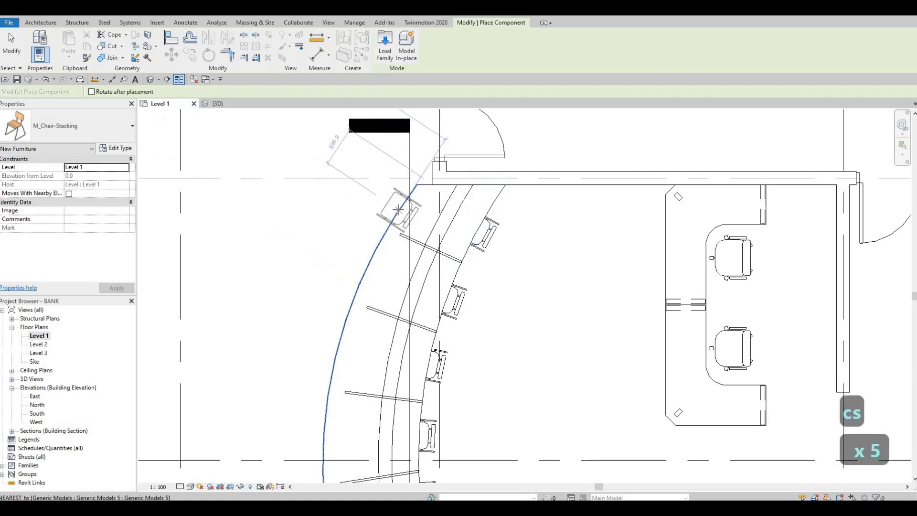
key("space")
key("space")
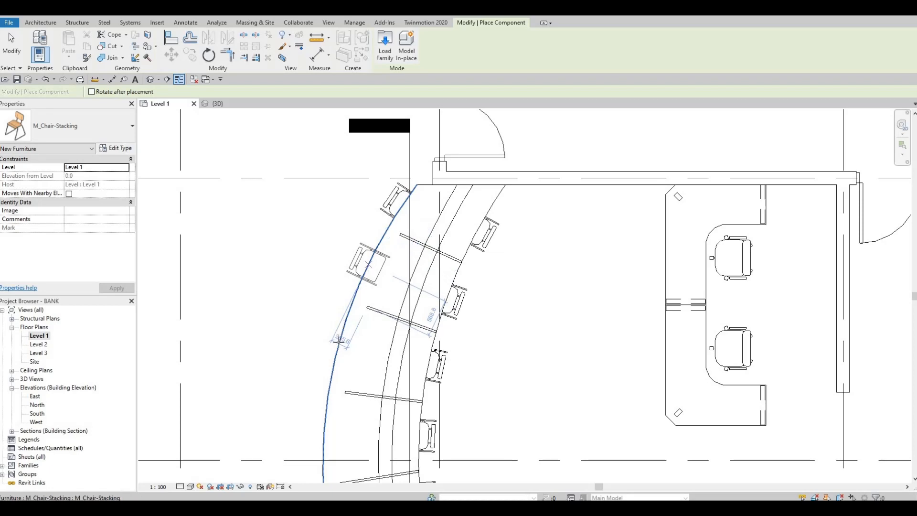
Step: Place seven more stacking chairs along the counter's outer curved edge, one per partition bay, down to the grid G wall
left_click(368, 264)
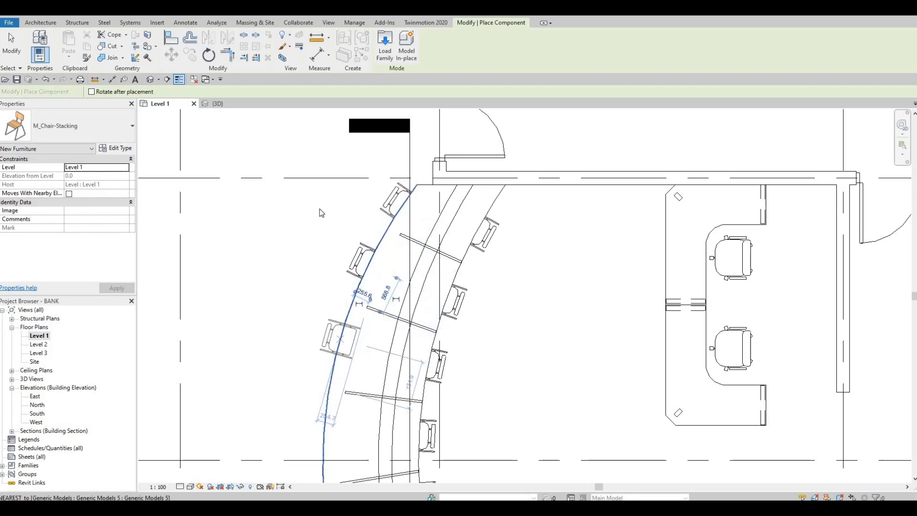
left_click(340, 339)
middle_click_drag(332, 350, 320, 208)
scroll(317, 274, "down", 1)
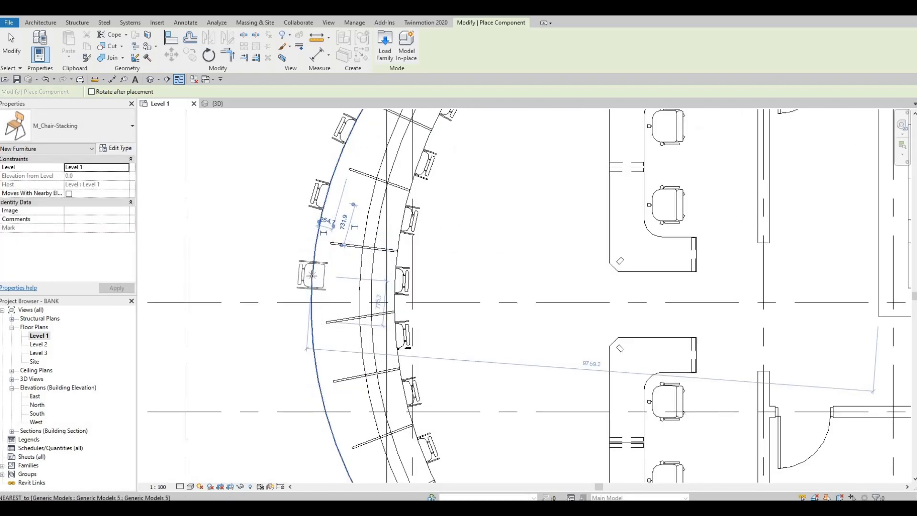
left_click(311, 276)
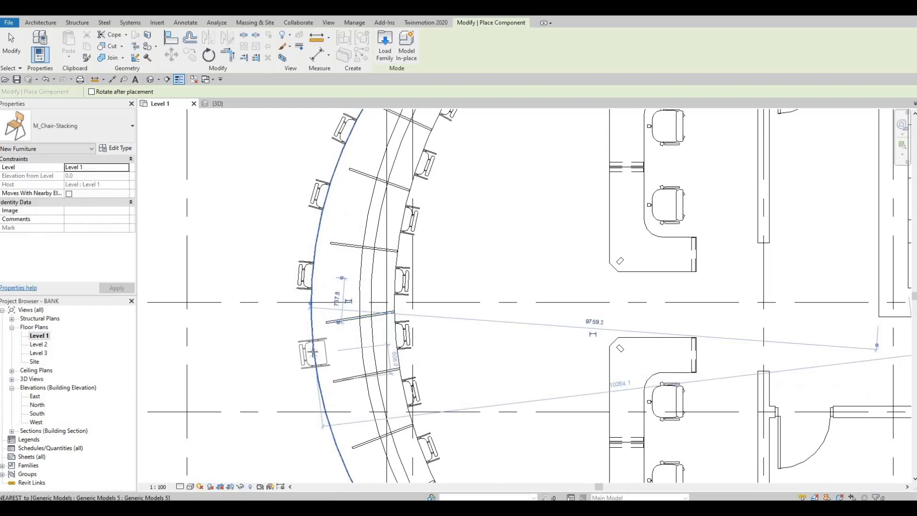
left_click(313, 351)
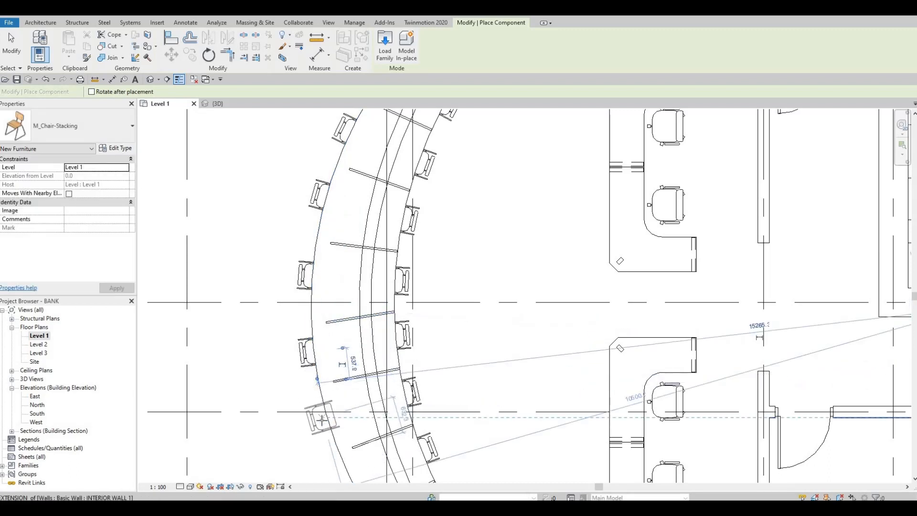
left_click(325, 419)
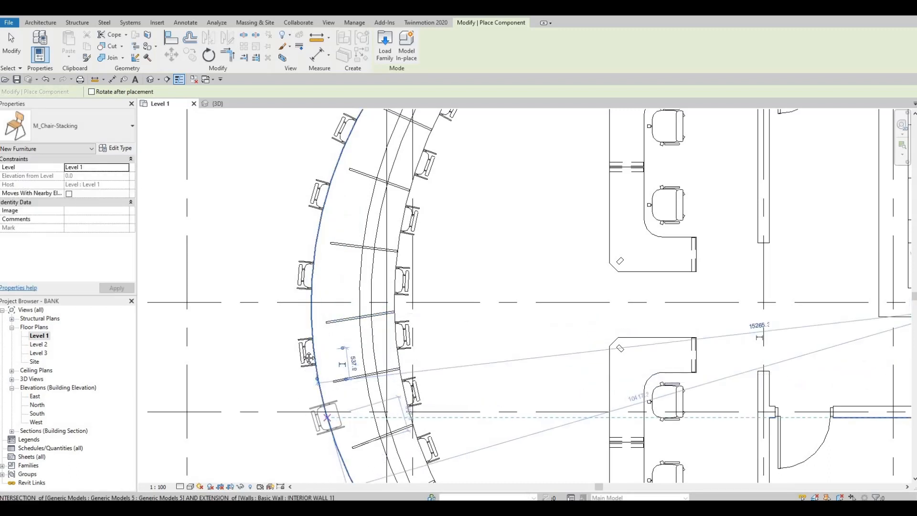
middle_click_drag(330, 427, 277, 303)
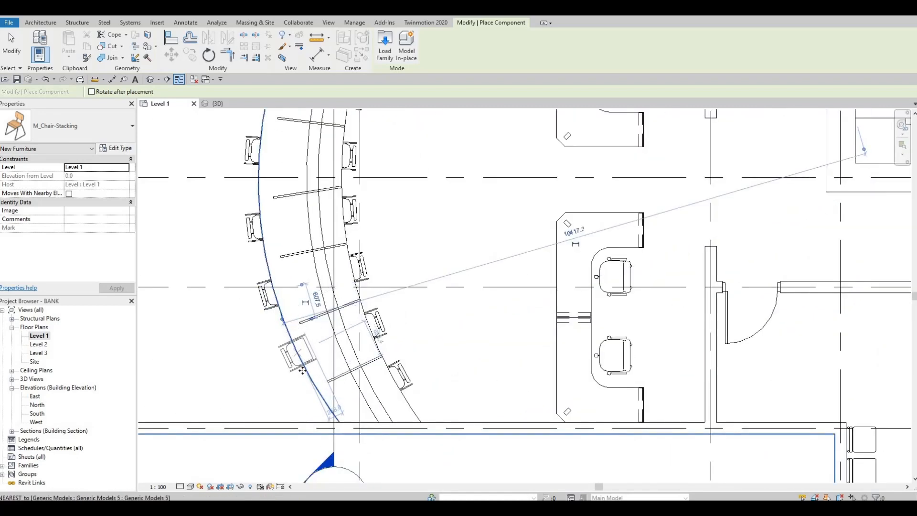
left_click(314, 395)
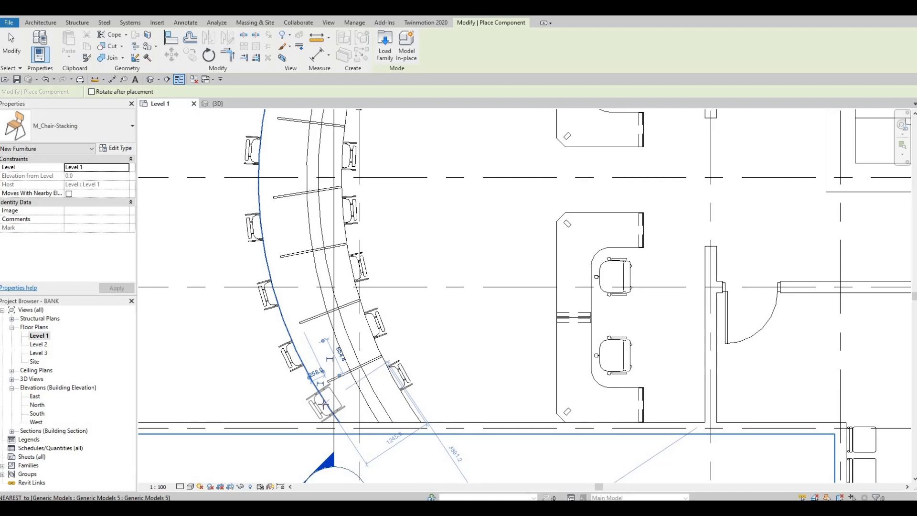
key("Escape")
key("Escape")
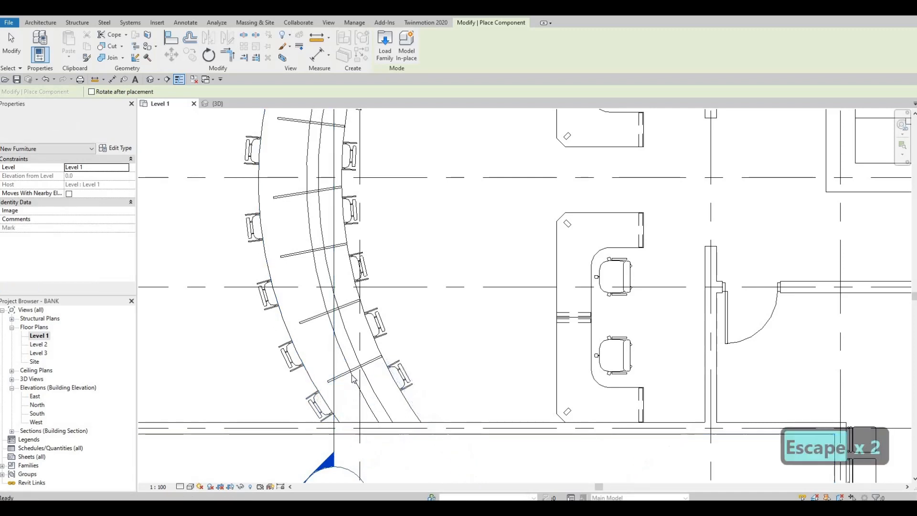
Step: Nudge the INTERIOR WALL 3 partition nearest grid G slightly toward grid D and view the seated counter in 3D
left_click(353, 372)
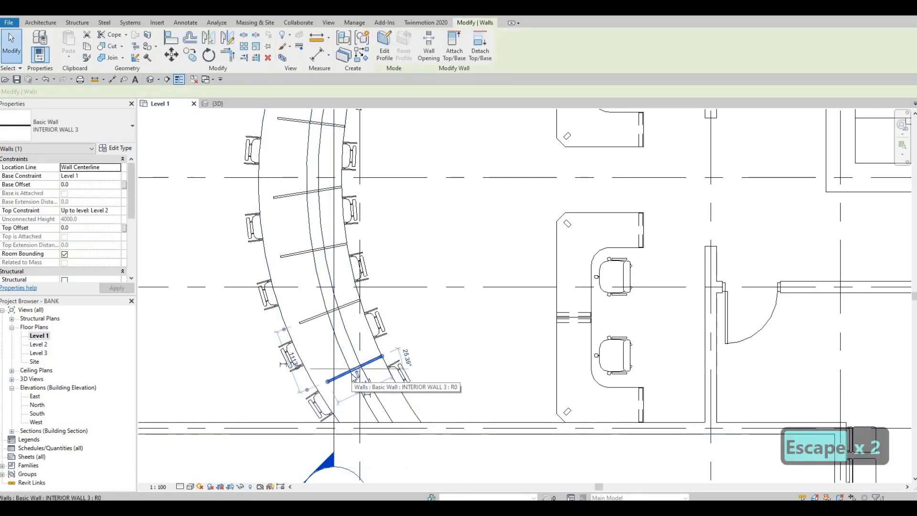
key("Up")
key("Up")
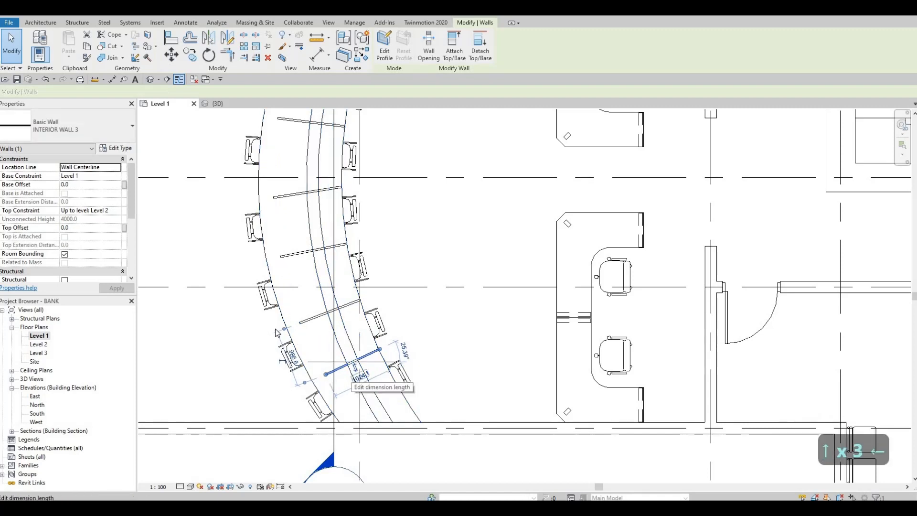
key("Escape")
key("Escape")
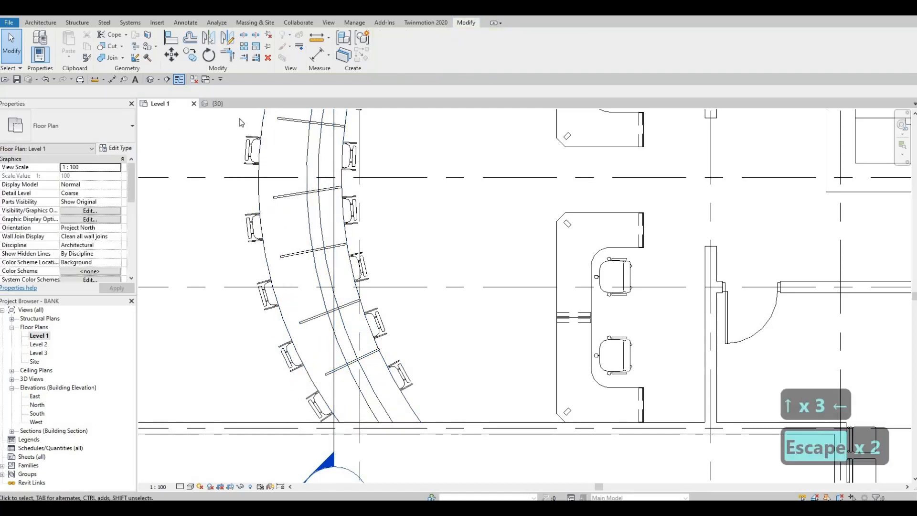
left_click(217, 104)
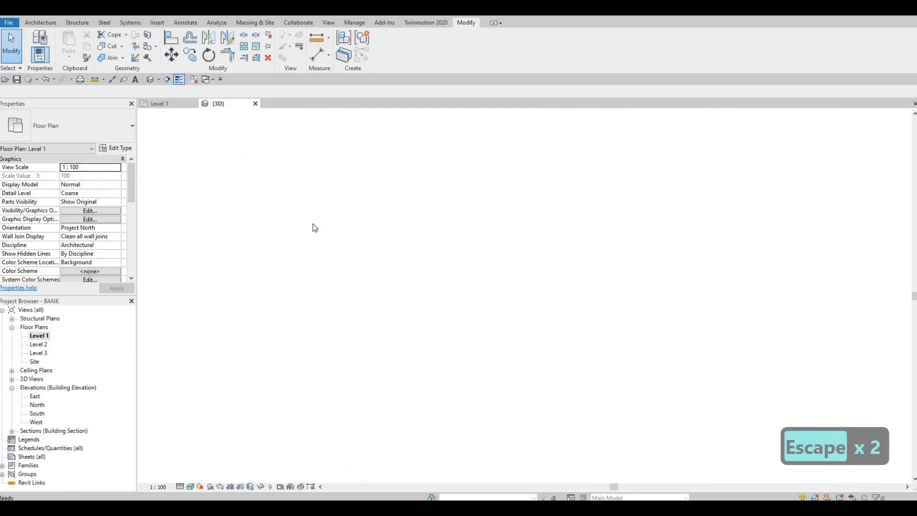
middle_click_drag(438, 301, 571, 315, "shift")
Step: Move the building section line in front of the curved counter, flip it to face the counter, and open Section 1
double_click(39, 336)
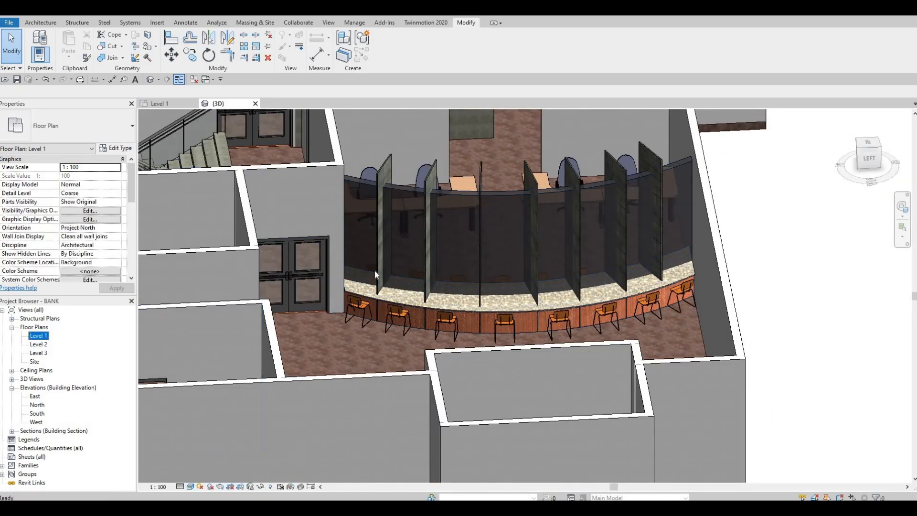
scroll(402, 344, "down", 3)
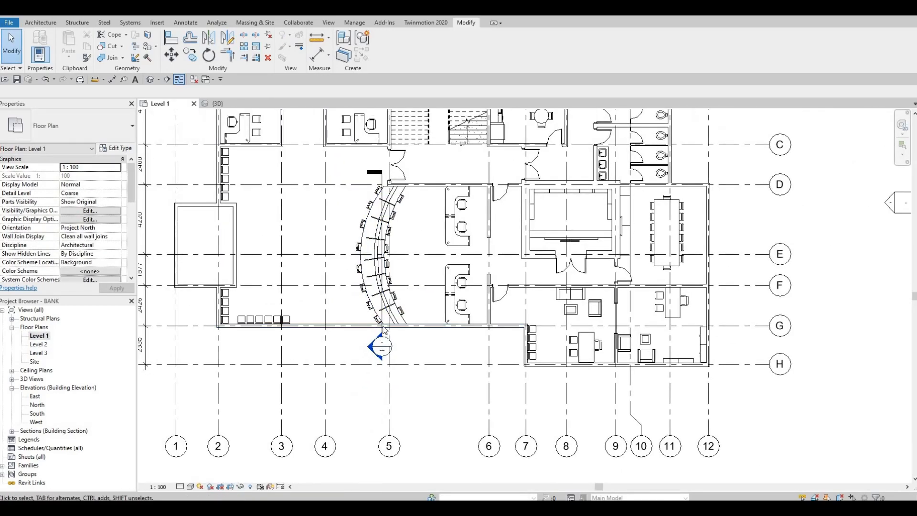
scroll(380, 288, "up", 2)
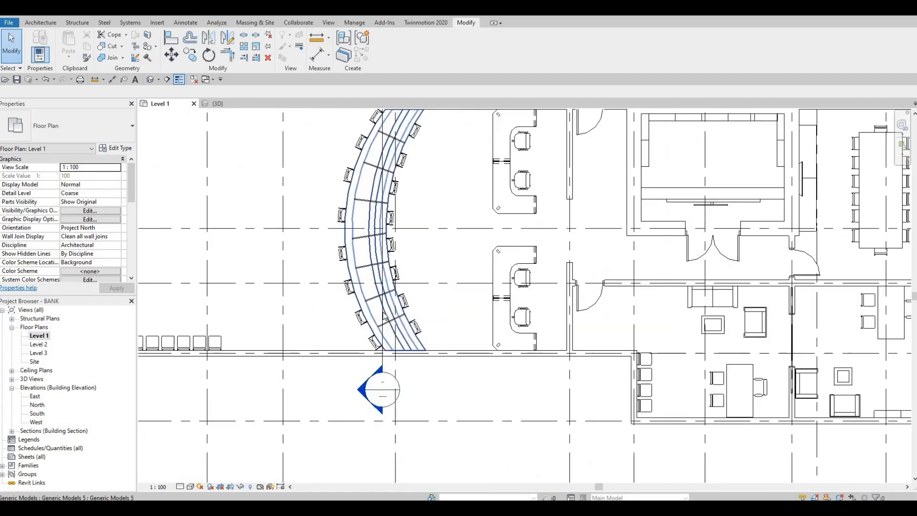
left_click_drag(343, 312, 303, 294)
scroll(303, 295, "down", 2)
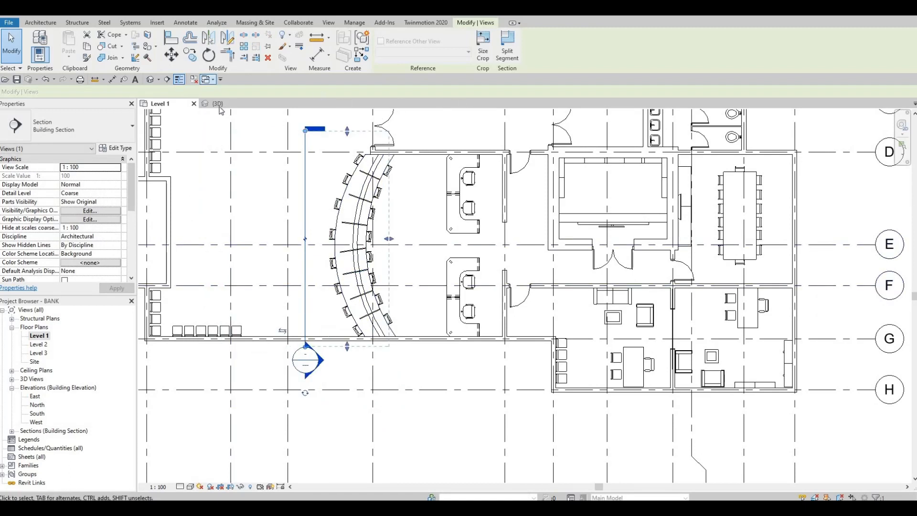
key("Escape")
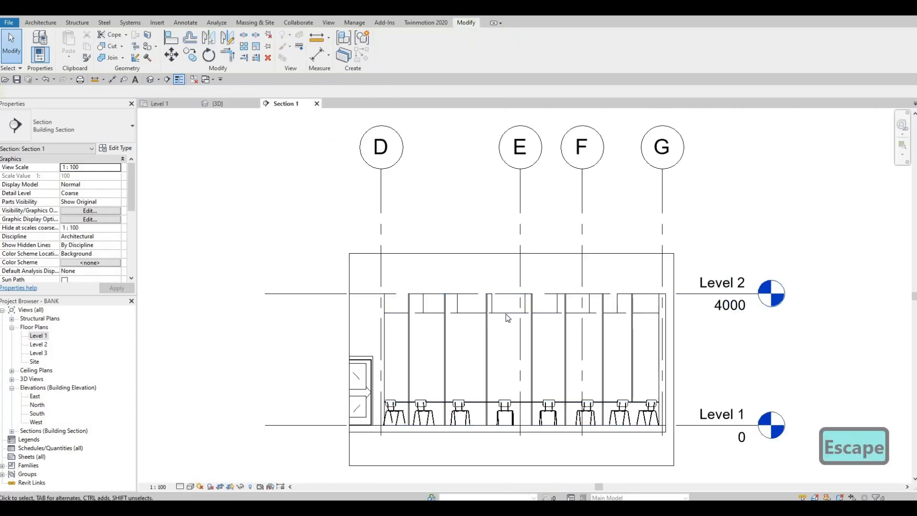
left_click(506, 314)
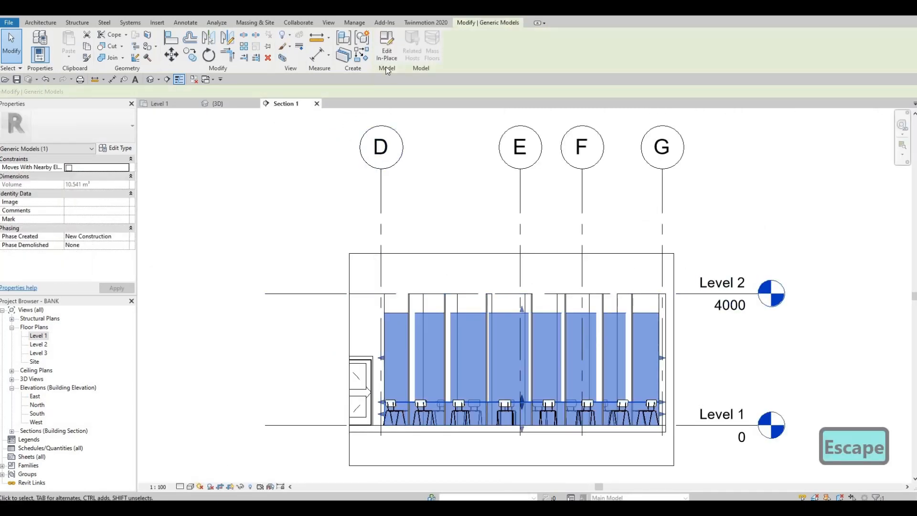
left_click(387, 54)
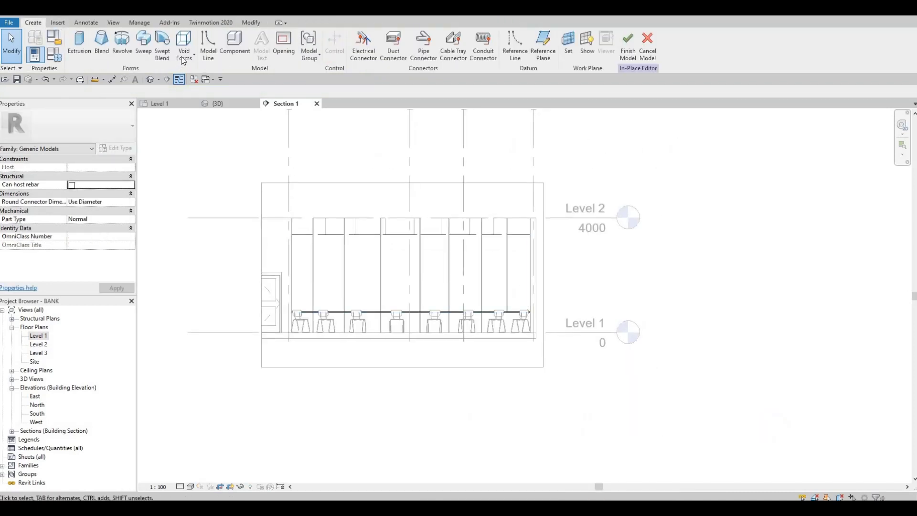
left_click(184, 50)
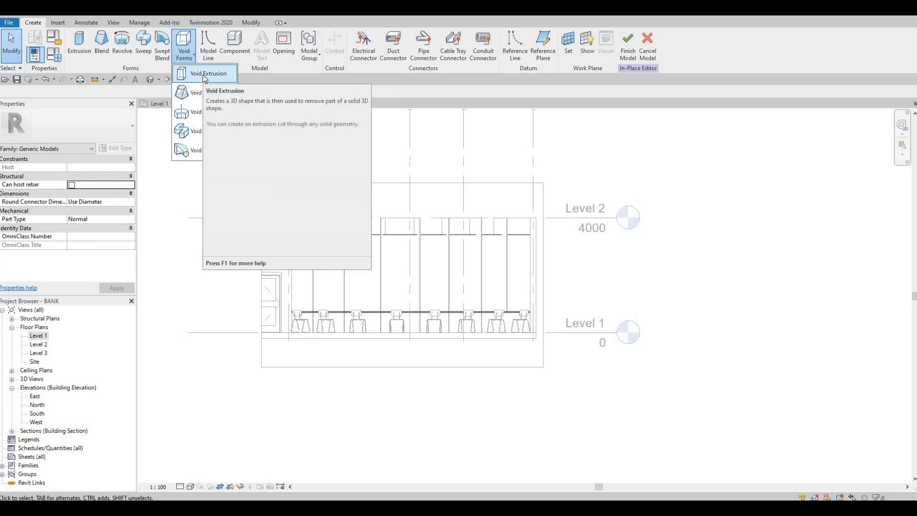
left_click(206, 73)
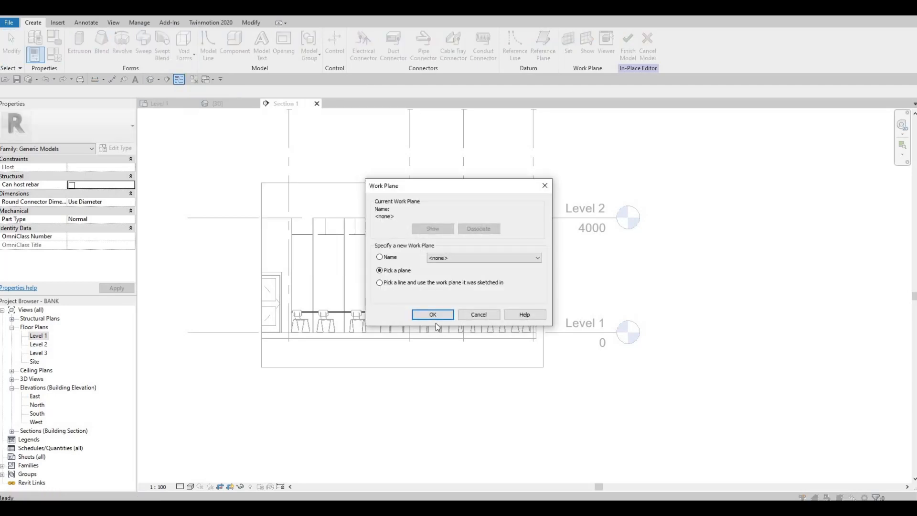
key("Return")
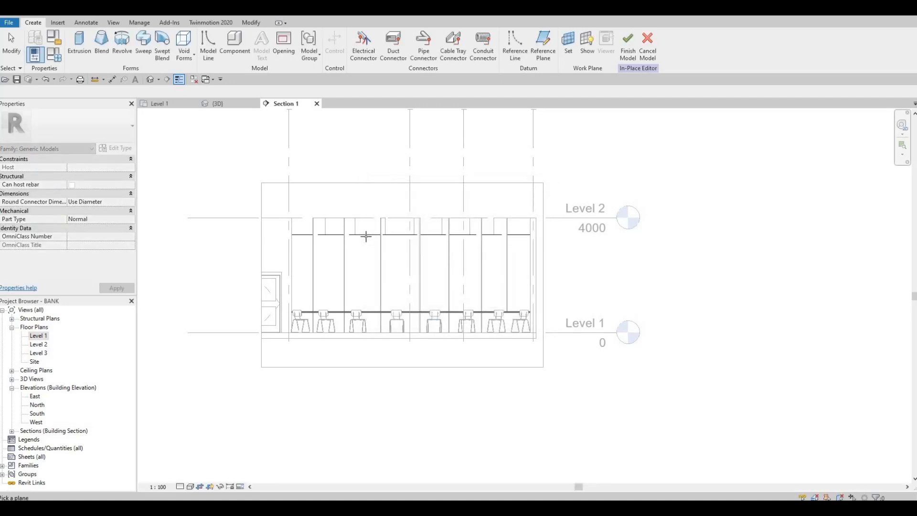
key("Tab")
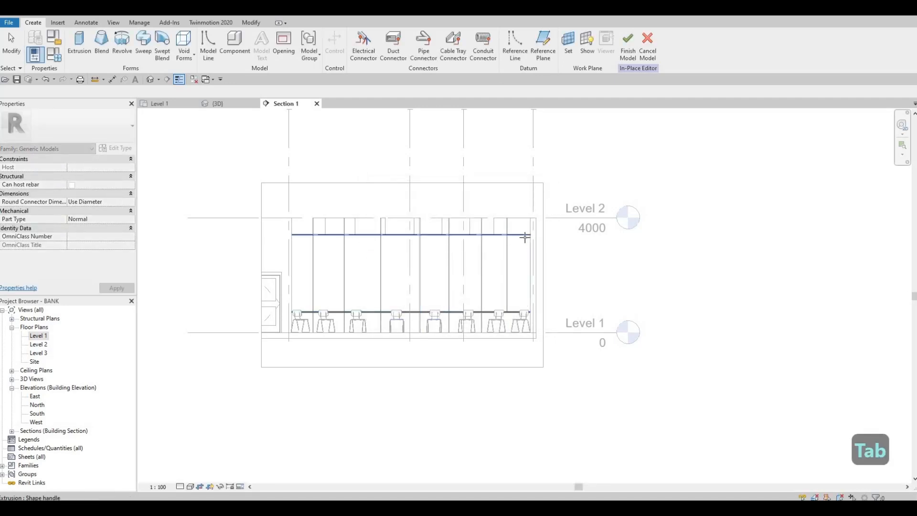
scroll(536, 242, "up", 2)
key("Tab")
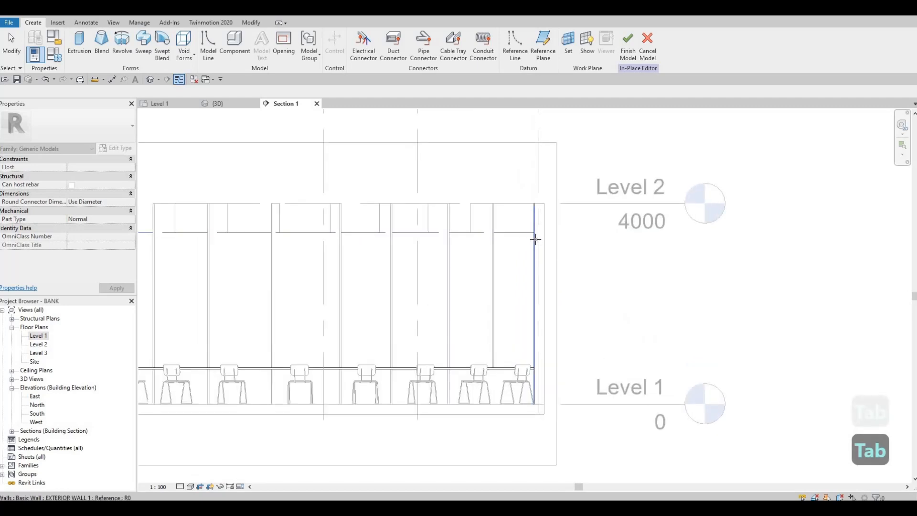
key("Tab")
key("Tab")
key("Tab")
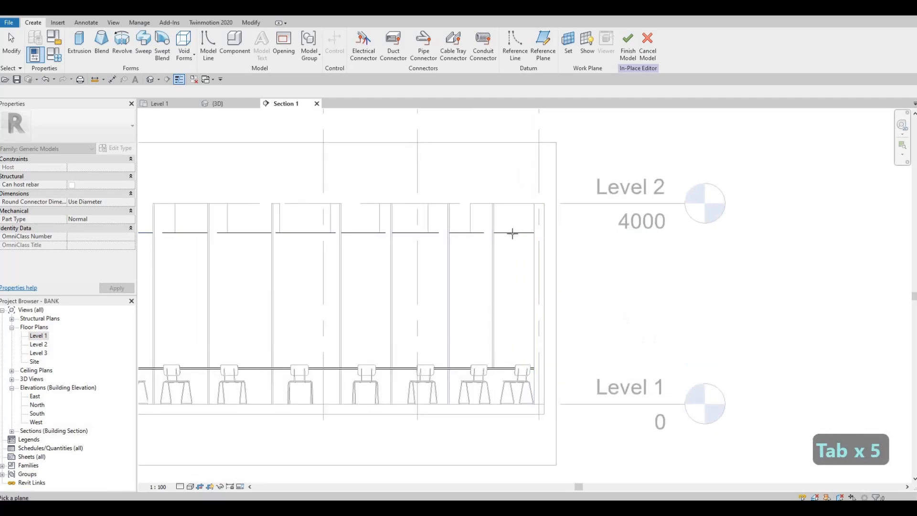
key("Tab")
key("Tab")
scroll(378, 224, "down", 3)
key("Escape")
key("Escape")
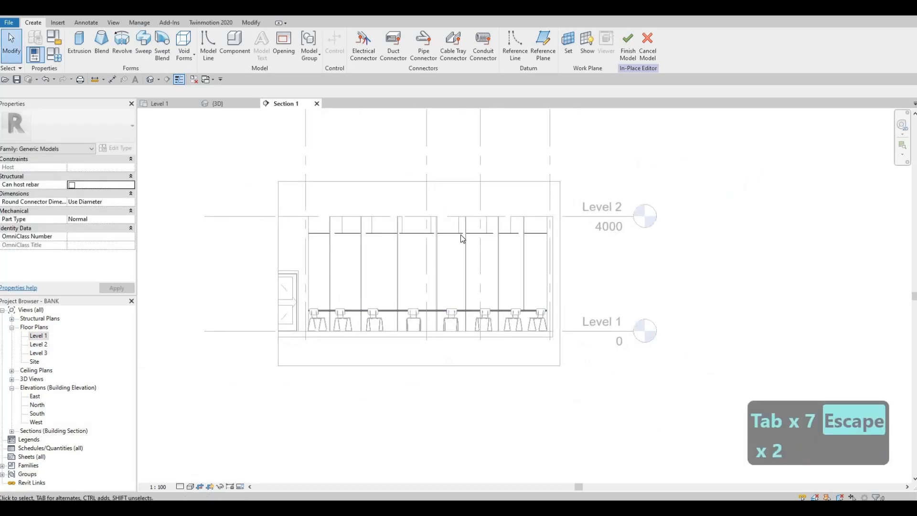
left_click(372, 240)
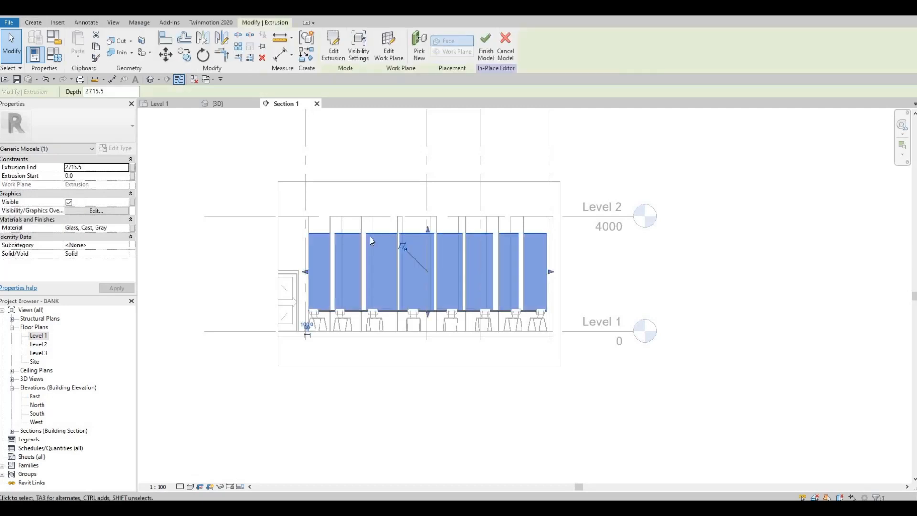
key("Escape")
key("Escape")
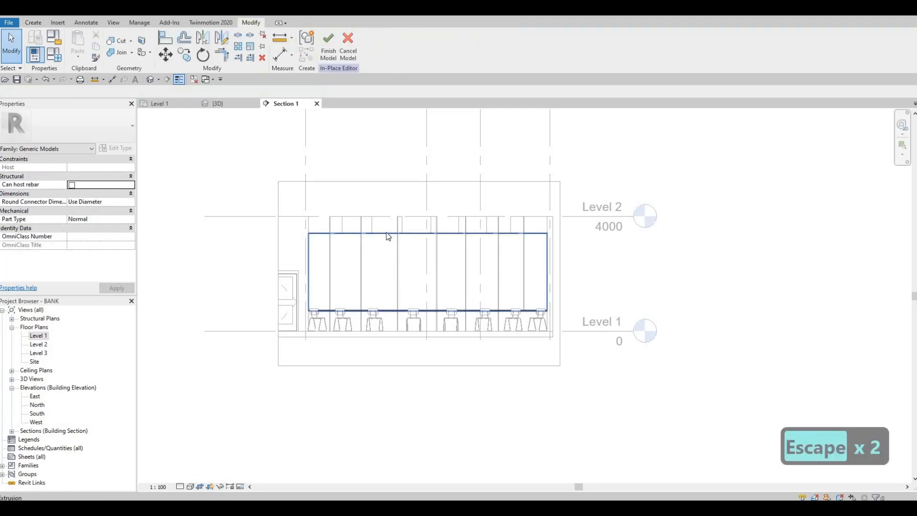
left_click(387, 233)
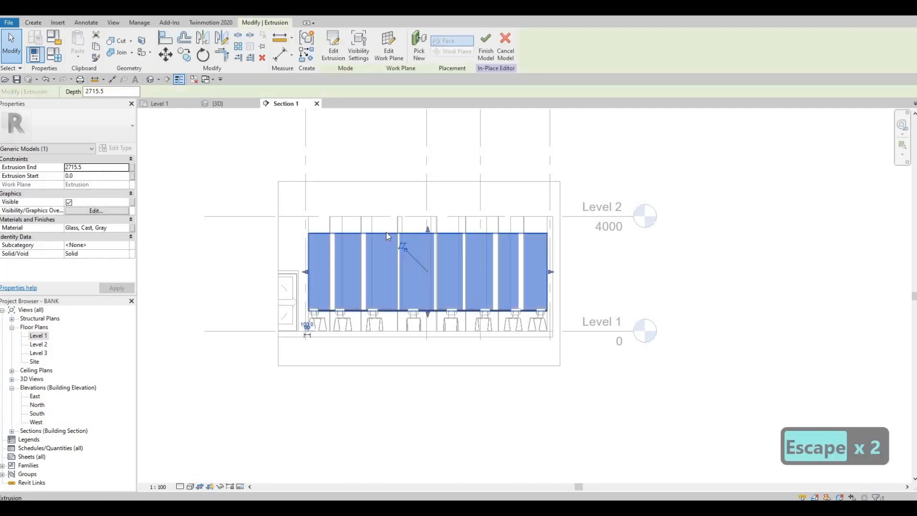
left_click(505, 47)
key("Escape")
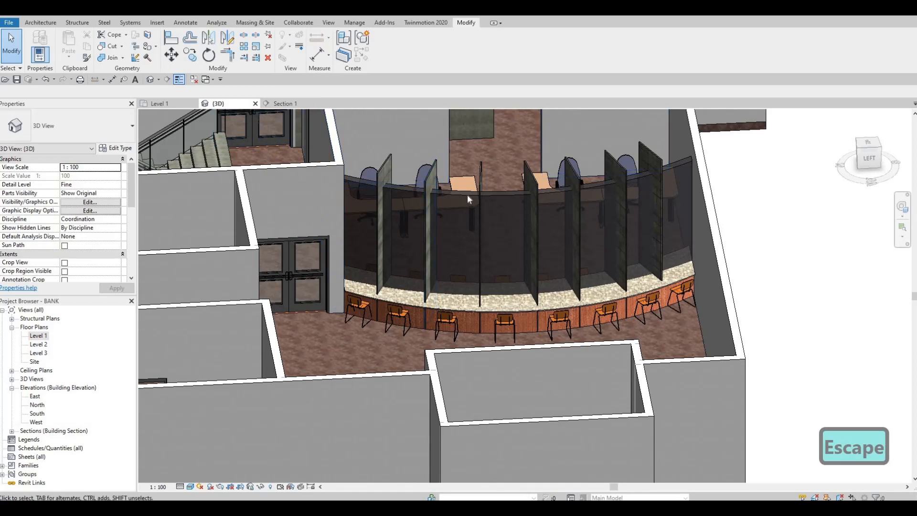
Step: Try to reshape the curved counter model vertically with its middle shape handle in the 3D view, and undo the change
left_click(519, 281)
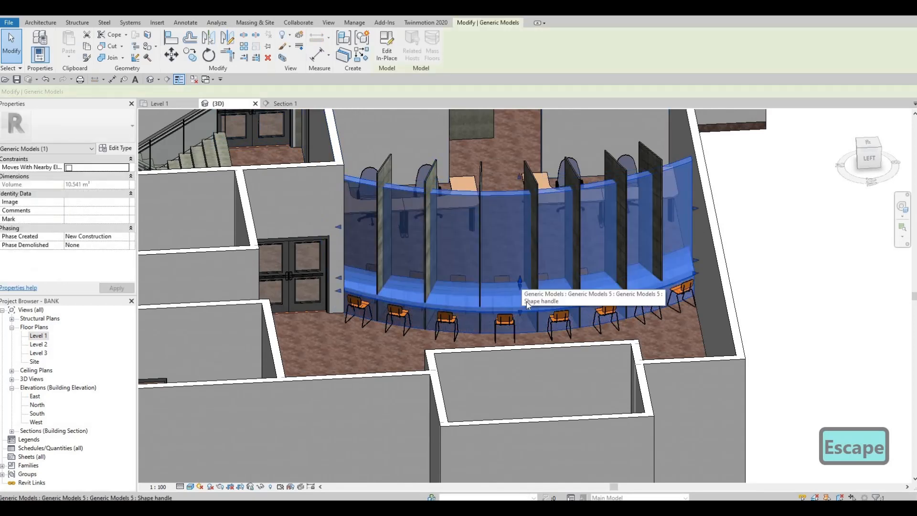
middle_click_drag(559, 285, 522, 321, "shift")
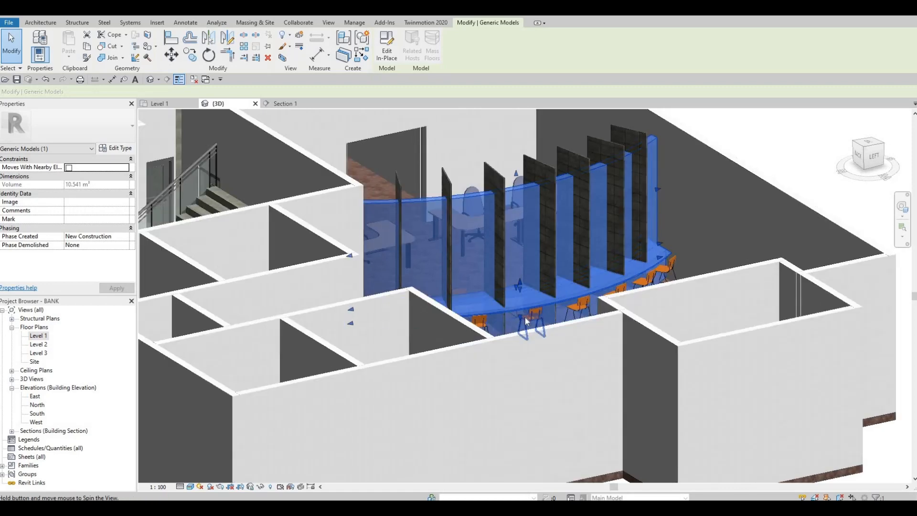
scroll(525, 317, "up", 3)
left_click_drag(520, 276, 520, 283)
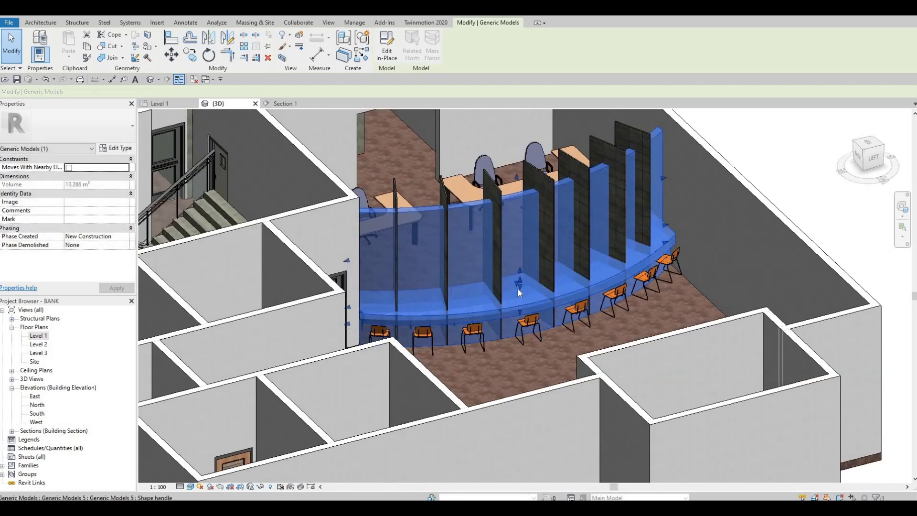
key("ctrl+z")
key("F1")
key("F1")
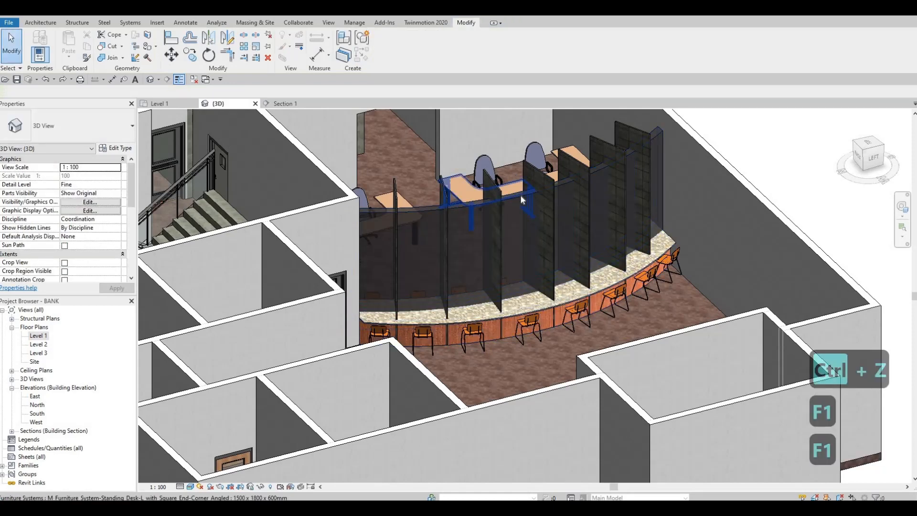
Step: Try to raise the counter model's base up to the countertop in Section 1, check it in 3D, and undo the change
left_click(514, 282)
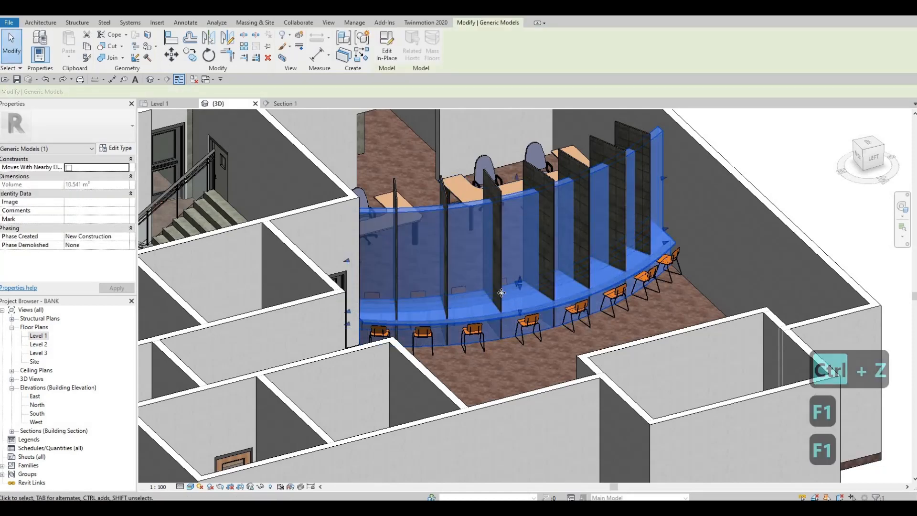
left_click(287, 104)
scroll(495, 314, "up", 3)
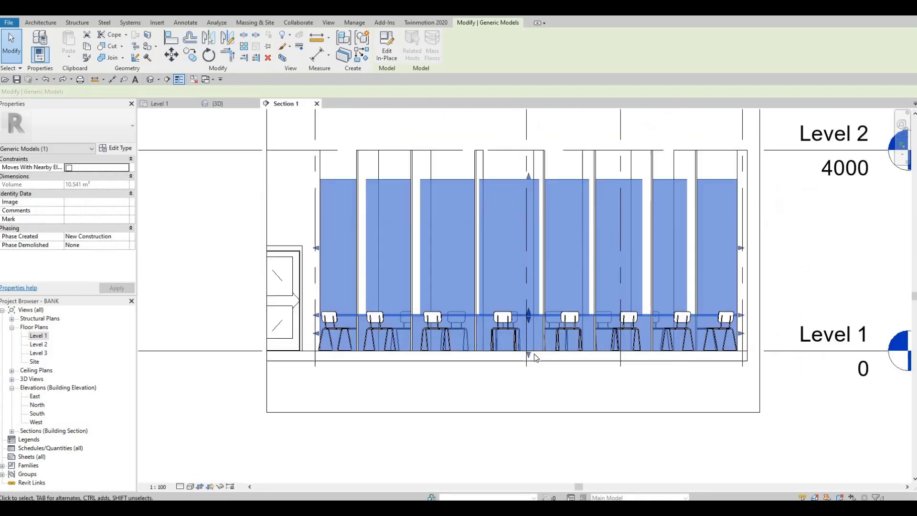
left_click_drag(532, 347, 527, 311)
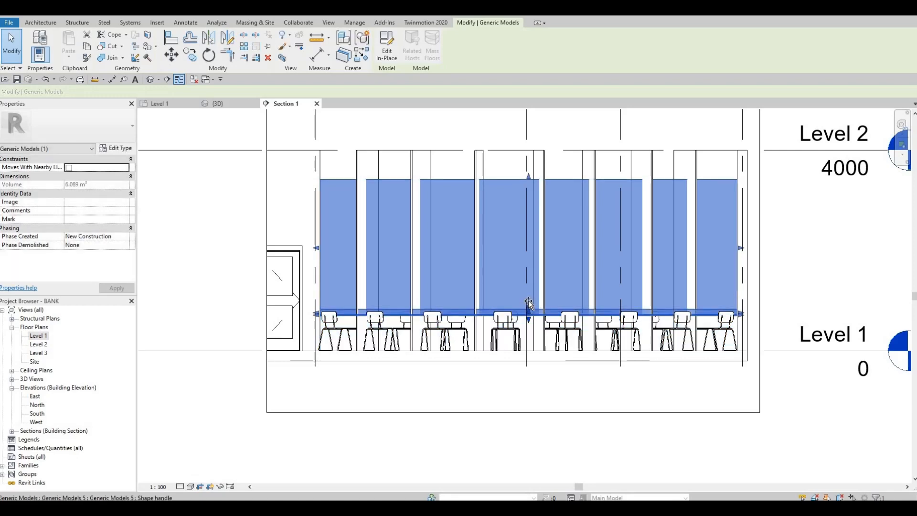
key("Escape")
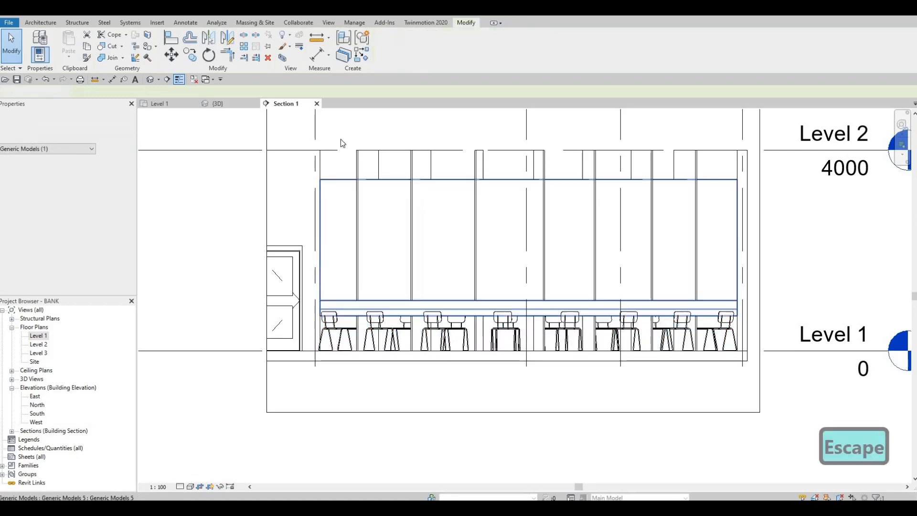
left_click(214, 106)
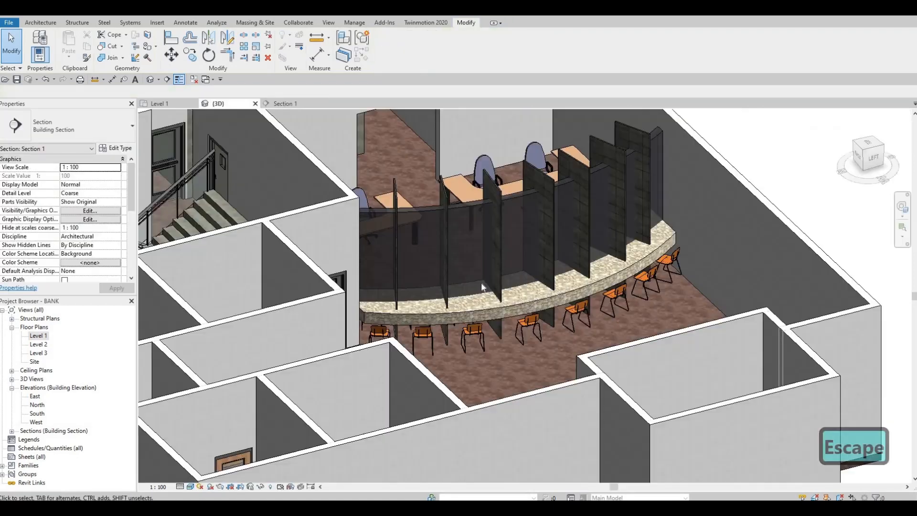
middle_click_drag(474, 254, 467, 241, "shift")
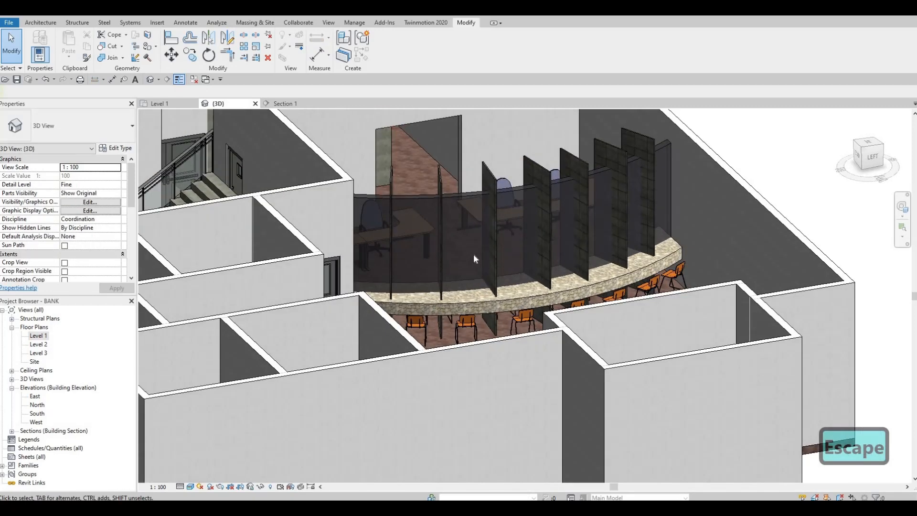
key("ctrl+z")
key("ctrl+z")
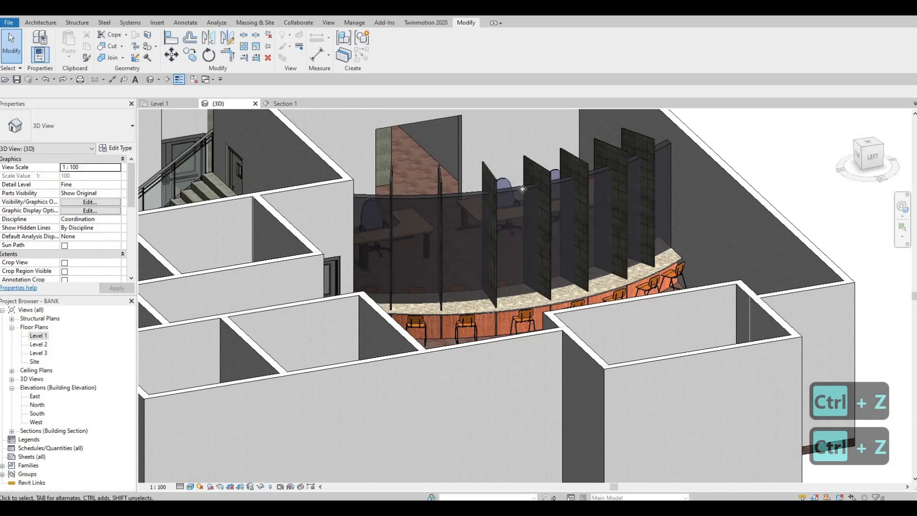
Step: Edit the counter model in place and raise the bottom of its curved glass extrusion to a start offset of about 171 mm
left_click(521, 210)
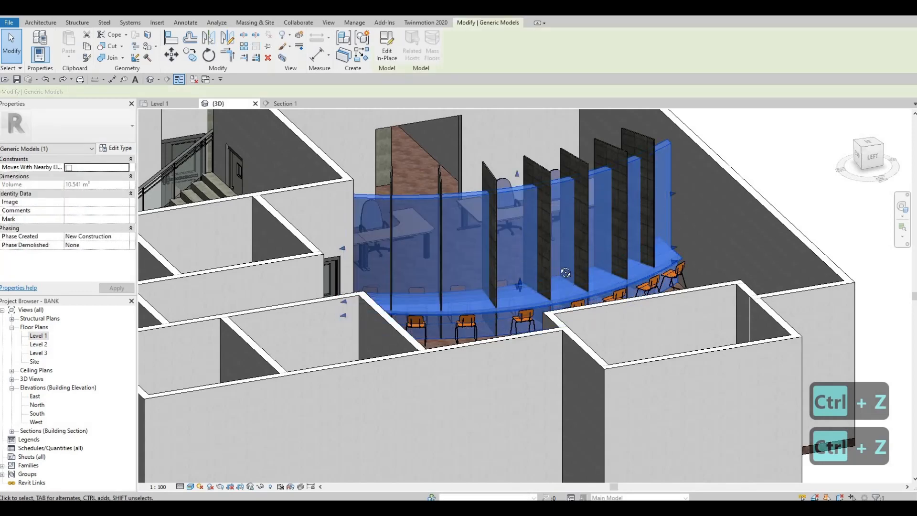
middle_click_drag(566, 272, 474, 245, "shift")
left_click(388, 57)
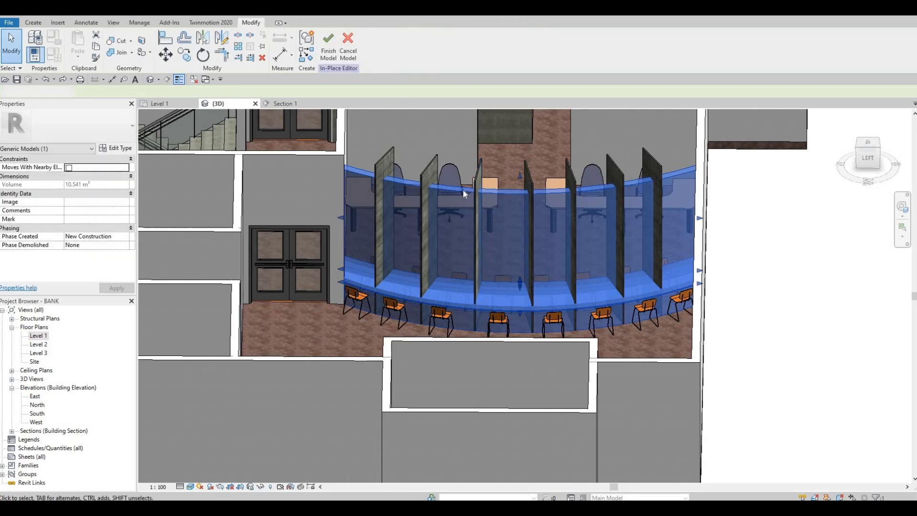
left_click(511, 264)
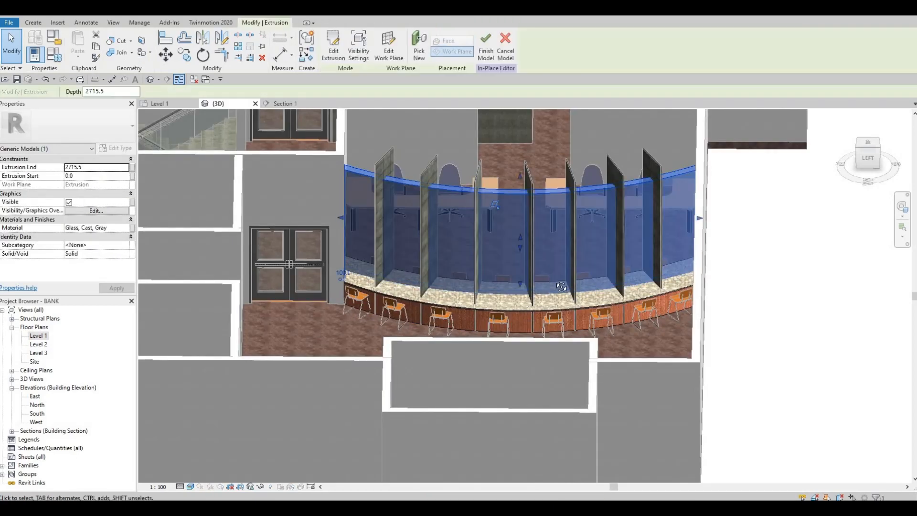
middle_click_drag(561, 287, 520, 284, "shift")
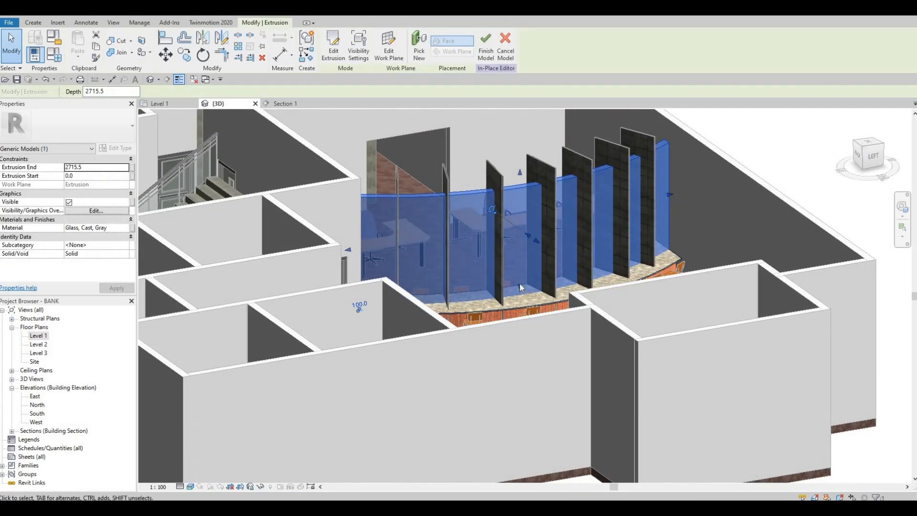
left_click_drag(519, 283, 521, 282)
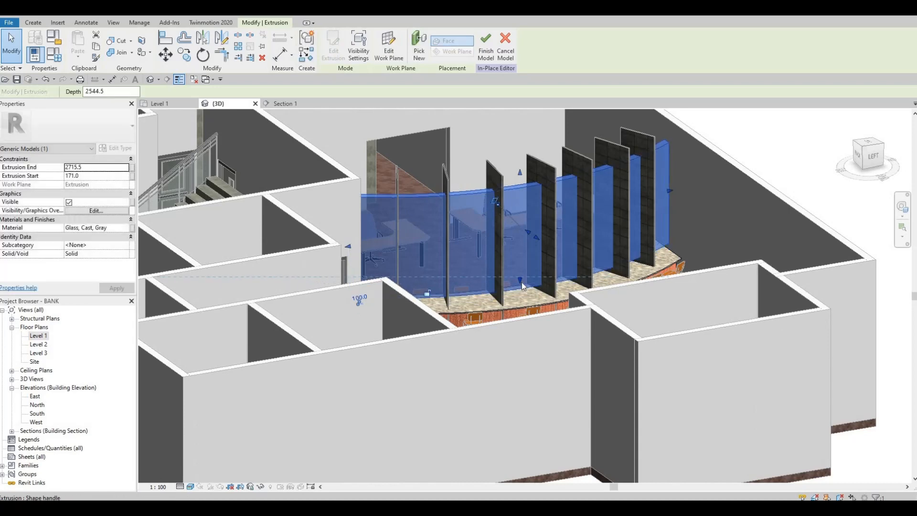
key("Escape")
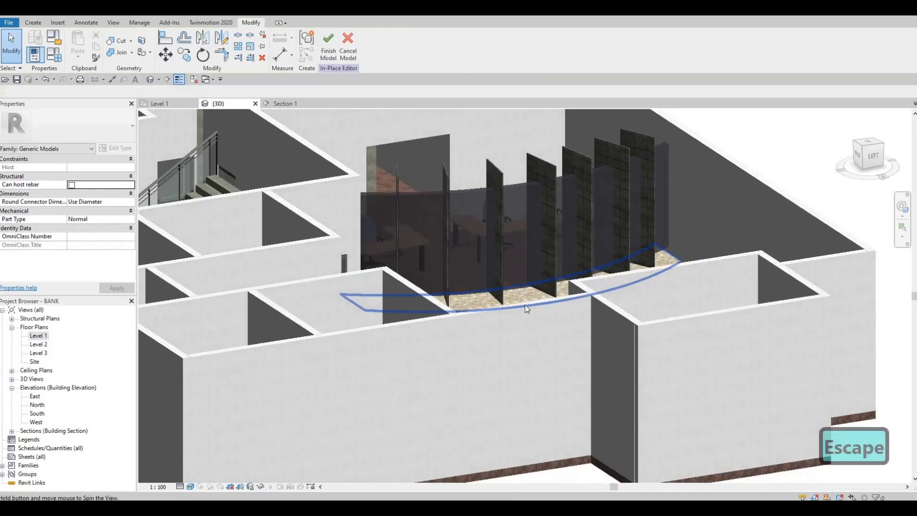
Step: Raise the curved glass extrusion's start offset to 200 mm and finish the in-place model
middle_click_drag(525, 308, 518, 187, "shift")
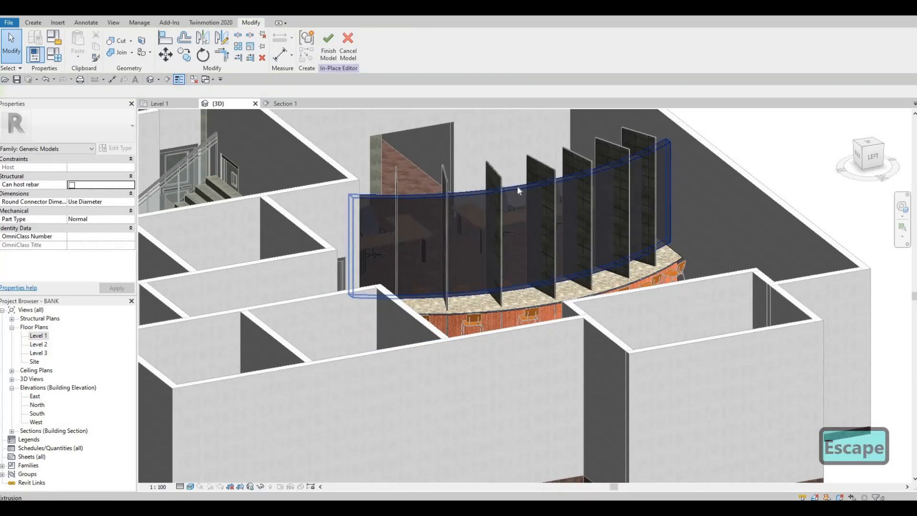
left_click(521, 276)
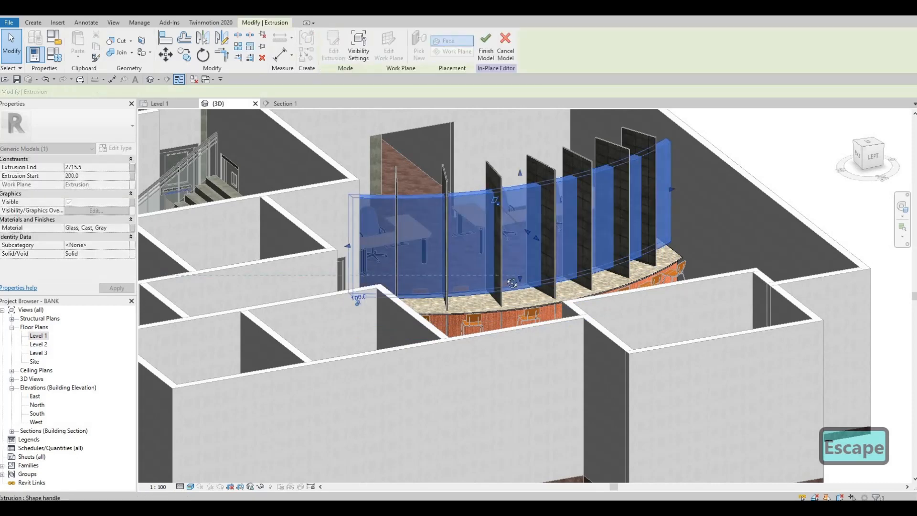
middle_click_drag(511, 282, 532, 227, "shift")
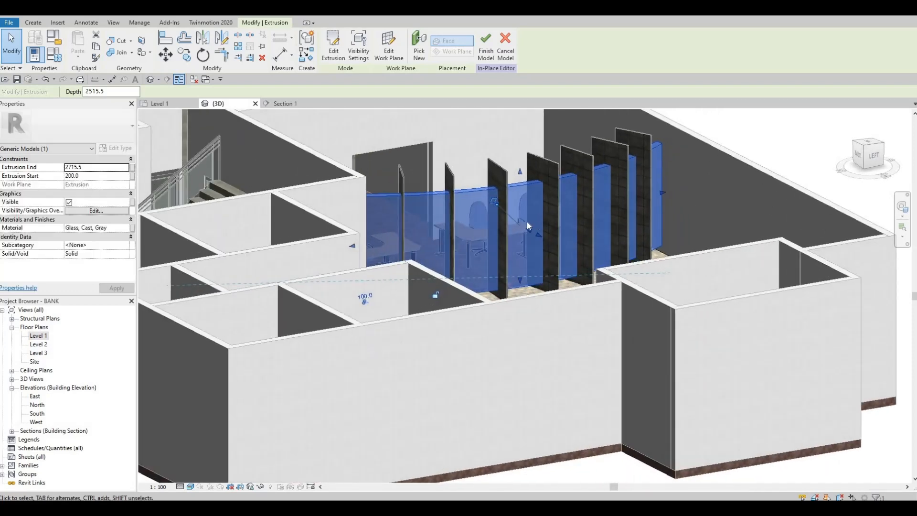
scroll(527, 222, "up", 4)
mouse_move(506, 337)
left_mouse_down()
mouse_move(505, 328)
mouse_move(506, 340)
left_mouse_up()
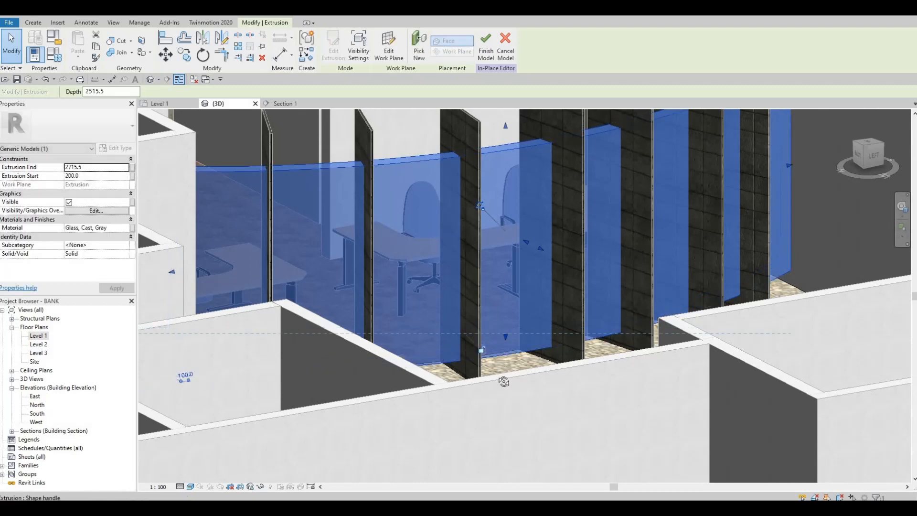
key("Escape")
middle_click_drag(466, 414, 310, 105, "shift")
left_click(328, 45)
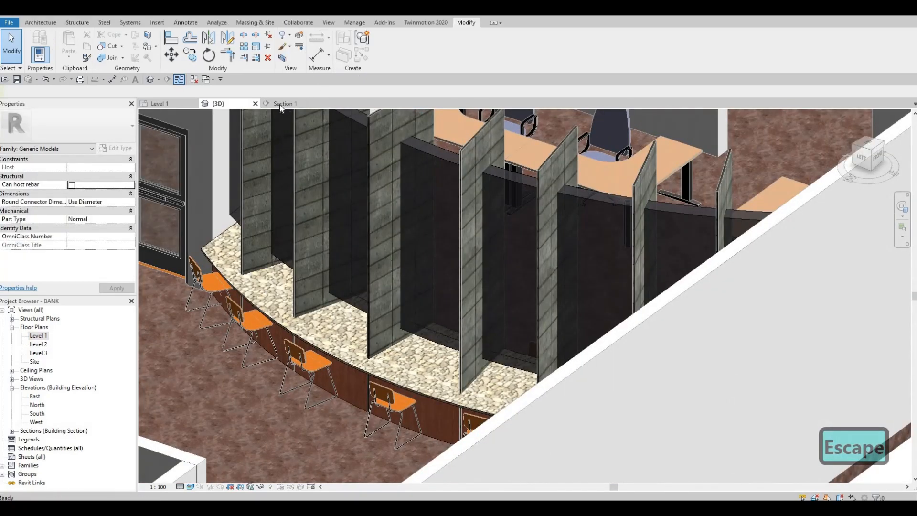
Step: Review the raised glass screen in Section 1 and 3D, and return to the whole Level 1 plan
left_click(282, 103)
key("Escape")
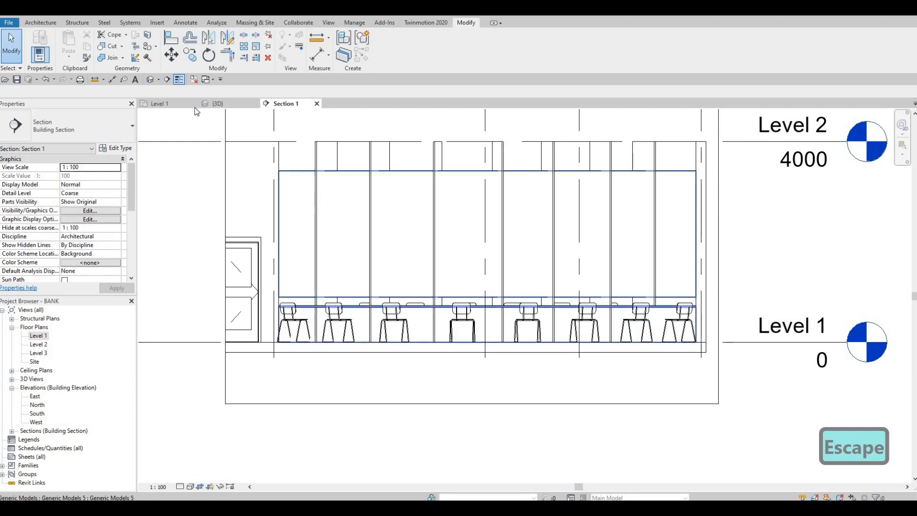
left_click(223, 107)
left_click(168, 107)
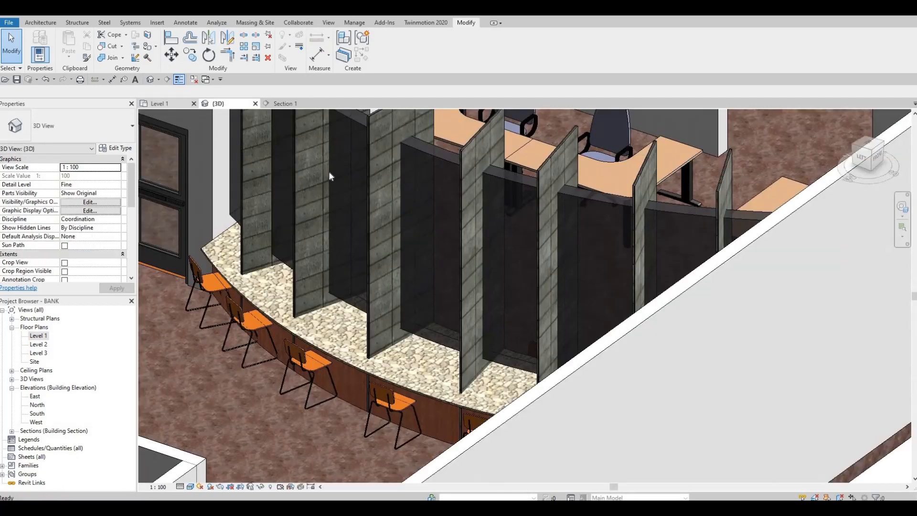
scroll(420, 402, "down", 5)
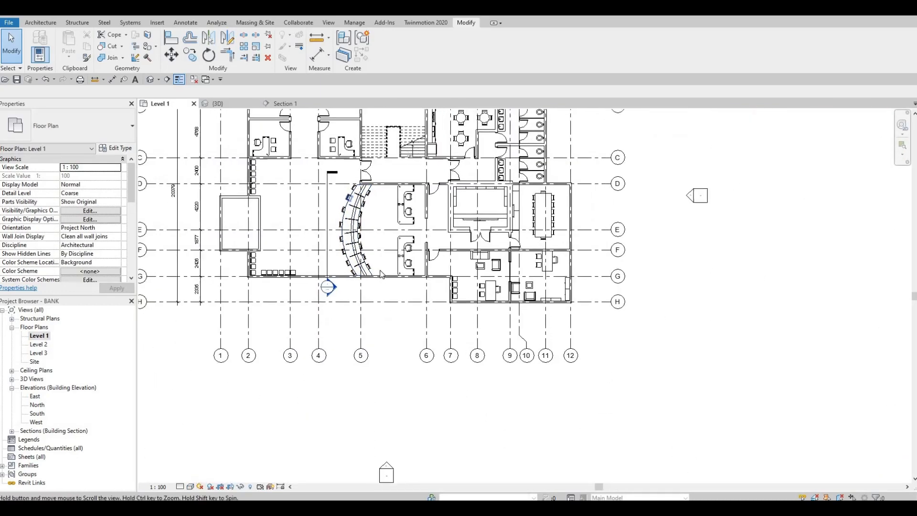
middle_click_drag(382, 266, 387, 271)
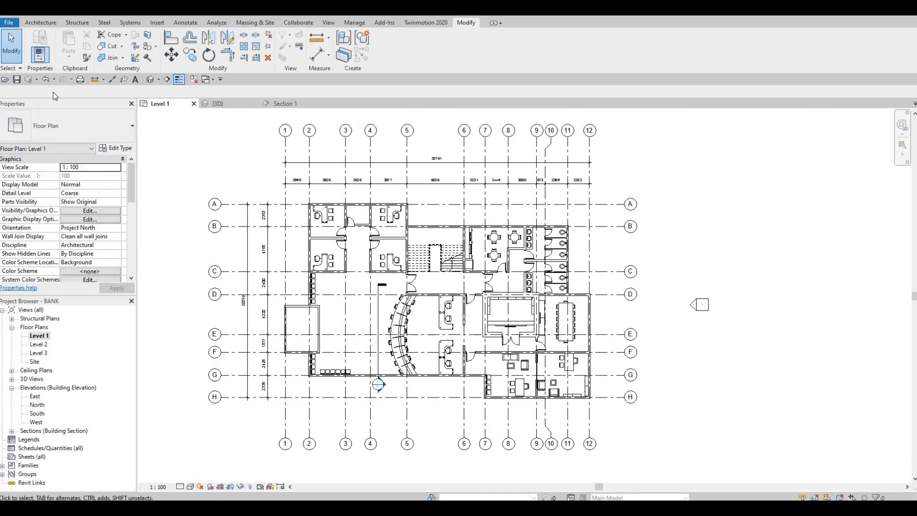